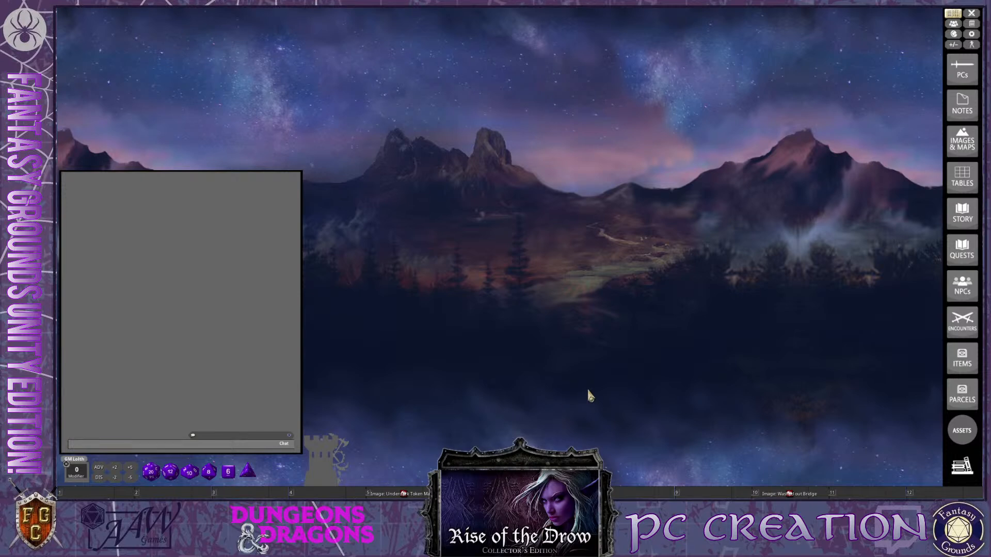
key("ctrl")
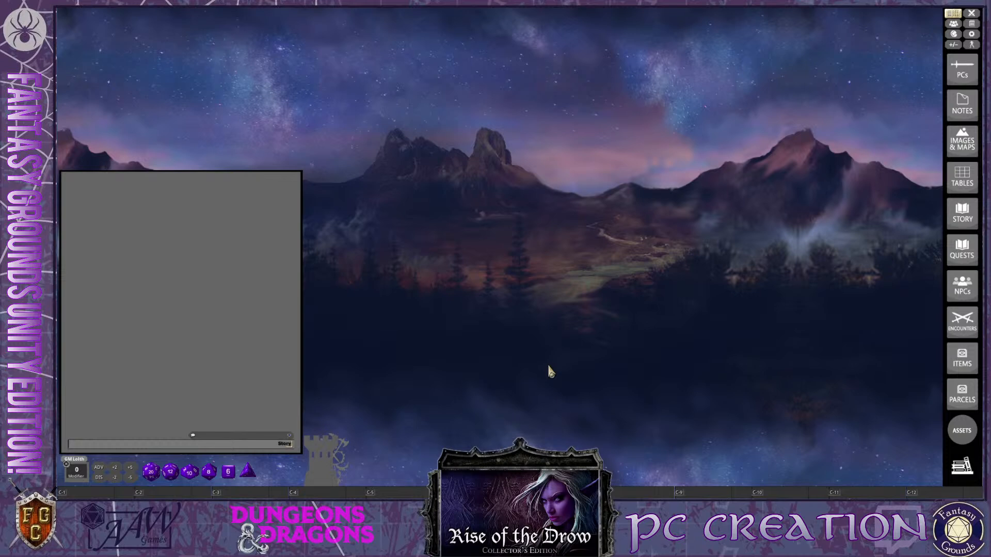
key("ctrl")
key("ctrl")
key("ctrl")
key("ctrl")
key("ctrl")
key("ctrl")
key("ctrl")
key("ctrl")
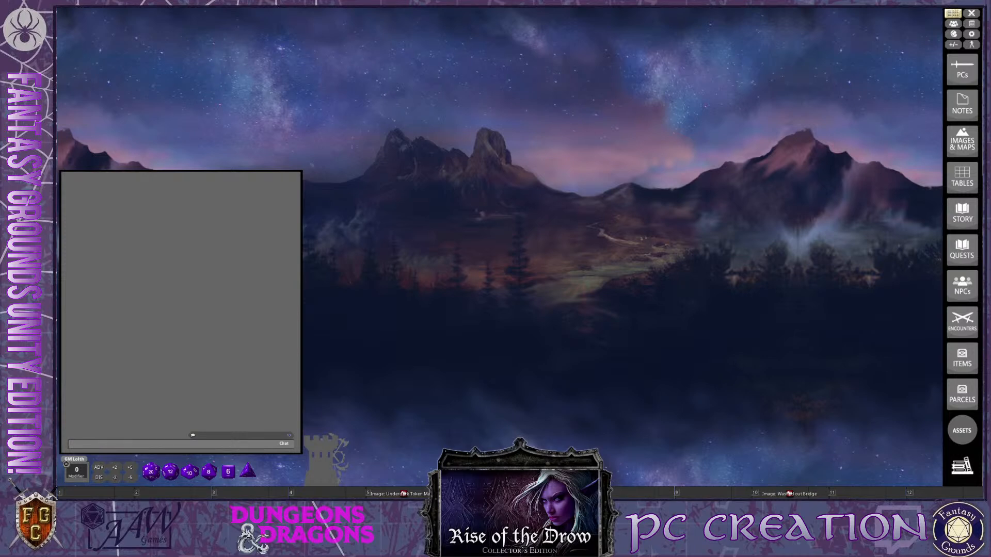
key("ctrl")
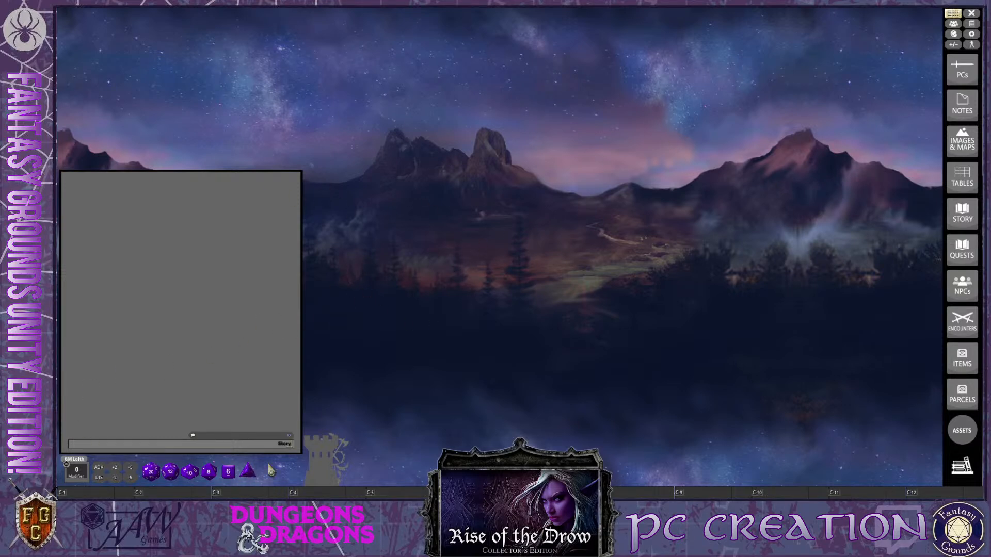
Open the library and review the loaded modules, from the 5E extensions through Core Rules, map packs, Reference and Supplement
left_click(967, 469)
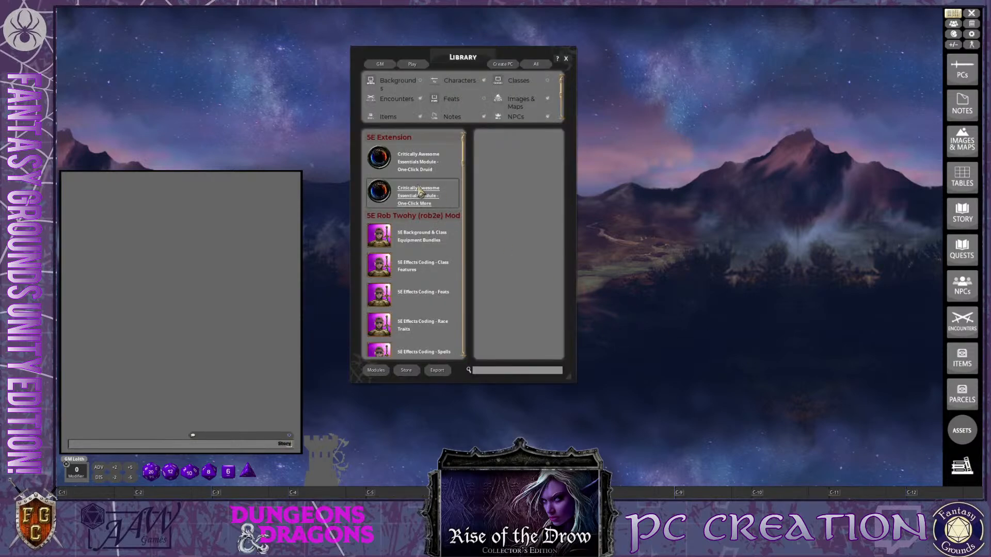
scroll(367, 272, "down", 8)
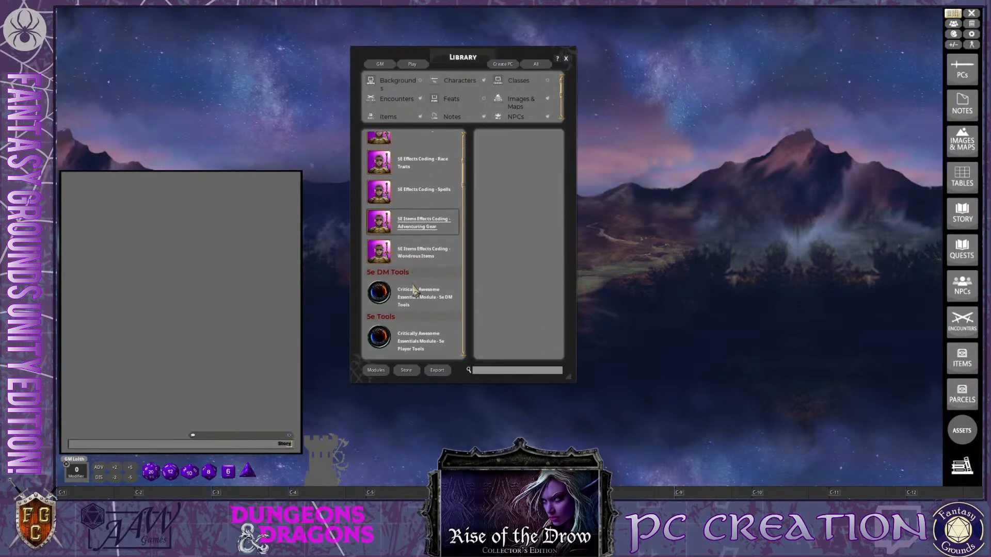
scroll(415, 291, "down", 5)
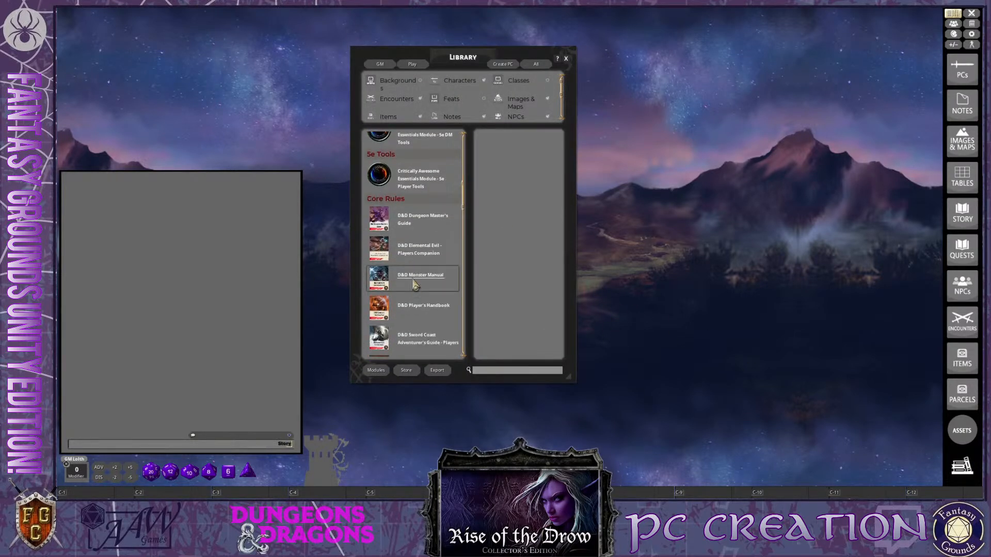
scroll(429, 265, "down", 3)
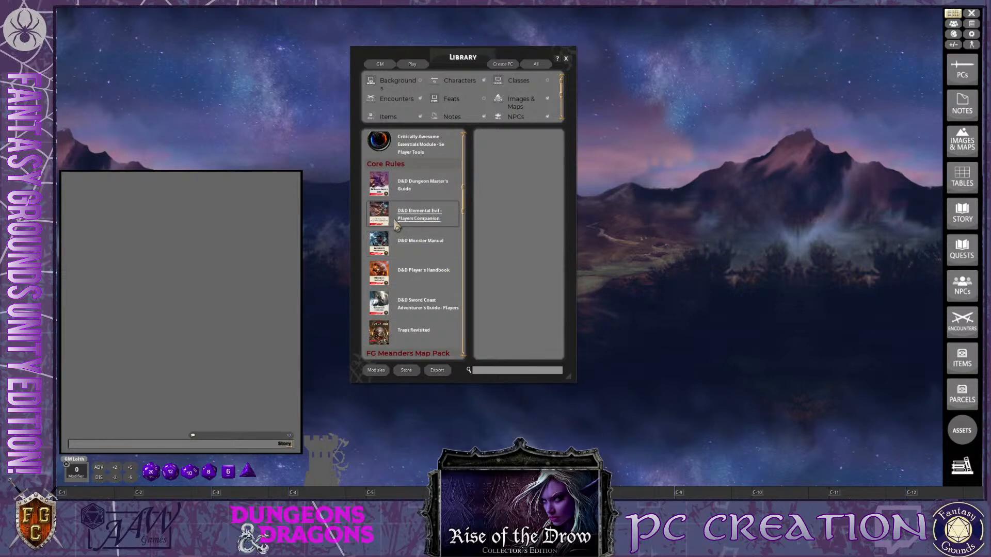
scroll(431, 252, "down", 1)
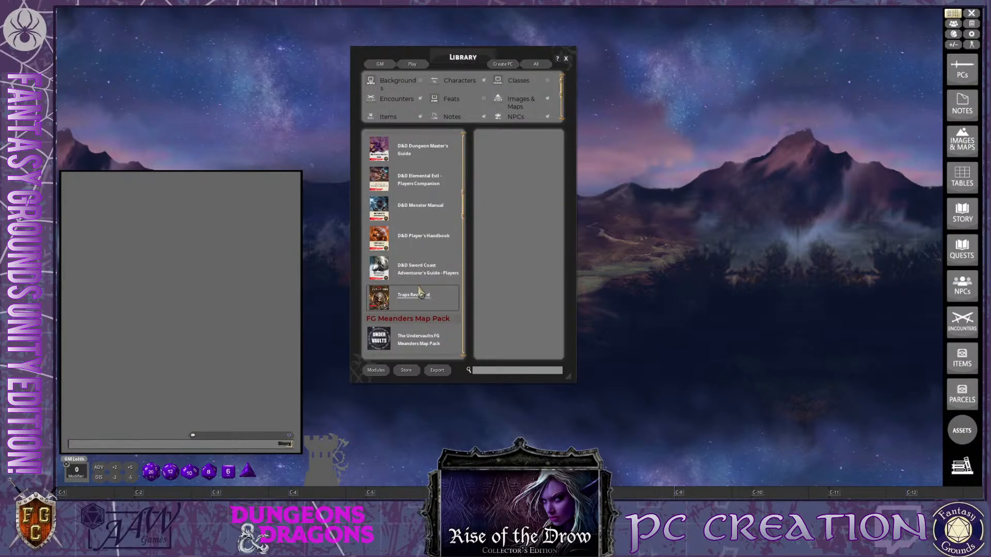
scroll(419, 288, "down", 5)
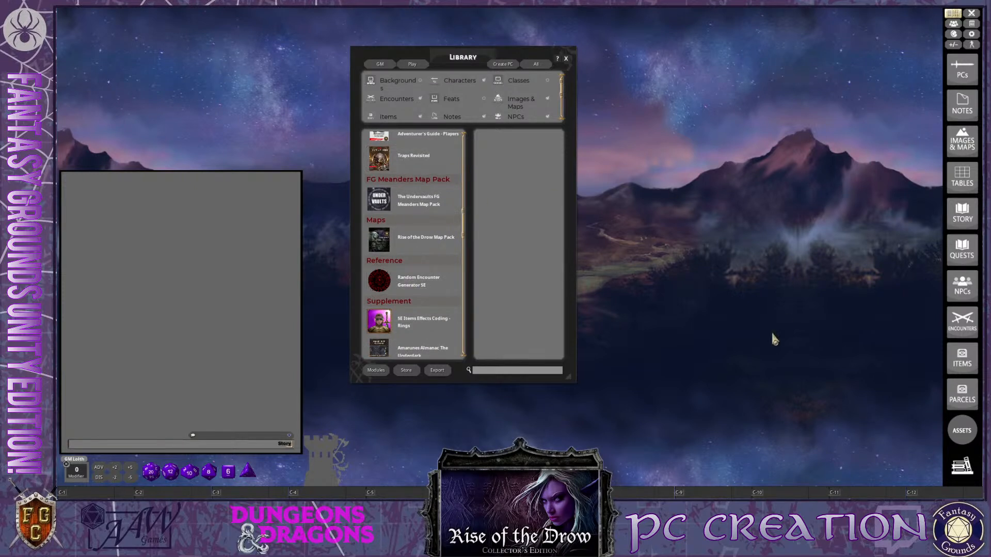
scroll(416, 323, "down", 6)
scroll(416, 323, "down", 6)
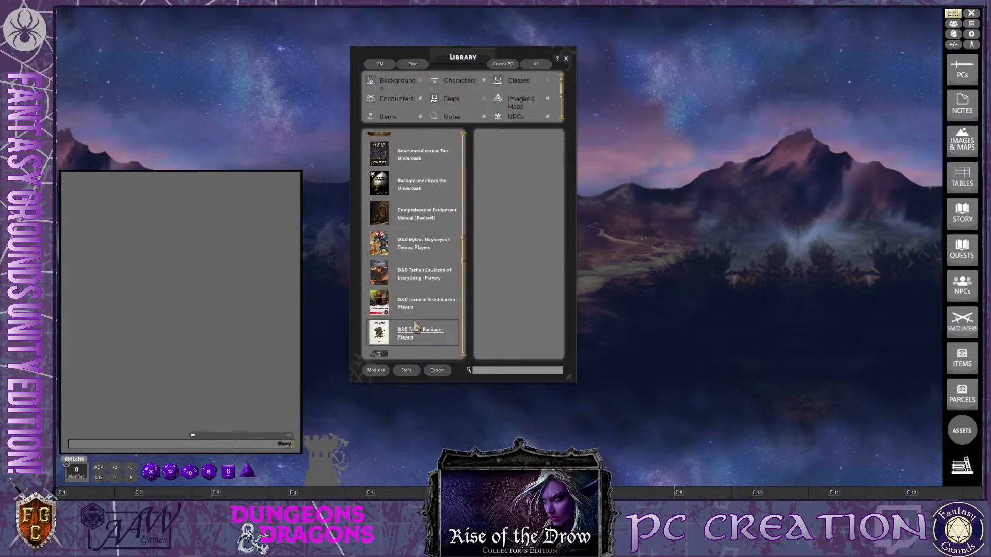
scroll(464, 310, "down", 3)
left_click_drag(465, 312, 463, 221)
scroll(422, 292, "up", 1)
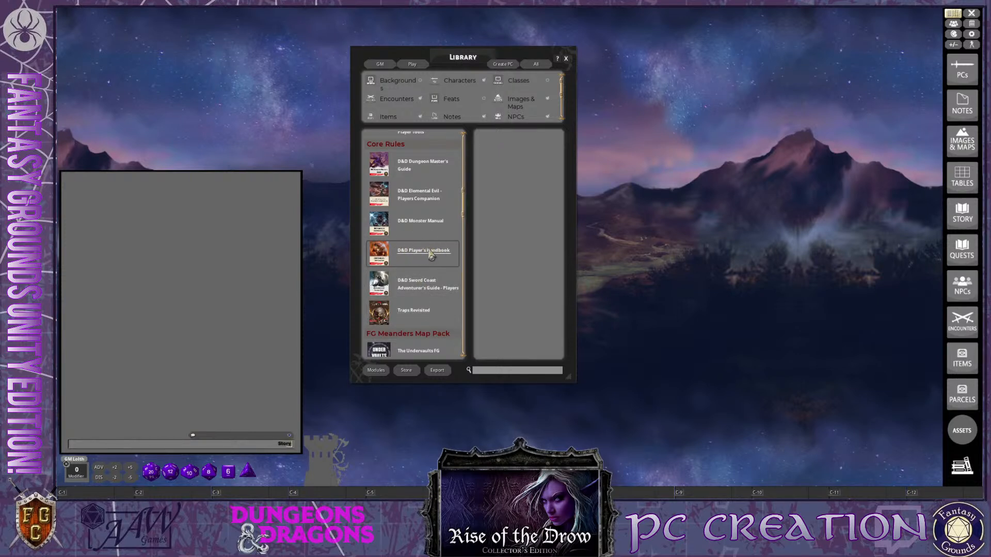
scroll(411, 282, "up", 1)
key("ctrl")
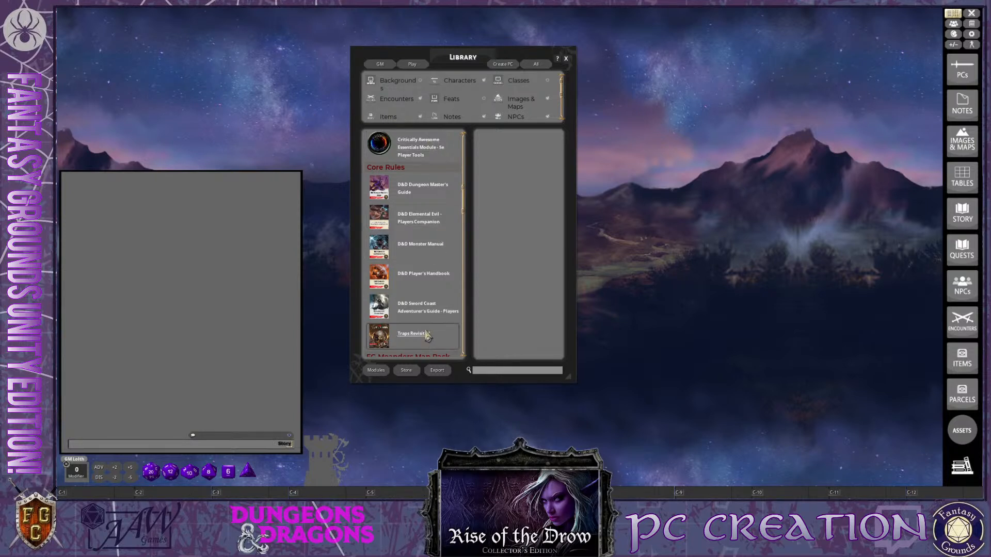
key("ctrl")
scroll(435, 243, "down", 3)
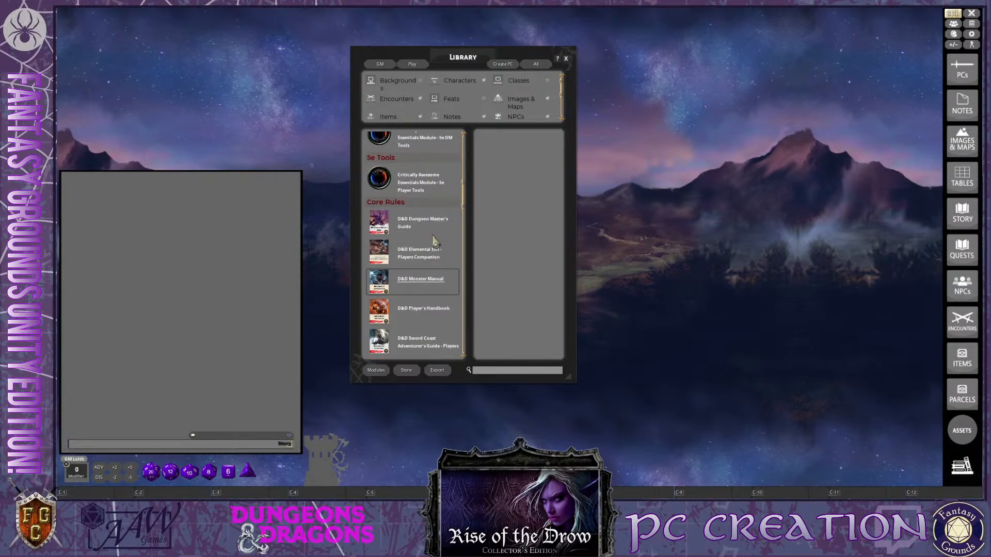
scroll(431, 254, "down", 2)
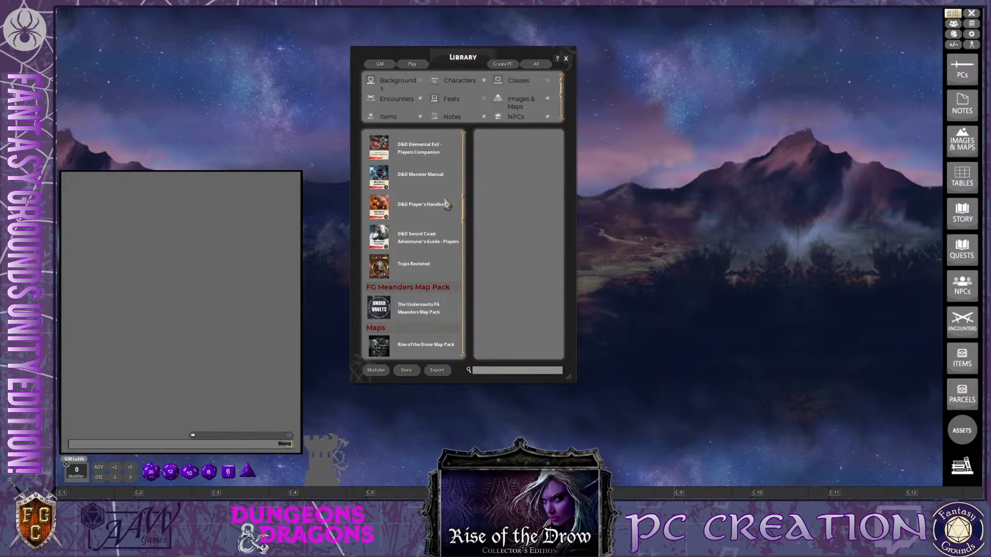
scroll(404, 310, "down", 3)
scroll(404, 343, "up", 3)
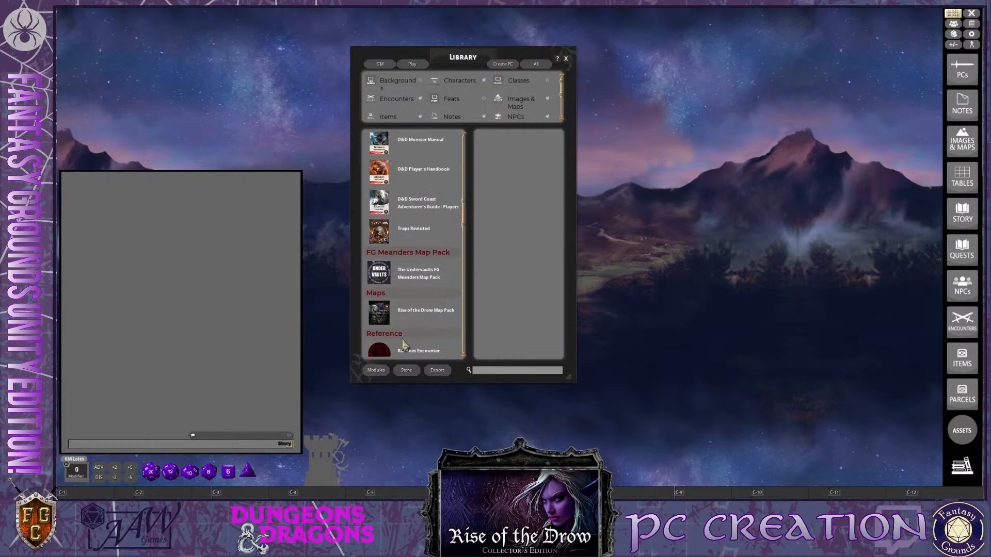
scroll(404, 345, "down", 8)
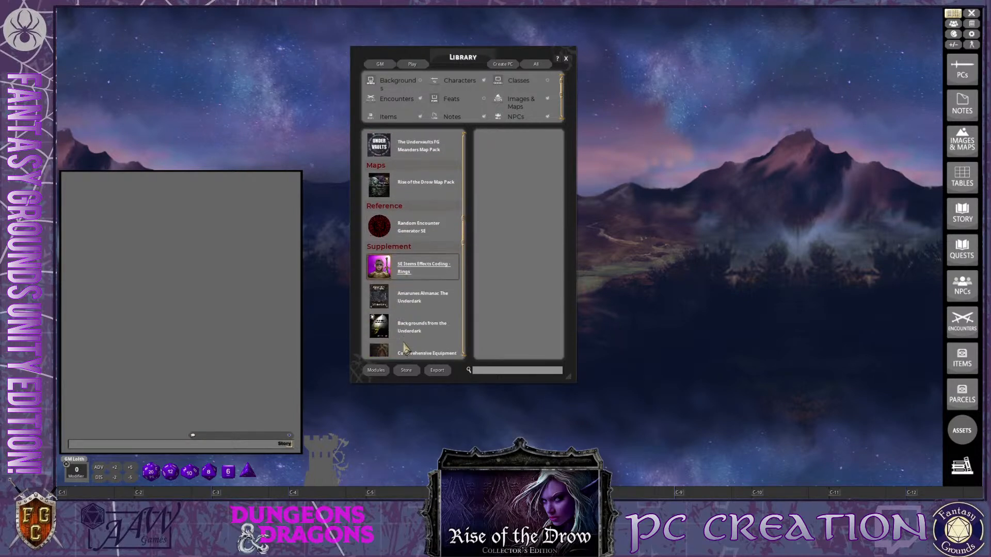
Examine the 5E effects coding modules, equipment bundles and 5e DM and player tools at the start of the module list
left_click_drag(465, 248, 462, 155)
scroll(416, 260, "down", 4)
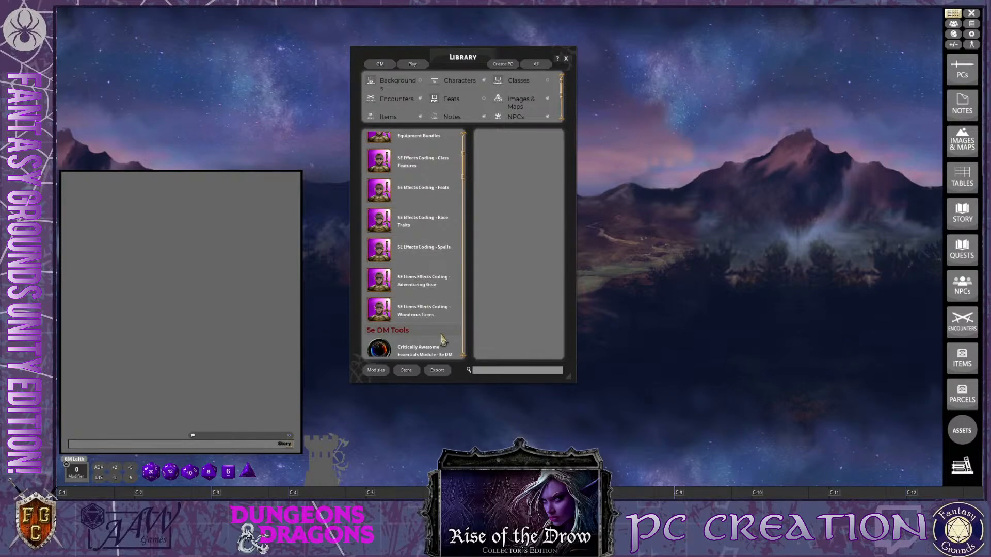
scroll(411, 340, "up", 1)
scroll(409, 302, "up", 3)
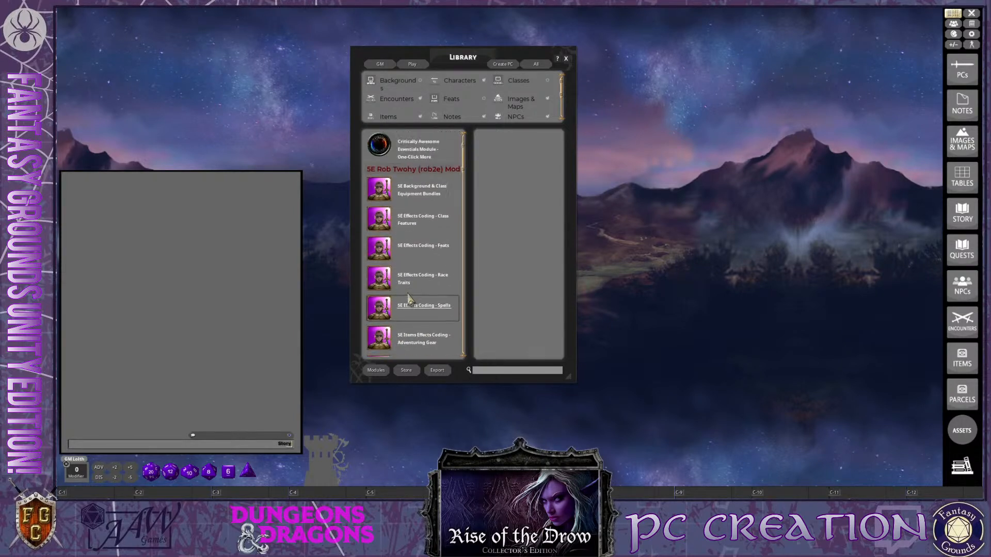
scroll(423, 233, "down", 2)
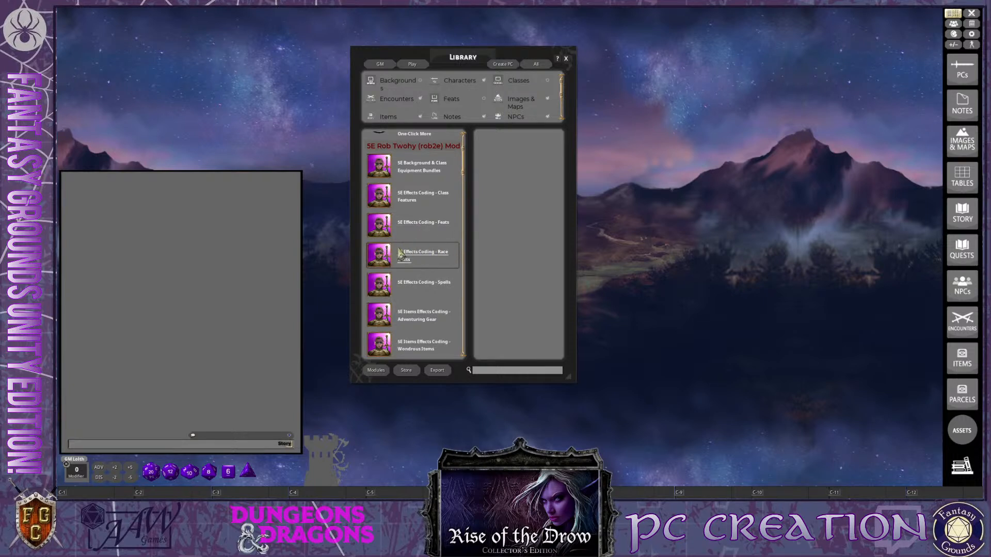
scroll(422, 236, "down", 6)
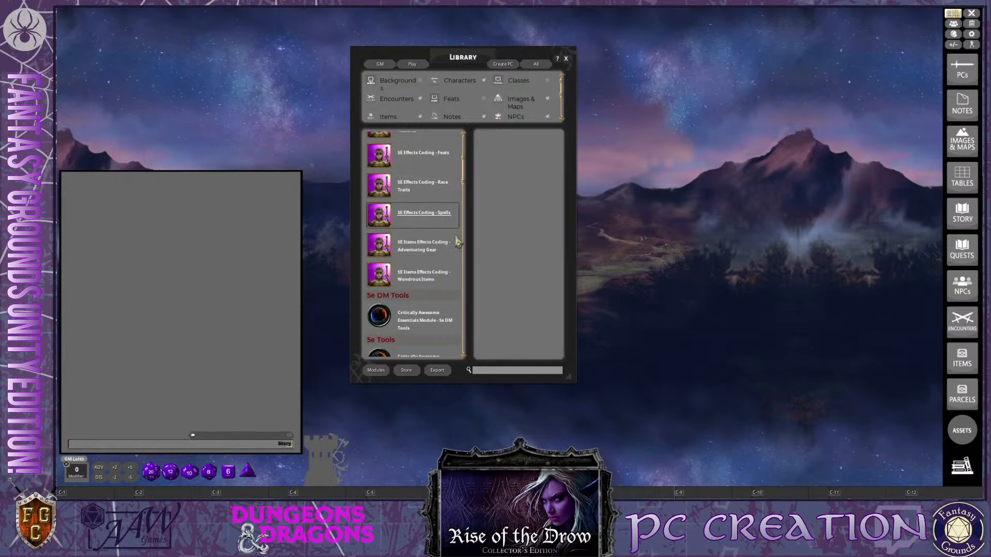
scroll(430, 258, "up", 2)
scroll(430, 258, "down", 2)
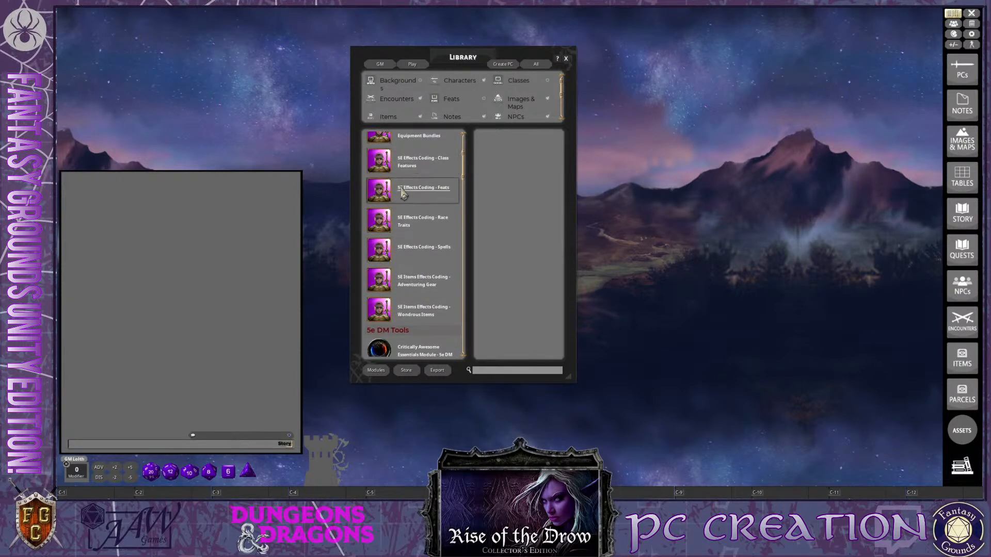
scroll(405, 283, "down", 1)
scroll(406, 282, "down", 1)
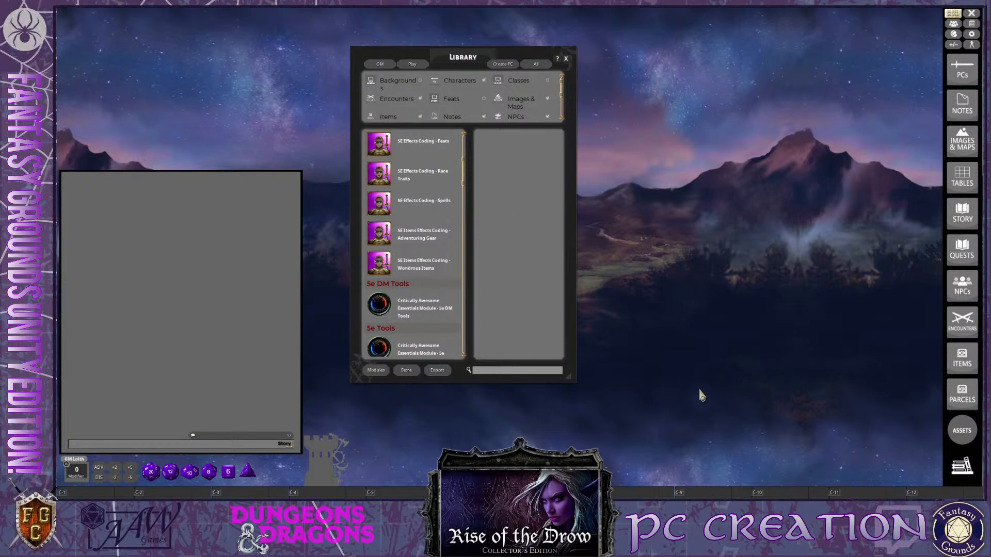
scroll(432, 252, "up", 3)
scroll(432, 251, "up", 5)
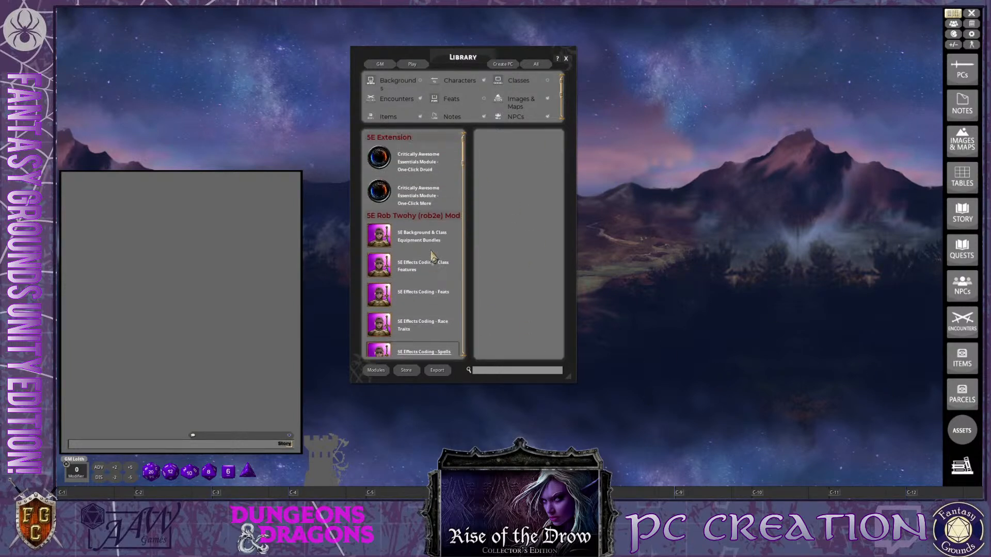
scroll(432, 250, "down", 15)
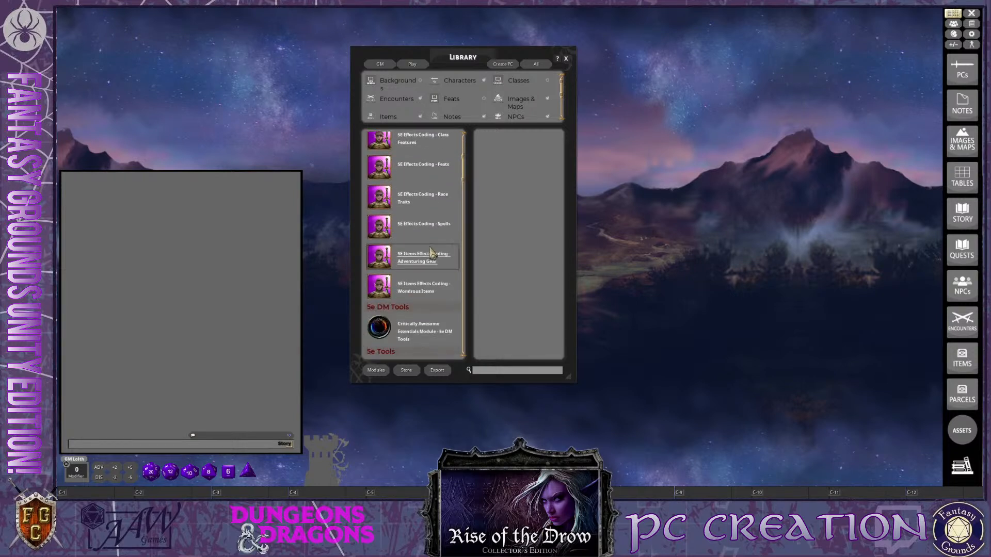
scroll(431, 261, "down", 4)
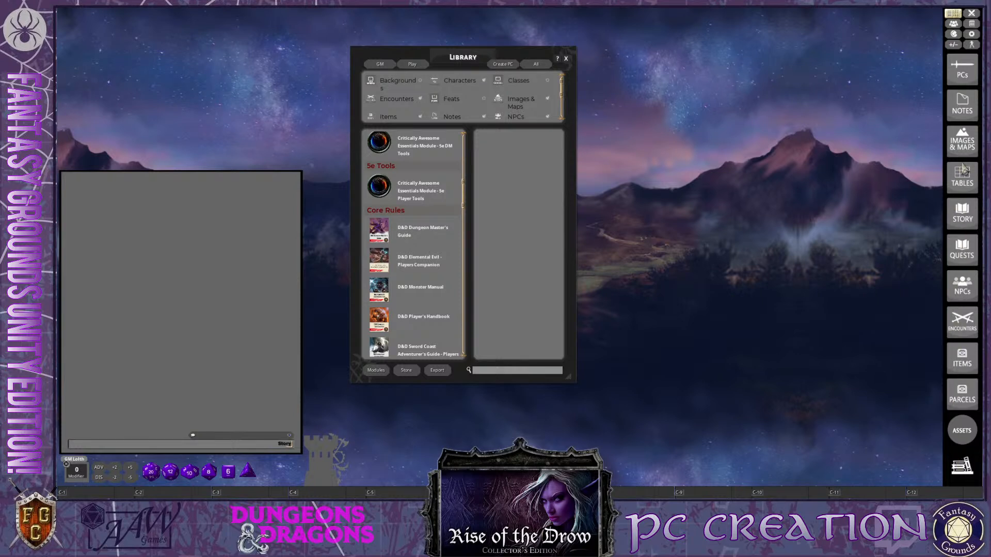
Switch the sidebar to the Create PC set, add Parcels to it, and close the library
key("ctrl")
left_click(501, 65, "ctrl")
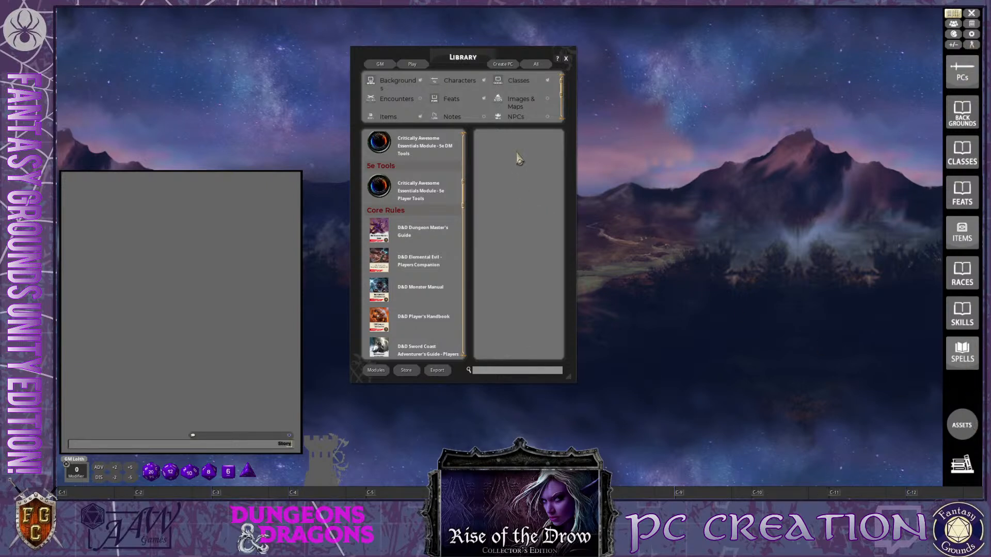
scroll(429, 119, "down", 2)
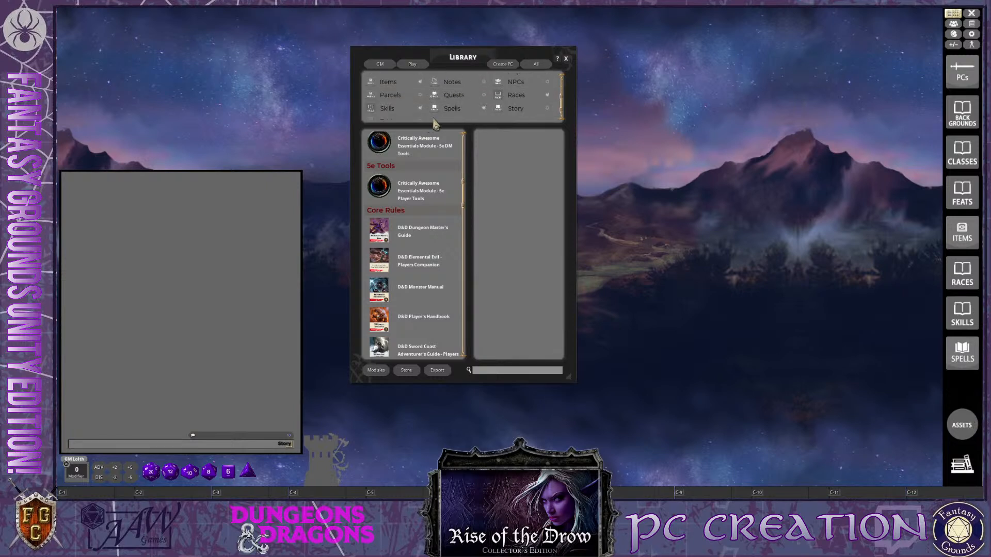
left_click(419, 95)
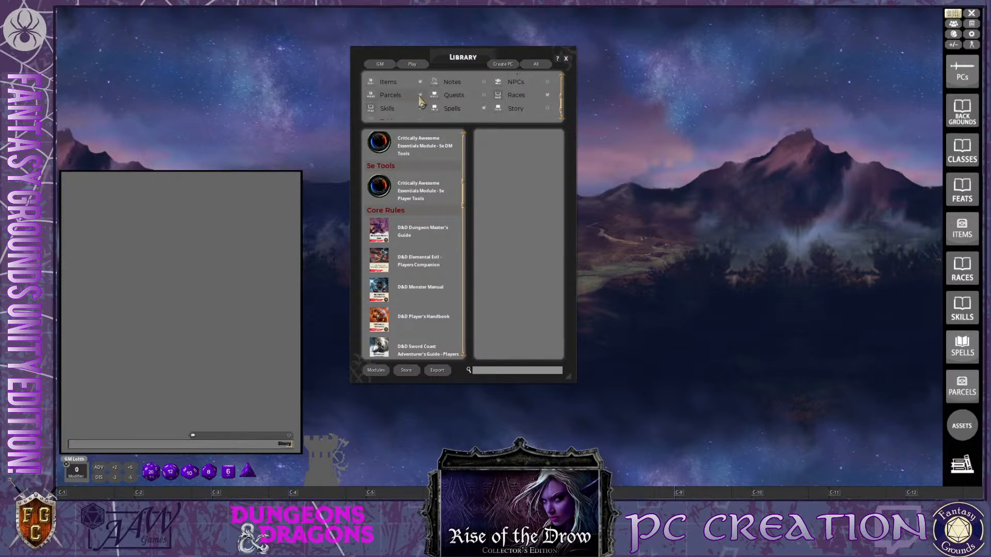
left_click(567, 61)
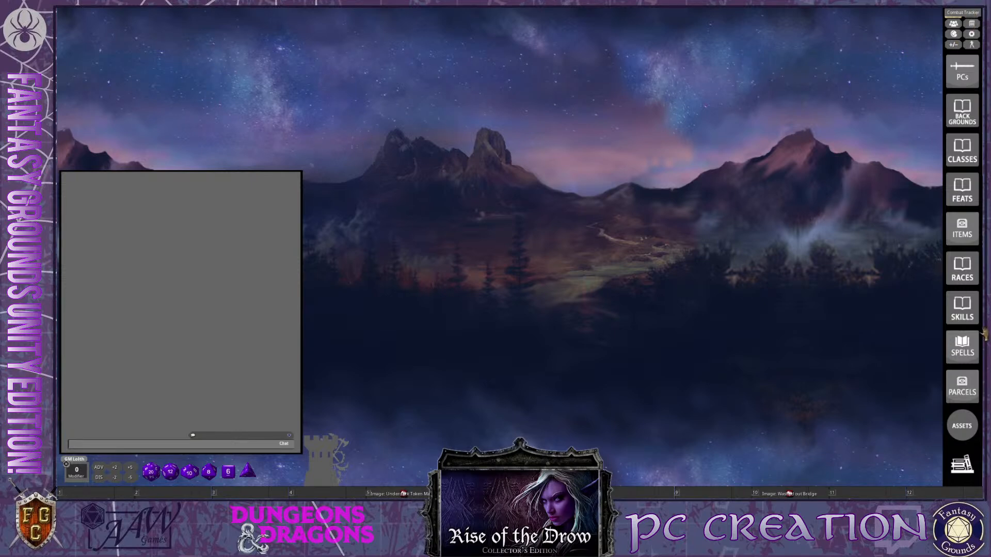
Open the Combat Tracker, make its window taller, and reposition it over the chat area
left_click(972, 27)
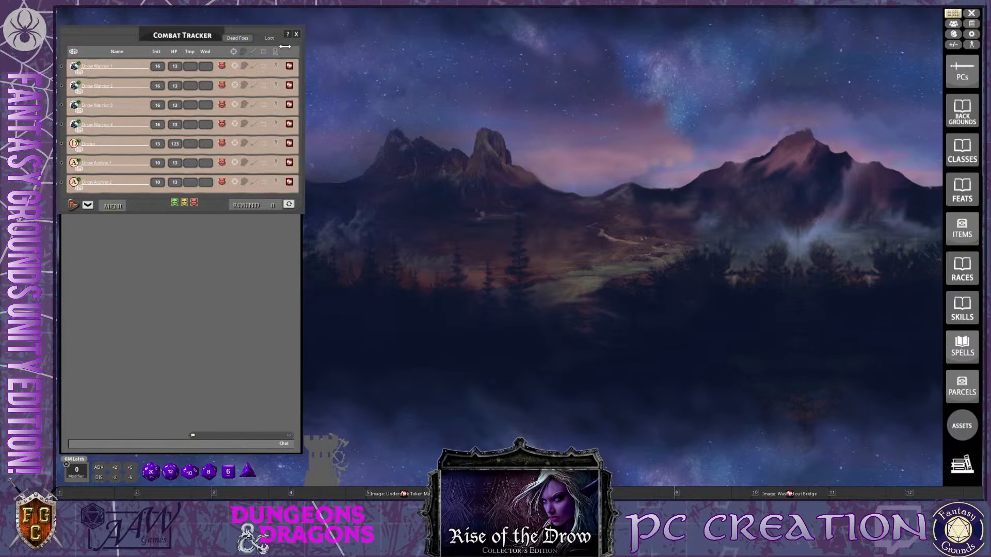
mouse_move(157, 42)
left_mouse_down()
mouse_move(171, 41)
mouse_move(164, 37)
left_mouse_up()
left_click_drag(311, 215, 311, 259)
left_click_drag(191, 40, 181, 48)
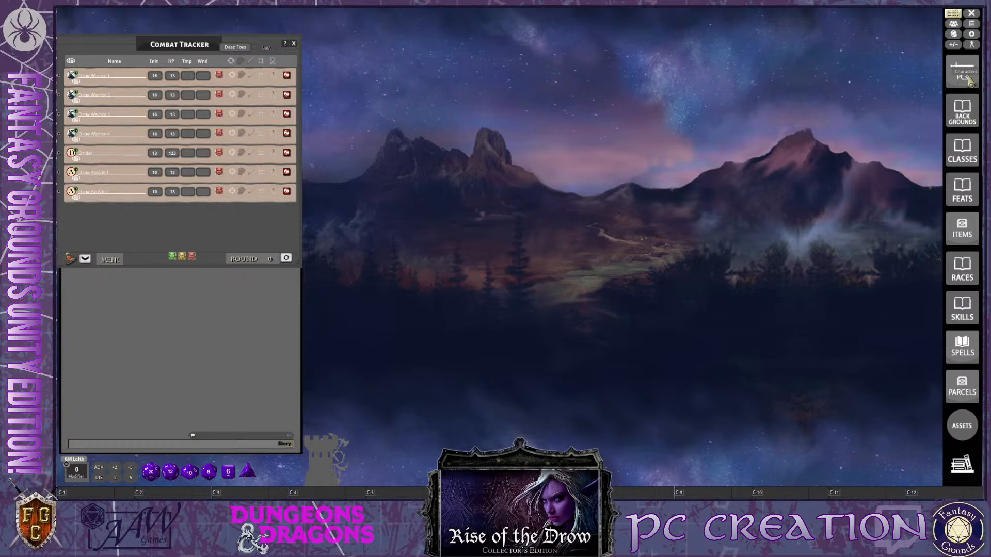
Open the Character Selection window and move it well clear of the Combat Tracker, near the sidebar
left_click(963, 77)
left_click_drag(522, 198, 718, 58)
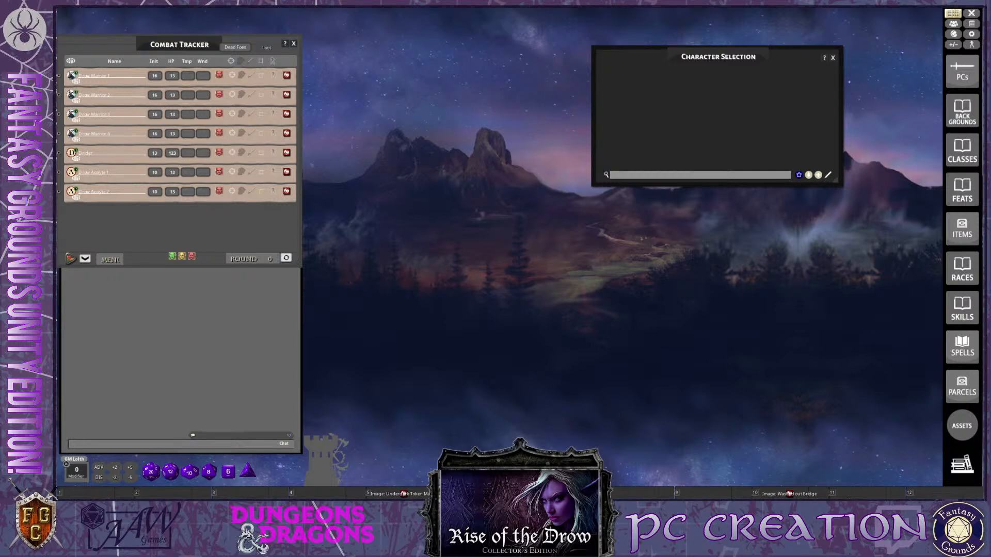
key("ctrl")
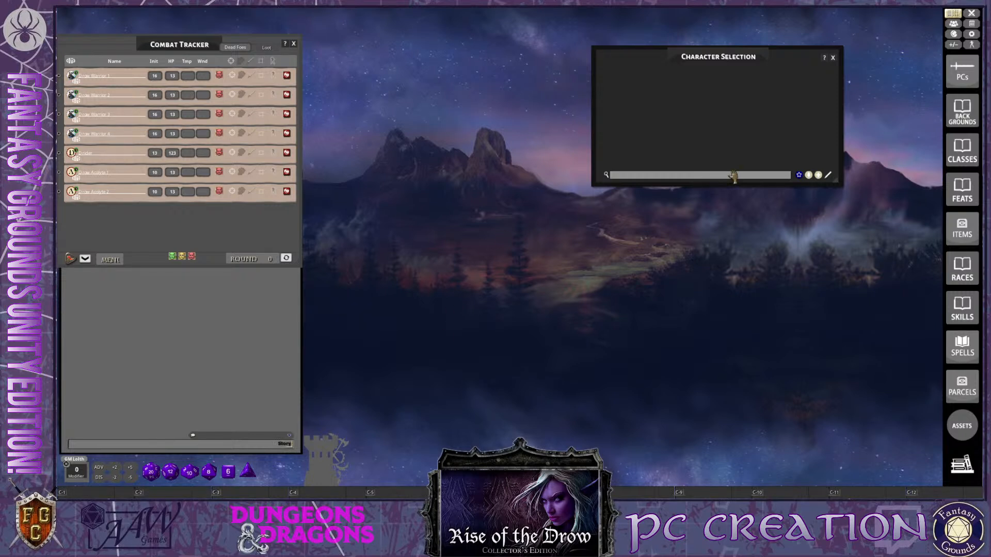
key("ctrl")
left_click_drag(725, 58, 779, 47)
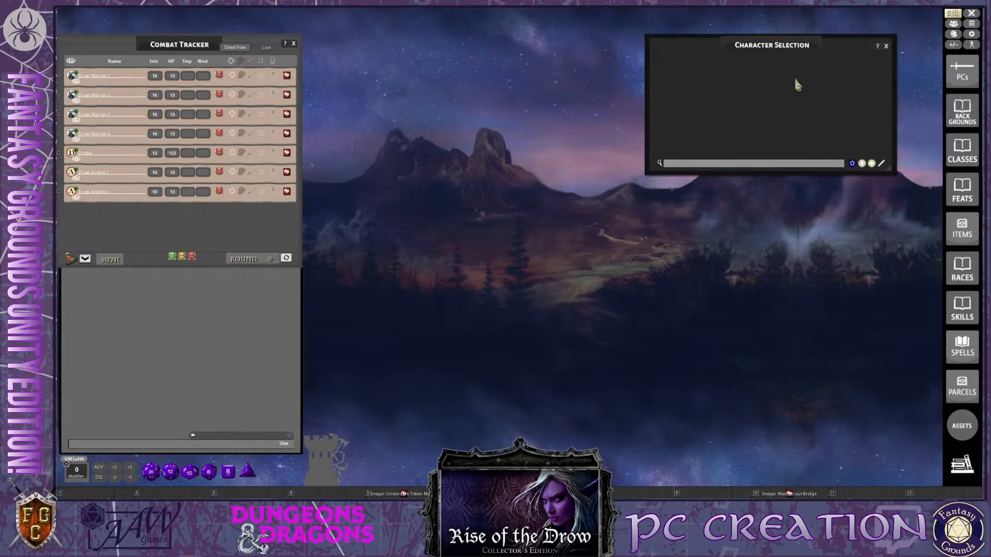
Open the library and look through its module list from the 5E extensions through the core rules to the maps and reference modules
left_click(961, 465)
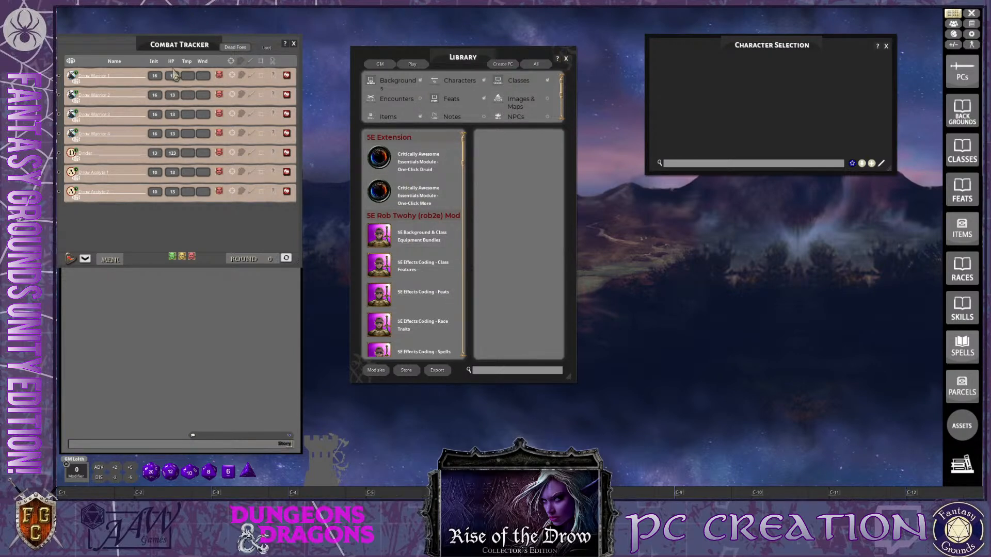
scroll(408, 300, "down", 3)
scroll(428, 323, "up", 3)
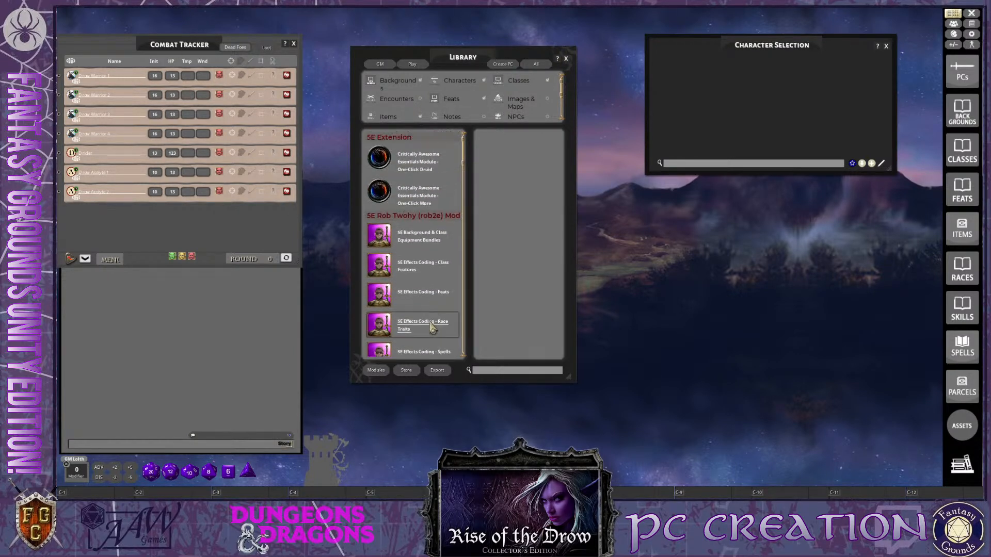
scroll(431, 326, "down", 8)
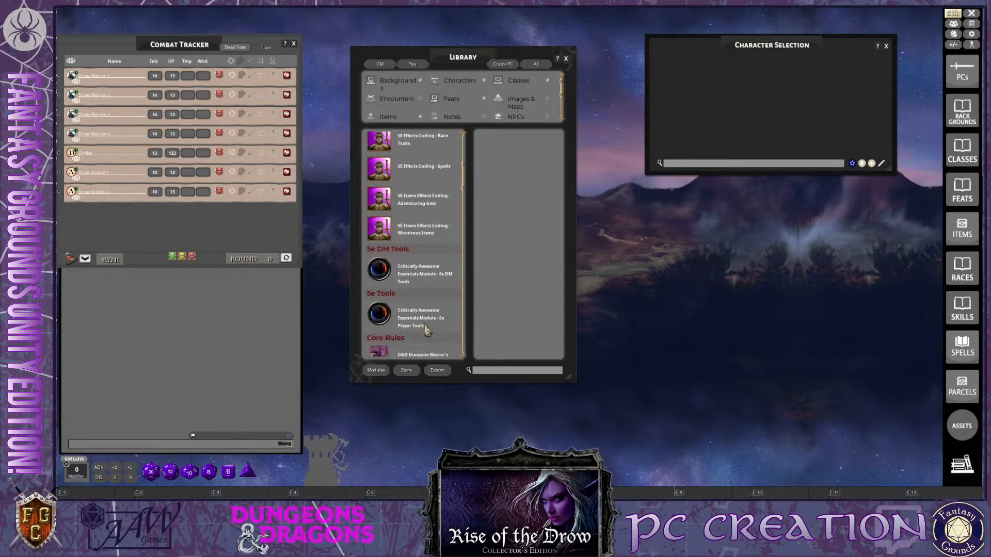
scroll(428, 310, "down", 5)
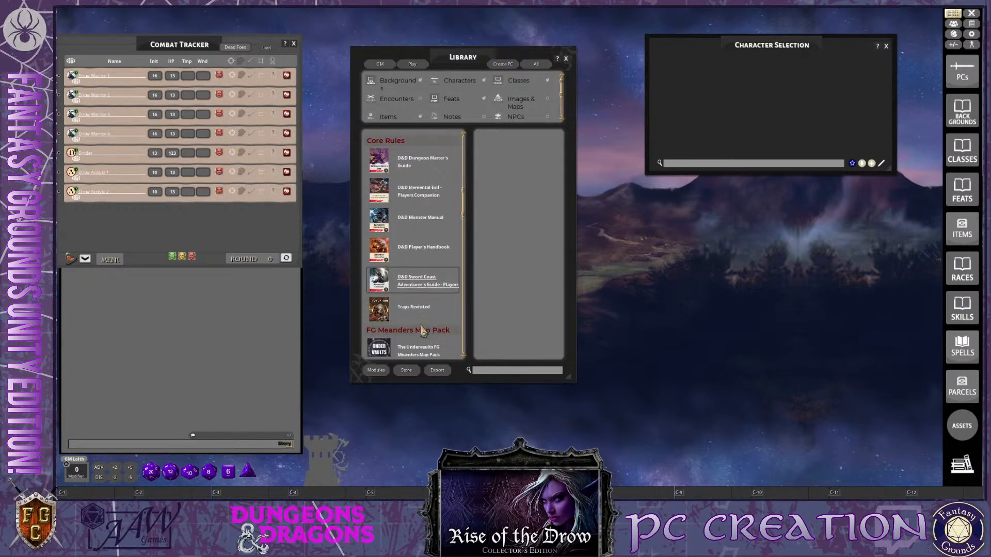
scroll(428, 310, "down", 5)
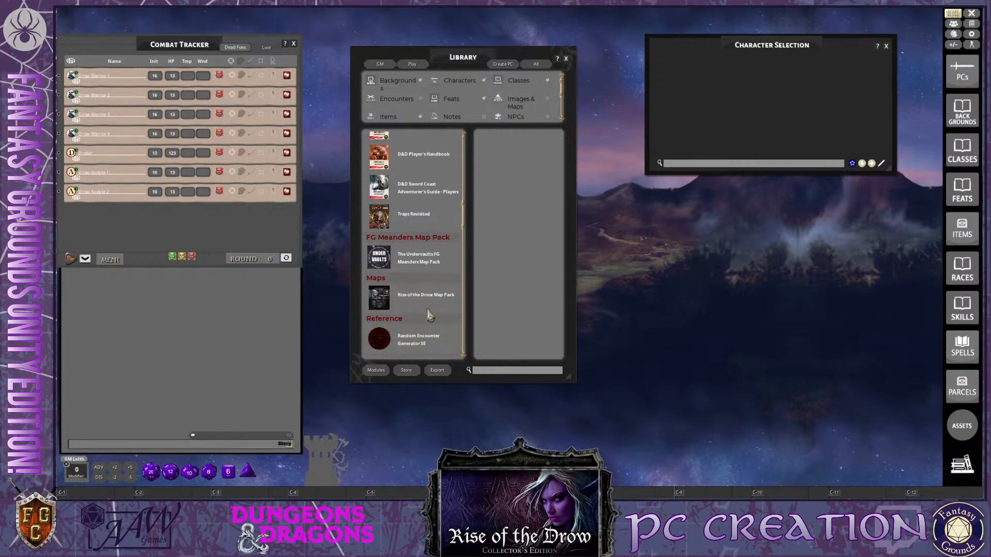
scroll(428, 318, "down", 2)
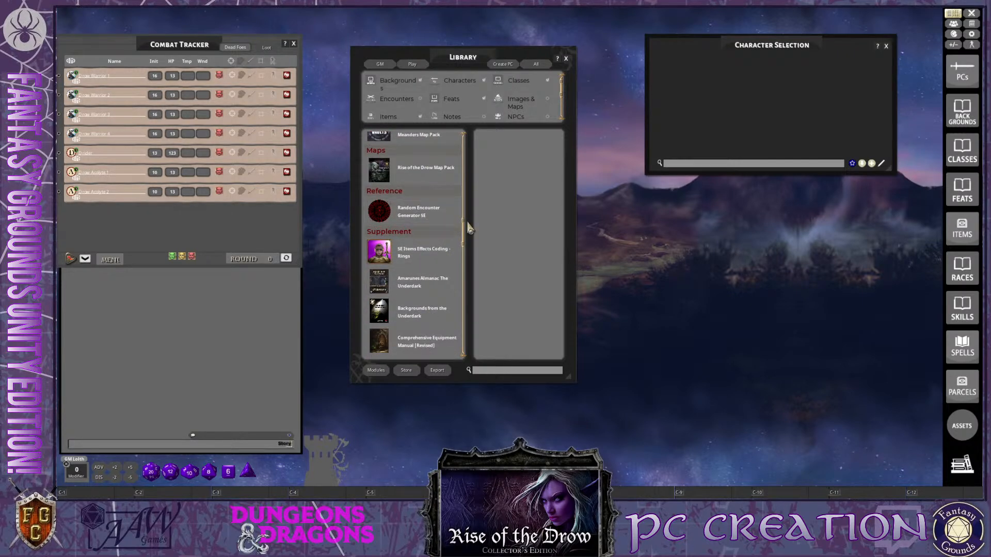
Review the supplement modules in the rest of the library list, down to the Rise of the Drow entries, and close the library
left_click_drag(464, 238, 463, 276)
scroll(414, 324, "down", 1)
scroll(415, 324, "down", 1)
scroll(423, 316, "up", 4)
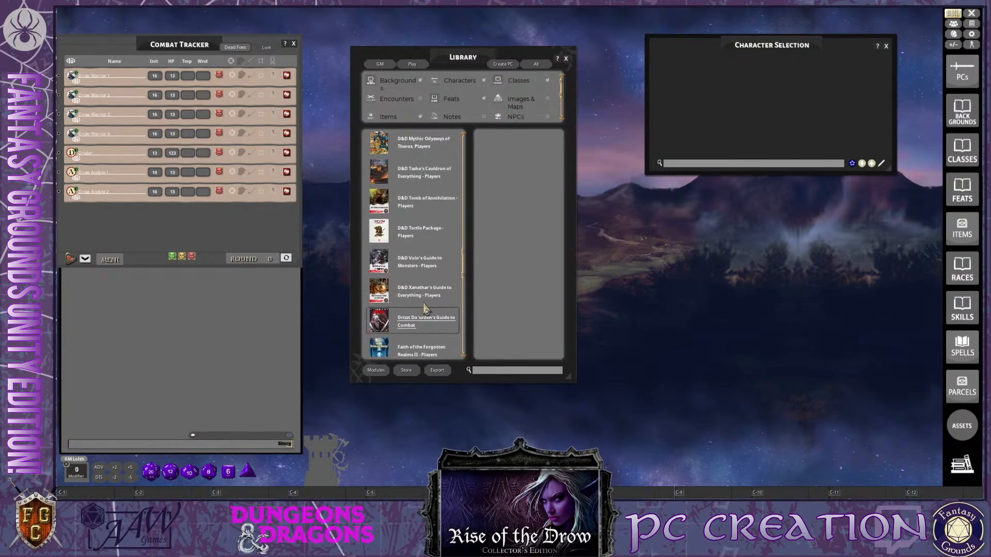
key("ctrl")
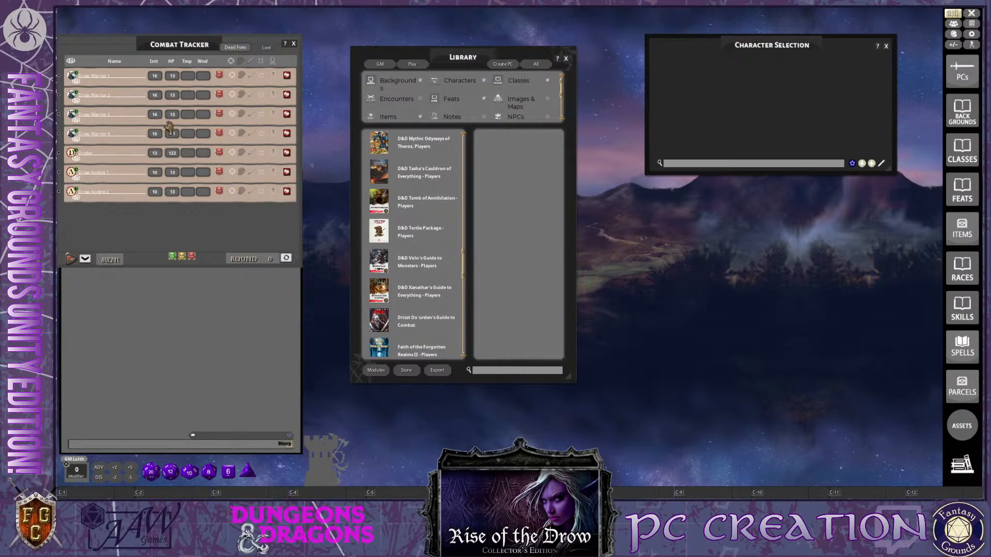
scroll(413, 308, "down", 4)
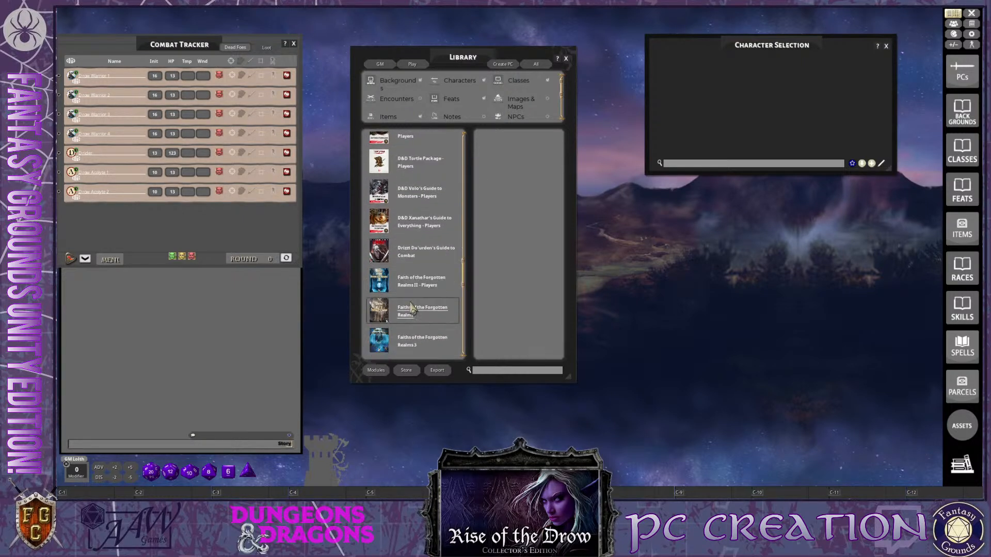
scroll(413, 309, "down", 1)
scroll(422, 322, "down", 8)
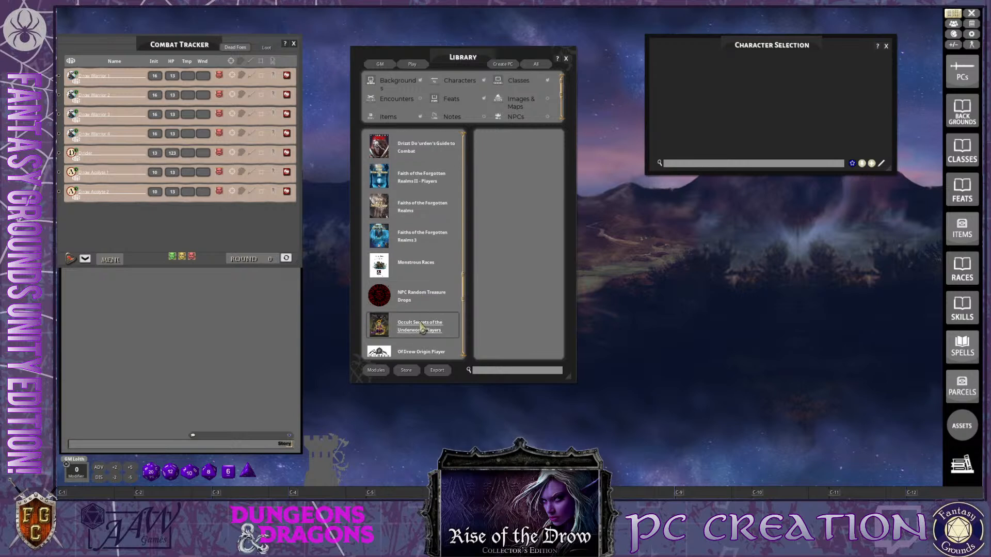
scroll(421, 333, "down", 2)
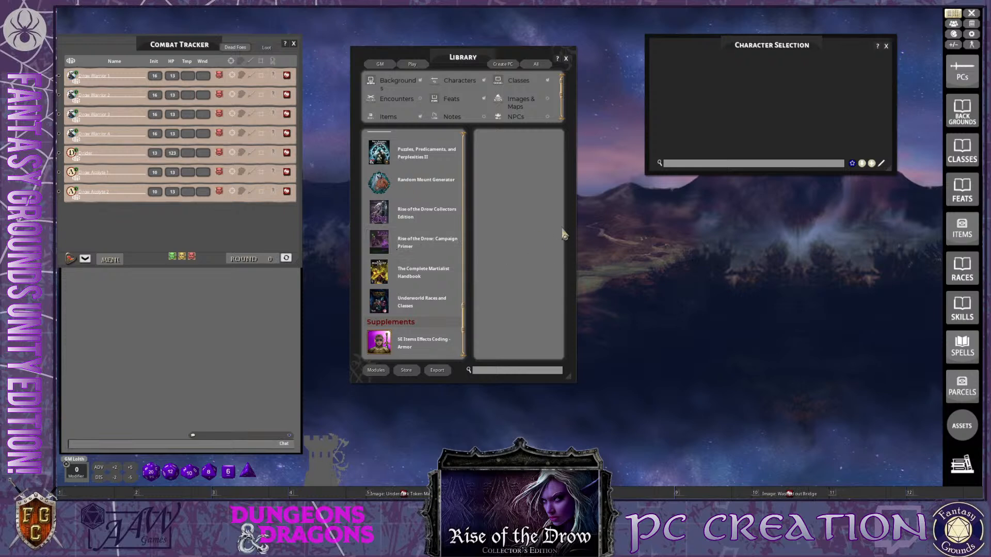
left_click(566, 58)
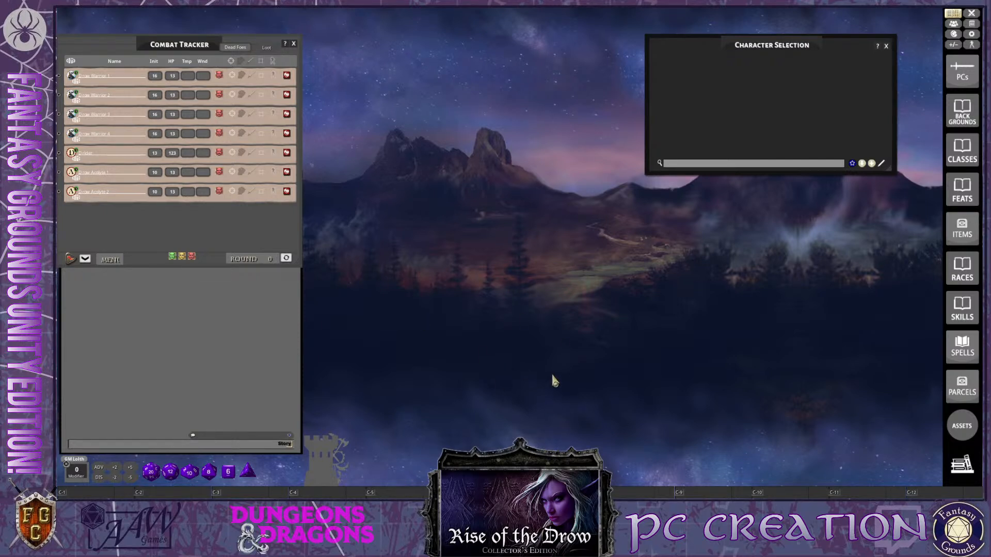
Make the Combat Tracker window slightly taller and move the Character Selection window up against the sidebar
key("ctrl")
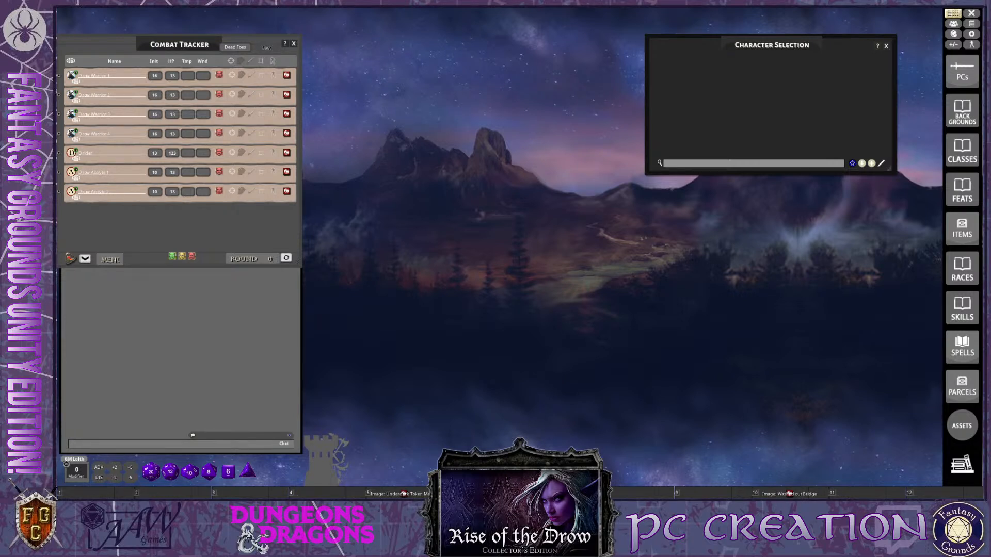
key("ctrl")
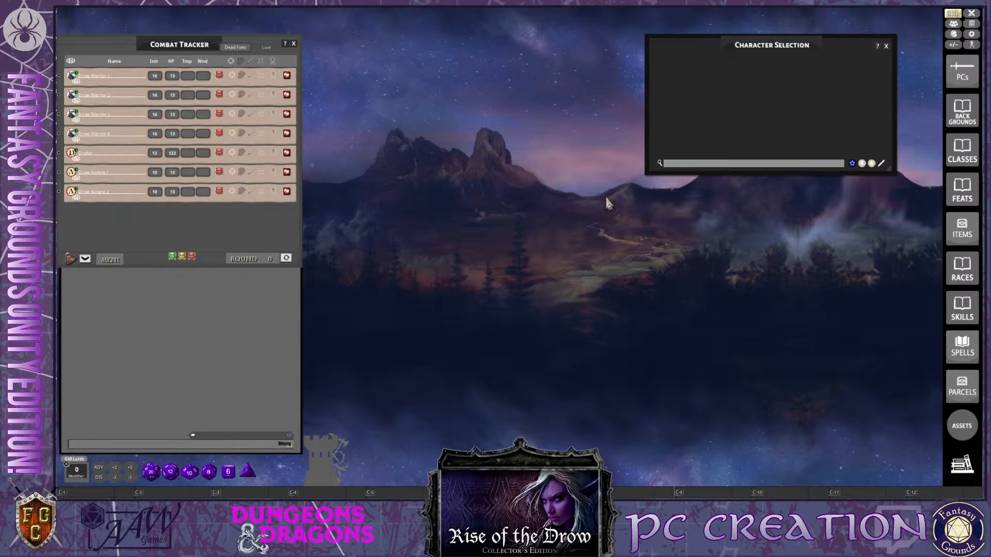
key("ctrl")
left_click_drag(297, 264, 292, 311)
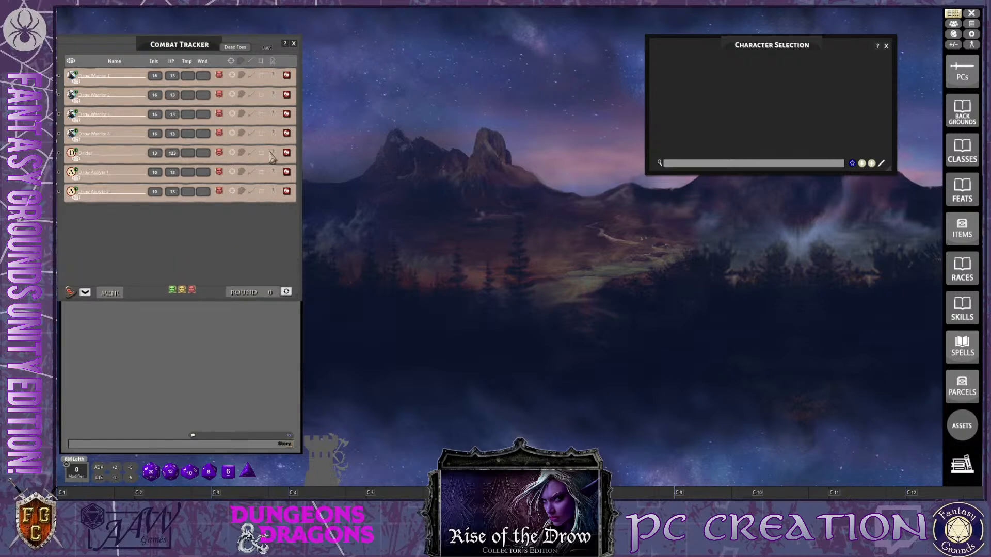
mouse_move(759, 41)
left_mouse_down()
mouse_move(797, 40)
mouse_move(775, 33)
left_mouse_up()
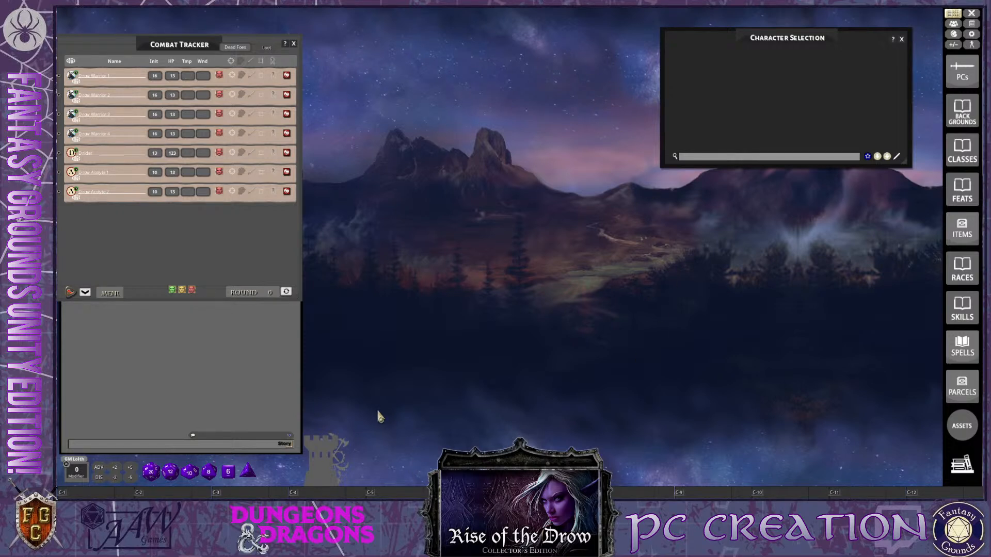
left_click_drag(830, 36, 852, 33)
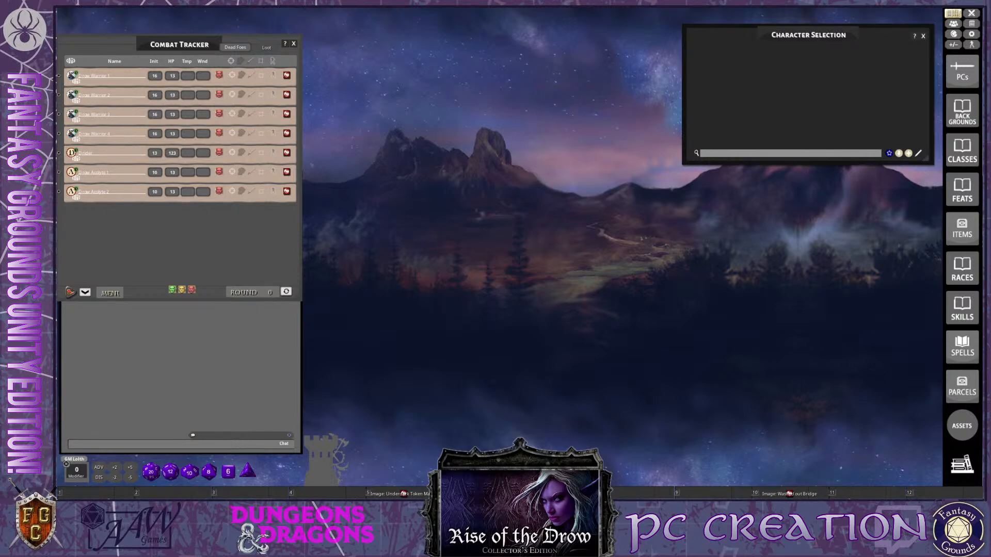
Reopen the library and show the contents of the D&D Player's Handbook under Core Rules
key("ctrl")
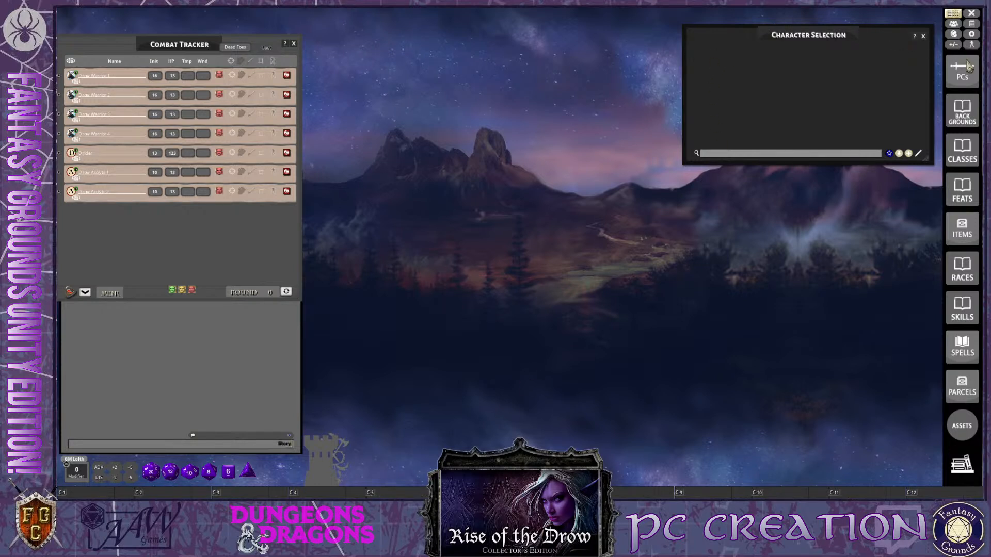
left_click(963, 467)
scroll(426, 282, "down", 8)
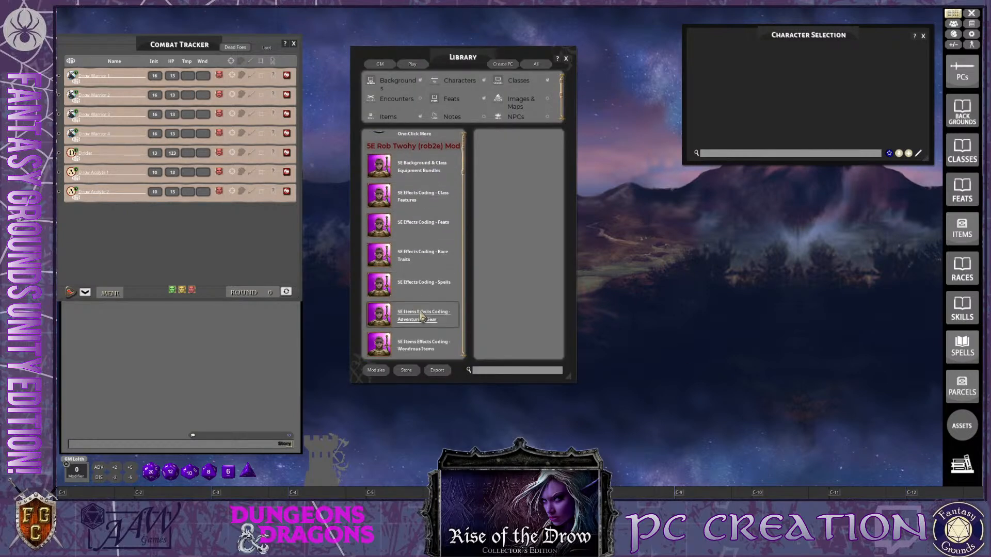
scroll(420, 333, "down", 3)
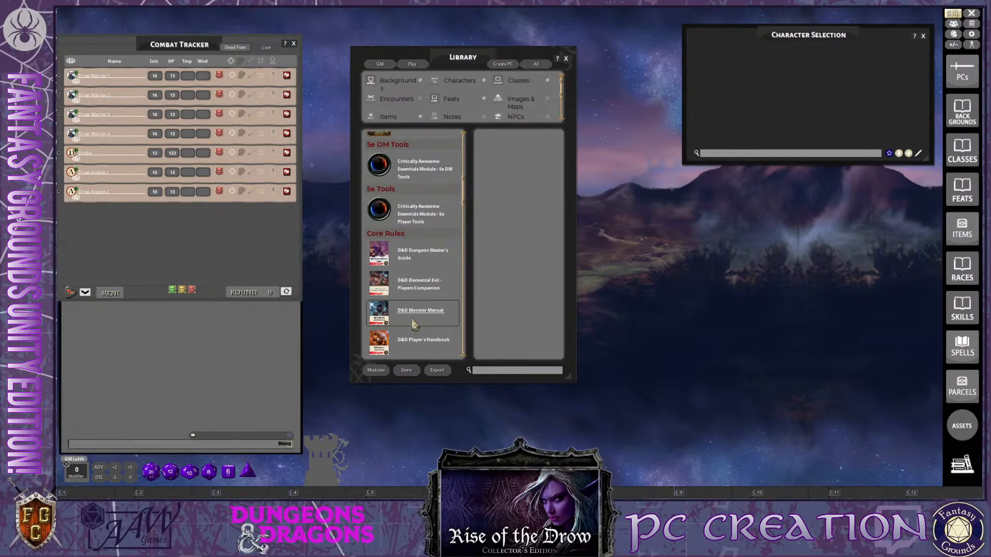
scroll(415, 325, "down", 1)
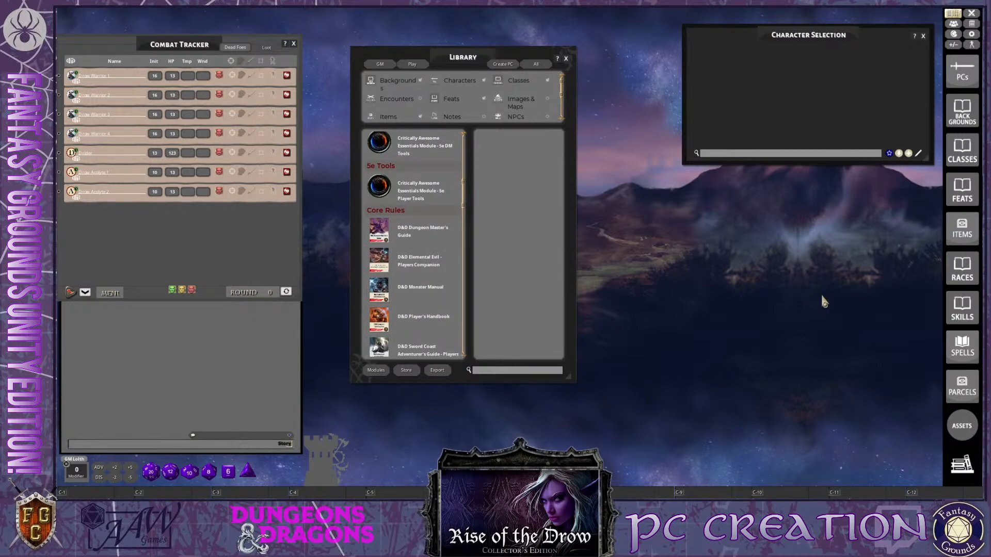
scroll(419, 324, "down", 2)
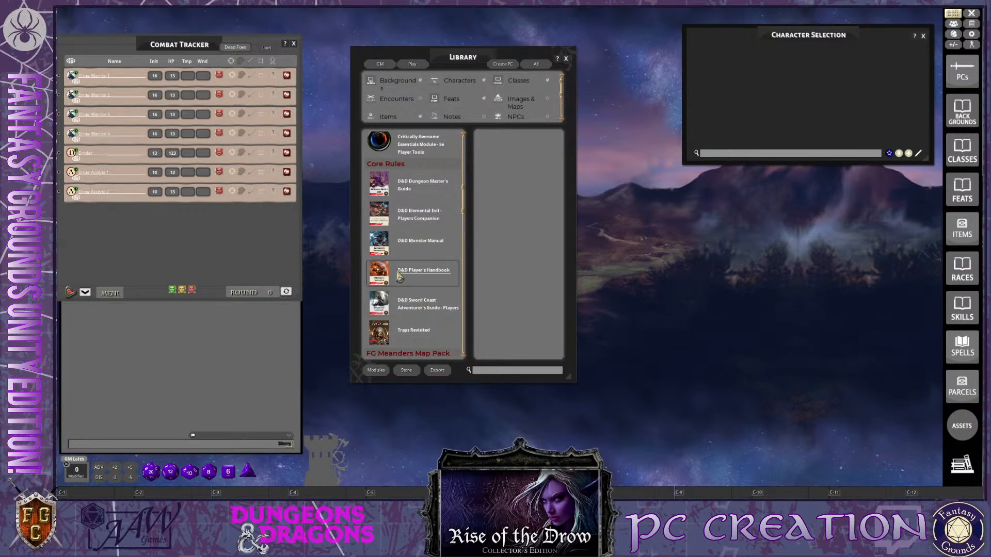
left_click(450, 278)
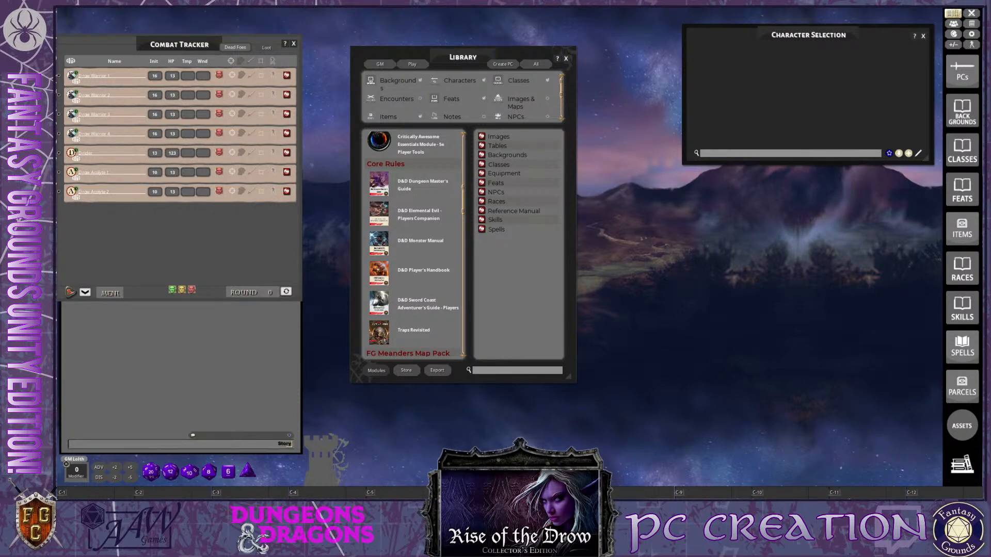
Open the Data Module Activation window from the library and enlarge it in both width and height
left_click(376, 370)
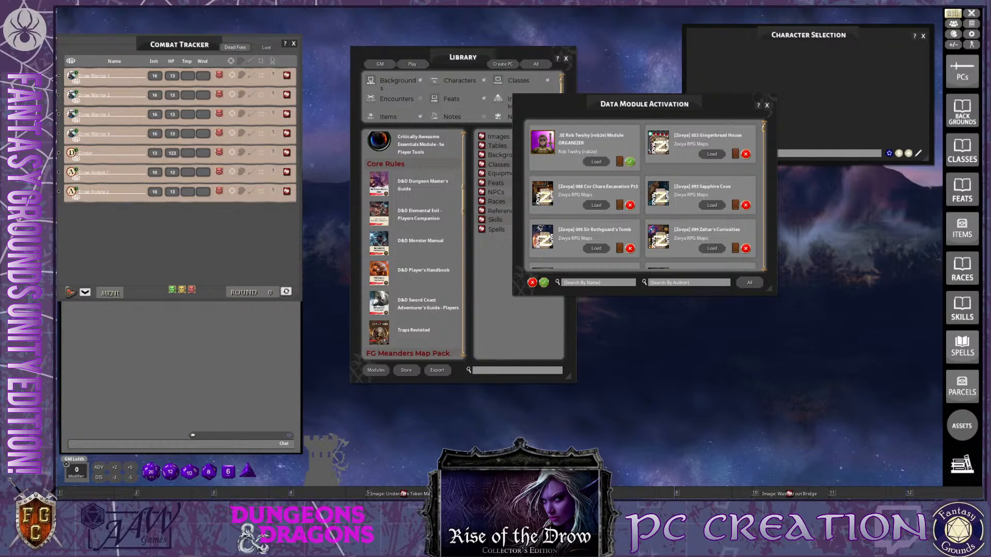
key("ctrl")
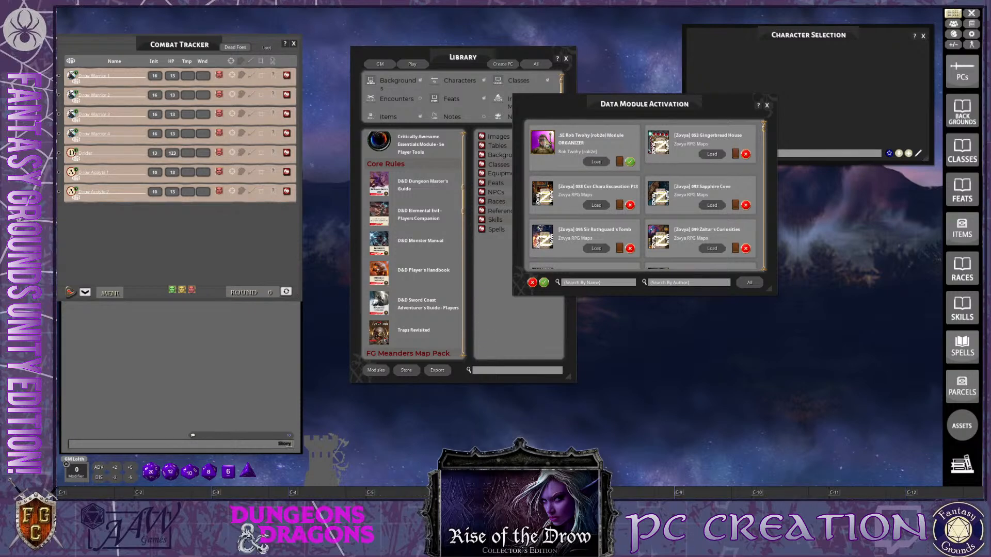
left_click_drag(769, 289, 867, 347)
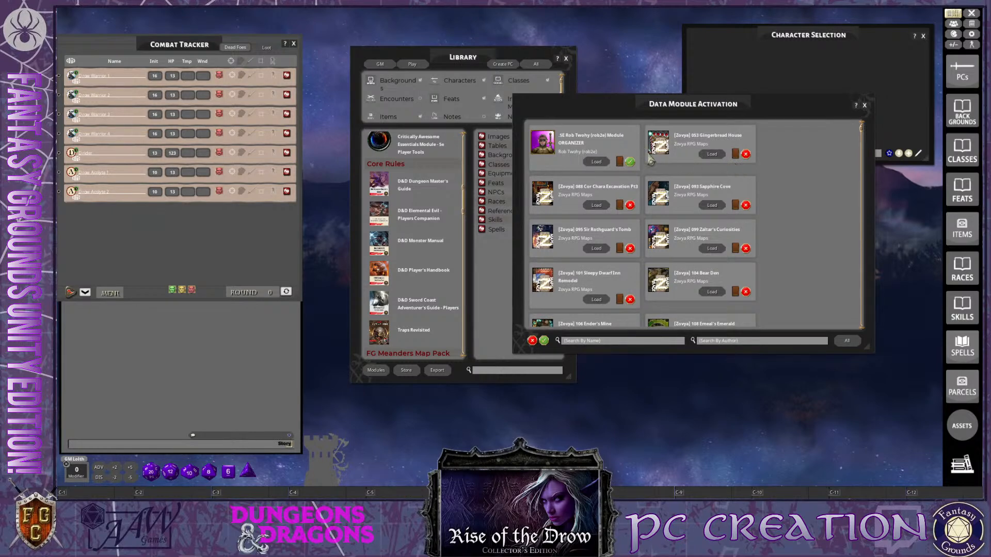
Browse all available modules down to the 5E effects coding and items effects coding entries, checking which are loaded and shared with players
left_click(607, 342)
scroll(610, 310, "down", 1)
scroll(610, 313, "down", 5)
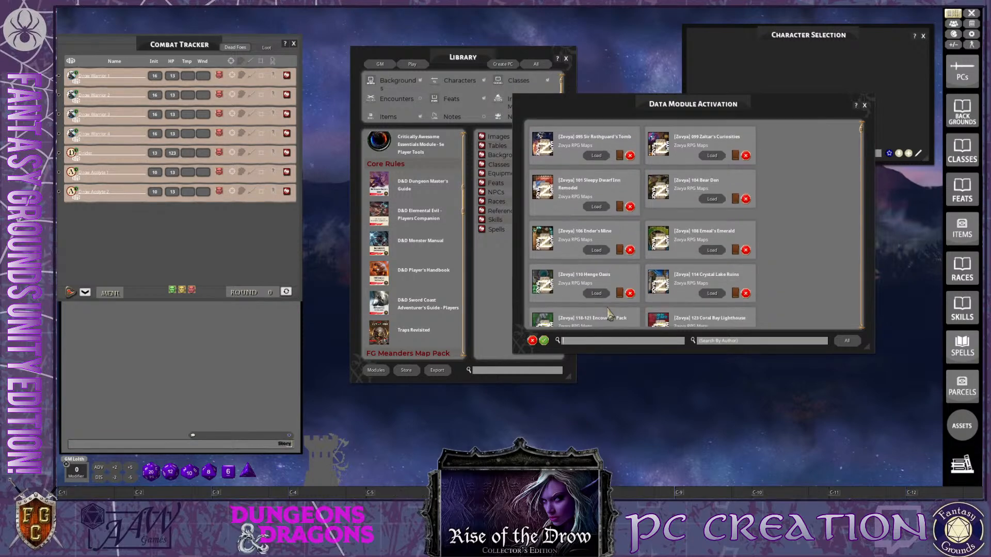
scroll(610, 313, "down", 6)
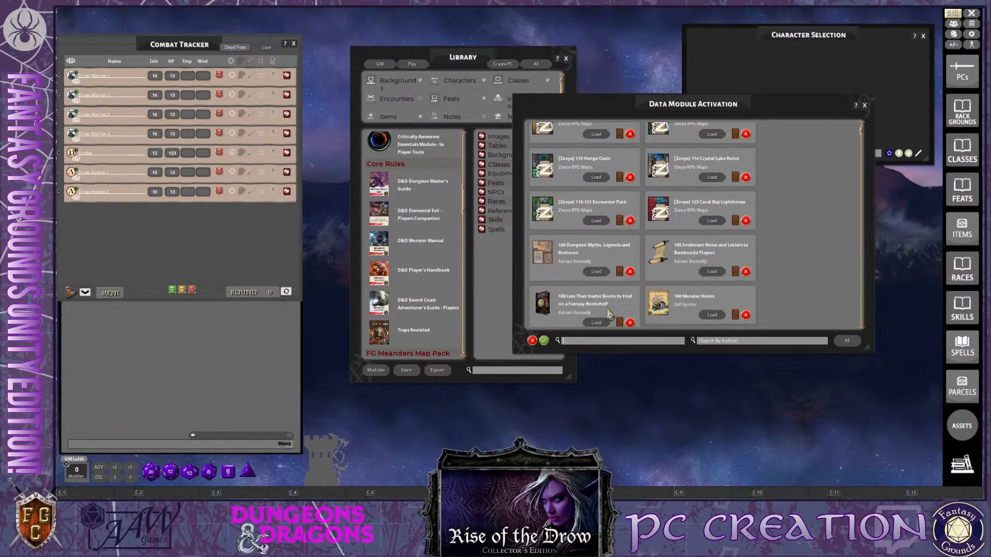
scroll(611, 315, "down", 7)
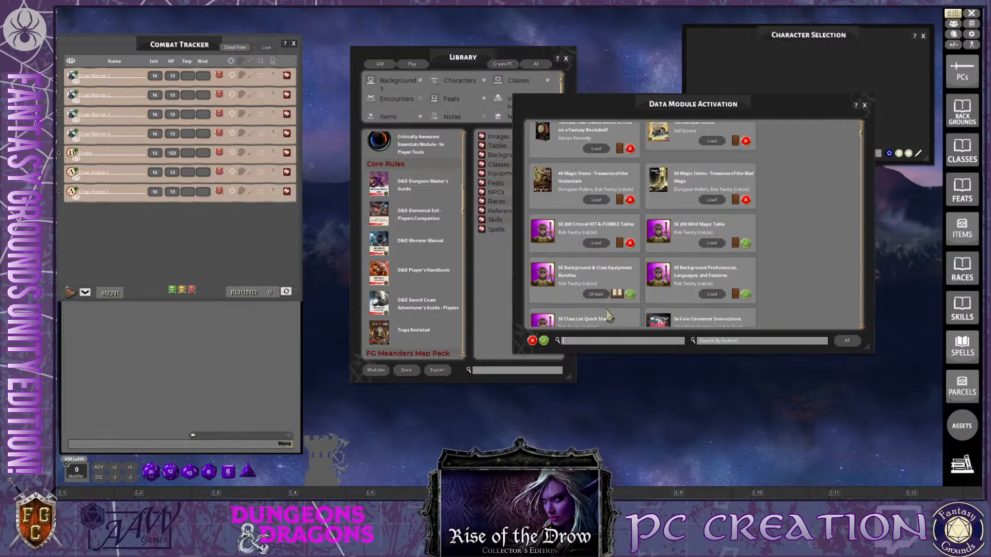
scroll(609, 315, "down", 4)
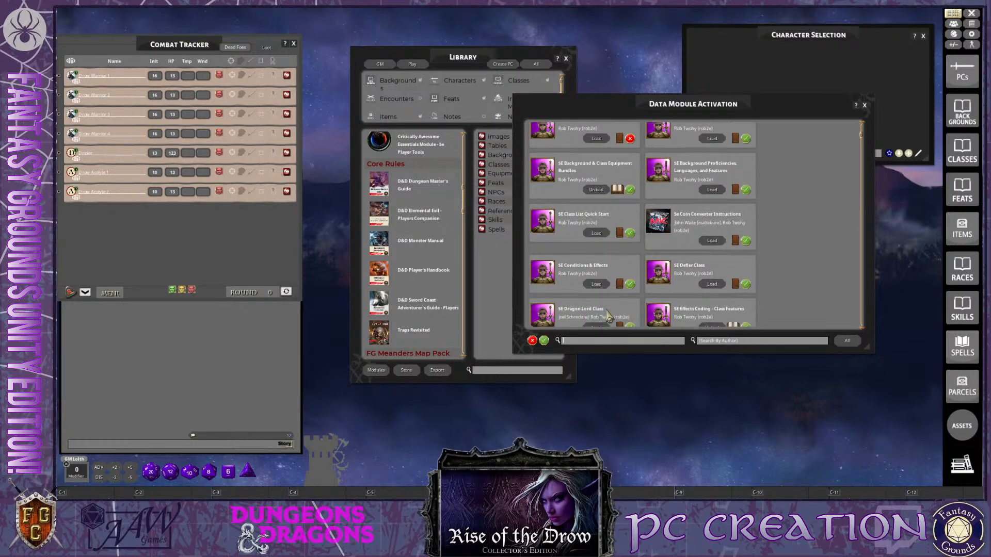
scroll(609, 316, "down", 6)
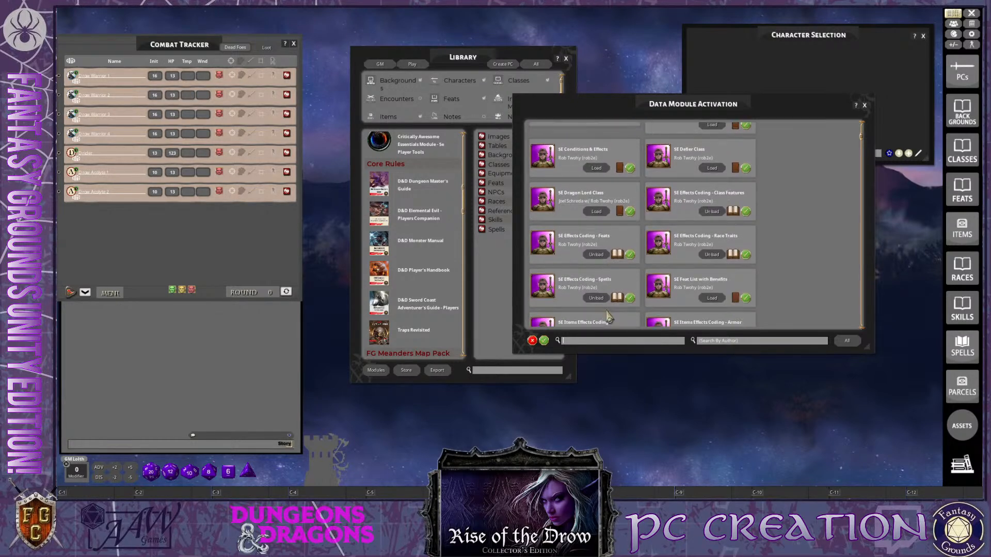
scroll(607, 329, "down", 1)
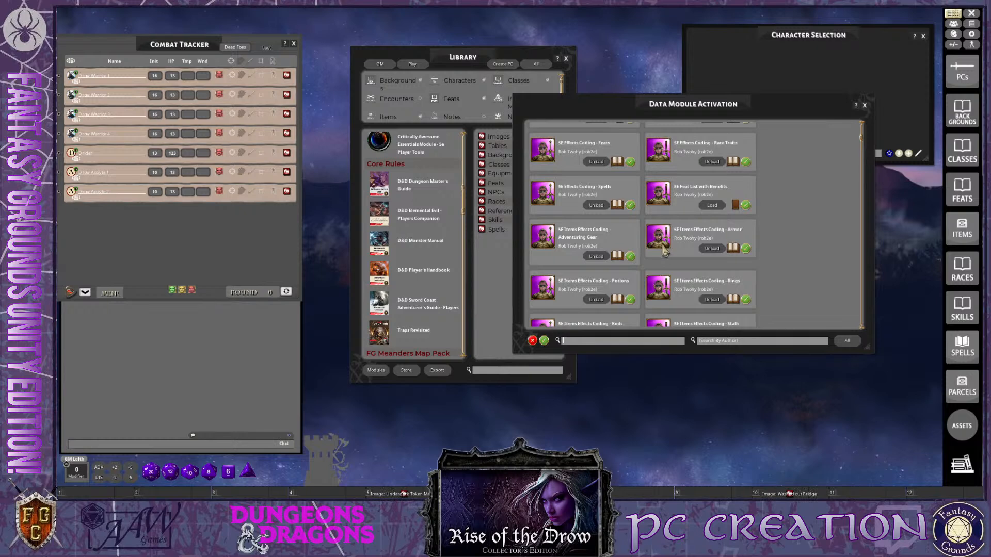
scroll(663, 279, "down", 2)
scroll(655, 284, "down", 1)
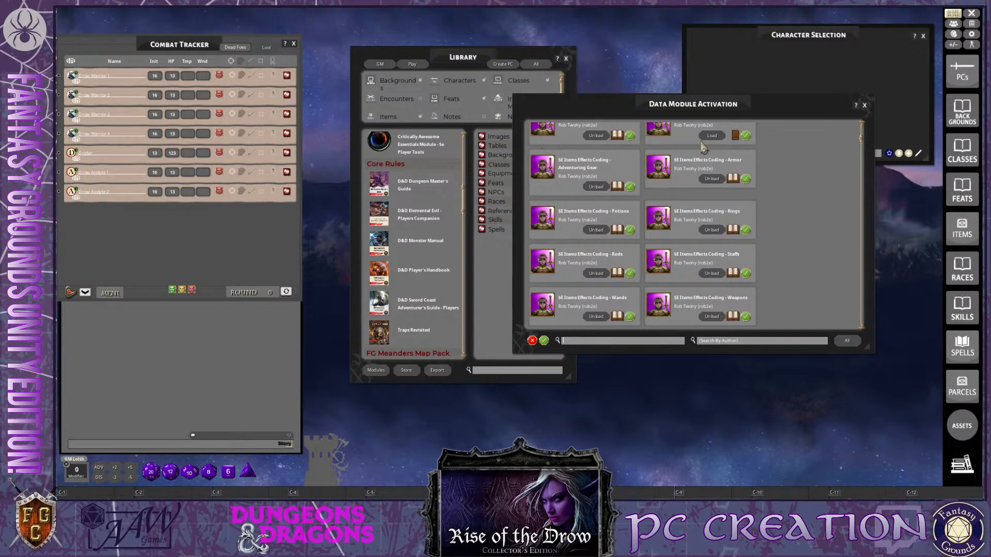
Filter the module list to Loaded and review the loaded modules down to The Undervaults FG Meanders Map Pack
left_click(849, 342)
scroll(615, 234, "down", 5)
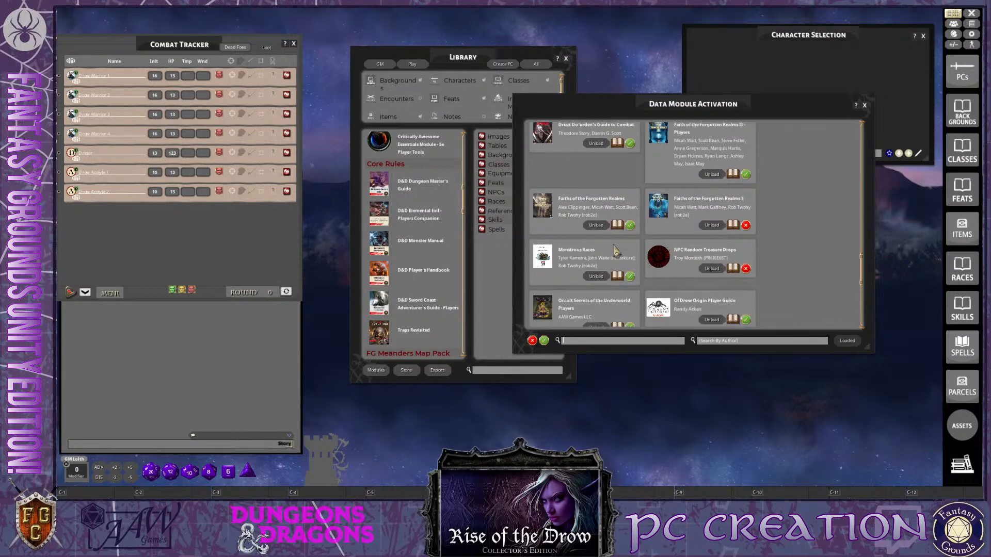
scroll(615, 250, "down", 5)
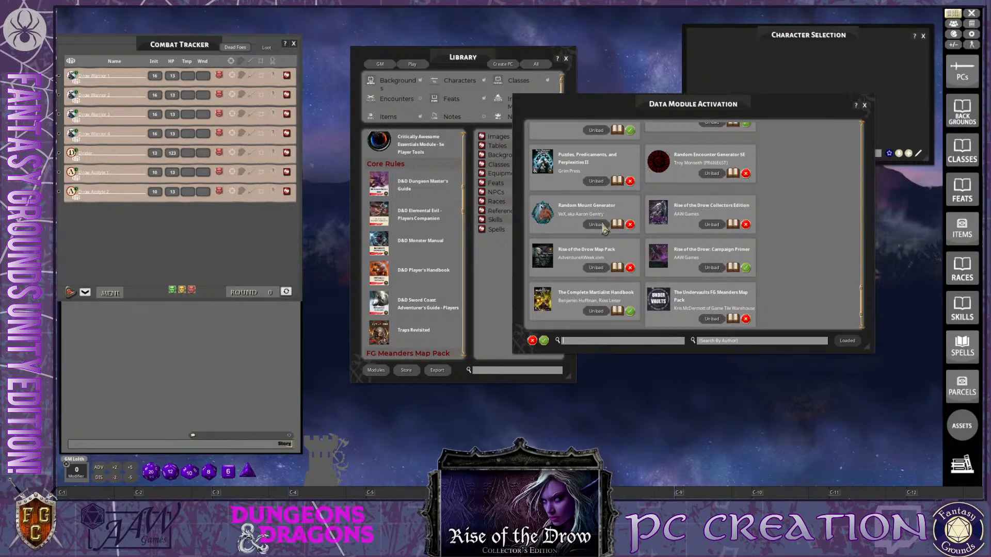
Unload the Random Mount Generator module and review the remaining loaded modules from Underworld Races and Classes back to the Critically Awesome Essentials entries
left_click(598, 225)
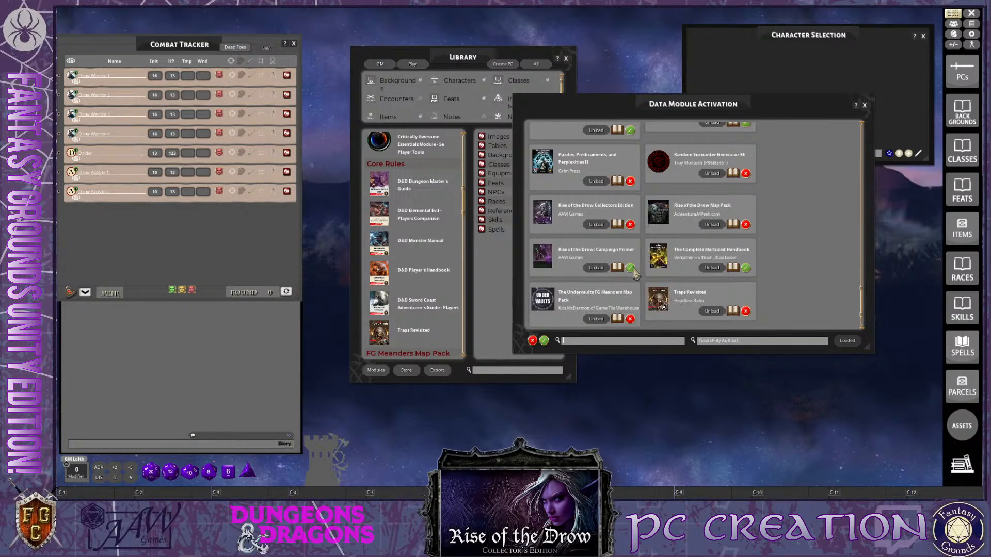
scroll(627, 283, "down", 2)
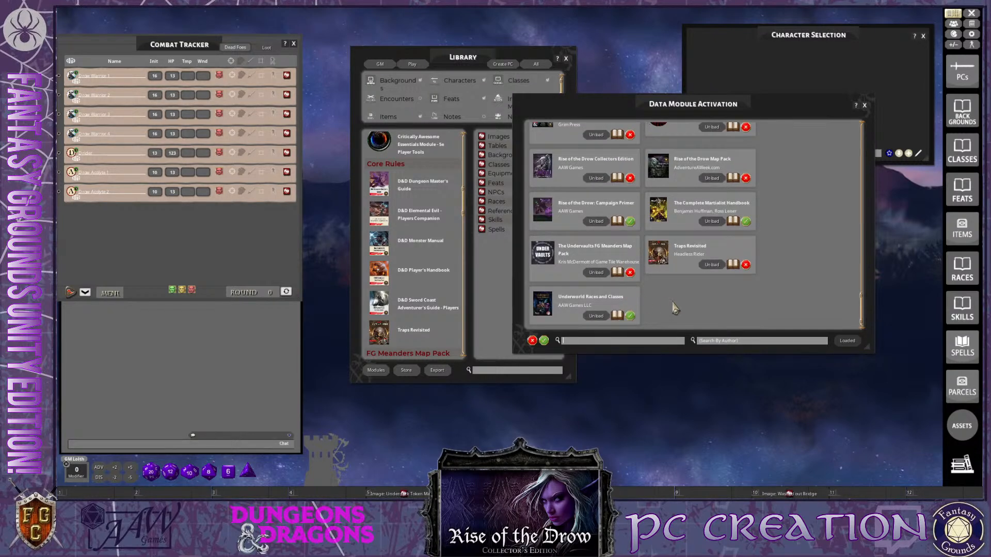
scroll(676, 308, "up", 1)
scroll(677, 308, "up", 6)
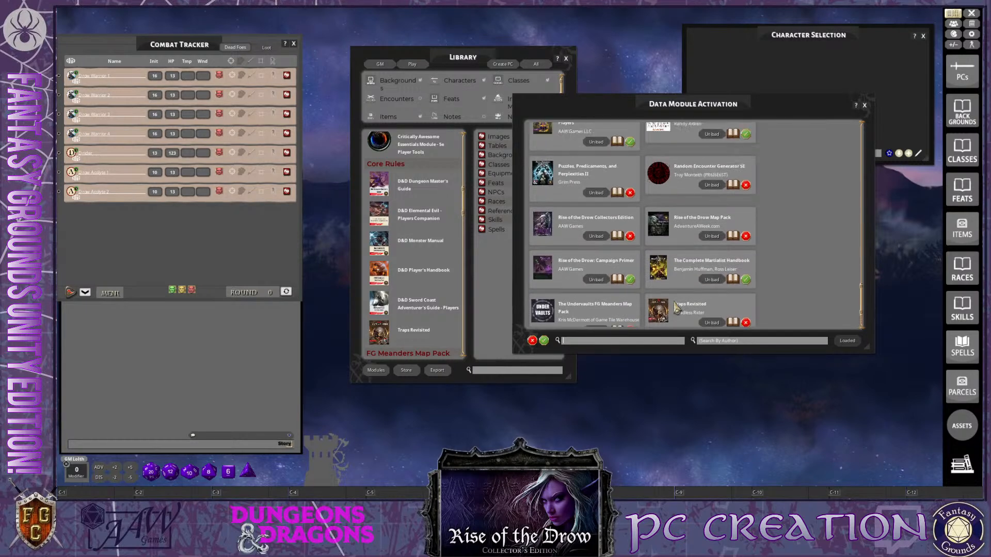
scroll(675, 303, "up", 4)
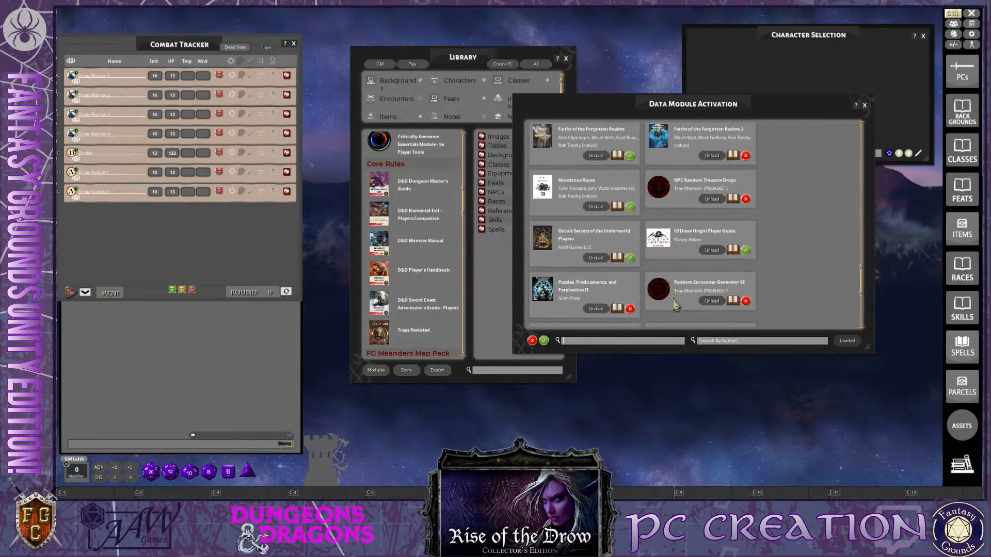
scroll(676, 304, "up", 7)
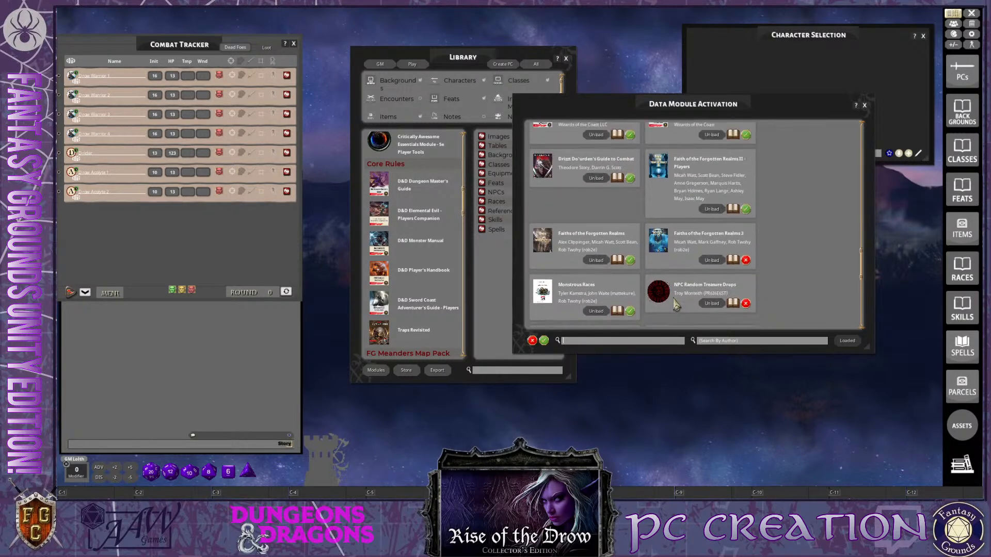
scroll(677, 305, "up", 7)
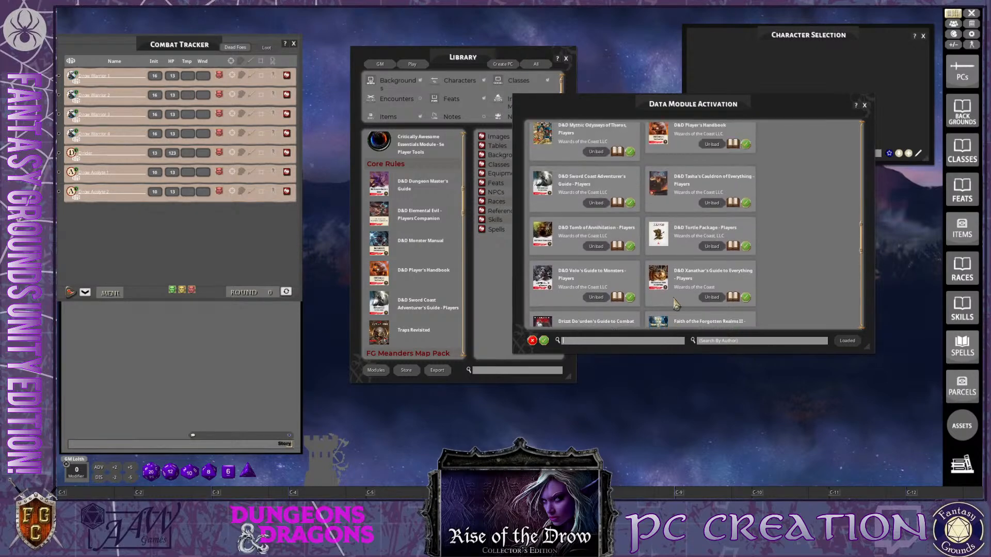
scroll(675, 299, "up", 5)
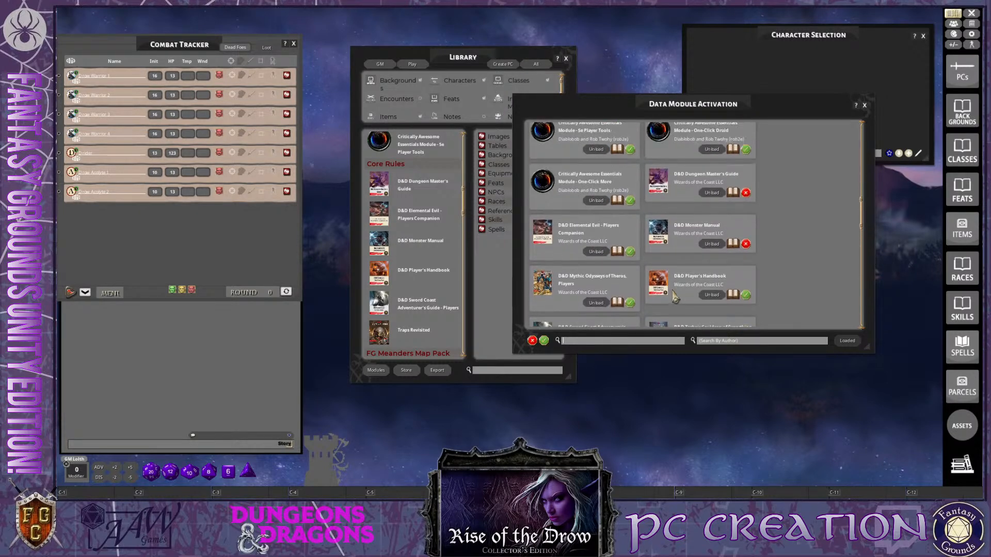
Close the Data Module Activation and Library windows and move the Character Selection window into the free corner beside the sidebar
left_click(865, 106)
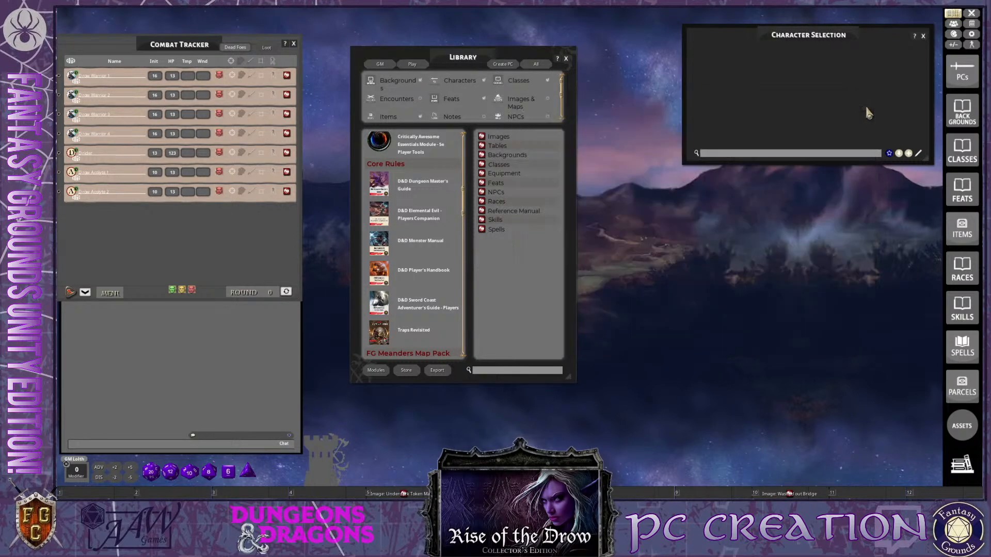
left_click(566, 60)
left_click_drag(764, 42, 832, 27)
key("ctrl")
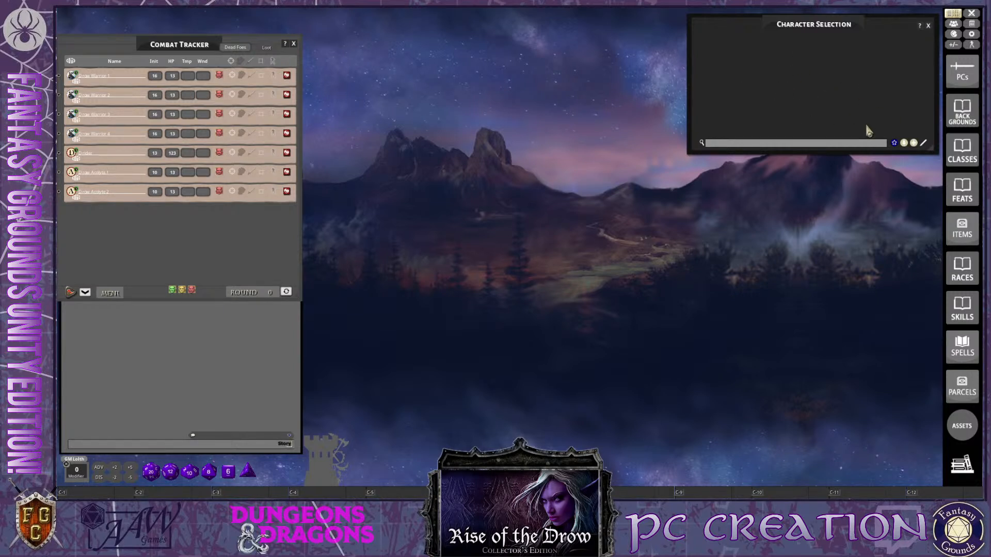
Create a new character and enlarge its sheet to nearly the full height of the workspace, closing the Character Selection window
left_click(914, 146)
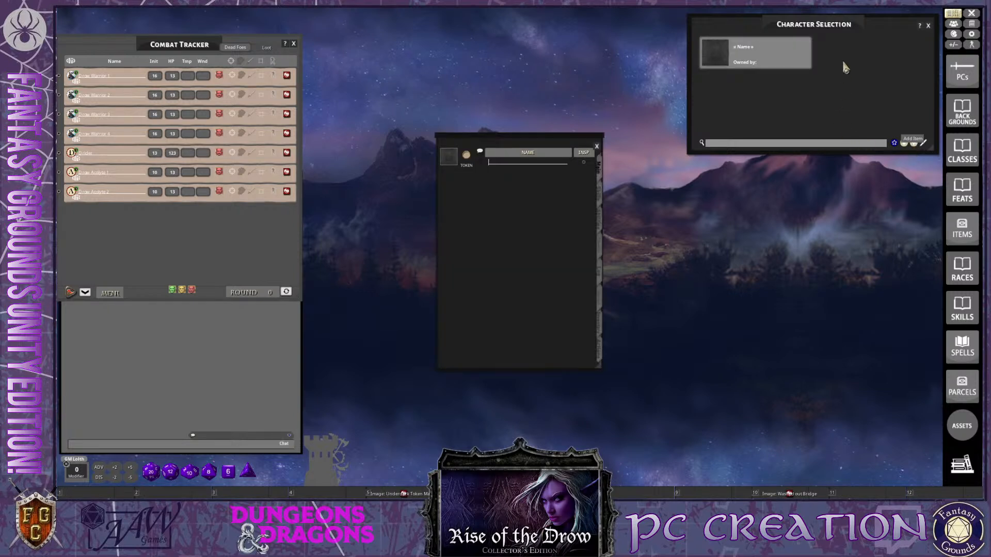
left_click(928, 26)
left_click_drag(520, 139, 506, 20)
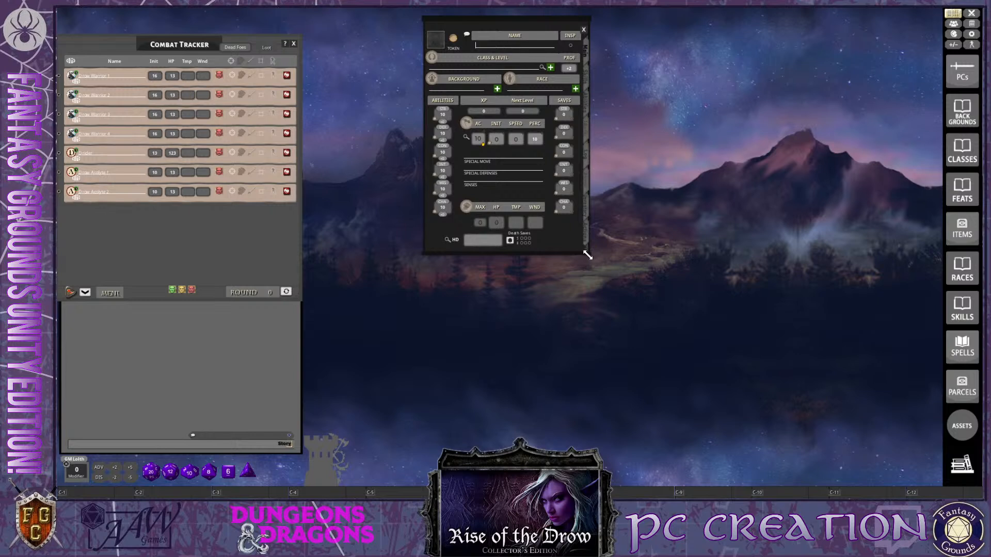
left_click_drag(590, 254, 670, 486)
left_click_drag(558, 314, 559, 319)
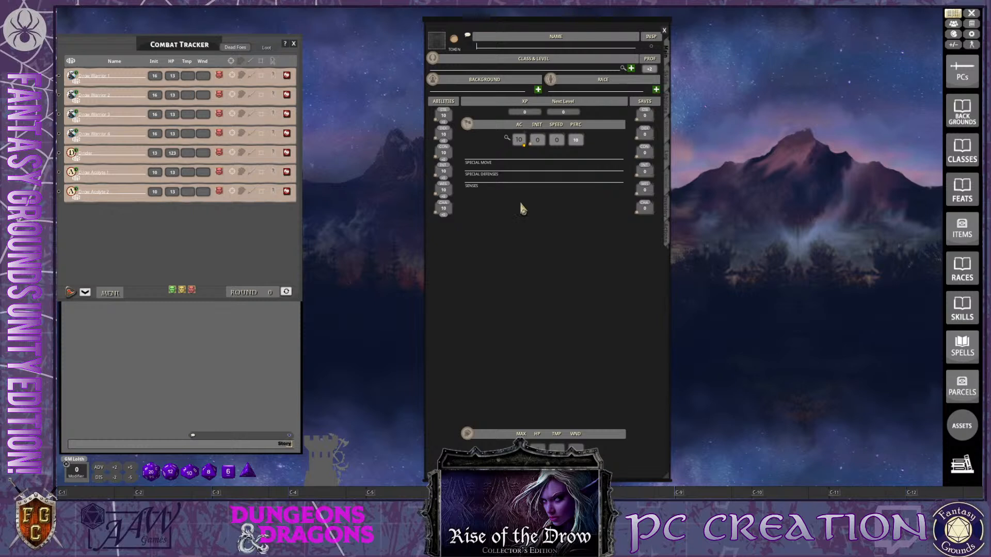
left_click_drag(503, 223, 461, 233)
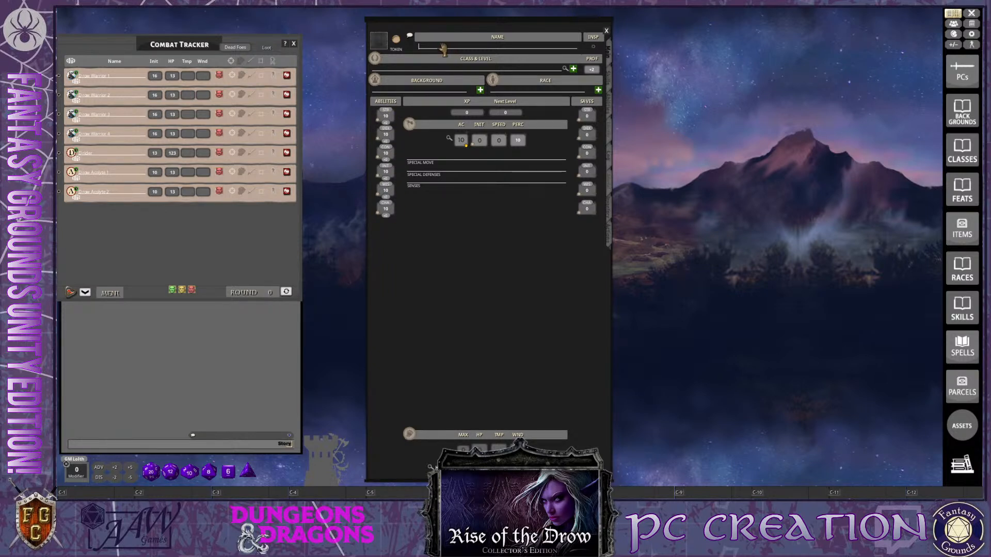
Name the new character Drow Spy
type("D")
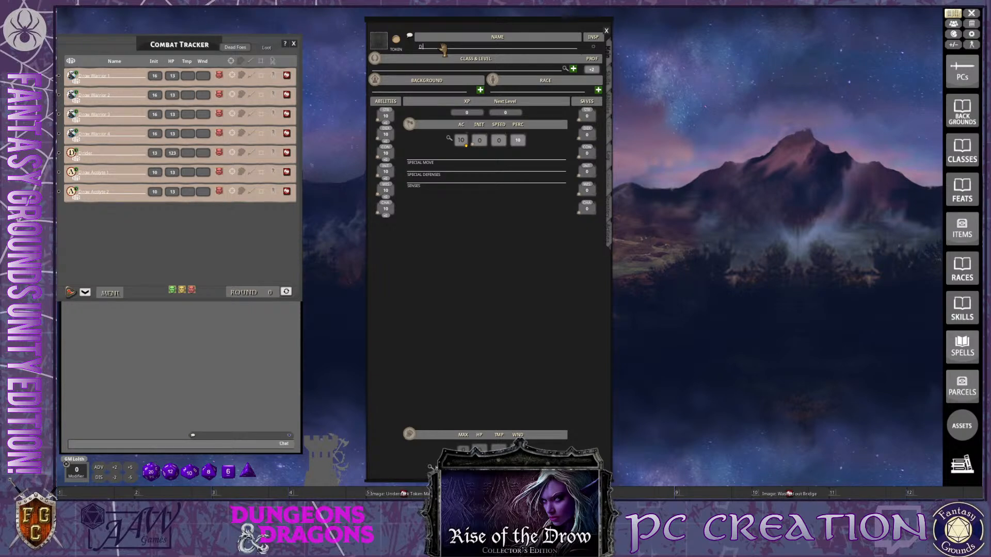
type("row Spy")
key("ctrl")
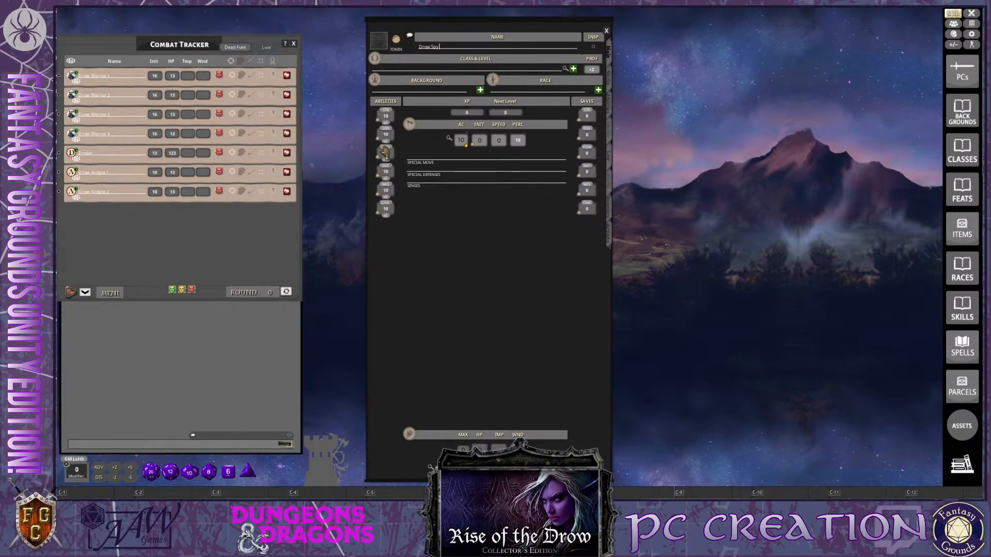
key("ctrl")
key("ctrl")
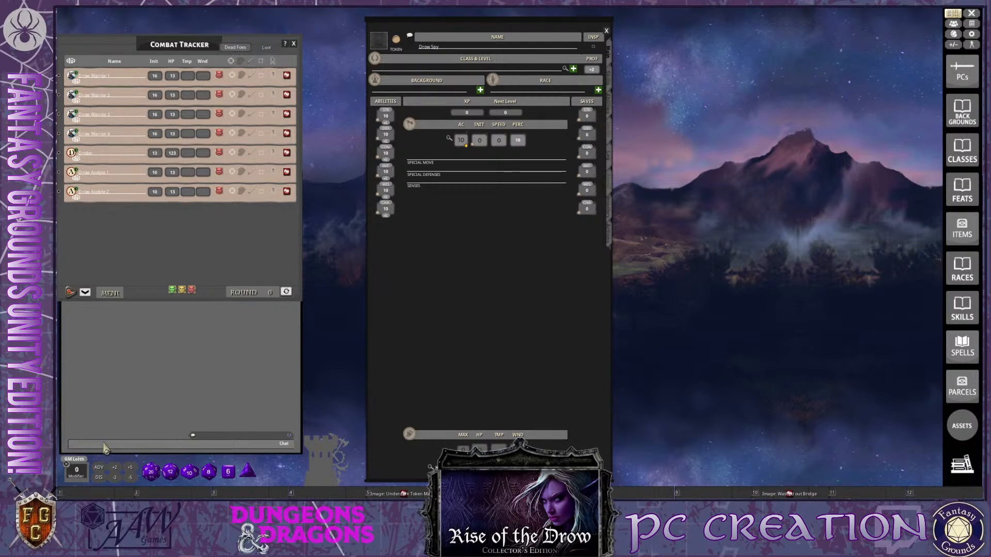
Enter the roll command /die 4d6k3 in the chat and store it in the third hotkey slot
key("ctrl")
key("ctrl")
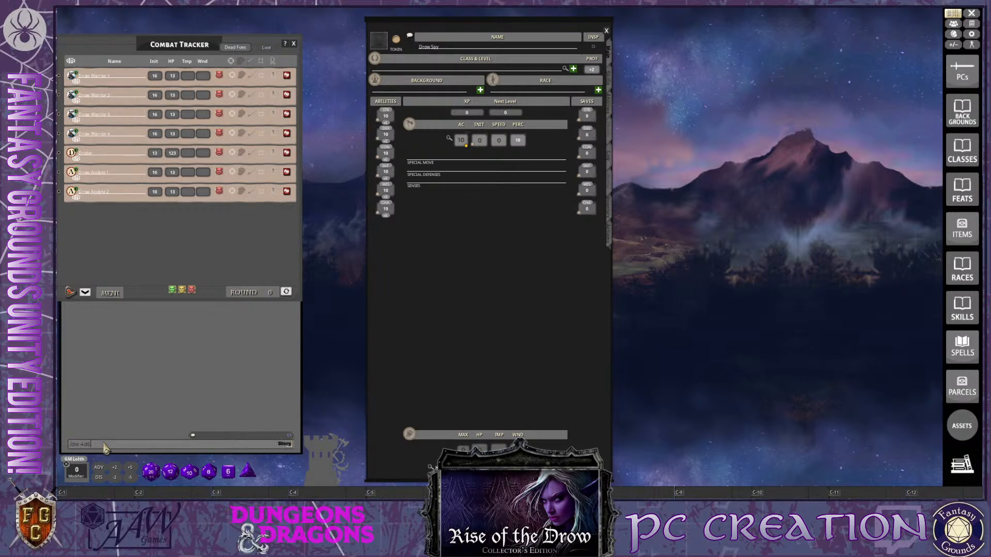
key("ctrl")
left_click_drag(83, 445, 258, 493)
key("ctrl")
key("shift")
key("ctrl")
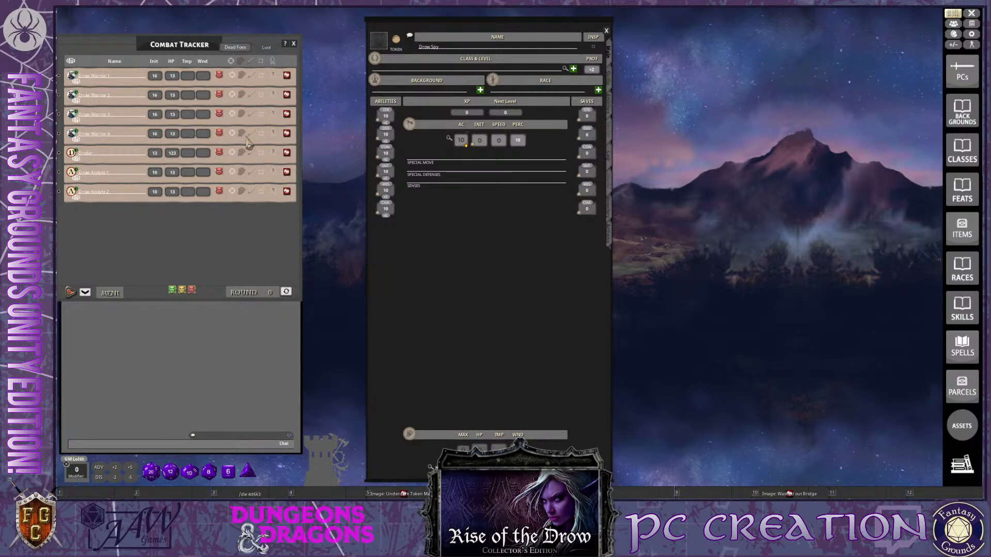
Close the Combat Tracker and roll the stored 4d6k3 command six times for the ability scores
left_click(293, 43)
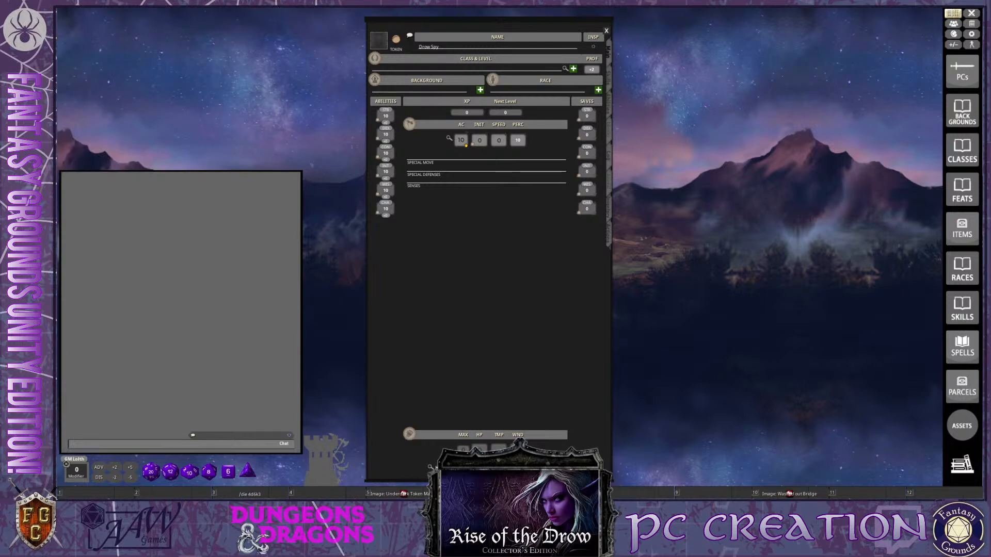
left_click(263, 495)
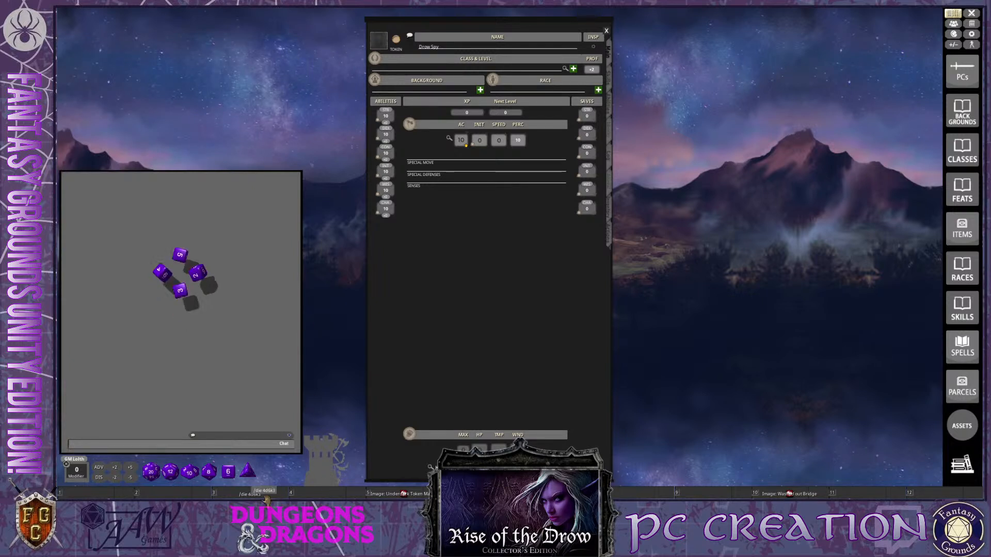
left_click(263, 495)
left_click(263, 495)
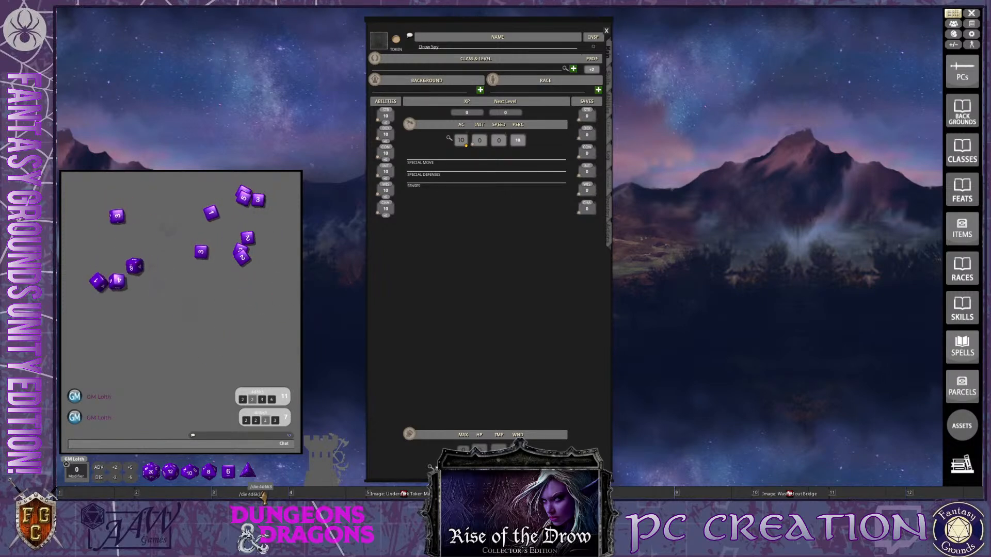
left_click(263, 496)
left_click(264, 496)
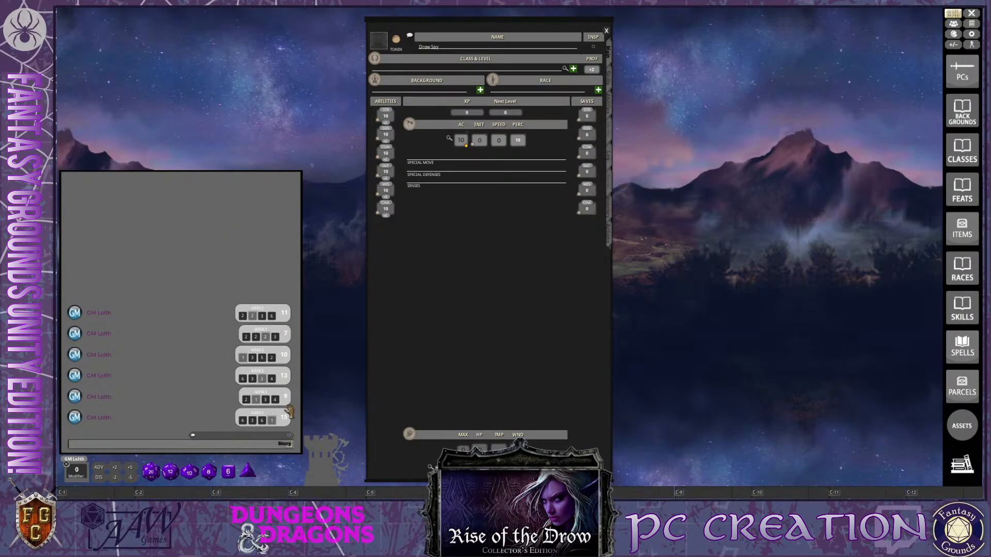
Assign the rolled 11 to Intelligence and the rolled 15 to Dexterity on the Drow Spy sheet
key("ctrl")
left_click_drag(284, 318, 392, 175)
key("ctrl")
left_click_drag(296, 413, 385, 134)
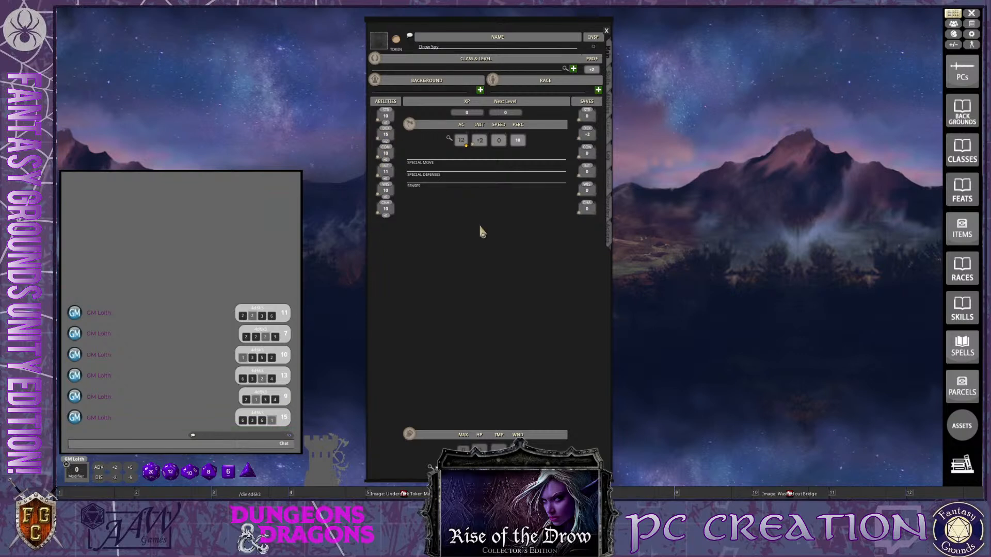
Set the Drow Spy's Strength to 12 and Charisma to 13
key("ctrl")
key("ctrl")
key("ctrl")
key("ctrl")
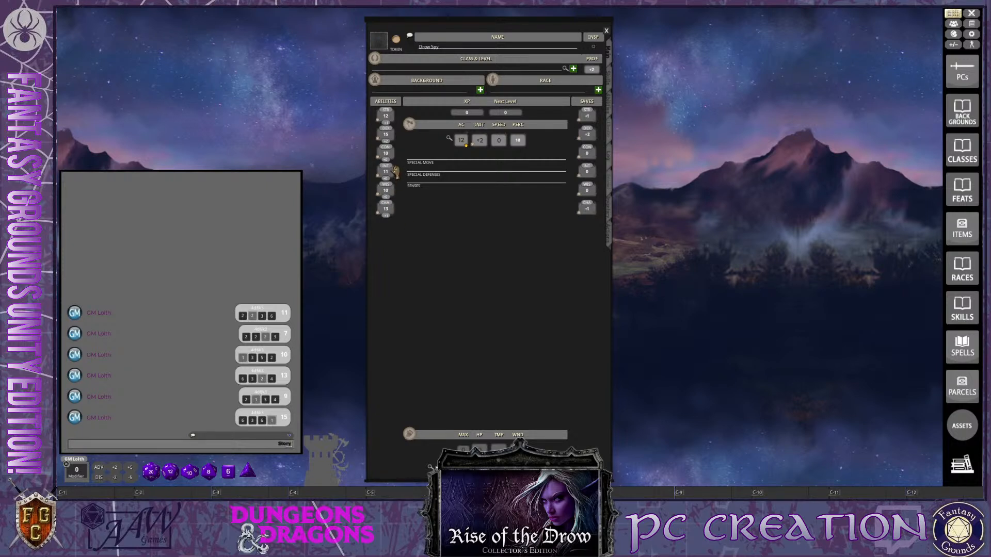
Set the Drow Spy's Constitution to 11 and raise Intelligence to 12
left_click(387, 153)
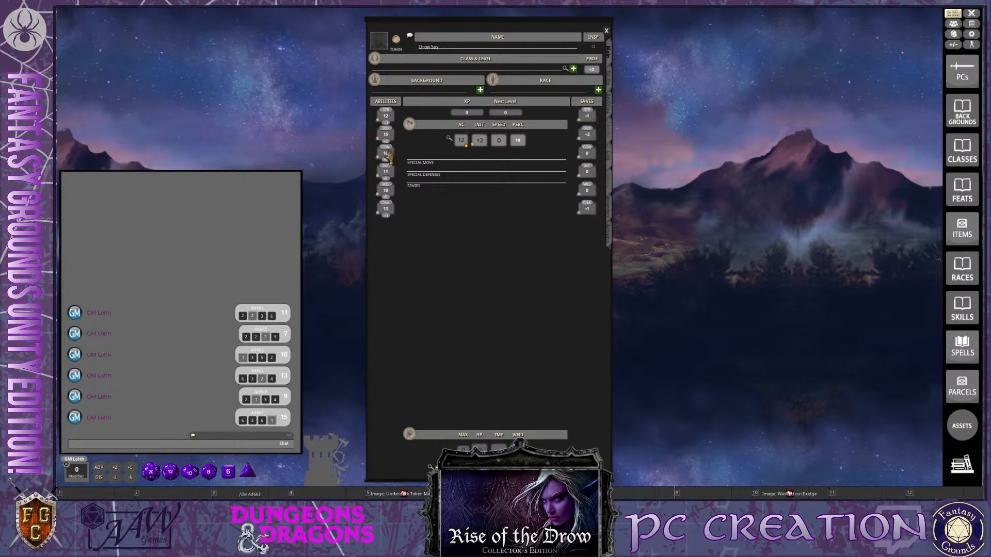
type("1")
key("ctrl")
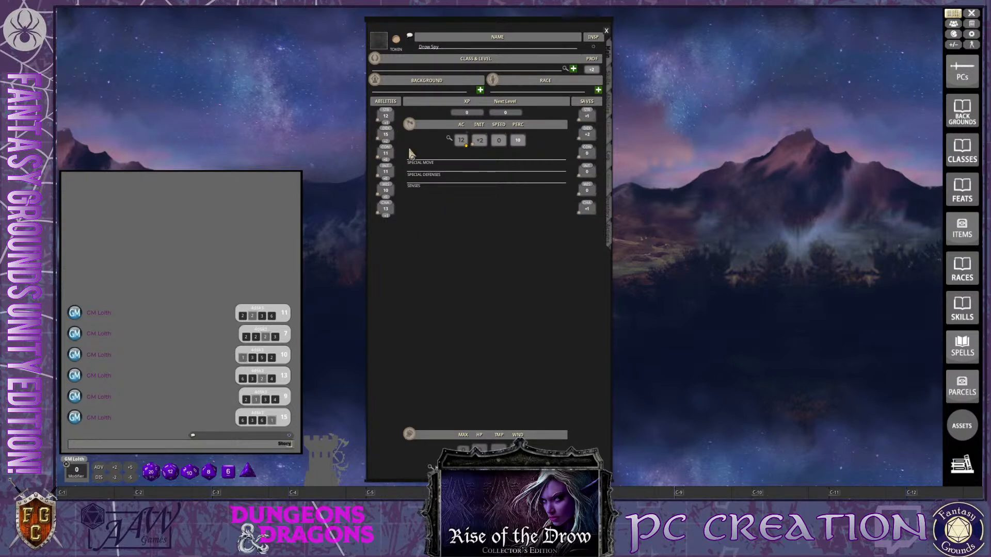
scroll(389, 176, "up", 1)
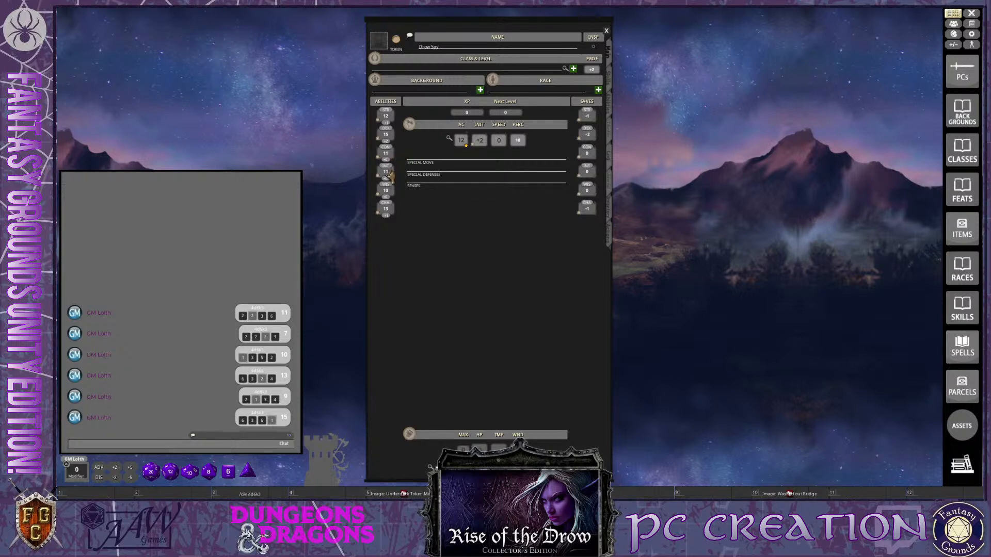
key("ctrl+alt")
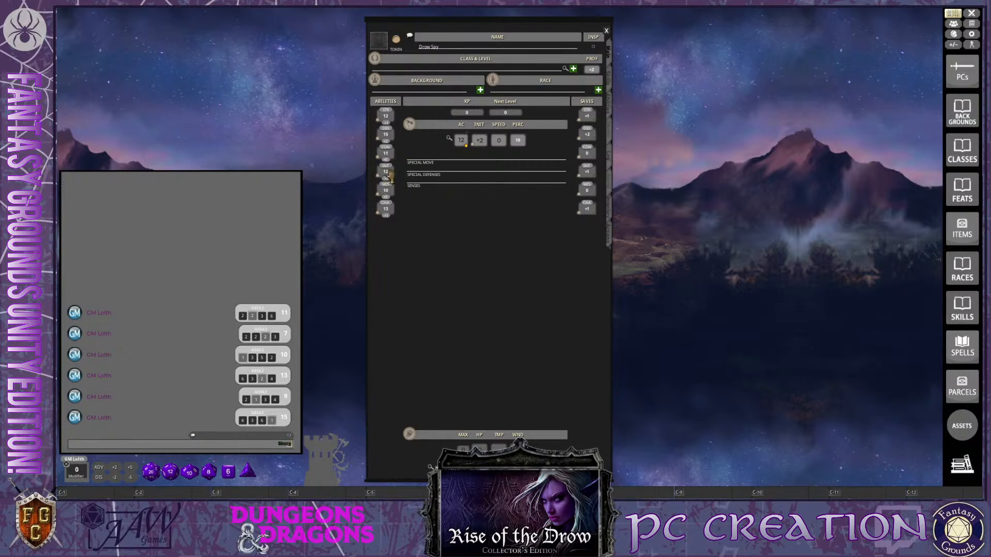
key("ctrl")
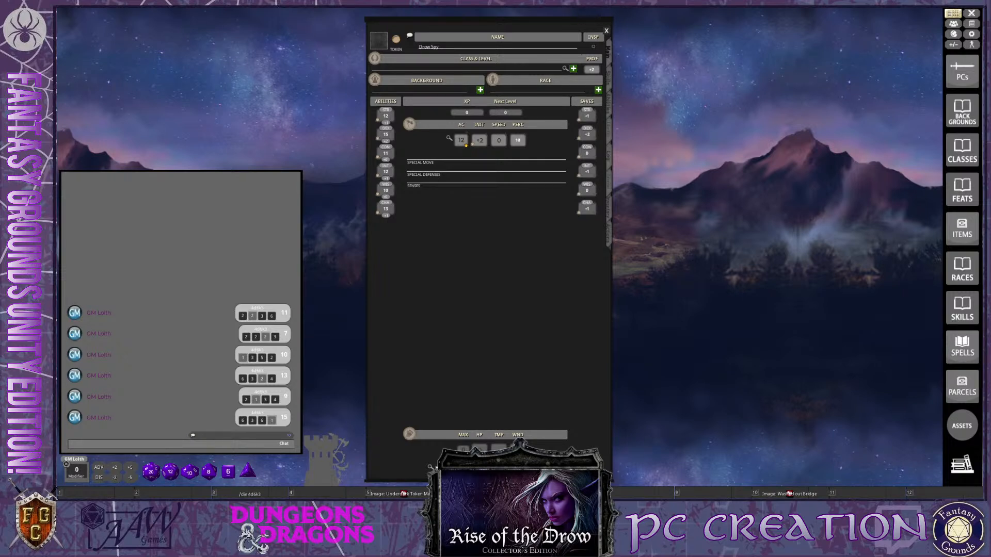
left_click_drag(483, 261, 446, 256)
key("ctrl")
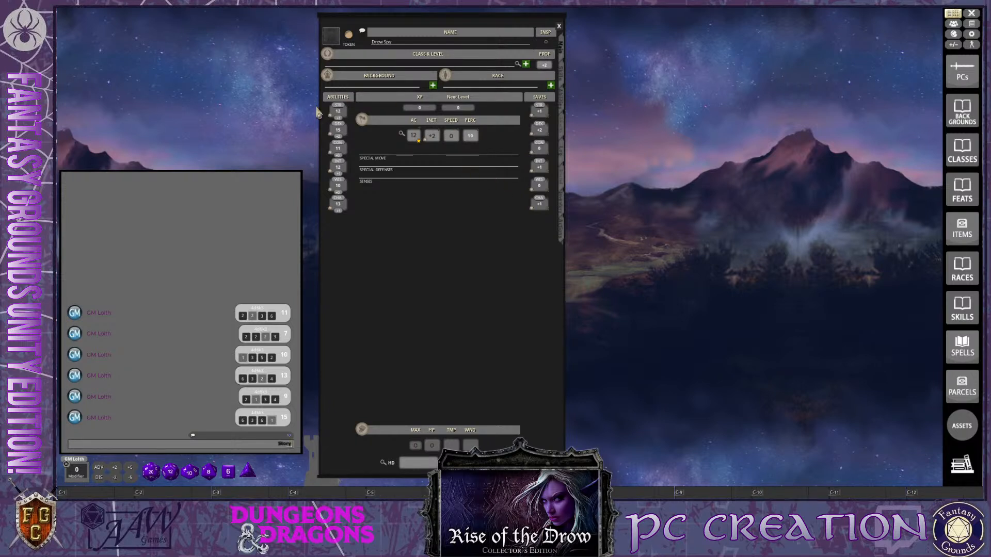
left_click_drag(487, 275, 514, 279)
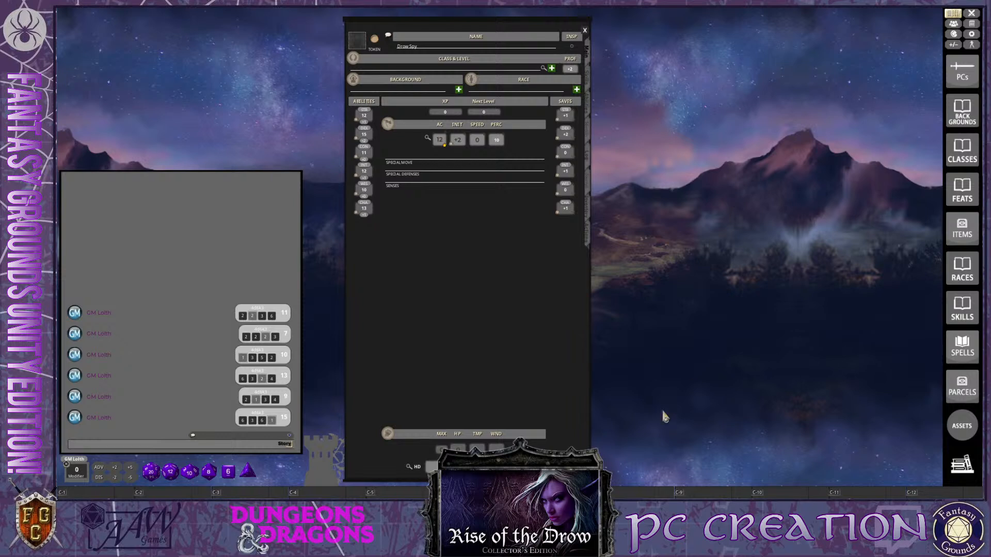
key("ctrl")
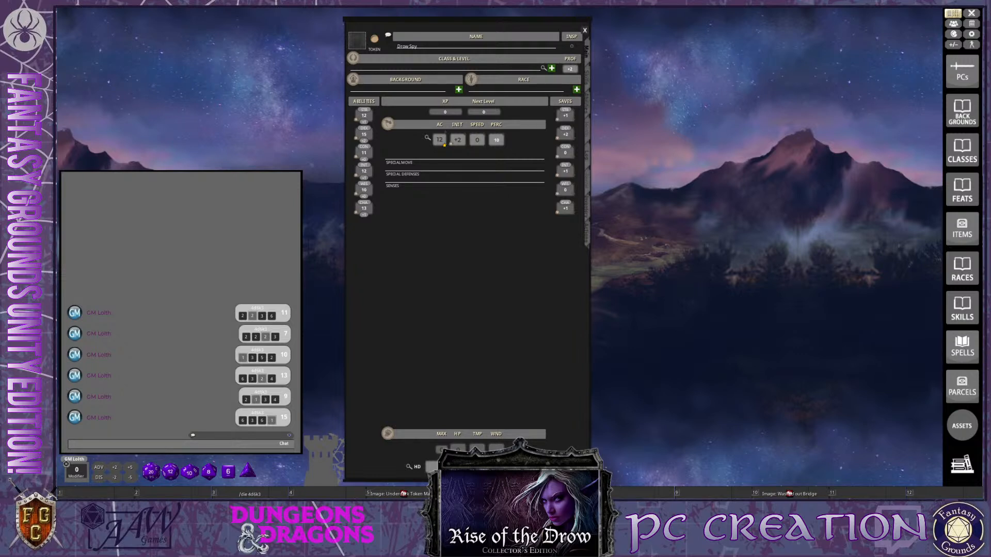
key("ctrl")
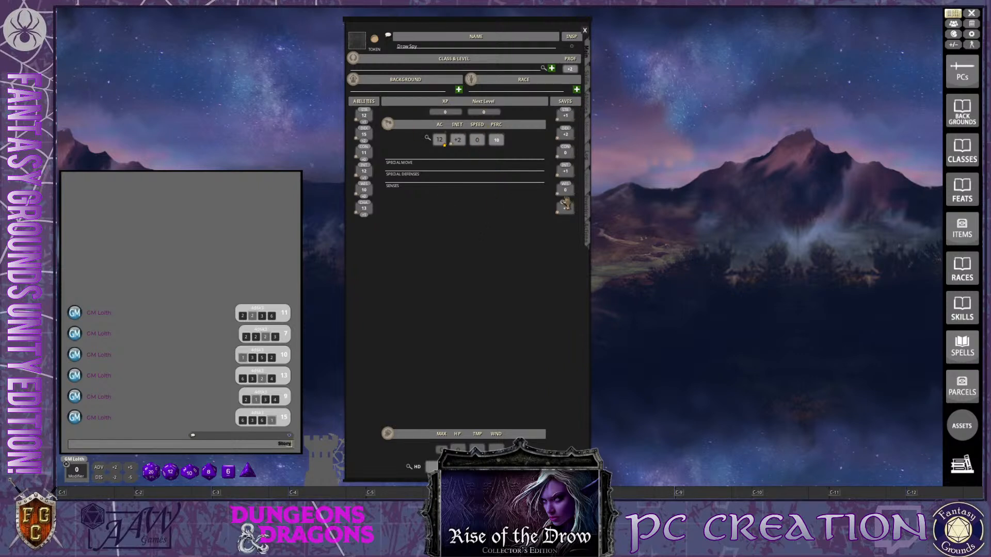
left_click_drag(494, 287, 509, 291)
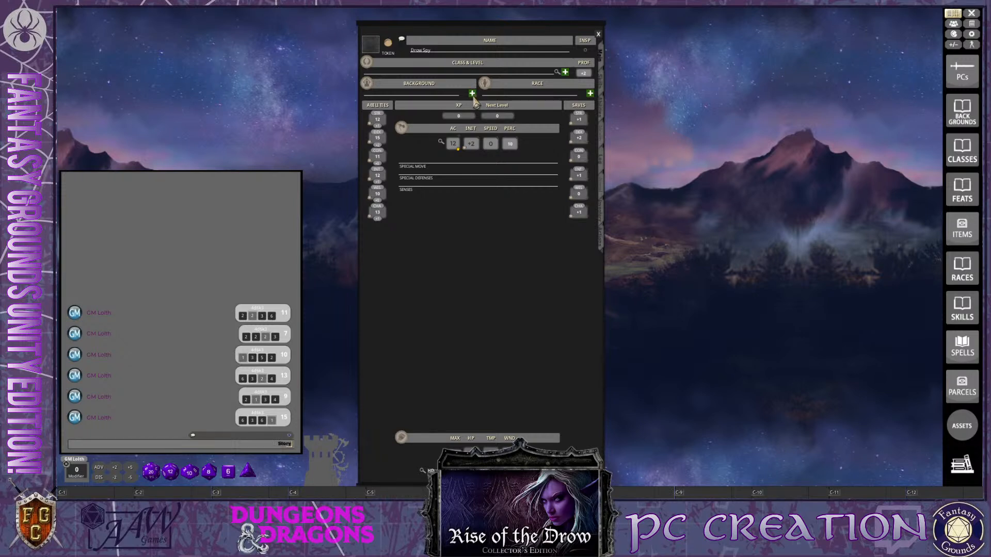
Open the Backgrounds list and place it beside the Drow Spy character sheet
left_click(959, 120)
left_click_drag(568, 156, 837, 124)
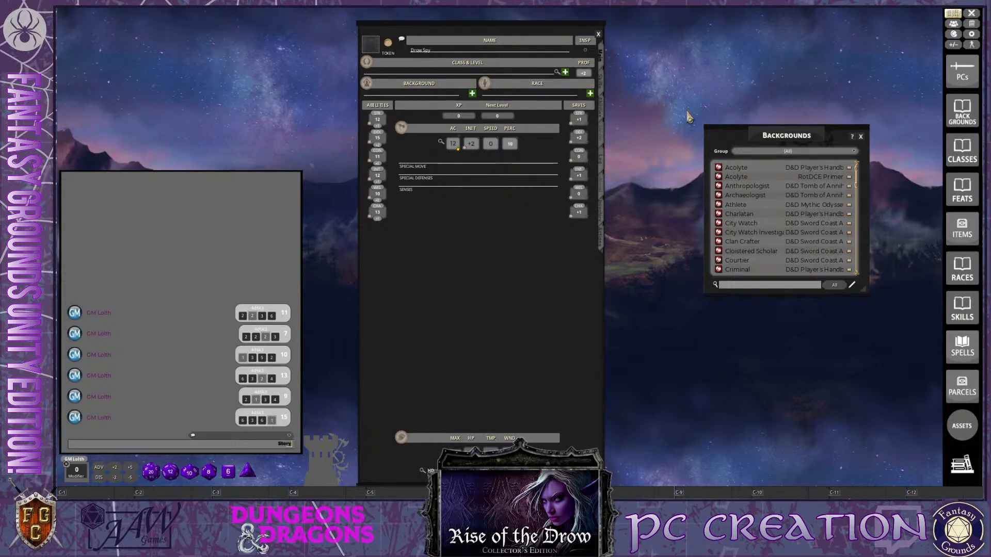
Move the Backgrounds list beside the character sheet and enlarge it to show the drow backgrounds with their full names
left_click_drag(775, 137, 706, 46)
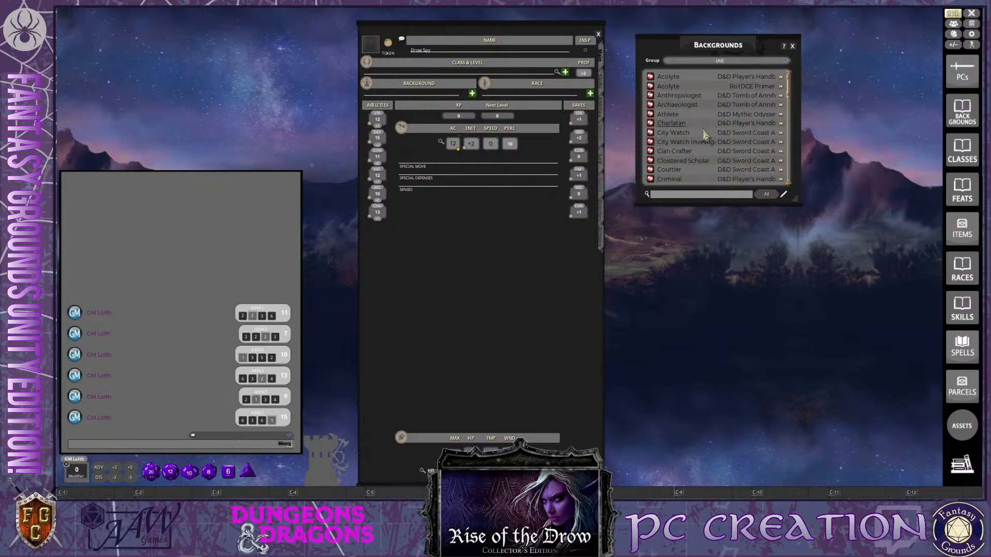
scroll(670, 146, "down", 2)
scroll(670, 146, "down", 3)
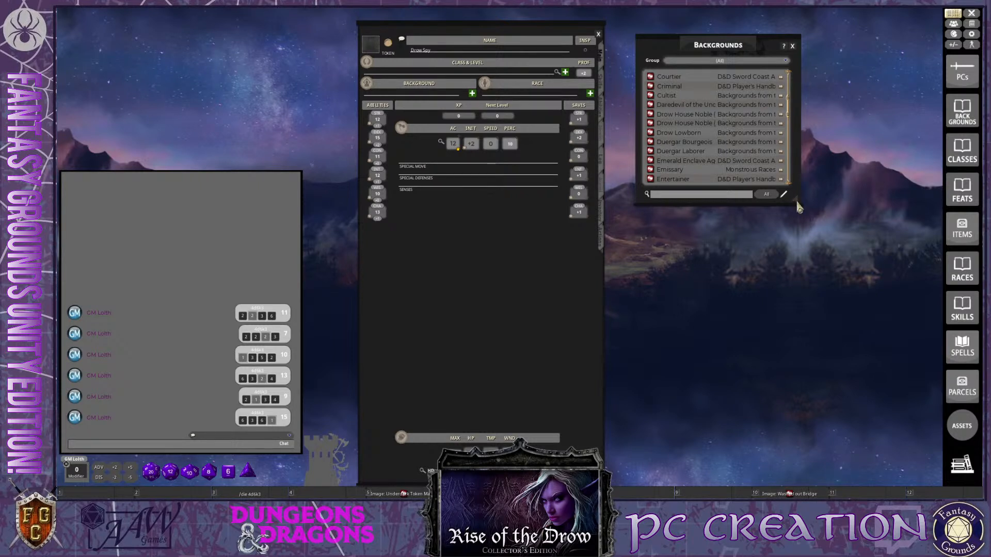
left_click_drag(797, 205, 896, 282)
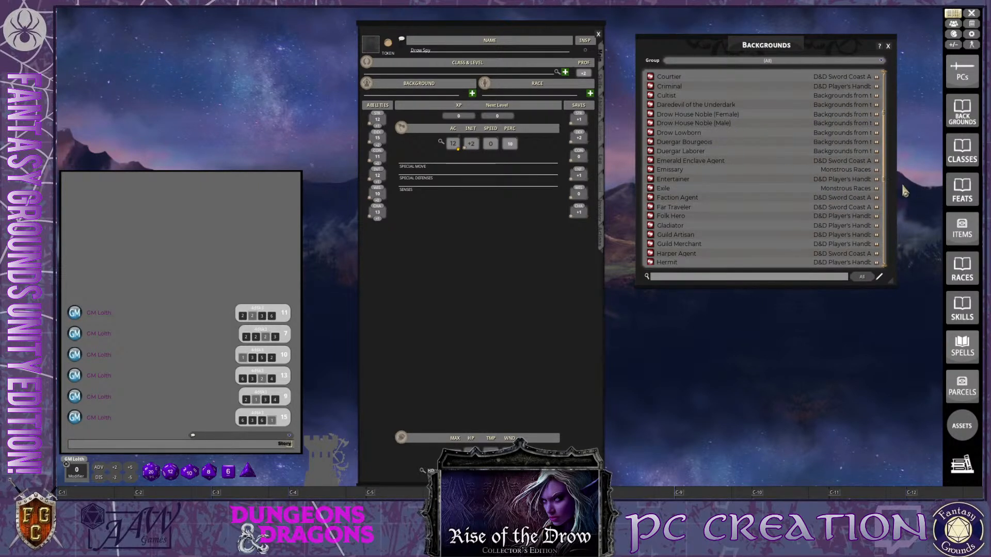
left_click_drag(897, 192, 880, 209)
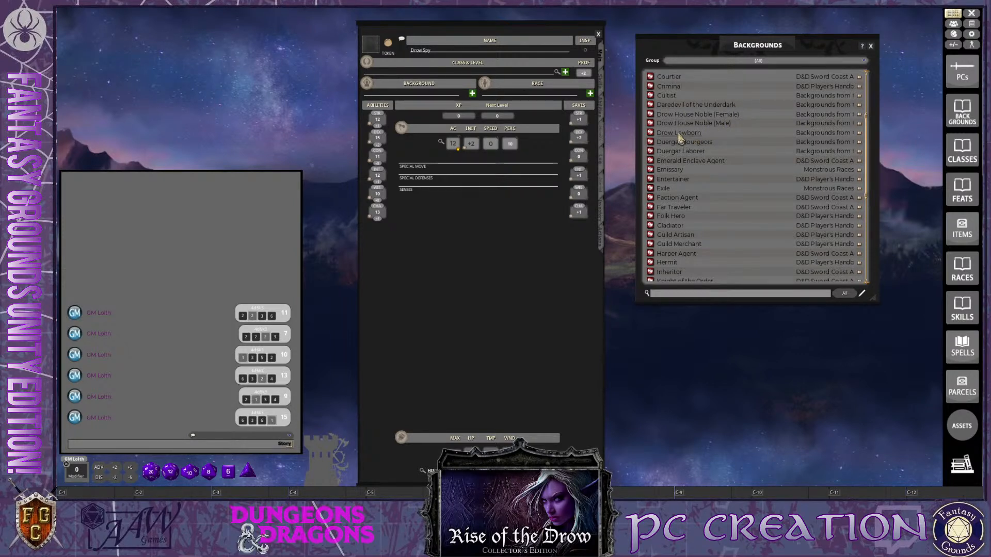
Open the Drow Lowborn background and read its skills, tool proficiencies, languages and feature, and close it
left_click(651, 134)
key("ctrl")
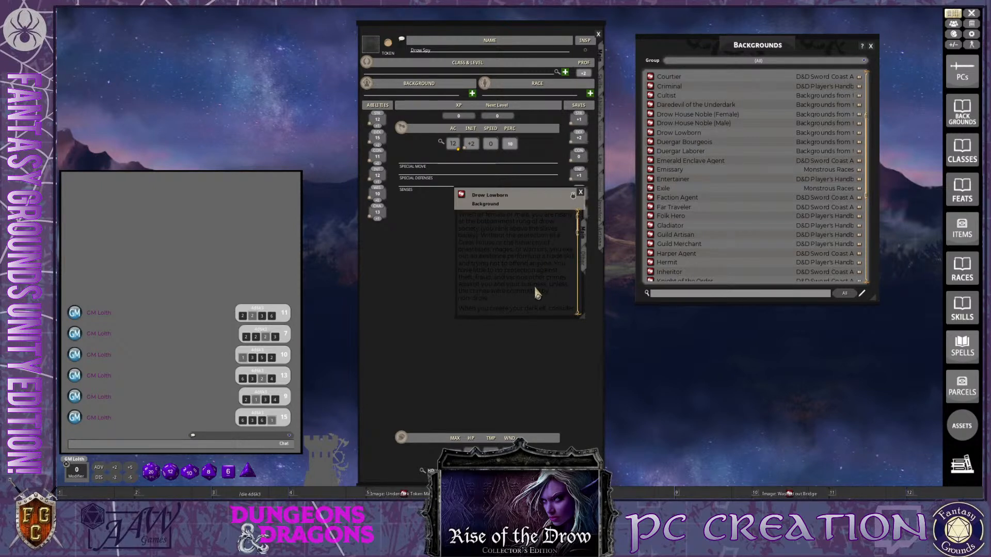
scroll(534, 285, "down", 1)
scroll(535, 289, "up", 1)
scroll(536, 290, "down", 5)
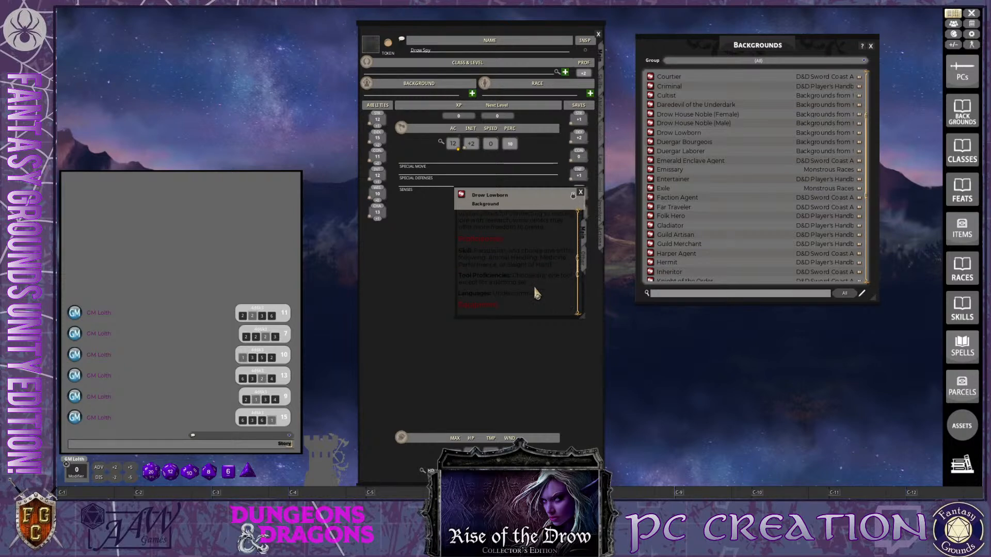
key("ctrl")
scroll(537, 273, "down", 2)
key("ctrl")
scroll(553, 272, "down", 2)
scroll(553, 276, "down", 1)
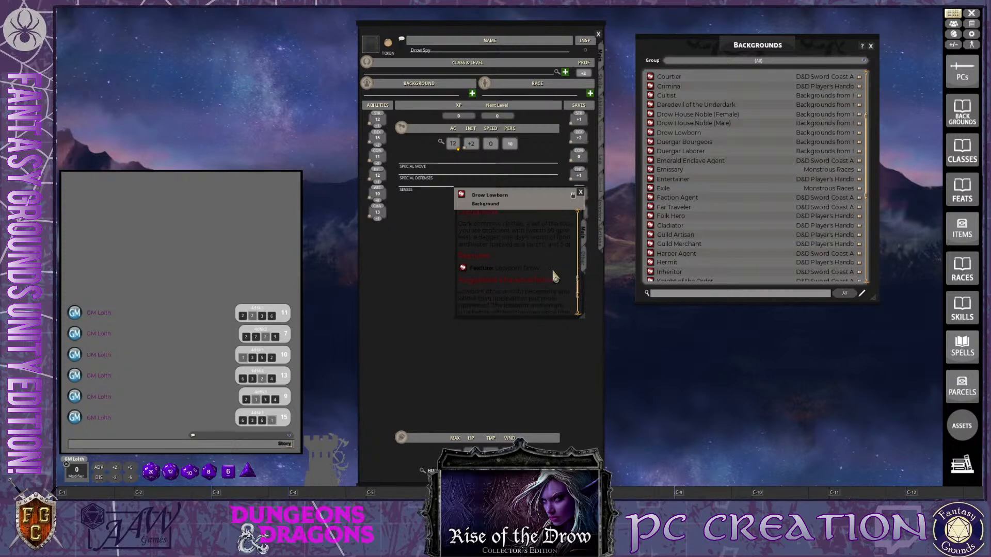
scroll(554, 277, "down", 3)
left_click(581, 192)
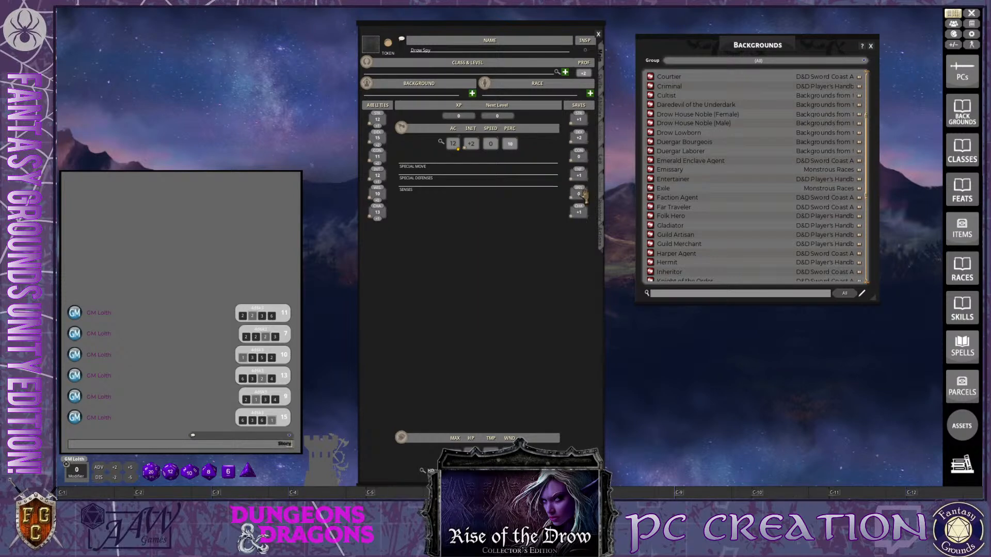
Assign the Drow Lowborn background to the Drow Spy's character sheet
key("ctrl")
left_click_drag(651, 135, 385, 93)
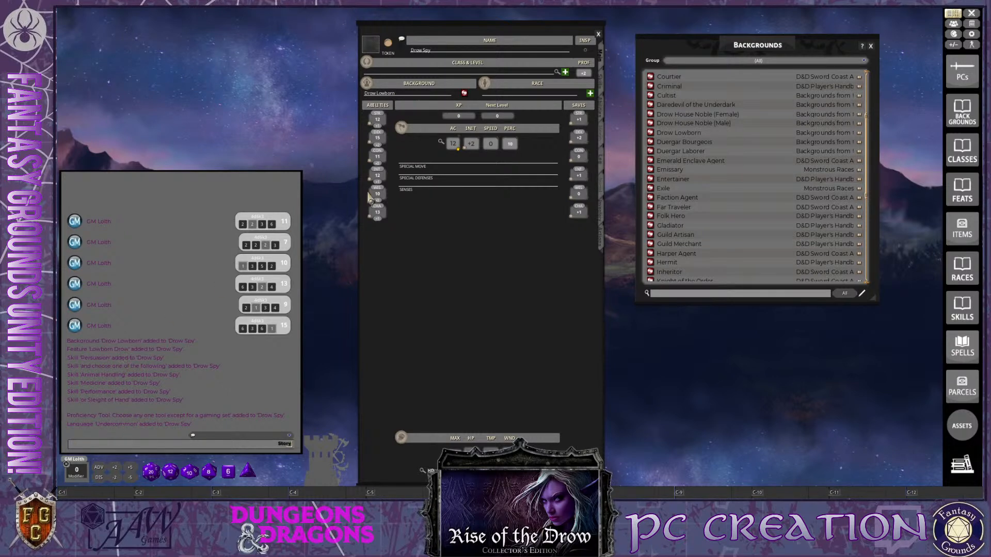
Delete the stray "or Sleight of Hand" entry from the Drow Spy's skills and mark the regular Sleight of Hand skill as proficient
left_click(603, 89)
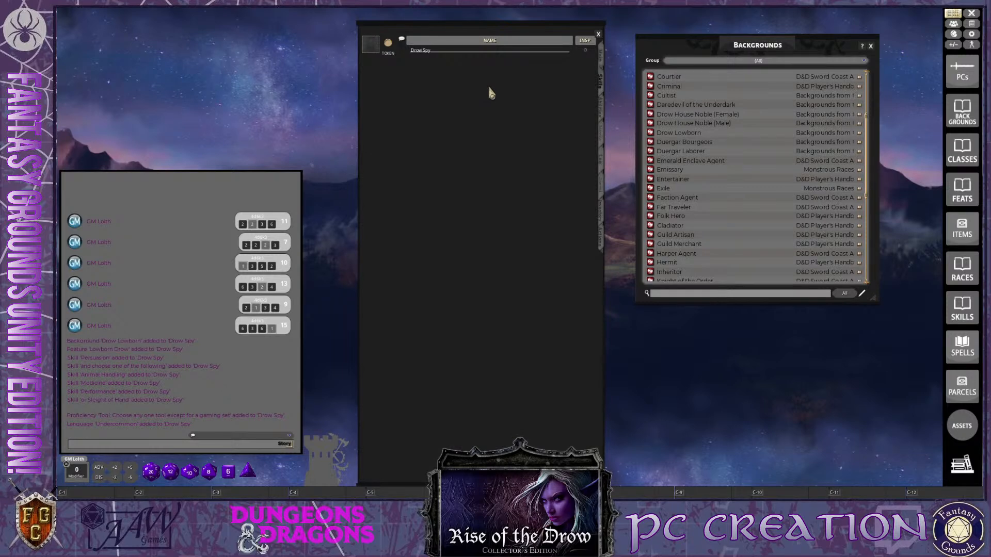
left_click(598, 91)
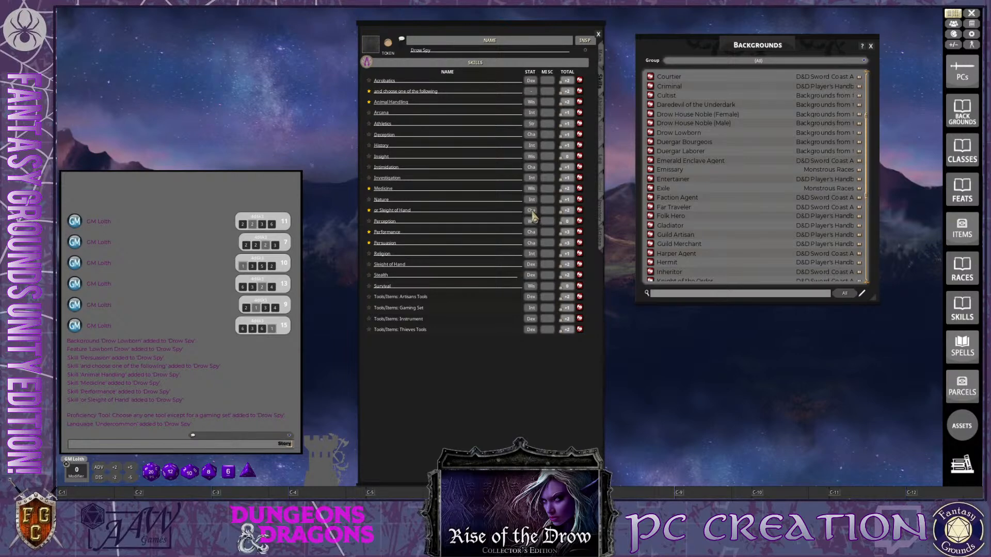
right_click(435, 216)
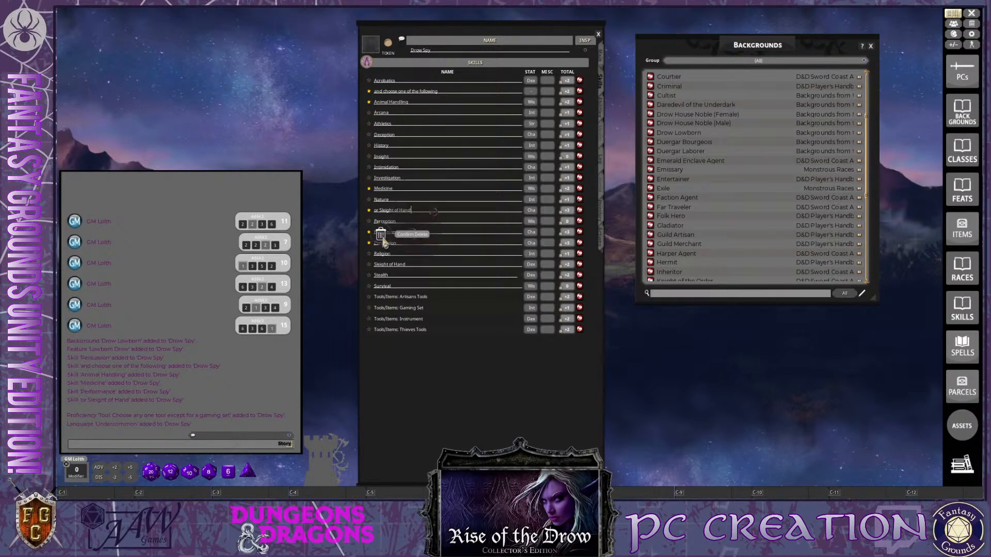
left_click(383, 237)
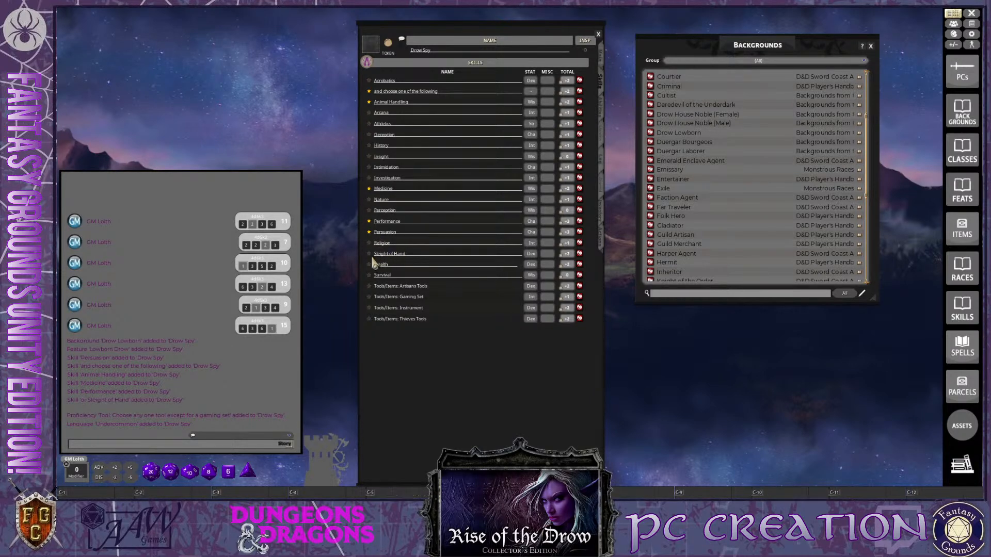
left_click(368, 254)
Delete the stray "and choose one of the following" entry from the Drow Spy's skills list
right_click(451, 92)
left_click(431, 118)
left_click(398, 116)
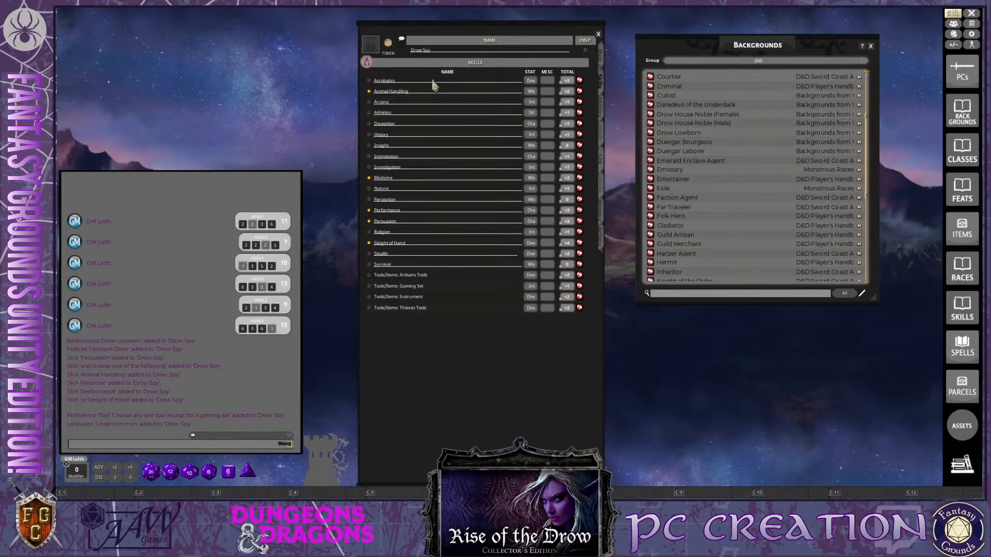
key("ctrl")
key("ctrl")
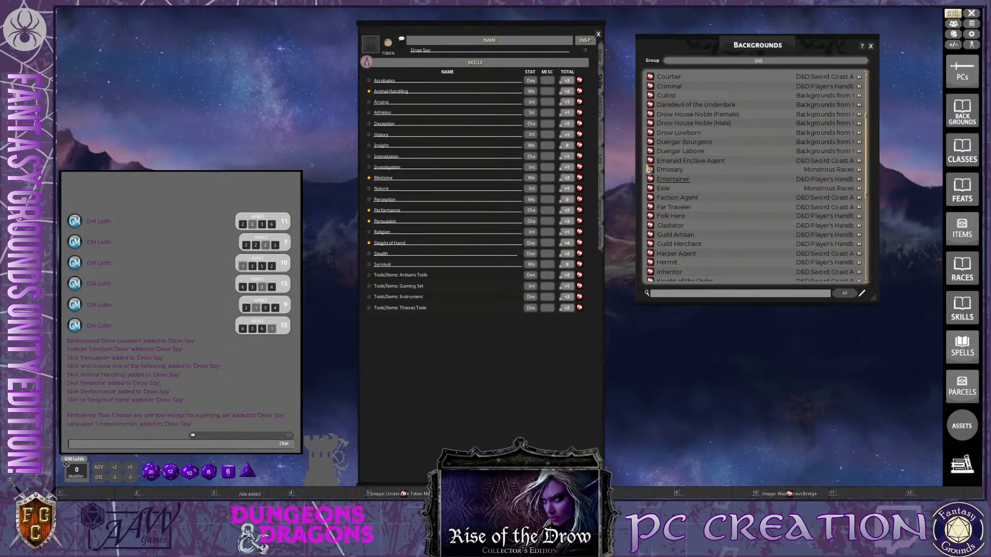
Return to the sheet's main page and replace the Backgrounds list with an enlarged Races list beside it
left_click(601, 59)
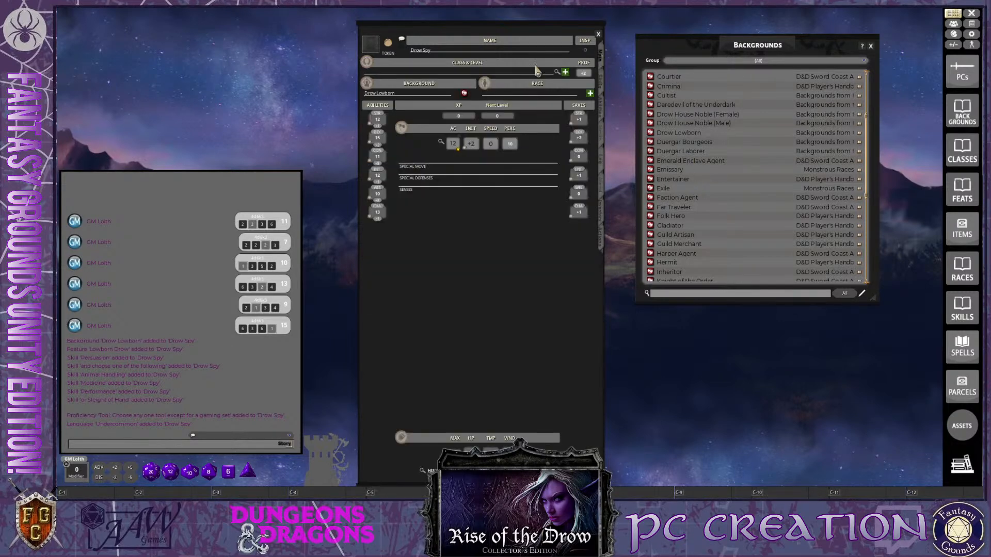
key("ctrl")
left_click(871, 47, "ctrl")
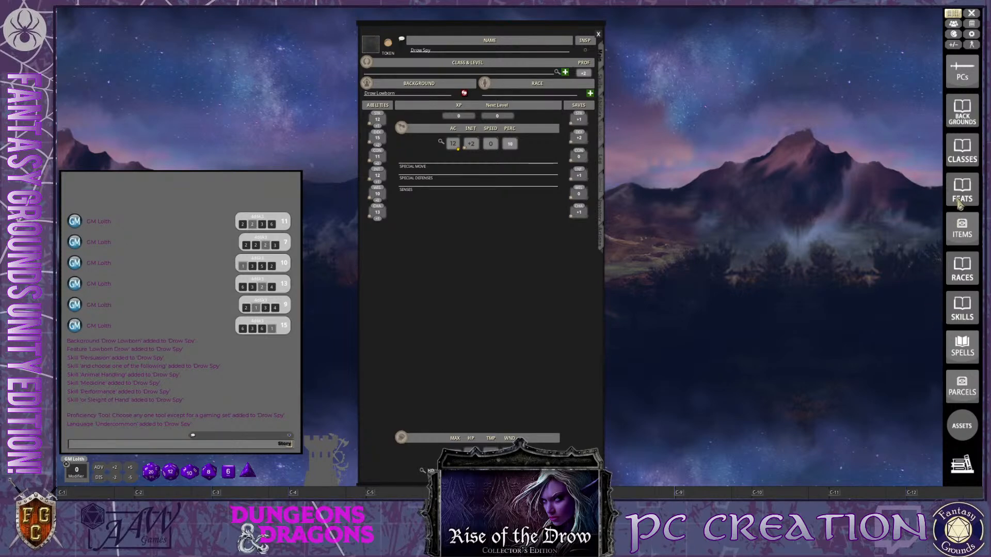
left_click(963, 271)
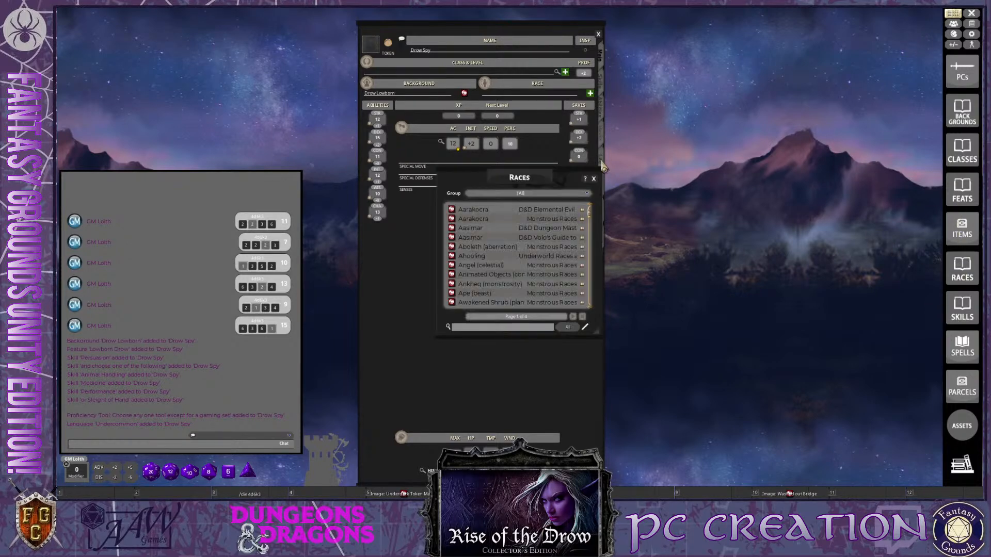
left_click_drag(542, 173, 764, 41)
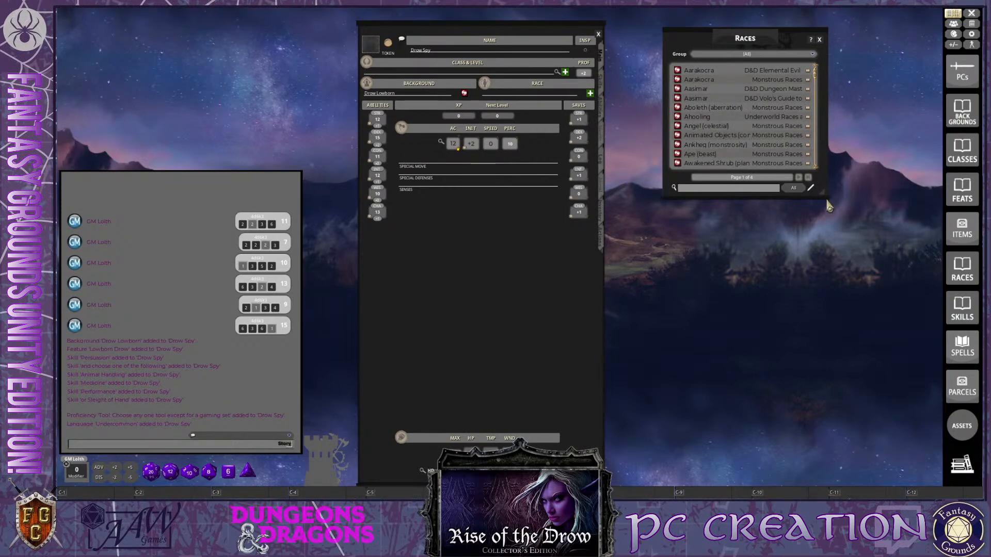
left_click_drag(825, 197, 888, 385)
Find Half-Elf-Variant on the second page of the Races list and assign it as the Drow Spy's race
scroll(743, 284, "down", 3)
scroll(735, 299, "down", 8)
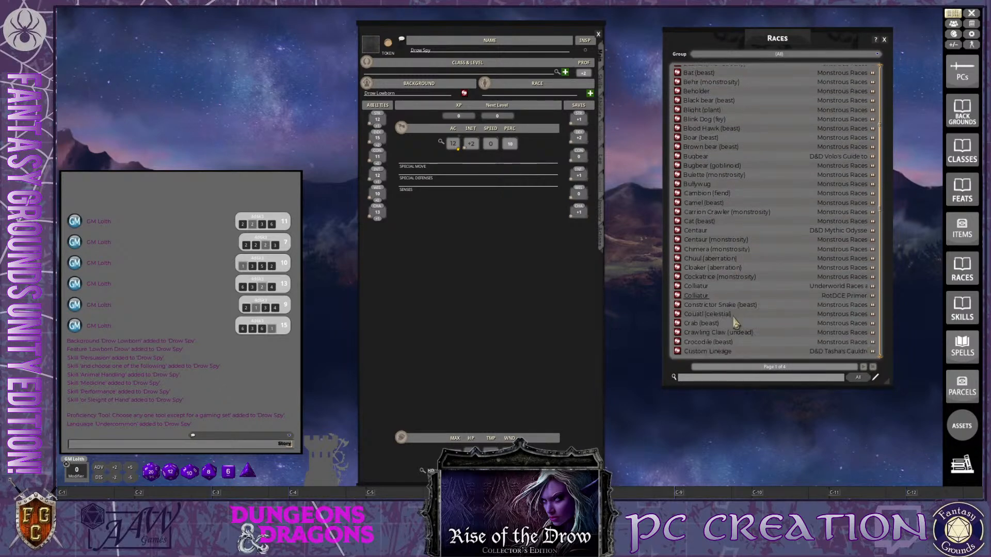
scroll(738, 335, "down", 4)
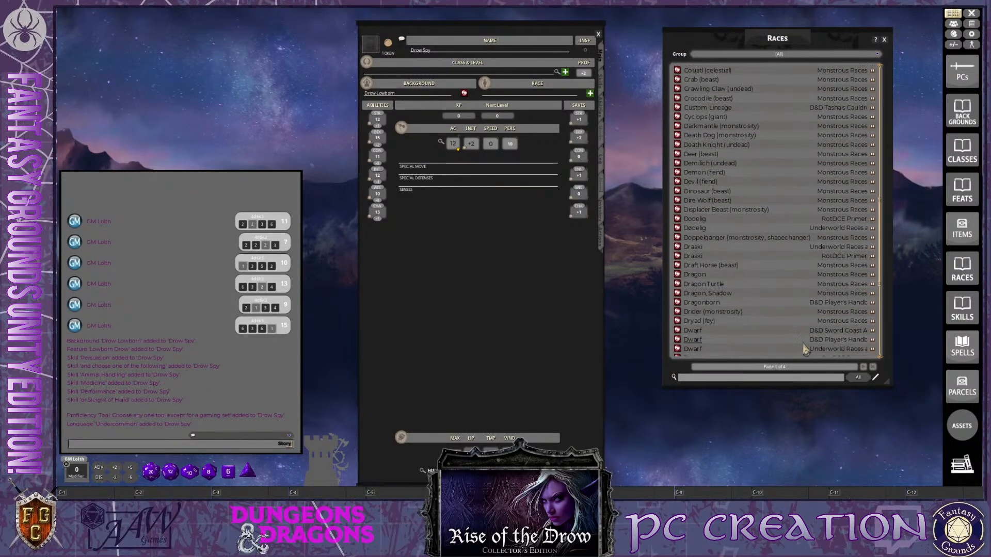
left_click(866, 372)
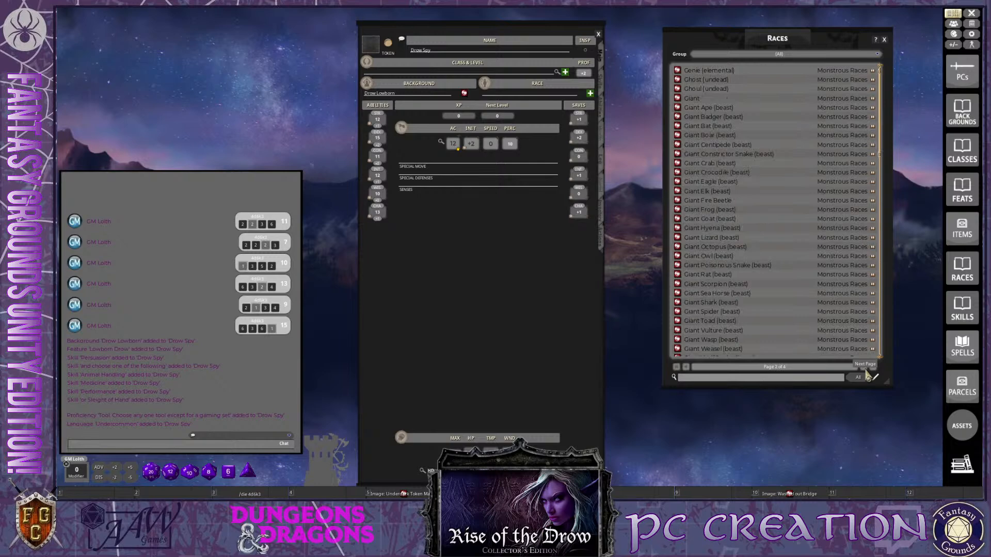
scroll(808, 338, "down", 8)
scroll(808, 339, "down", 7)
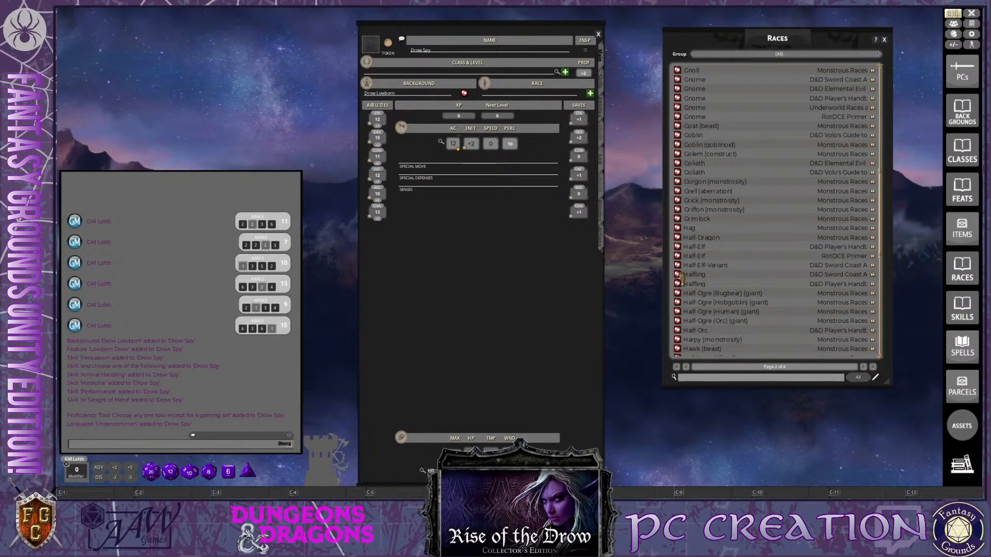
left_click_drag(678, 267, 491, 95)
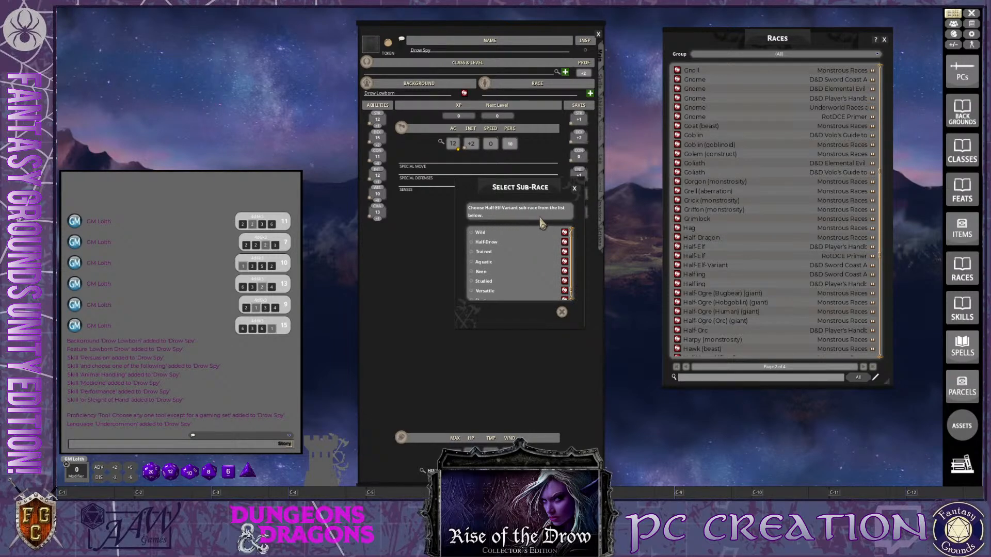
Choose Half-Drow as the Half-Elf-Variant sub-race and confirm the selection
left_click(471, 242)
scroll(524, 281, "down", 1)
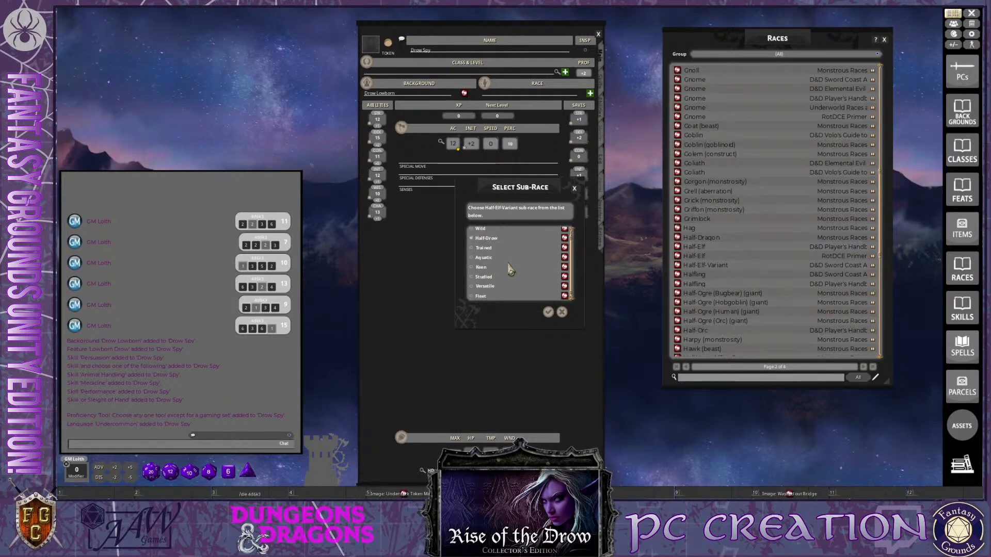
key("ctrl")
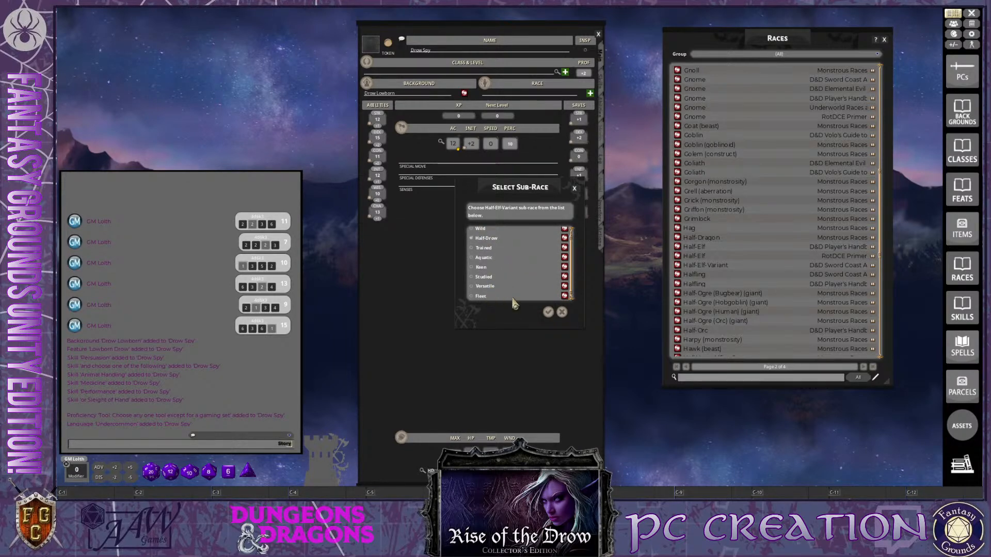
key("ctrl")
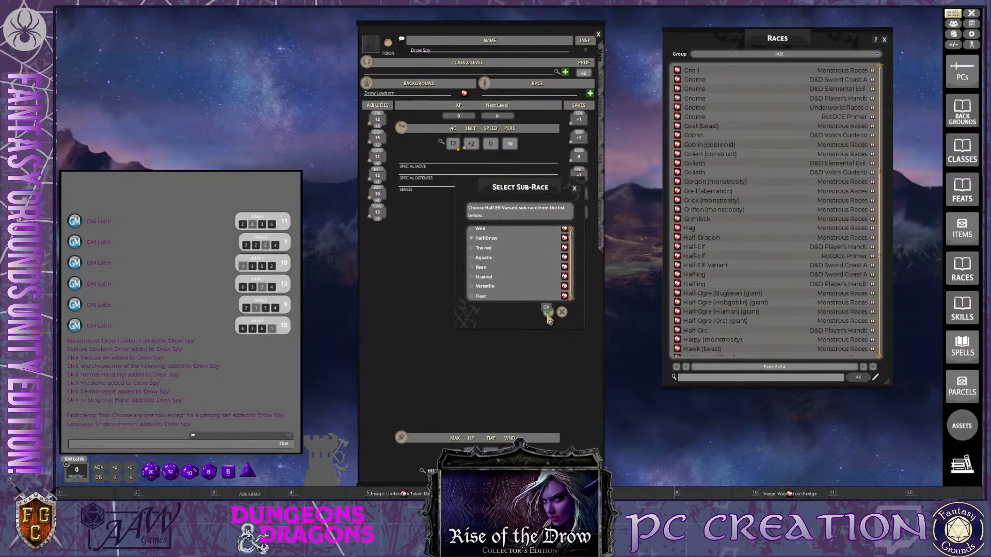
left_click(546, 309)
key("ctrl")
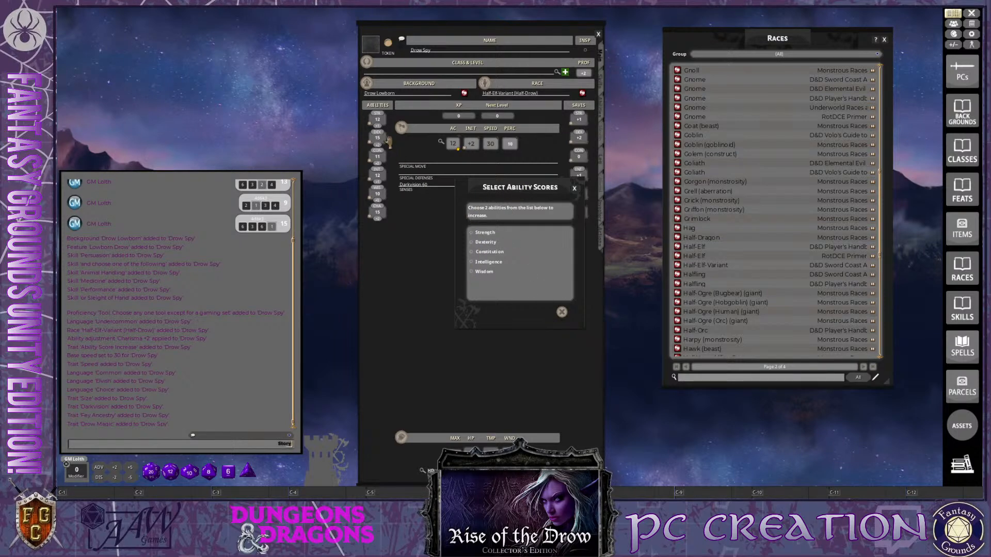
Select Dexterity and Constitution as the two abilities to increase, moving the selection window off the lower part of the sheet
left_click(472, 243)
key("ctrl")
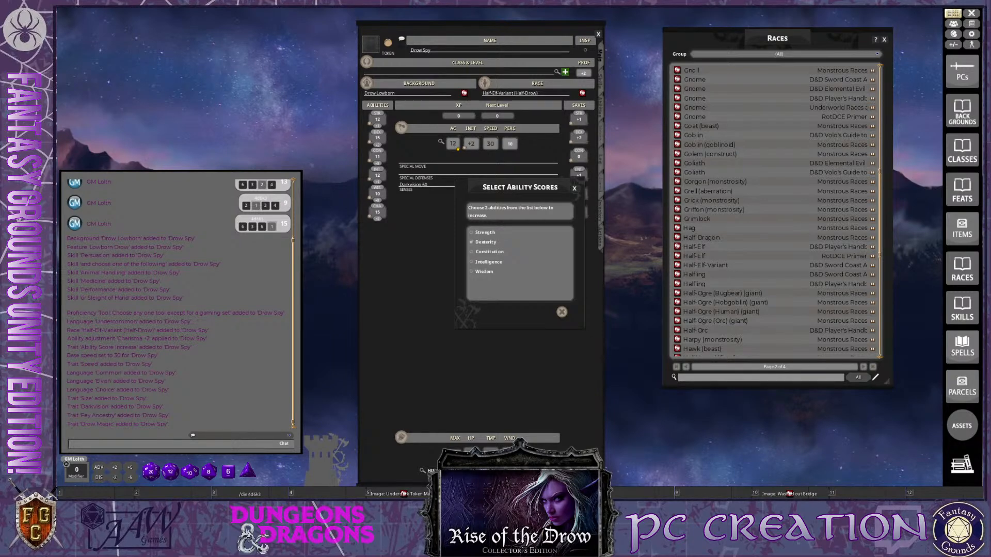
key("ctrl")
left_click(472, 242)
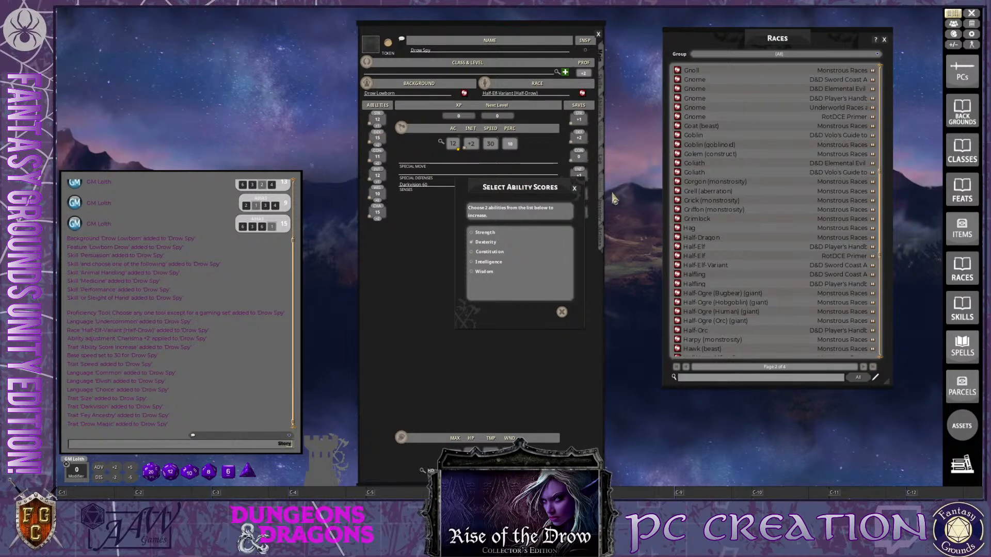
left_click_drag(527, 195, 543, 126)
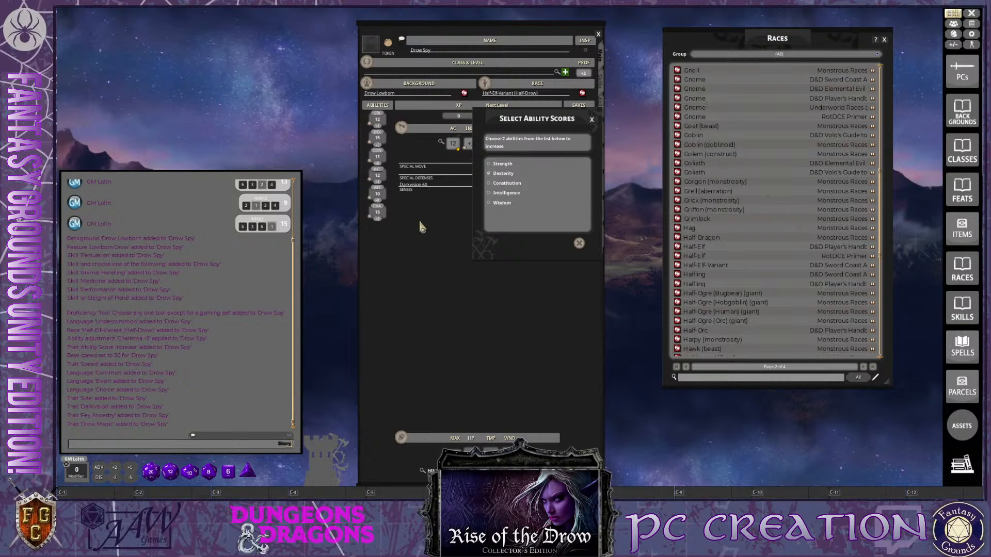
key("ctrl")
key("ctrl")
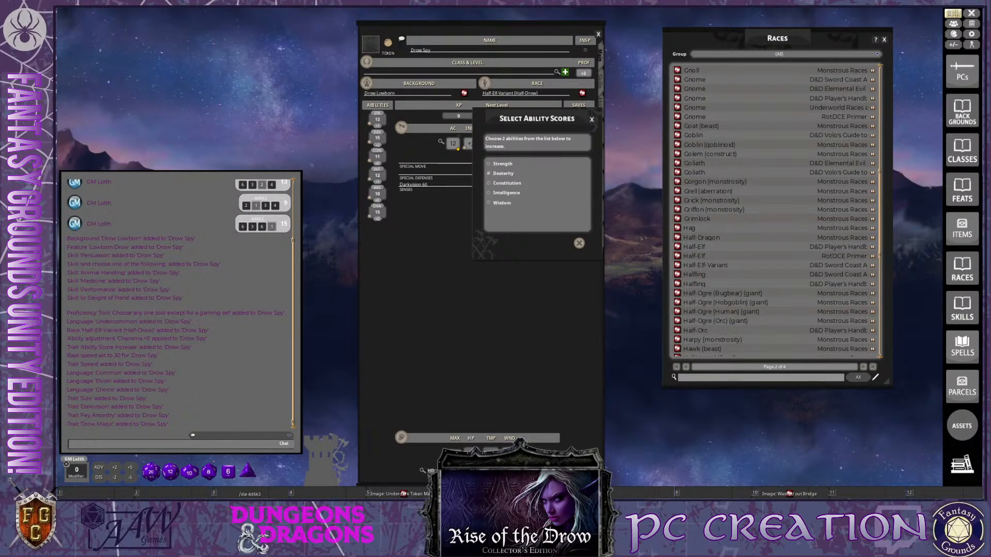
key("ctrl")
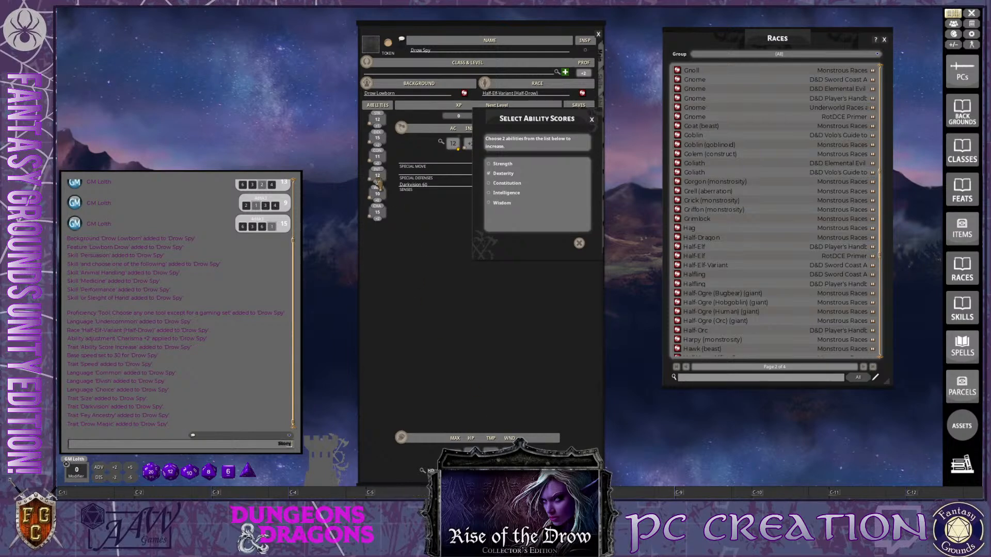
left_click(489, 184)
Place the ability selection window beside the character sheet, close the Races list and shift the sheet slightly up
key("ctrl")
left_click_drag(539, 121, 708, 157)
left_click(884, 39)
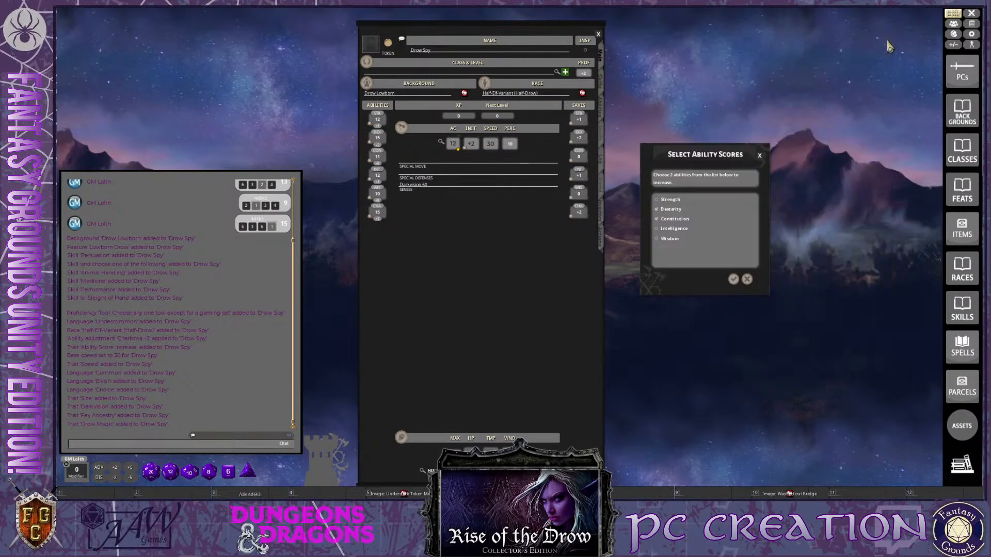
mouse_move(545, 325)
left_mouse_down()
mouse_move(702, 306)
mouse_move(559, 311)
left_mouse_up()
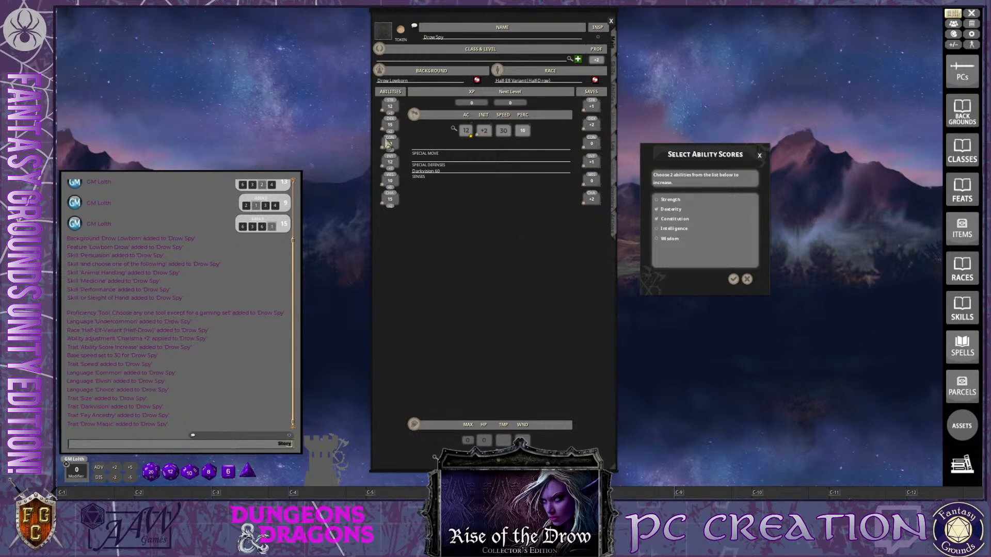
Confirm the Dexterity and Constitution increases, and review the Drow Spy's Drow Magic trait description
left_click(733, 279)
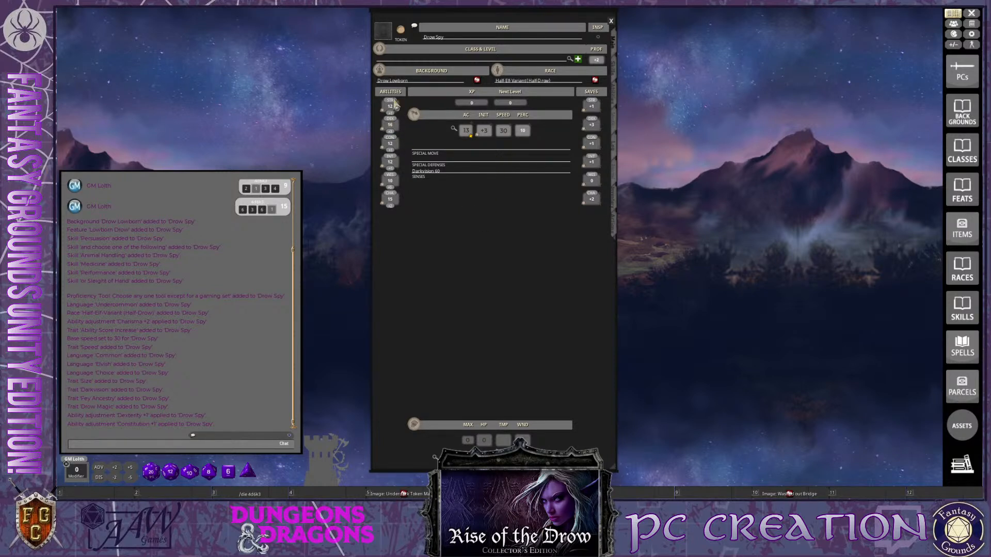
left_click(613, 96)
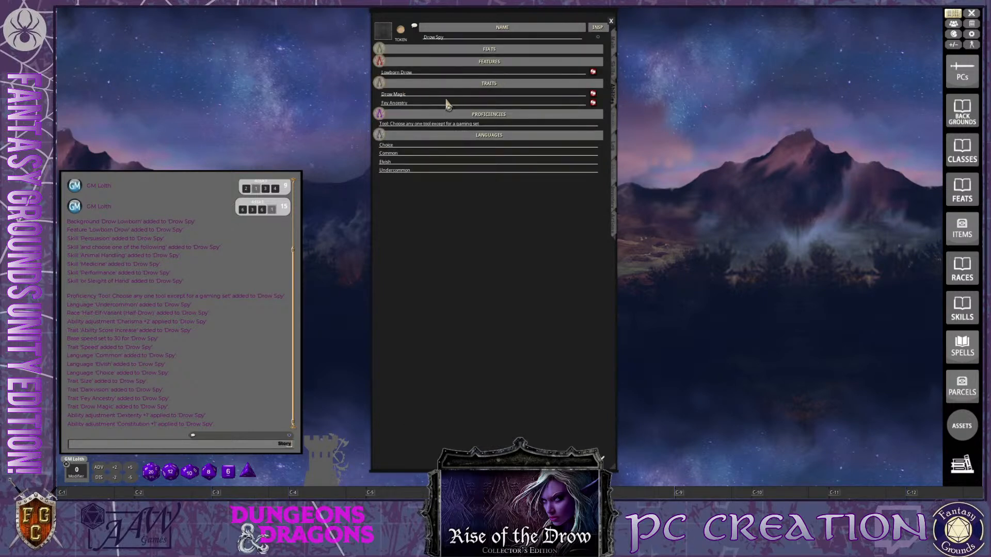
left_click(593, 94)
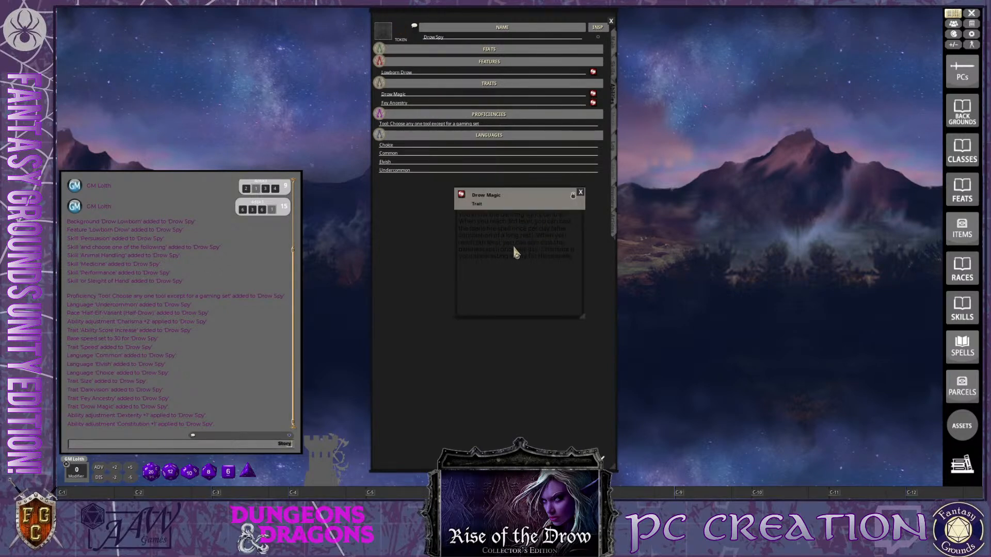
left_click(581, 193)
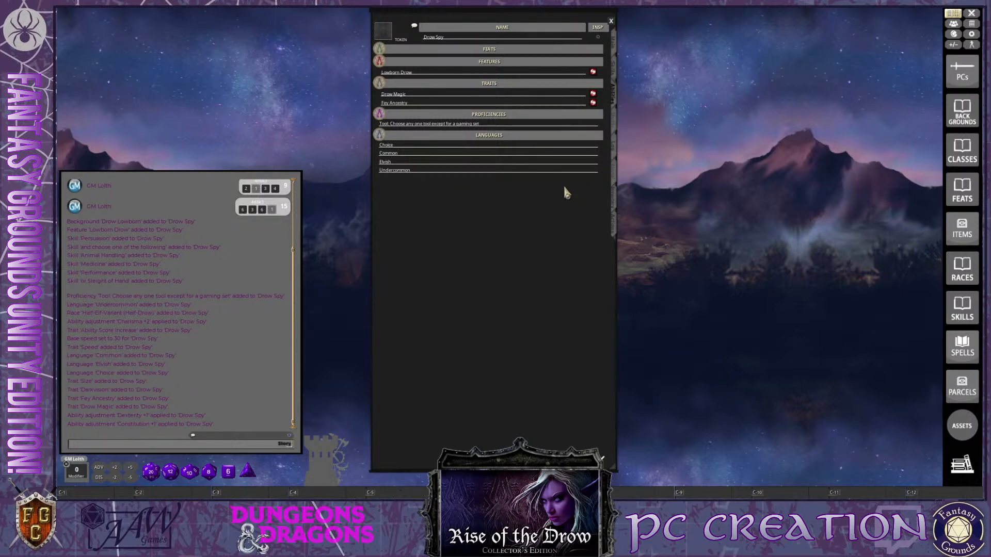
key("ctrl")
Open the class and level details from the Drow Spy's main sheet page and place that window beside the sheet's upper part
left_click(613, 59)
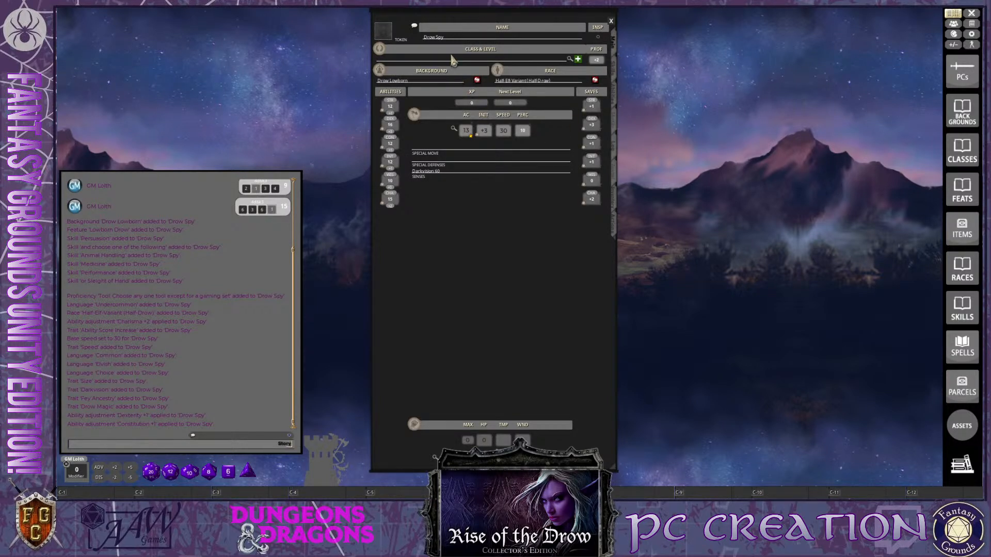
left_click(571, 61)
left_click_drag(532, 207, 732, 37)
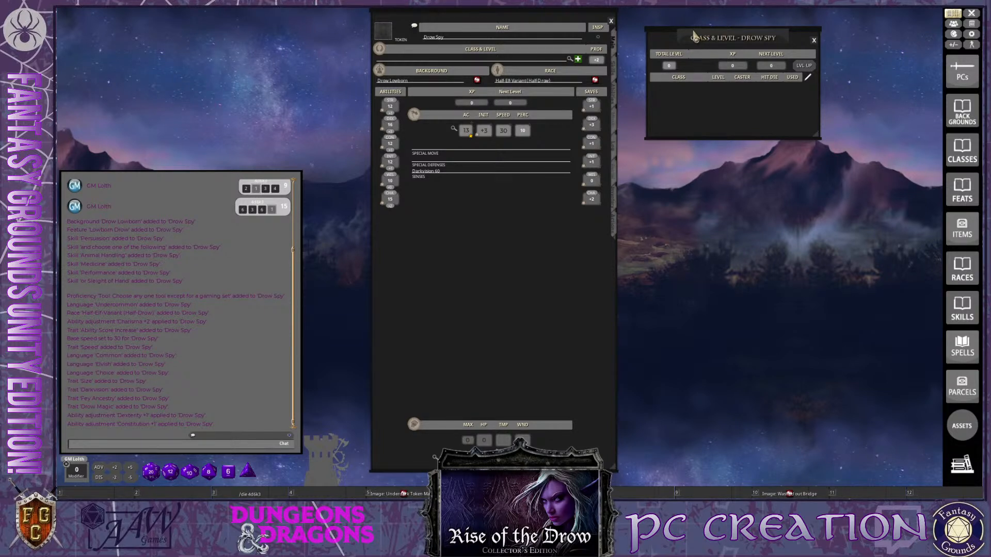
left_click_drag(733, 39, 708, 34)
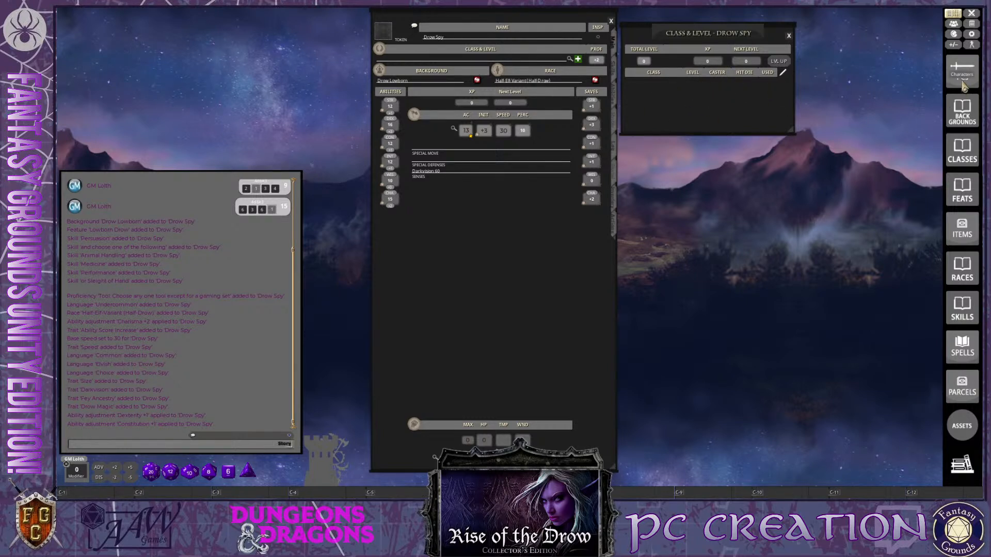
Open the Classes list, place it below the class and level window, and find the Rogue entries
left_click(966, 155)
left_click_drag(522, 178, 782, 190)
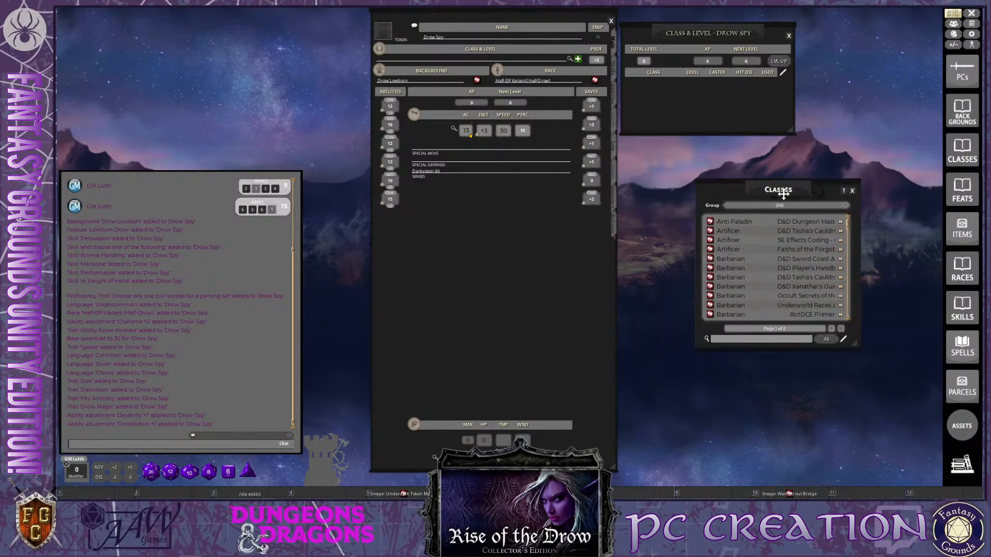
scroll(791, 276, "down", 5)
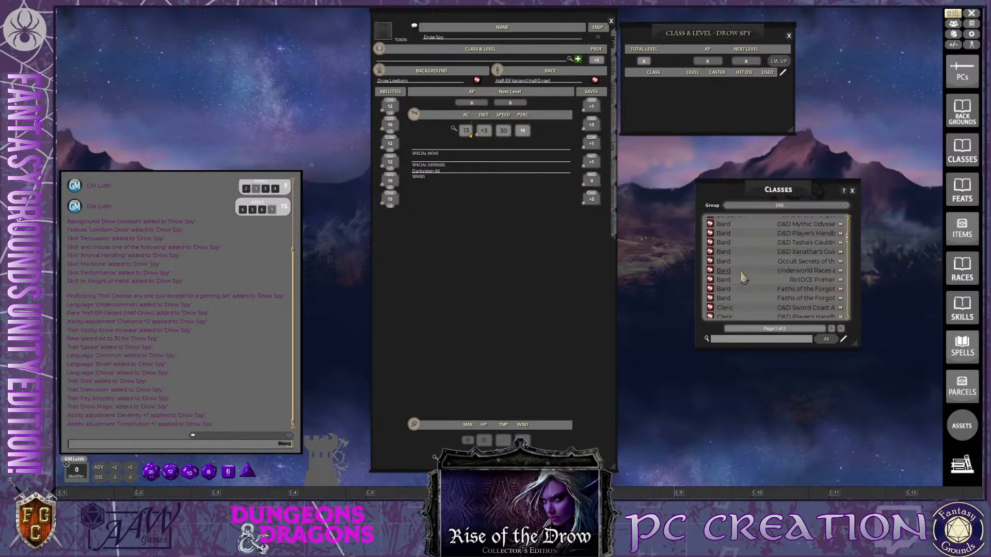
scroll(743, 278, "down", 5)
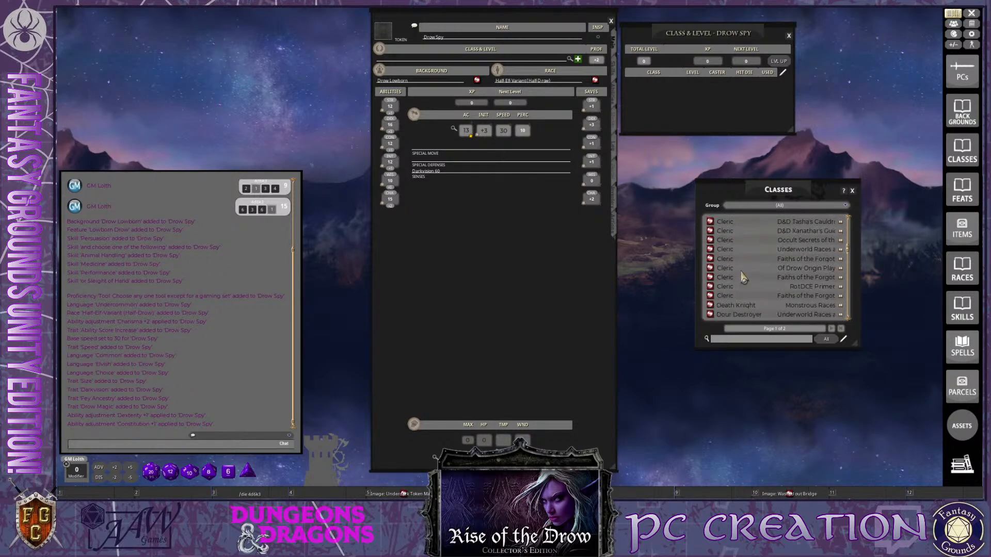
scroll(743, 278, "down", 8)
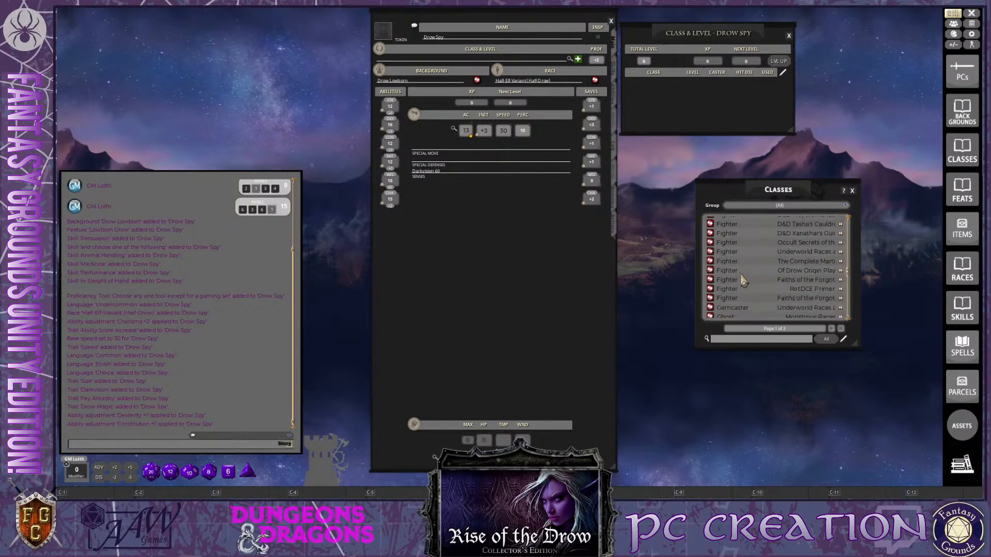
scroll(743, 282, "down", 6)
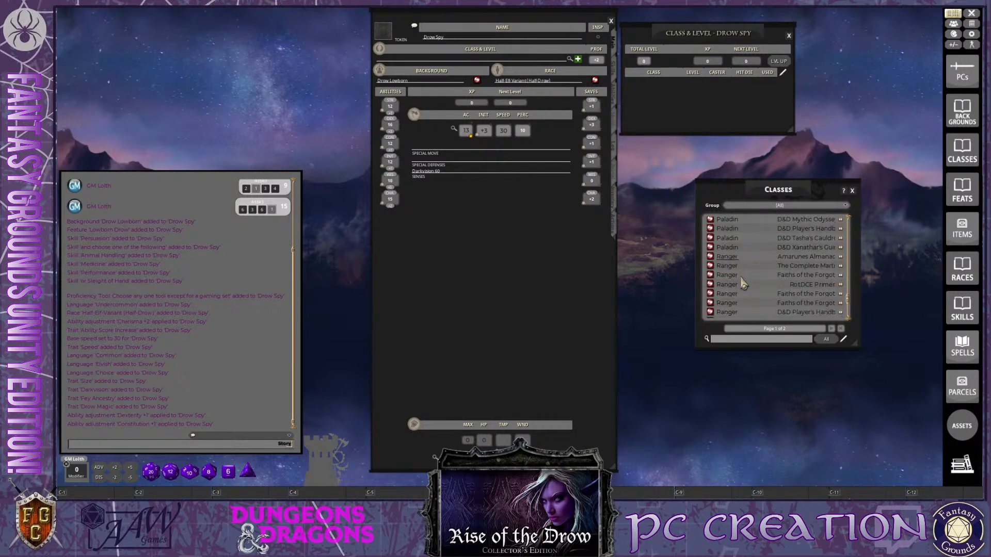
scroll(743, 283, "down", 1)
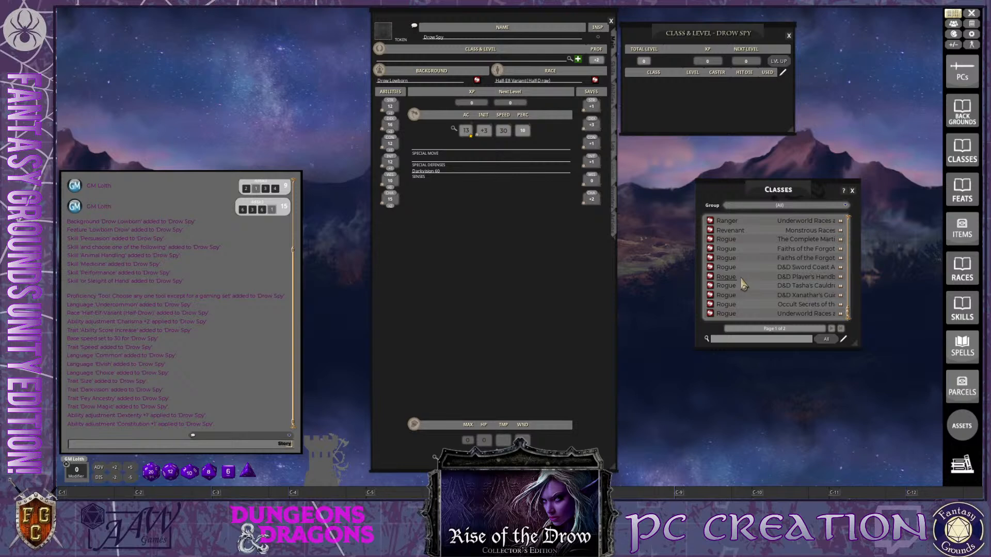
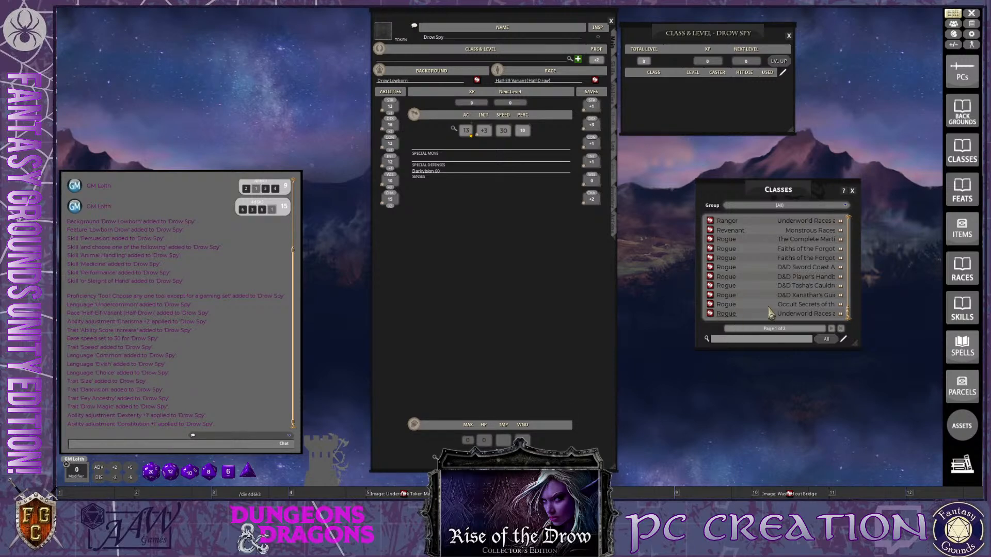
Filter the Classes list to the D&D Player's Handbook group
key("ctrl")
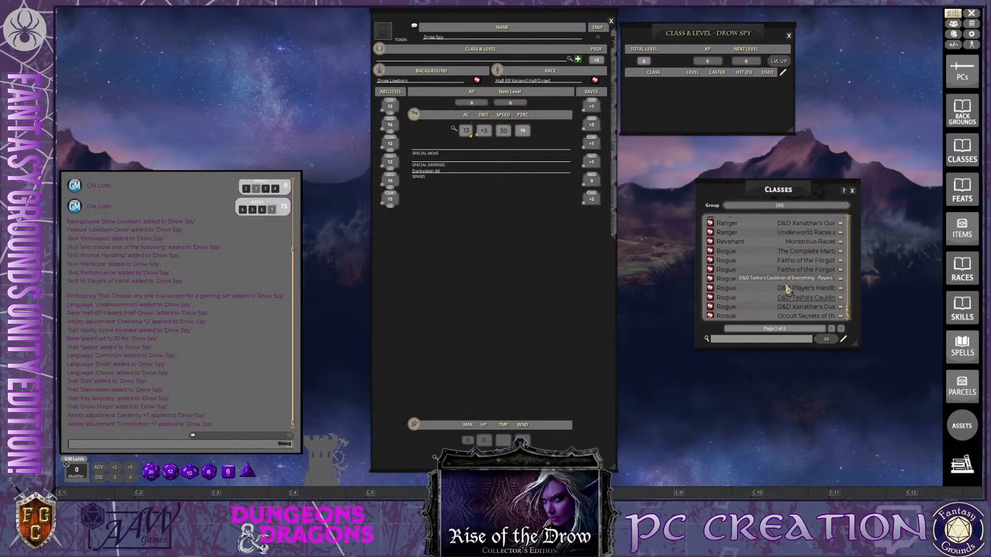
left_click(844, 206)
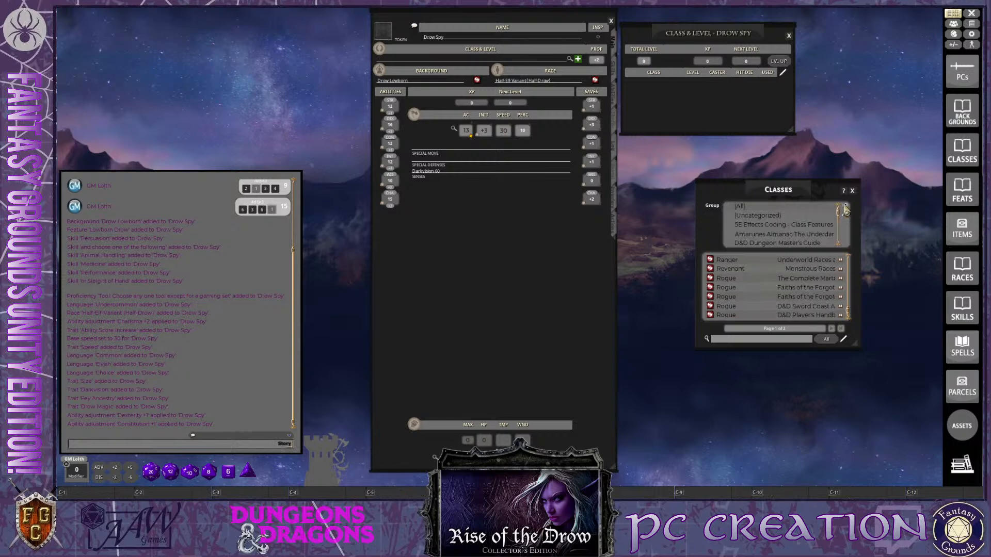
scroll(797, 225, "down", 10)
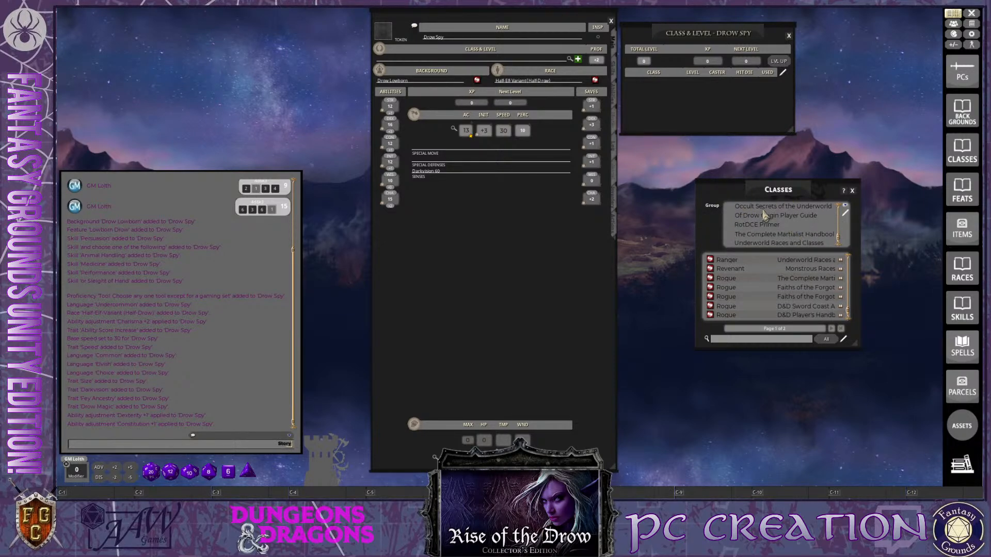
scroll(788, 235, "up", 8)
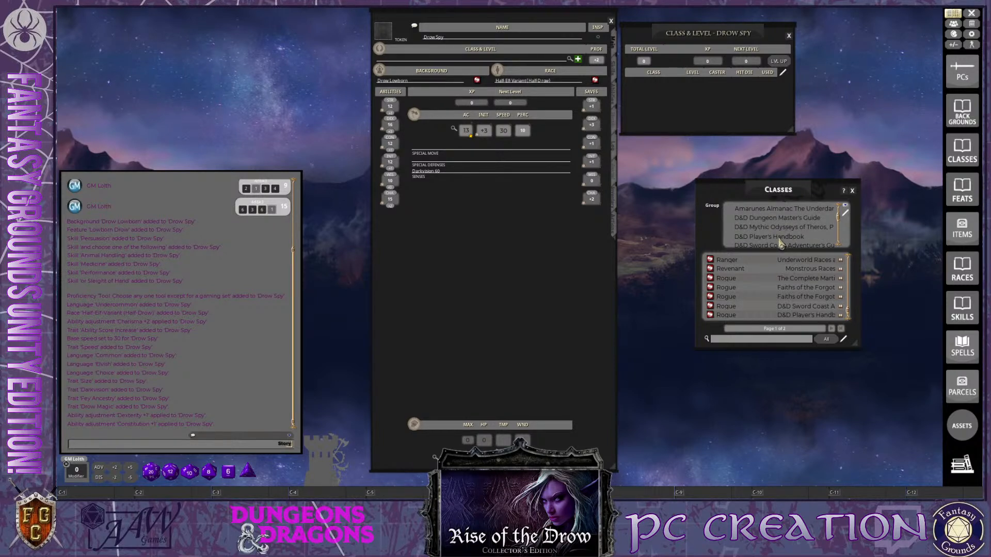
left_click(787, 237)
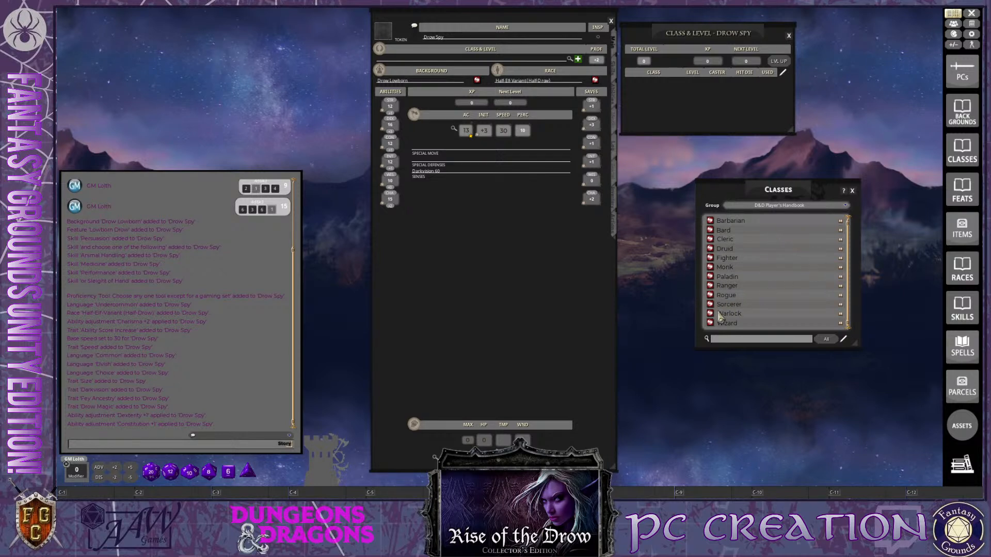
Add the Player's Handbook Rogue class to the Drow Spy's class and level window, and close the Classes list
left_click_drag(754, 194, 852, 186)
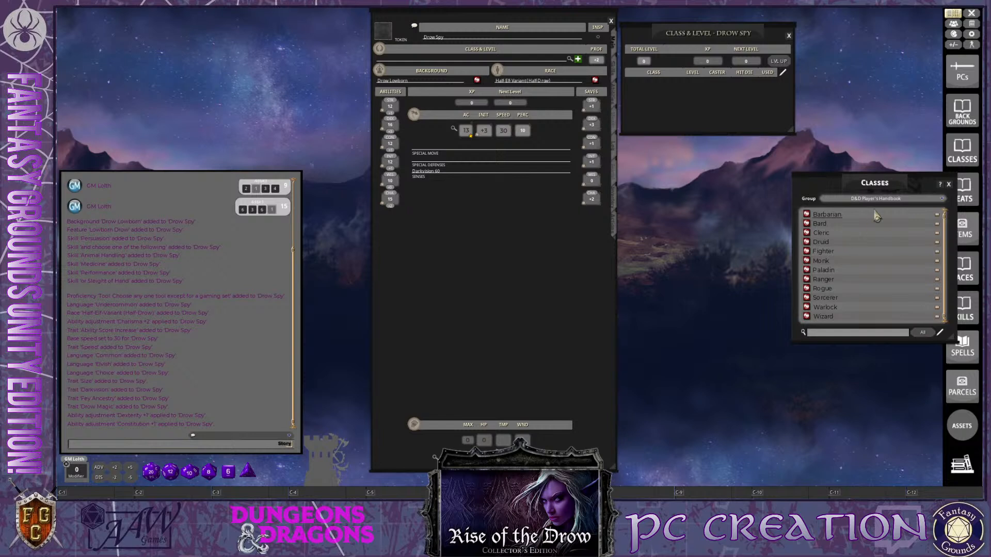
left_click_drag(876, 189, 768, 188)
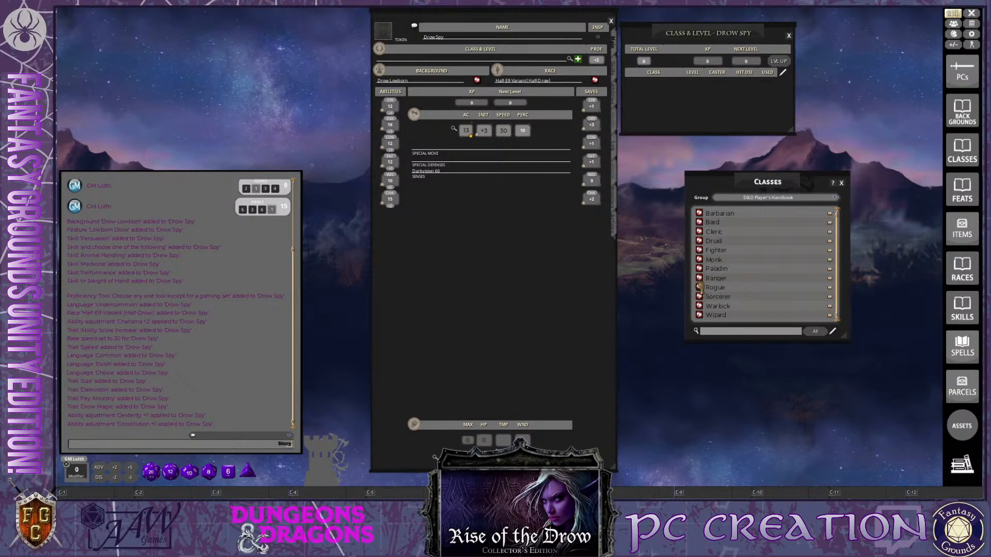
left_click_drag(699, 288, 687, 124)
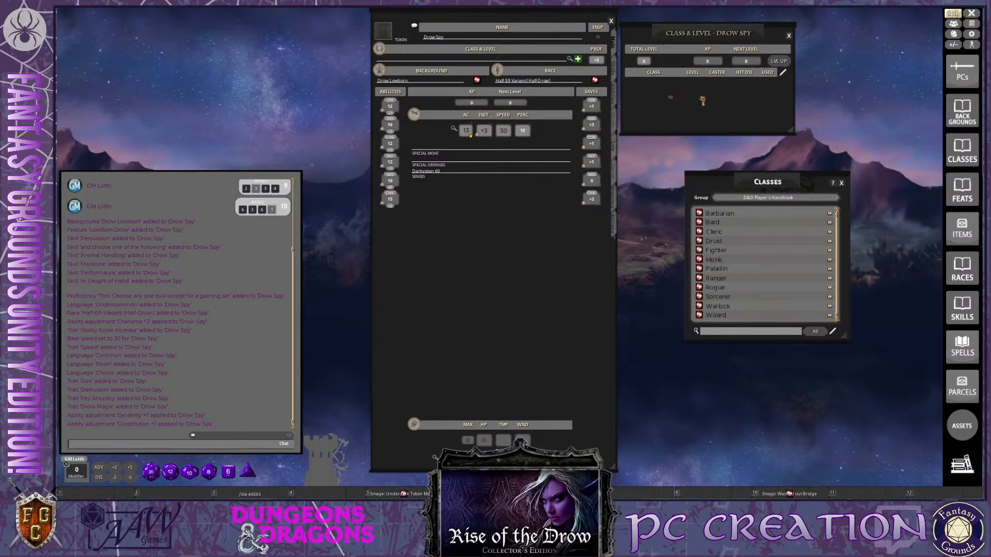
left_click_drag(748, 107, 658, 128)
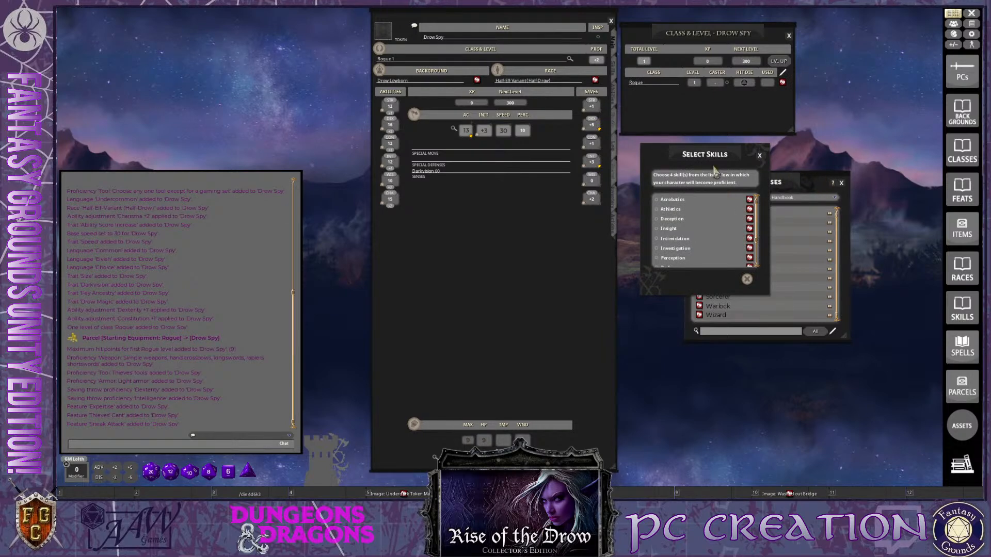
left_click(842, 184)
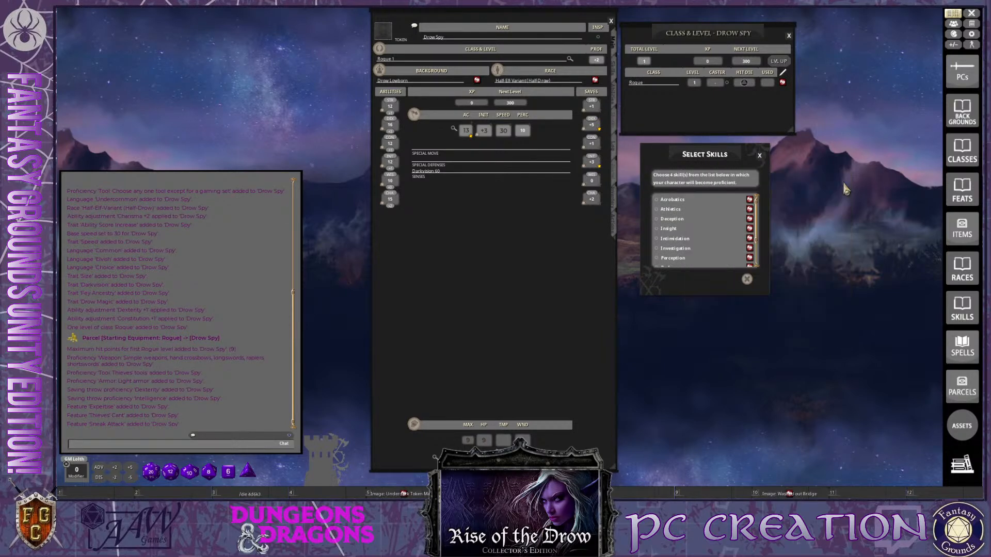
Show the character's skills page beside the skill selection window, and select Stealth, Acrobatics, Deception and Insight as Rogue skills
left_click_drag(715, 155, 816, 109)
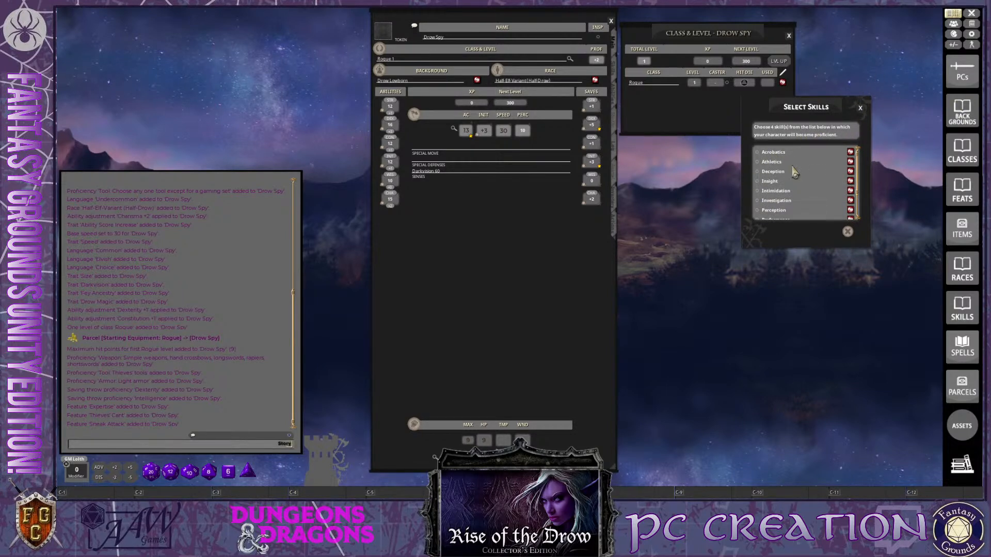
left_click(614, 68)
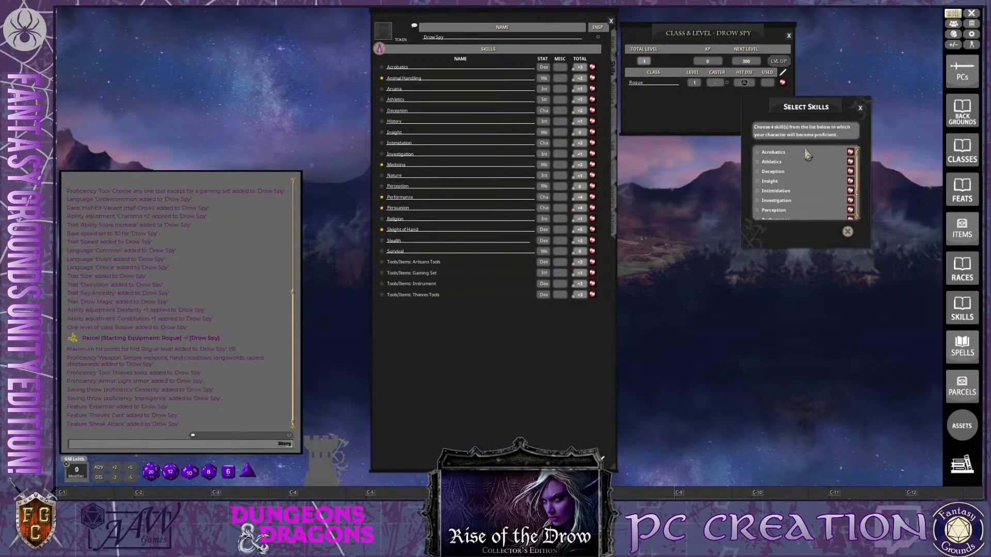
scroll(766, 199, "down", 3)
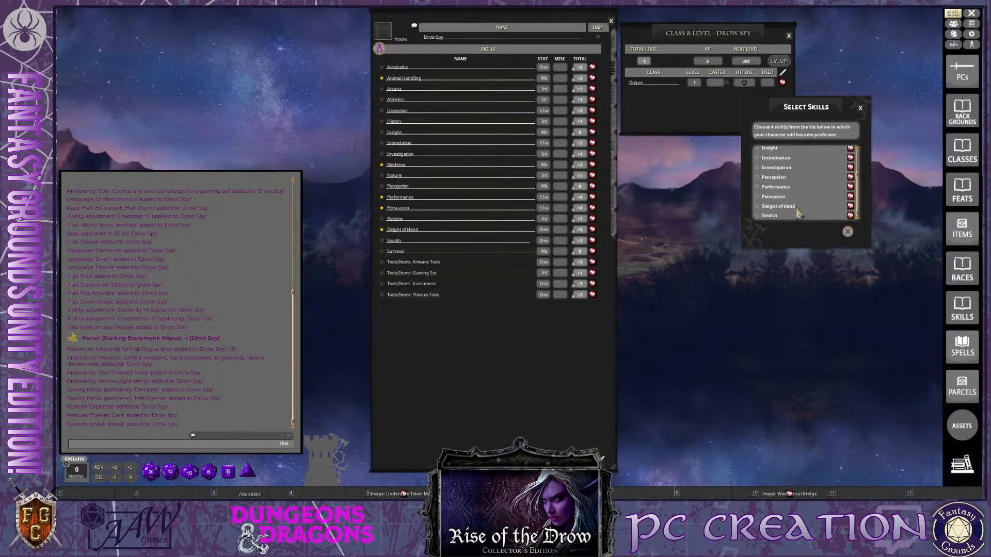
key("ctrl")
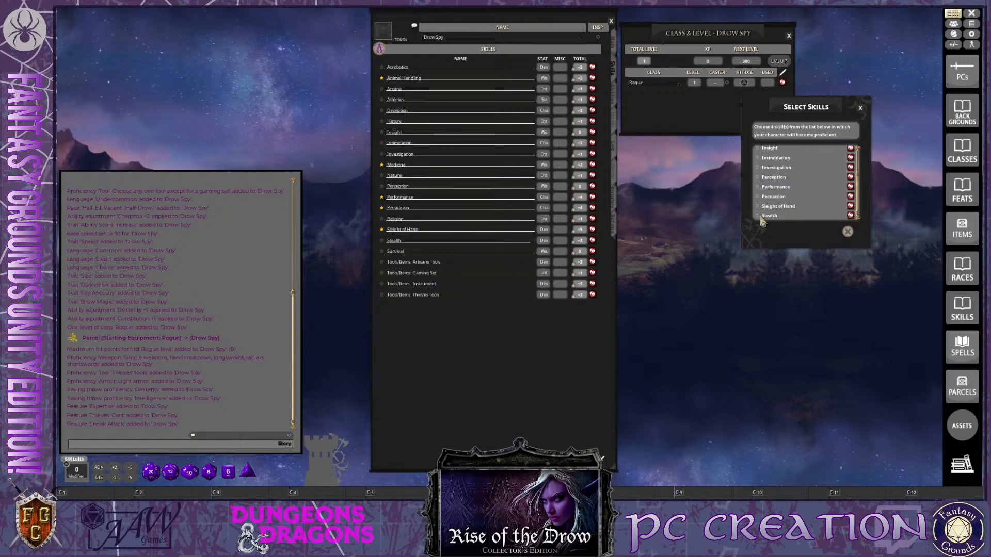
left_click(757, 215)
scroll(776, 174, "up", 3)
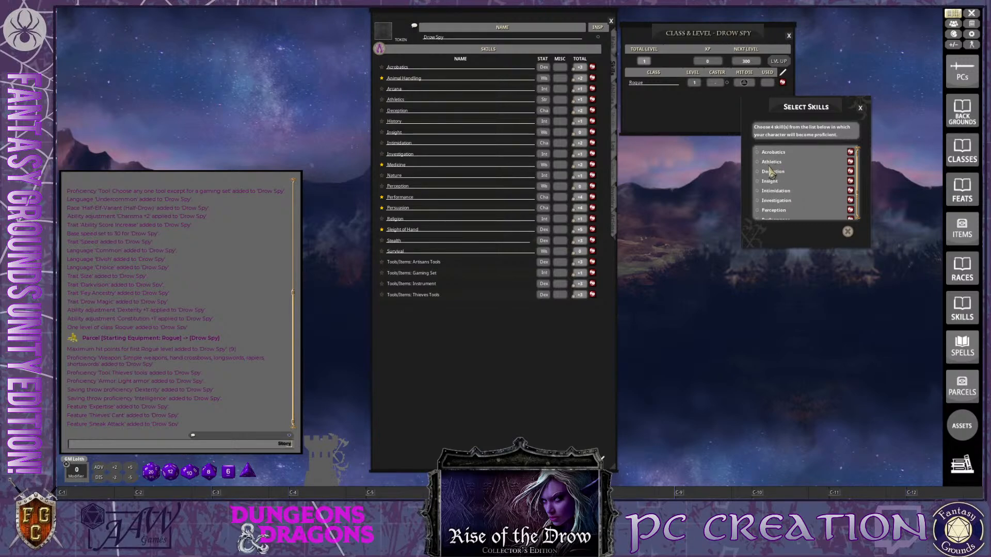
left_click(759, 182)
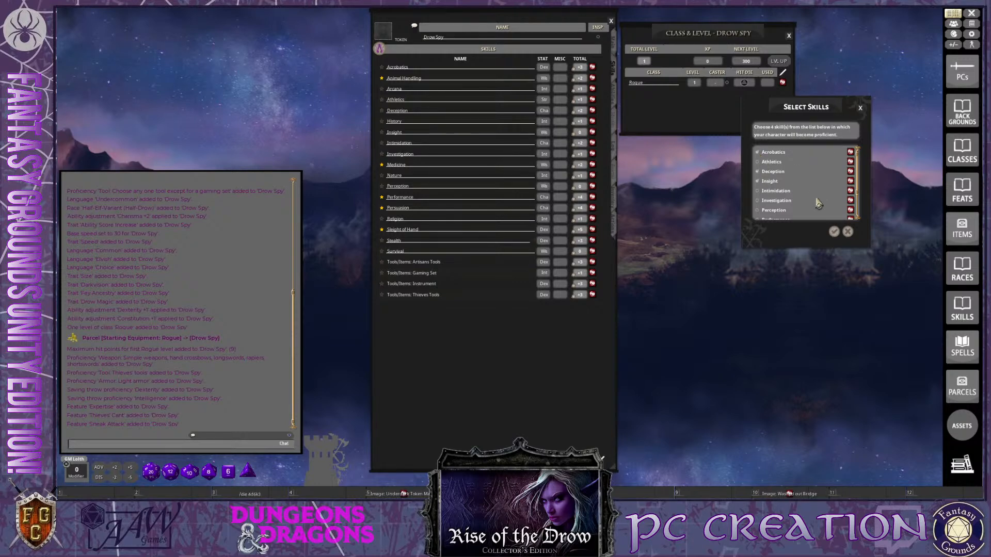
Replace Insight with Perception in the Rogue skill selection and check the chosen skills against the sheet
scroll(814, 196, "down", 3)
left_click(819, 216)
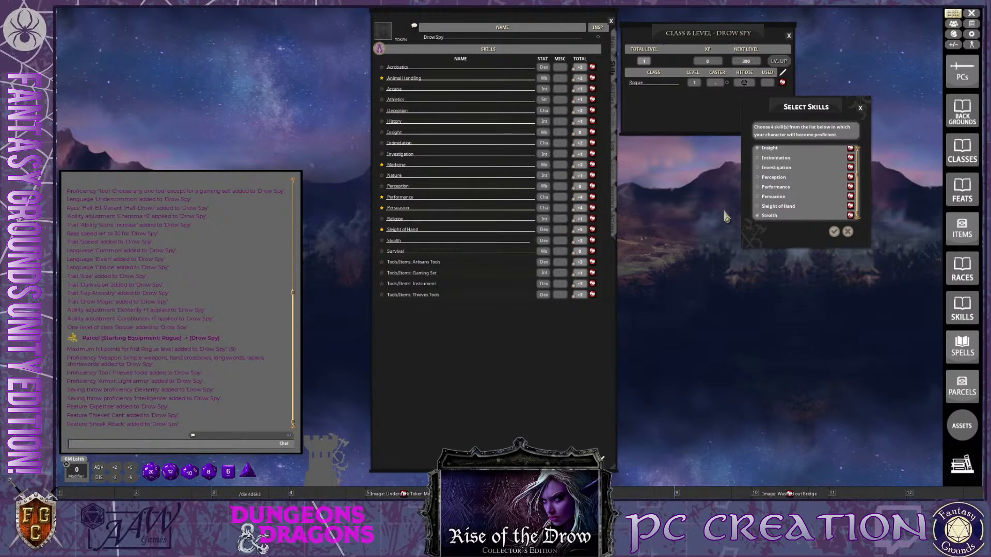
key("ctrl")
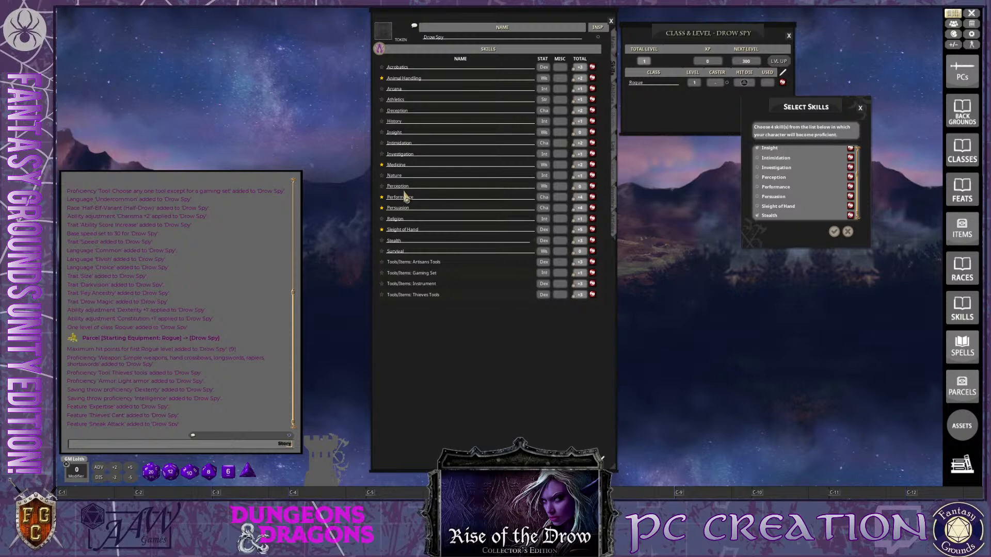
scroll(819, 210, "up", 1)
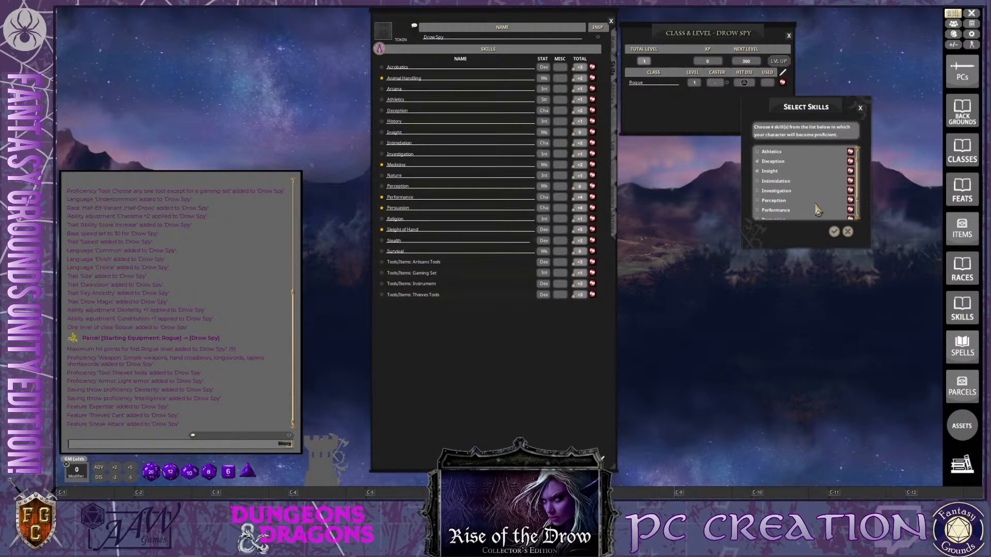
left_click(764, 172)
scroll(768, 204, "down", 1)
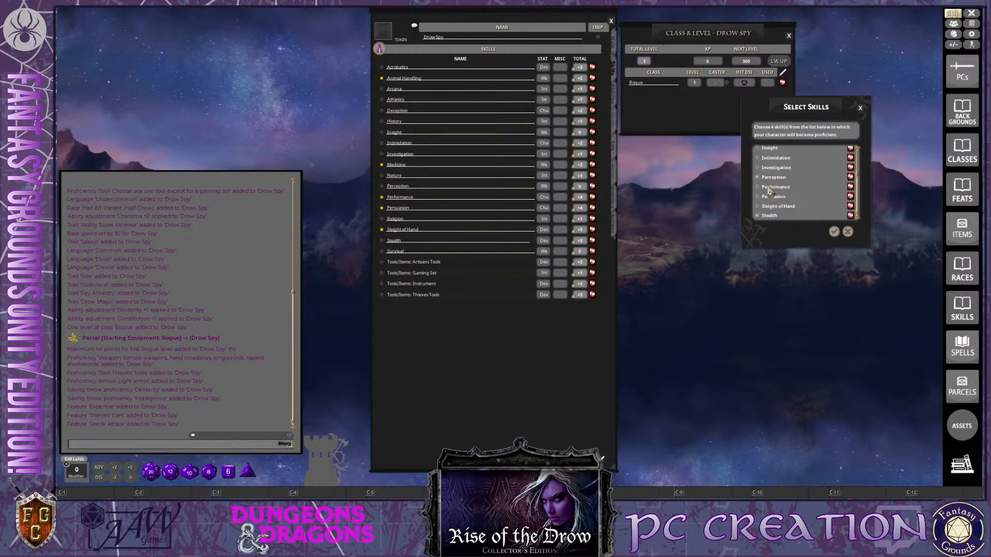
key("ctrl")
scroll(798, 175, "up", 3)
scroll(792, 182, "down", 3)
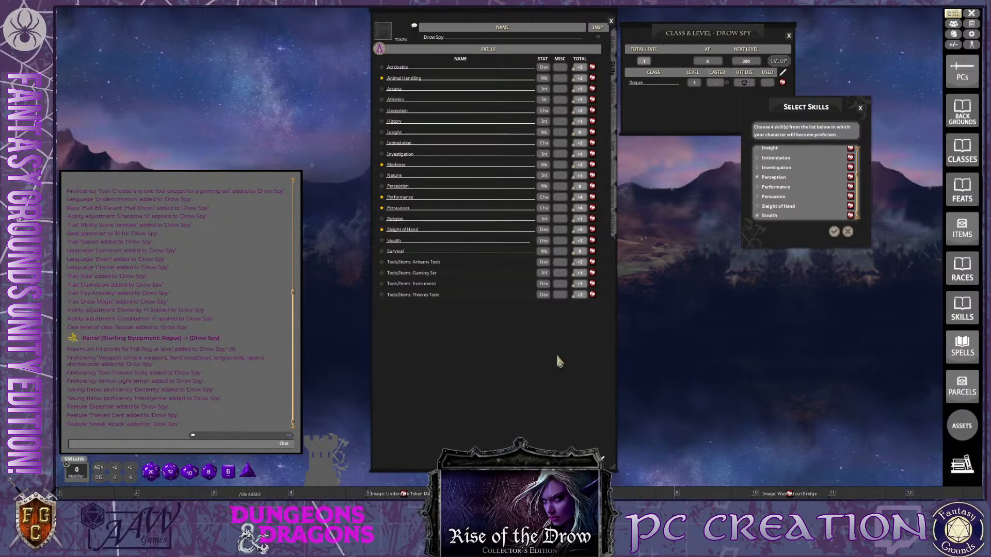
Mark the Thieves Tools proficiency on the skills page and switch the sheet to its features, proficiencies and languages page
left_click_drag(541, 334, 488, 337)
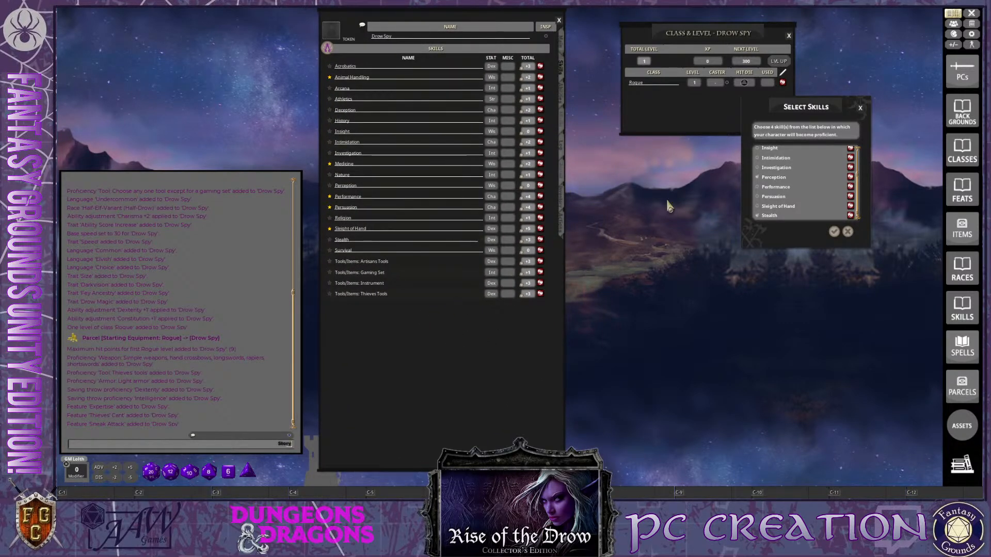
left_click(329, 294)
left_click(563, 93)
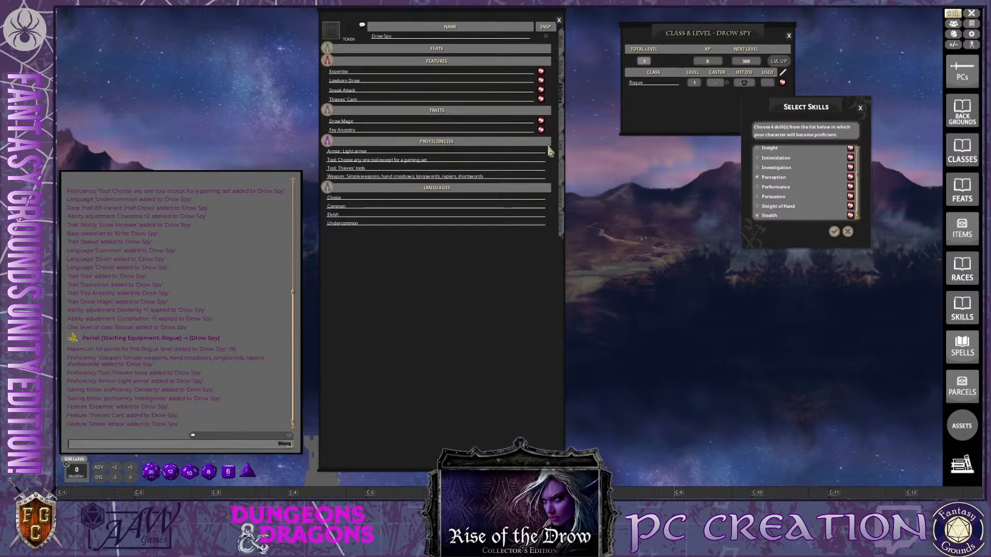
left_click(564, 126)
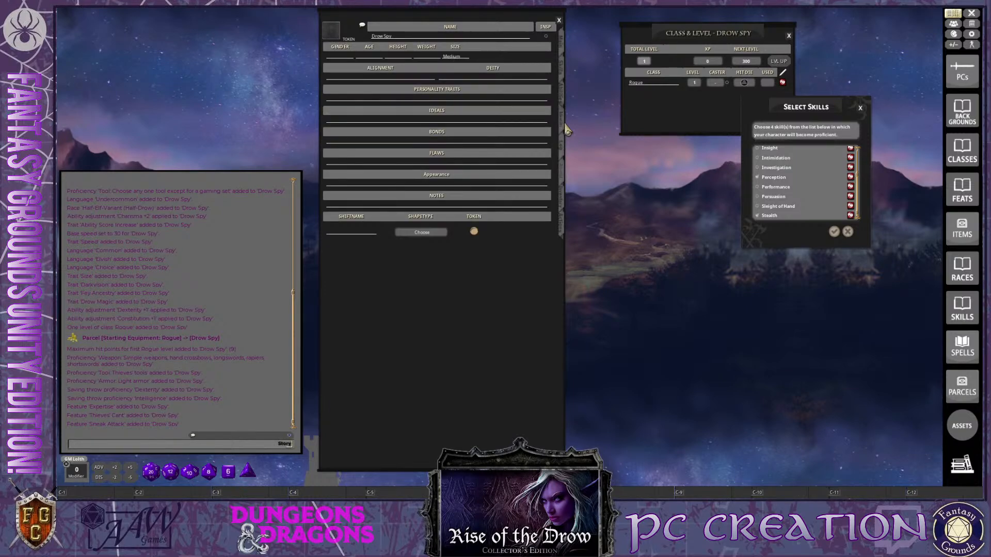
left_click(566, 104)
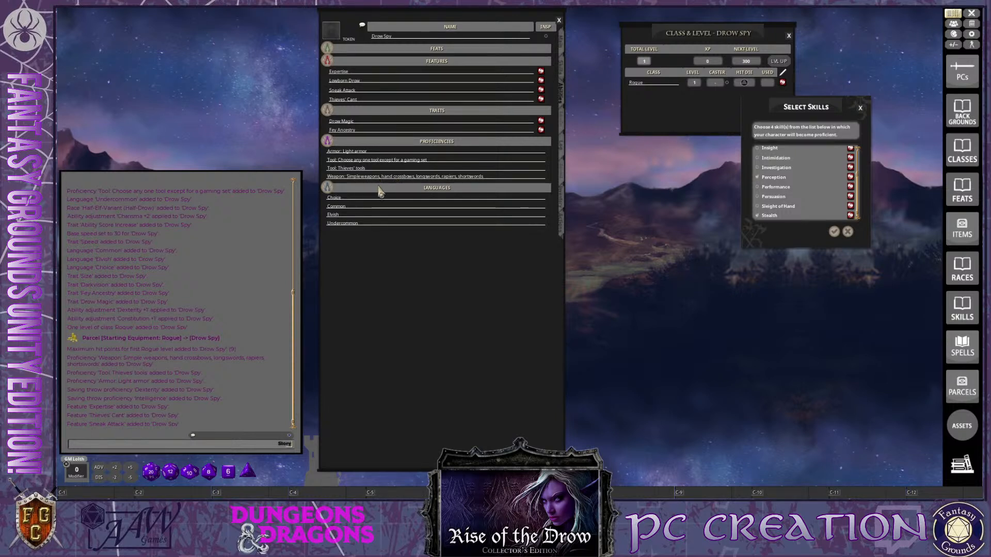
Replace the "Choice" entry in the Drow Spy's languages with Dwarvish
key("ctrl")
key("BackSpace")
key("BackSpace")
key("ctrl")
type("Dwa")
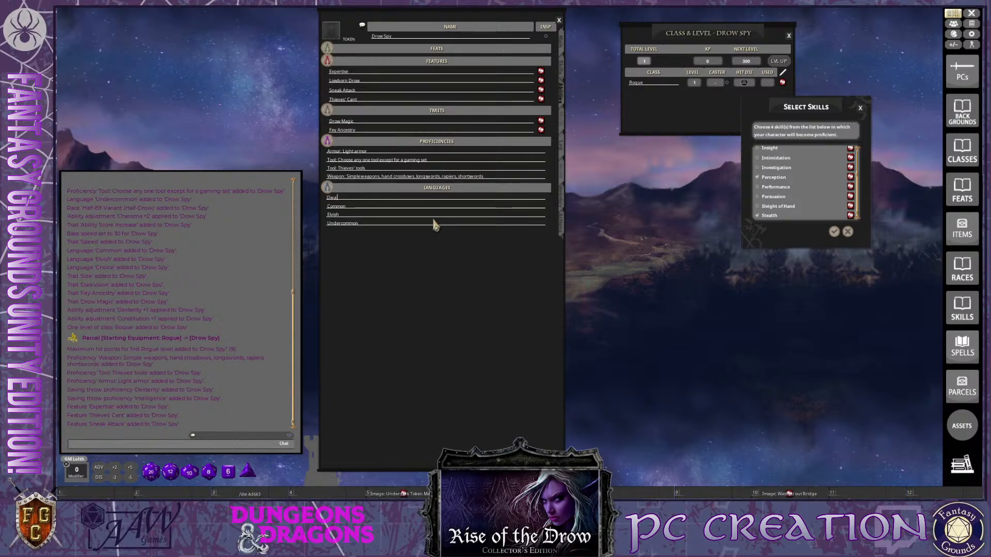
type("rvish")
key("ctrl")
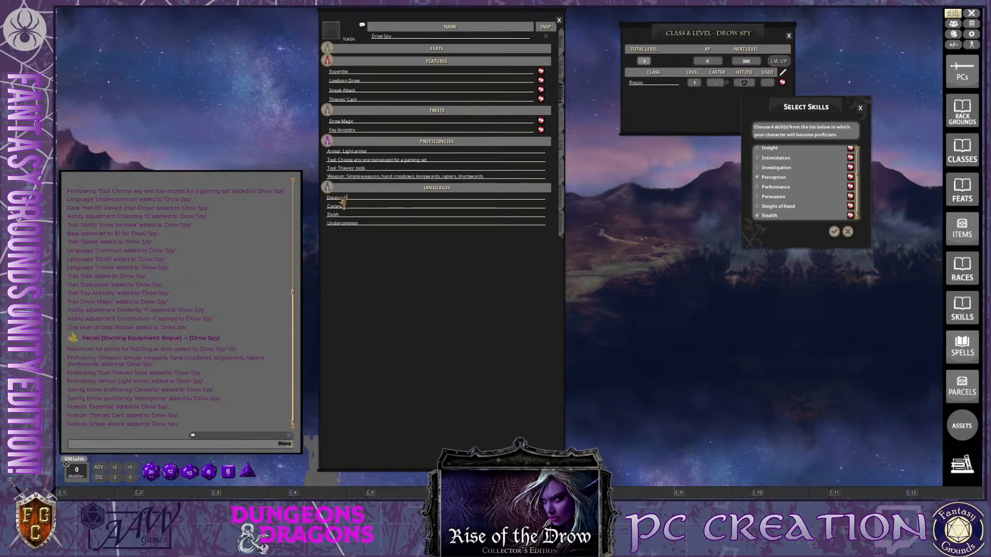
Review the languages offered for chat and the campaign's Languages list in the options, and close the options
left_click(248, 442)
scroll(242, 382, "down", 3)
scroll(235, 410, "up", 3)
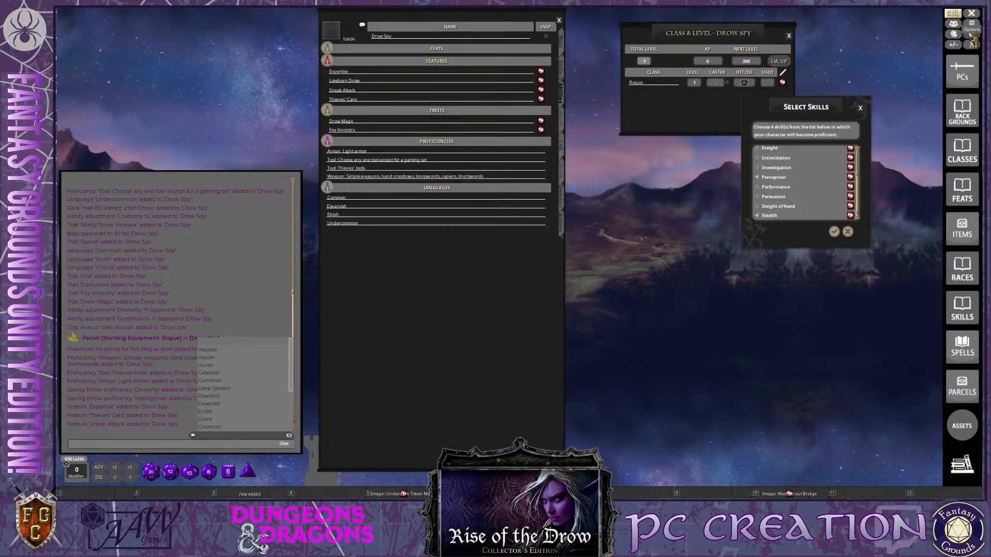
left_click(972, 34)
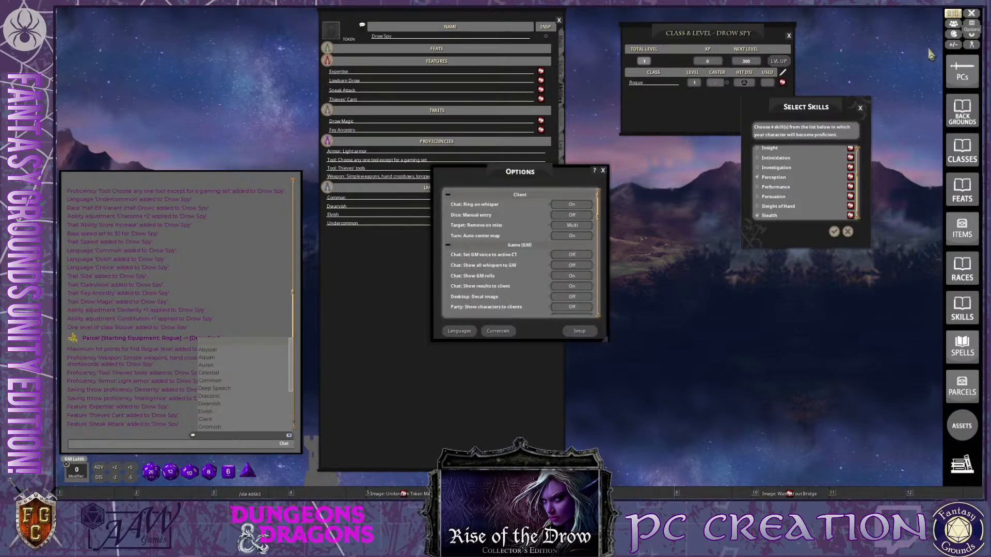
left_click(461, 331)
scroll(526, 270, "down", 3)
scroll(525, 270, "down", 3)
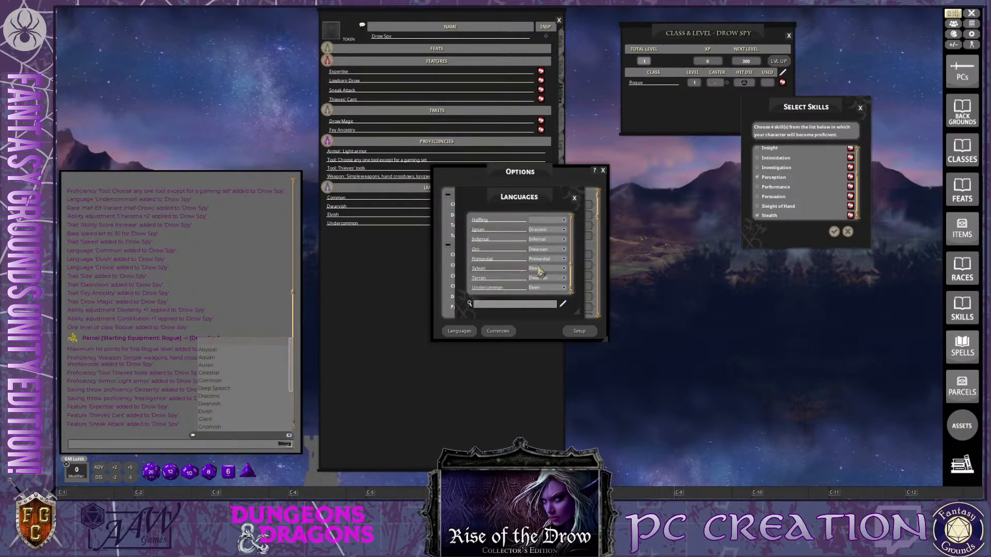
left_click(575, 198)
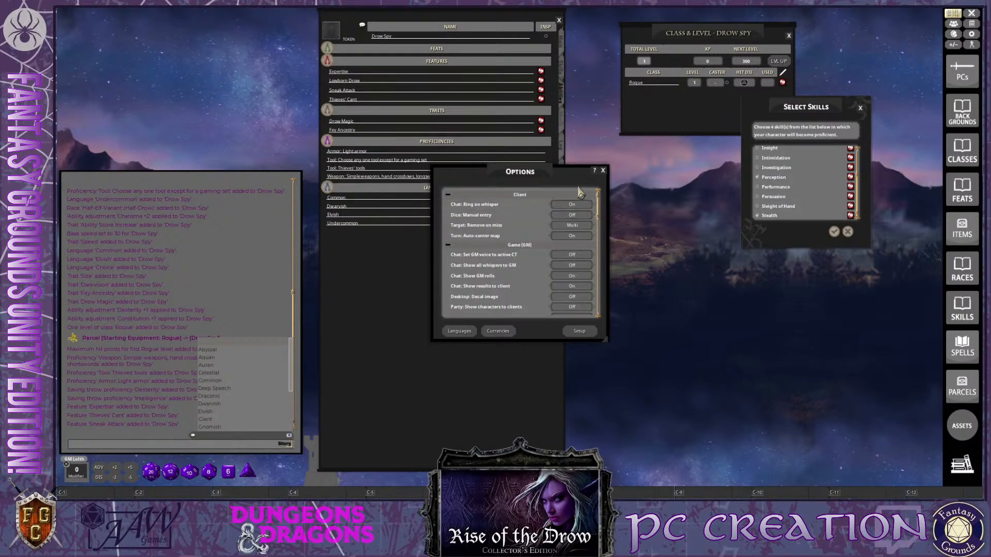
left_click(603, 171)
key("ctrl")
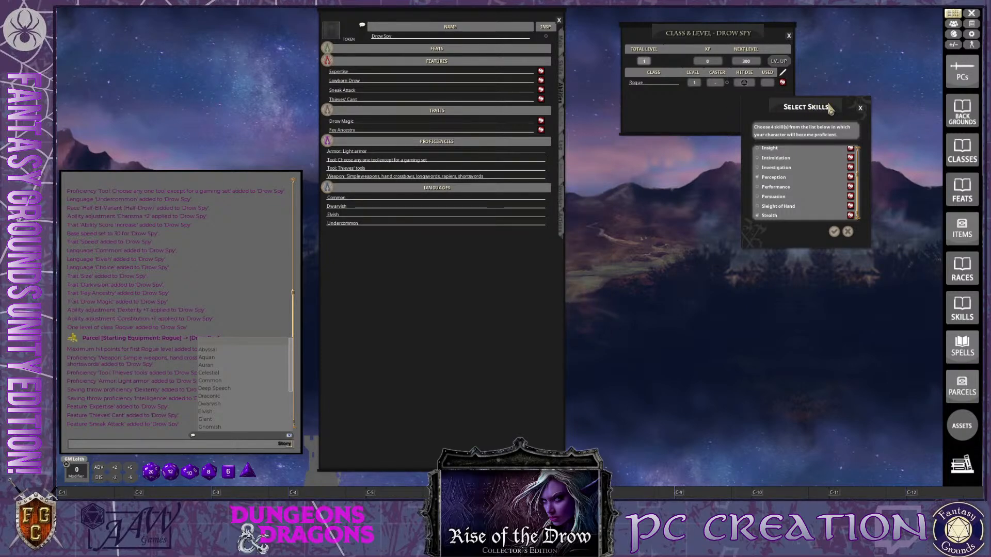
Place the skill selection below the class and level window and confirm Acrobatics, Deception, Perception and Stealth
left_click_drag(822, 115, 693, 170)
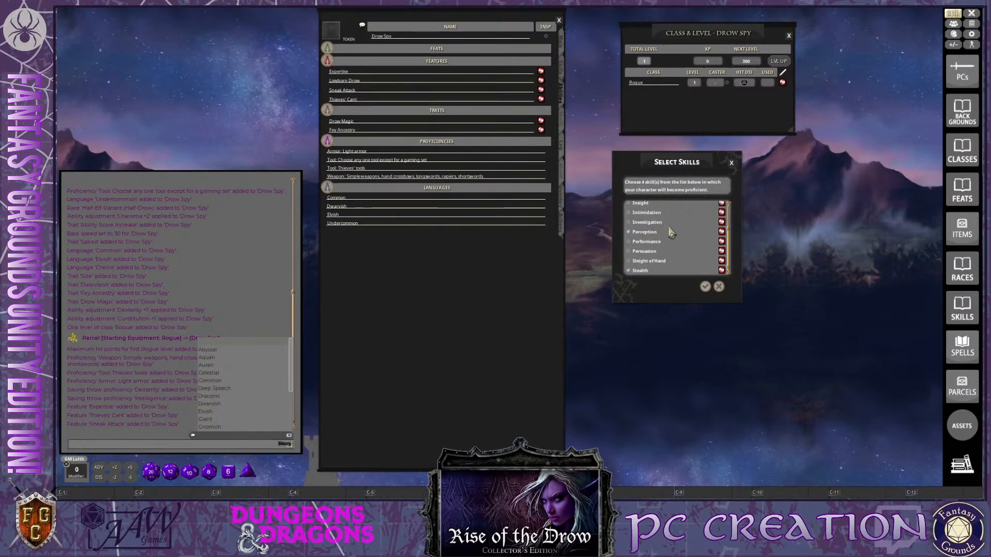
left_click(705, 286)
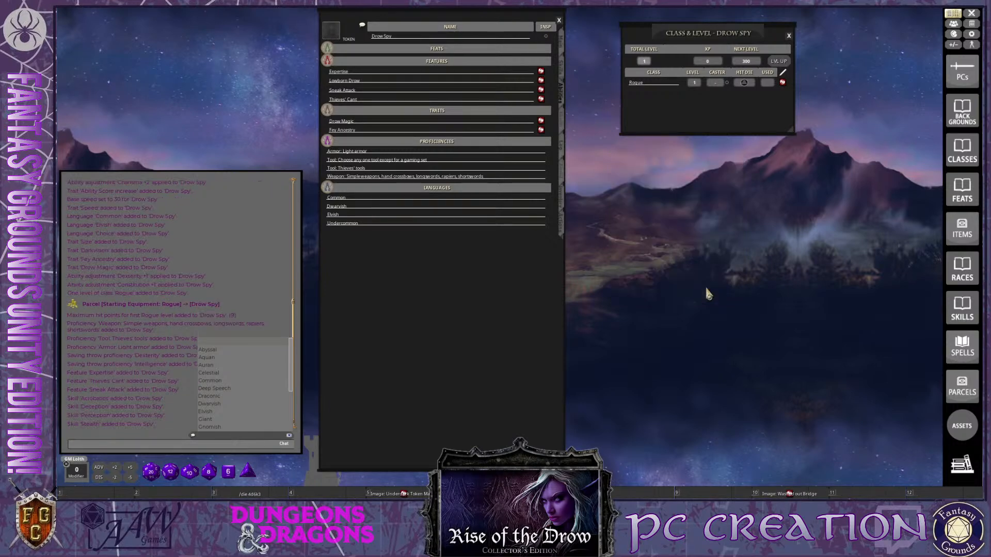
key("ctrl")
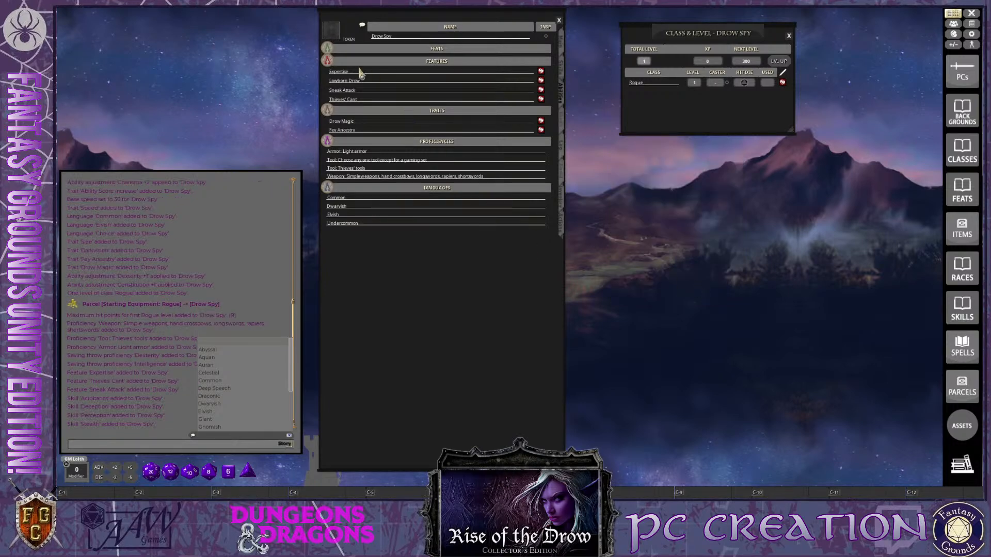
Consult the Drow Spy's Expertise feature and mark expertise on Stealth and Persuasion in the skills page
left_click(541, 71)
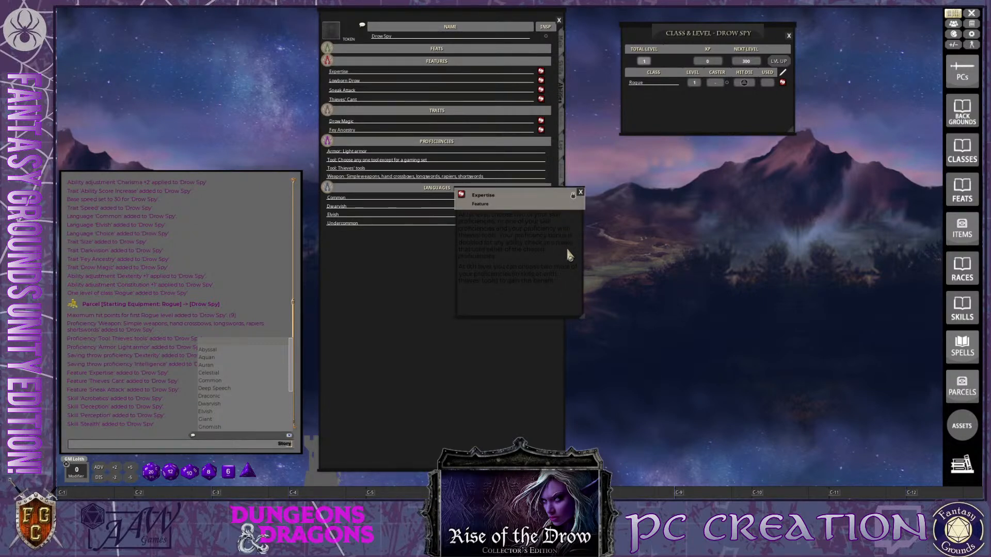
left_click_drag(560, 217, 854, 273)
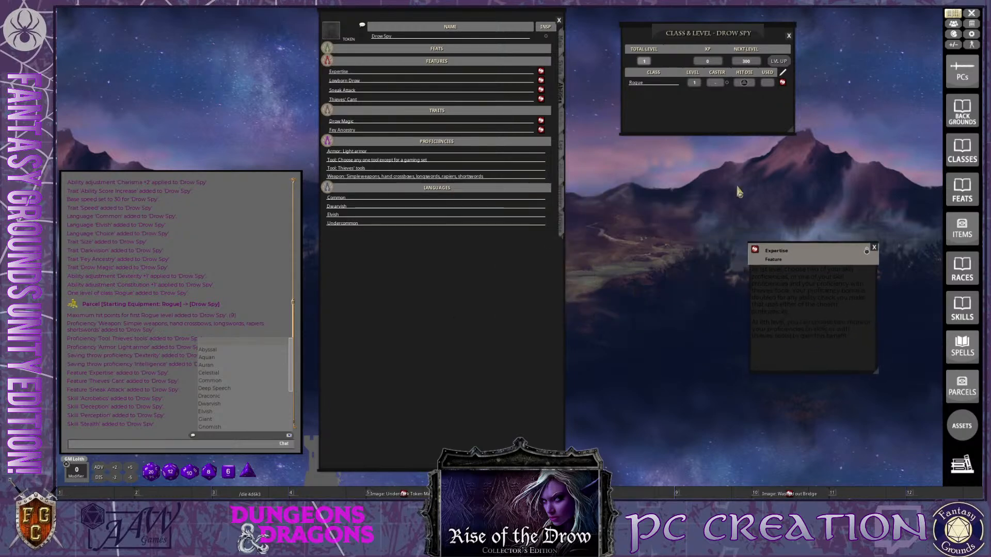
left_click(563, 73)
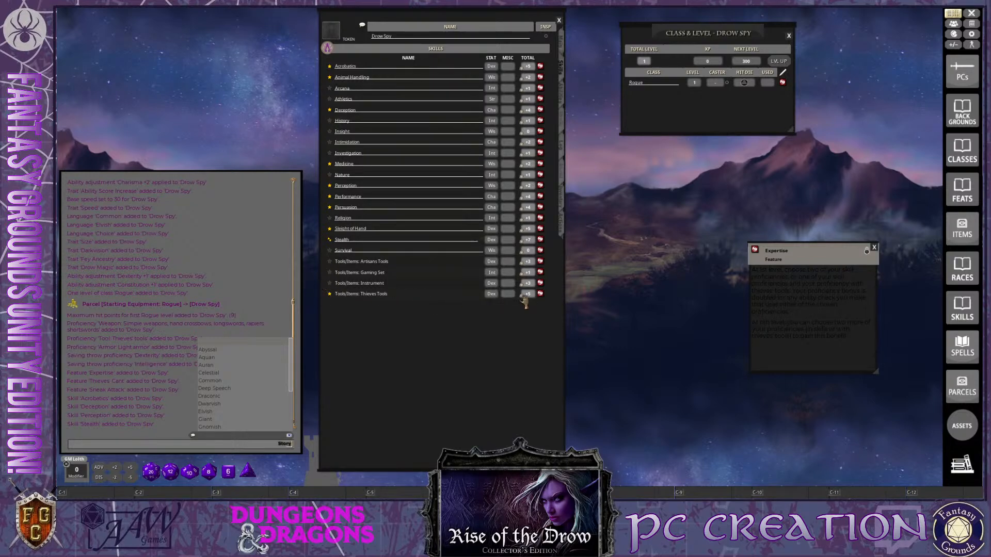
left_click(330, 208)
key("ctrl")
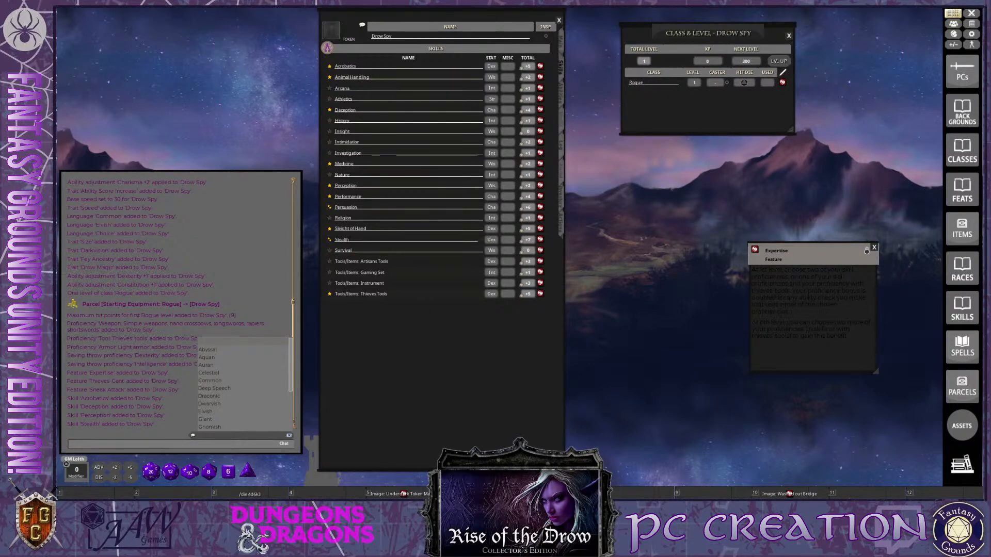
Dismiss the chat's language list and close the Expertise feature description
left_click(247, 259)
key("ctrl")
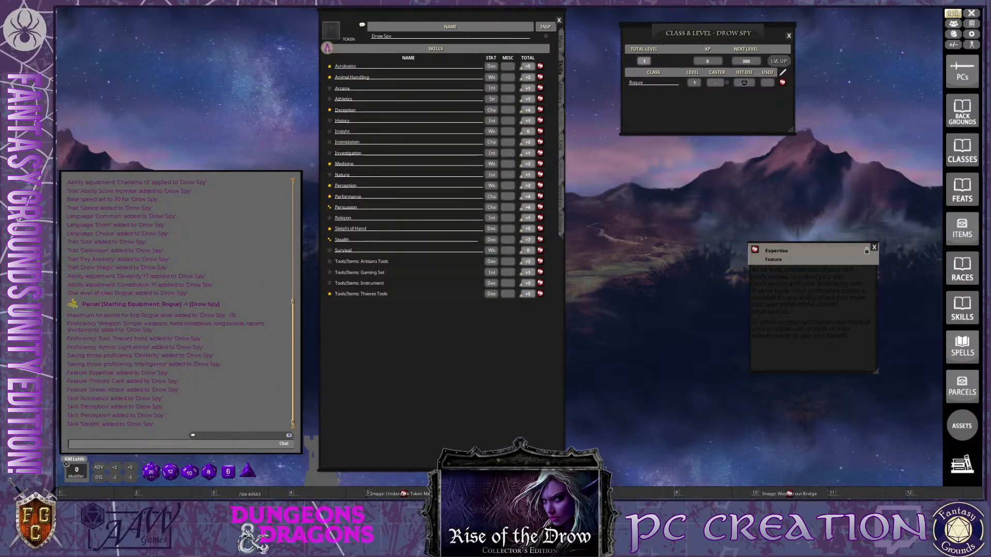
key("ctrl")
key("ctrl")
key("ctrl")
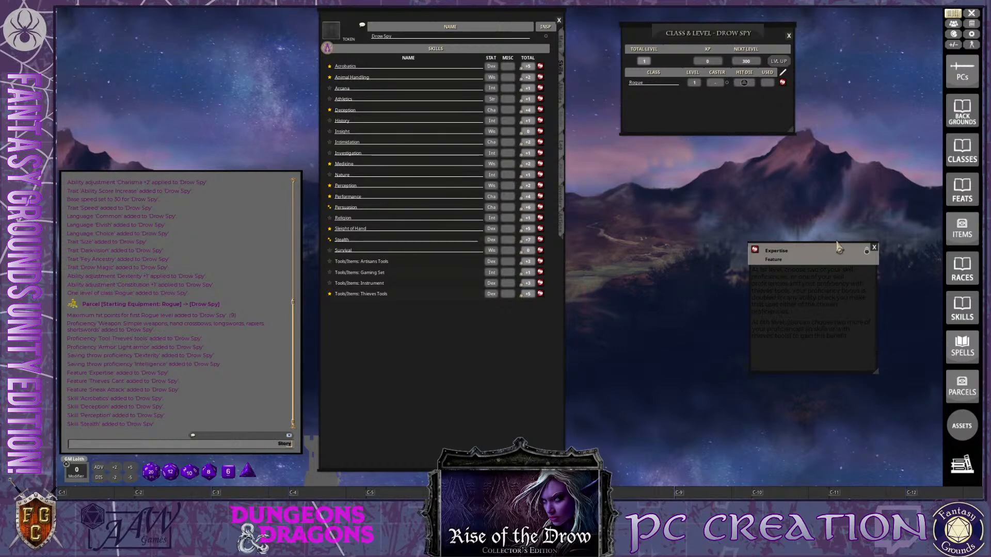
left_click(875, 249)
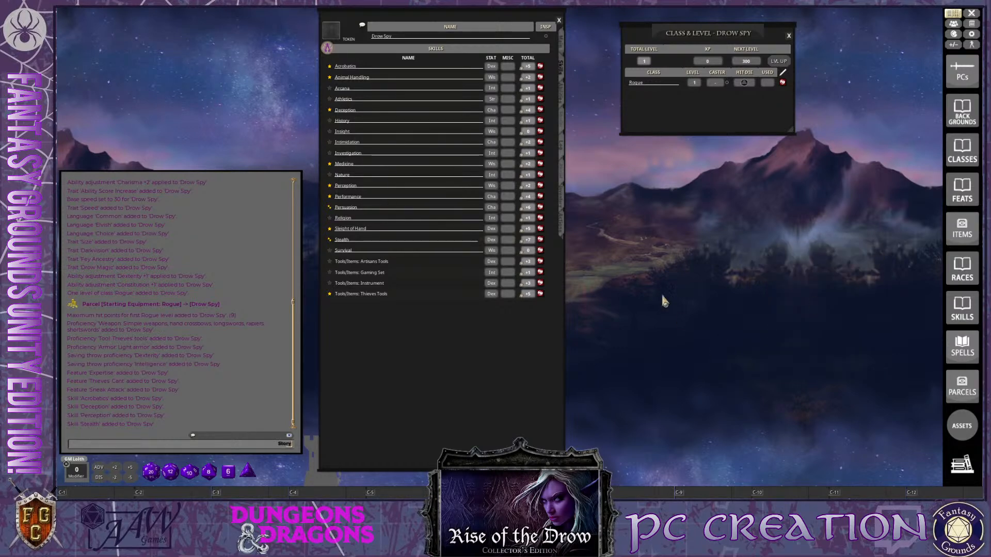
Open the campaign's Items list beside the Drow Spy's features page, narrowing the character sheet and enlarging the list
left_click(561, 100)
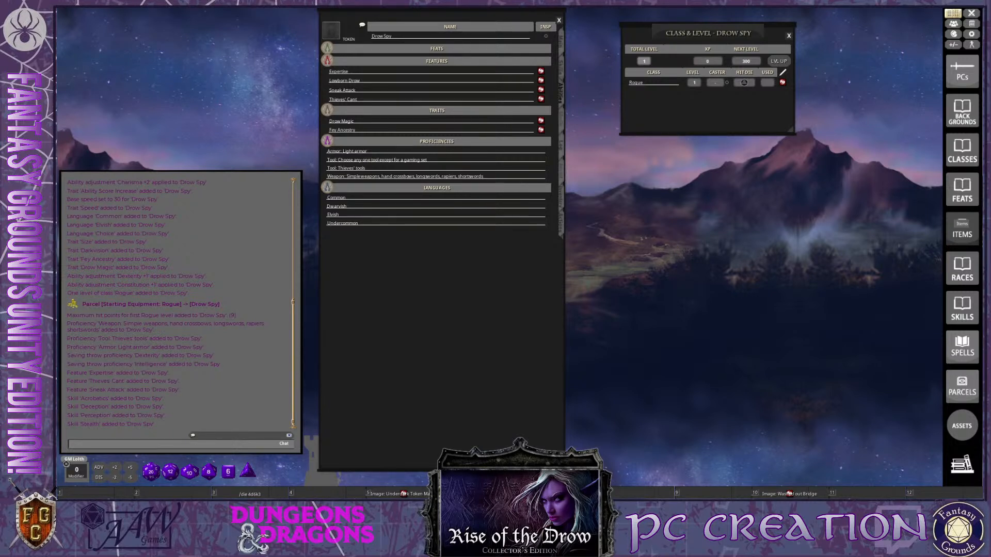
left_click(962, 229)
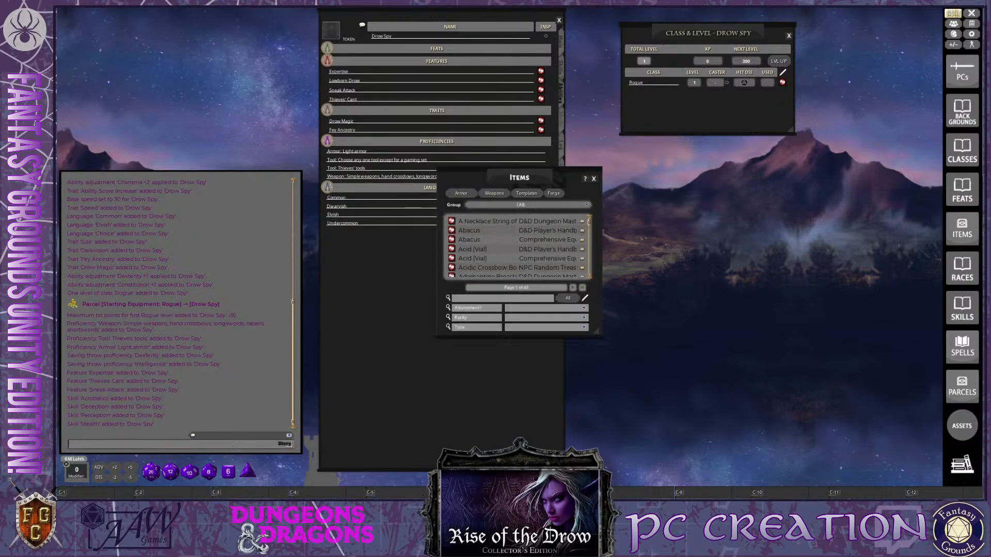
left_click_drag(494, 175, 504, 200)
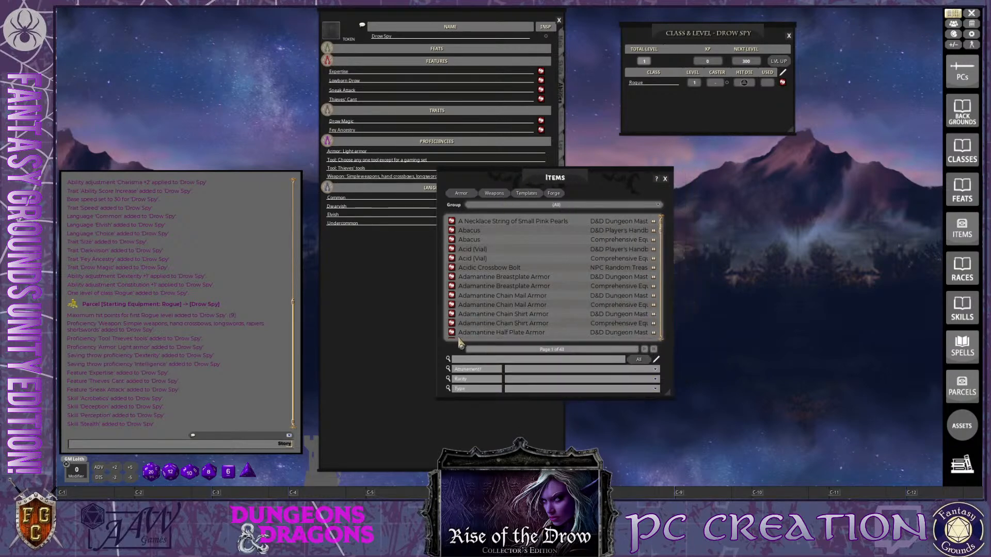
left_click_drag(441, 353, 509, 232)
left_click_drag(365, 309, 231, 280)
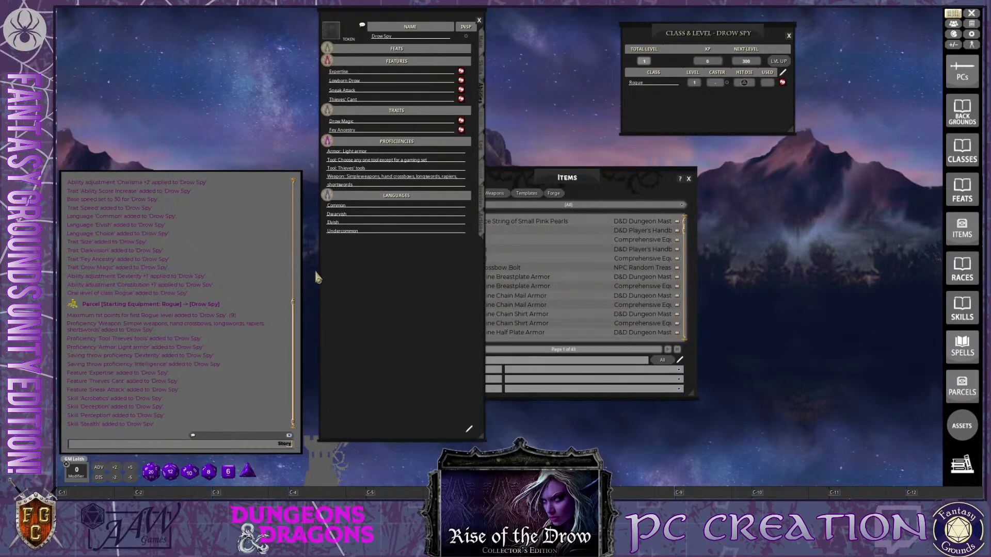
left_click_drag(407, 282, 330, 295)
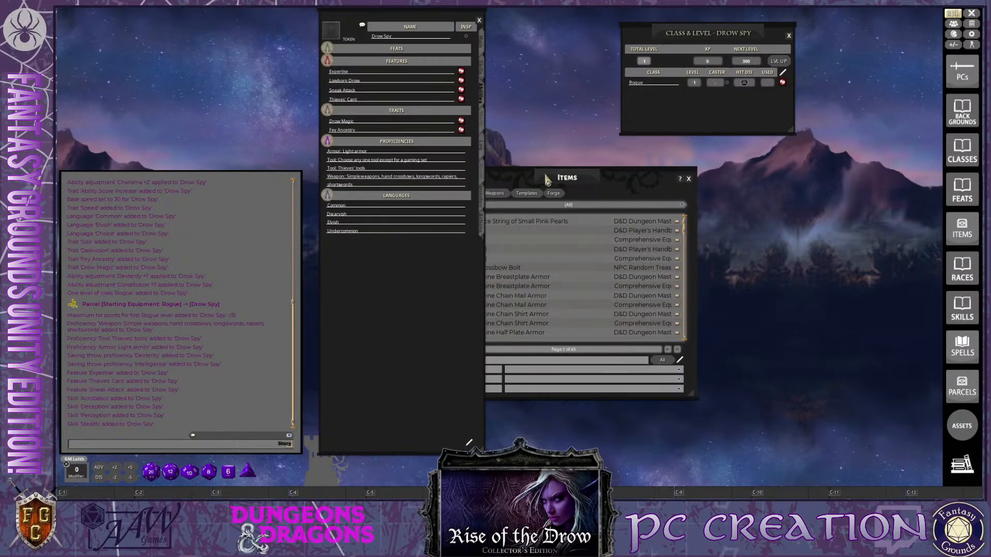
left_click(563, 175)
left_click_drag(564, 175, 626, 175)
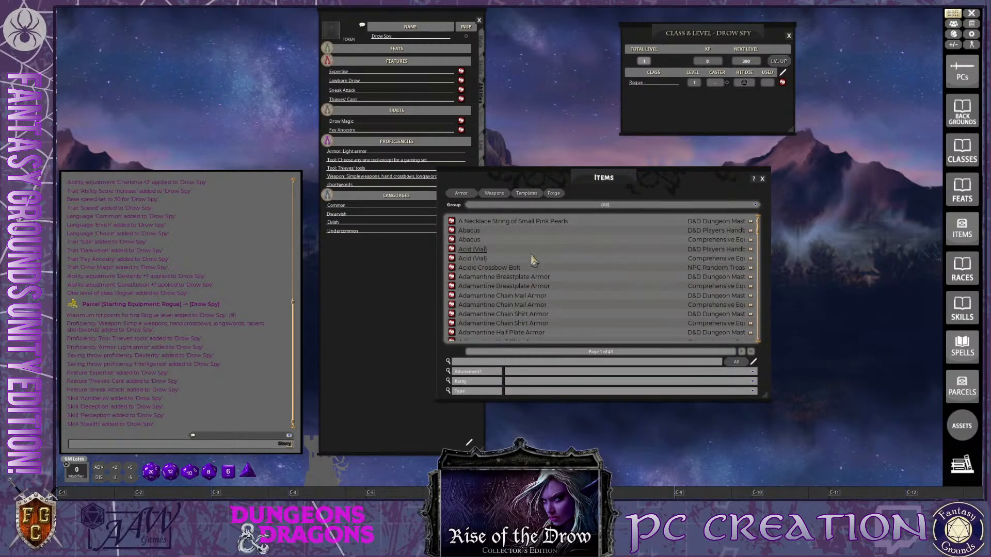
Search the Items list for "tool" and look through the available tool sets for a suitable proficiency choice
left_click(473, 362)
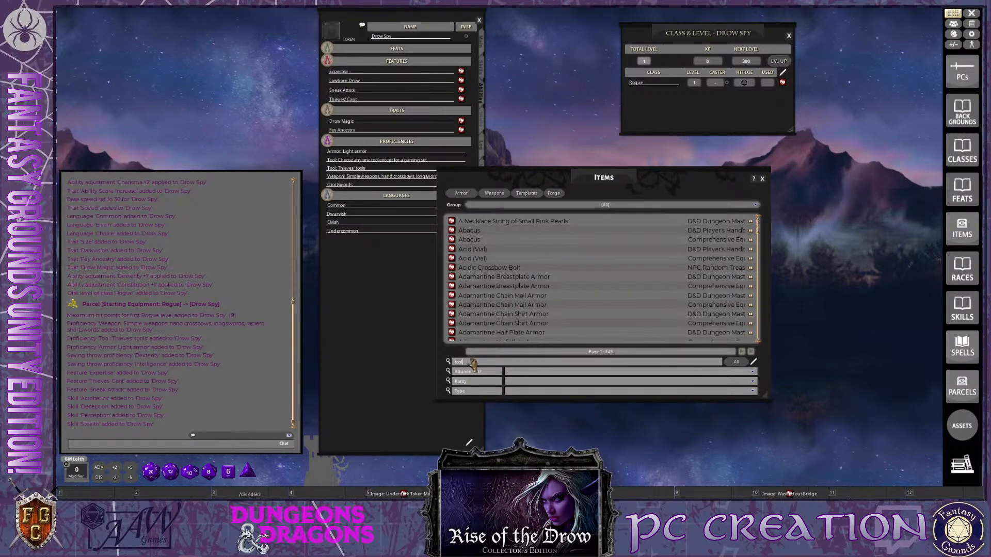
key("Return")
key("ctrl")
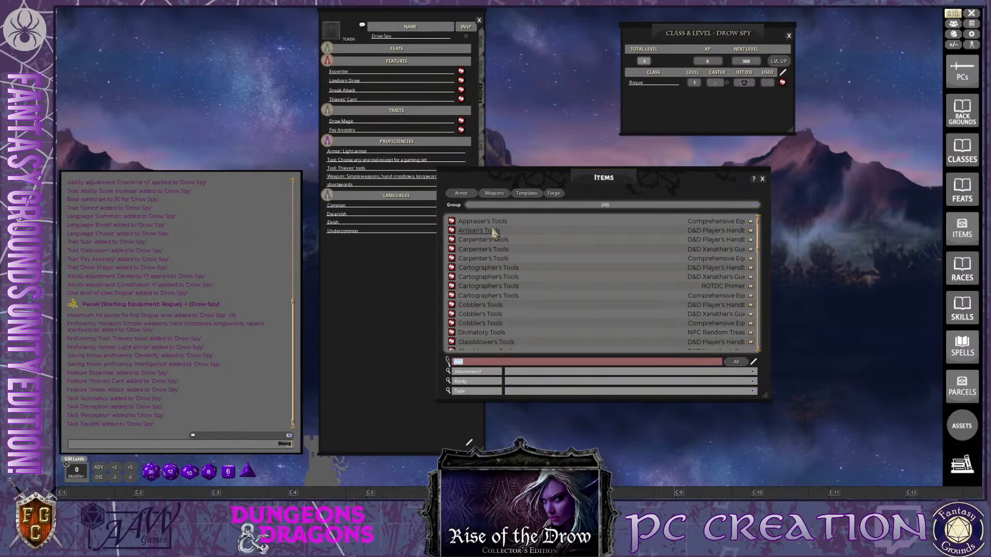
scroll(496, 242, "down", 1)
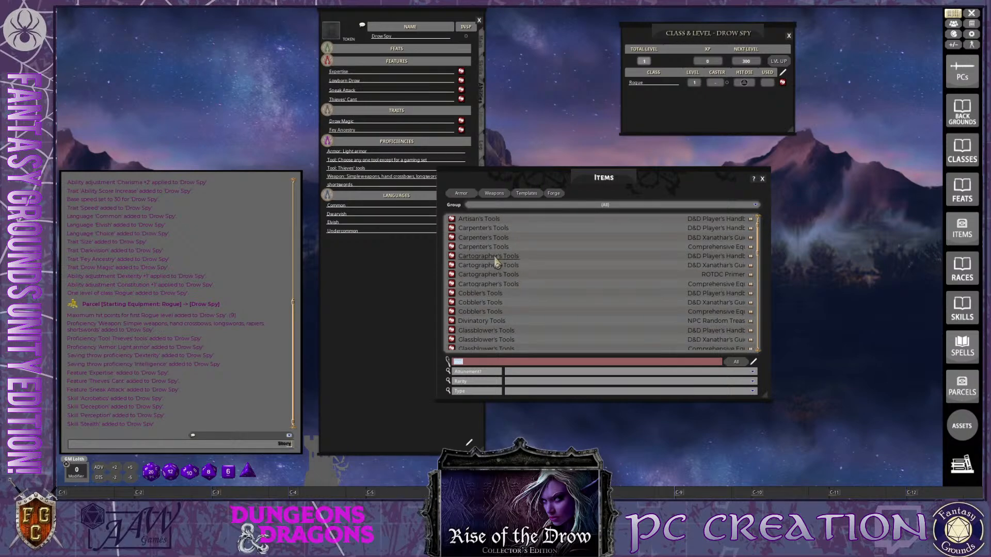
scroll(498, 263, "down", 4)
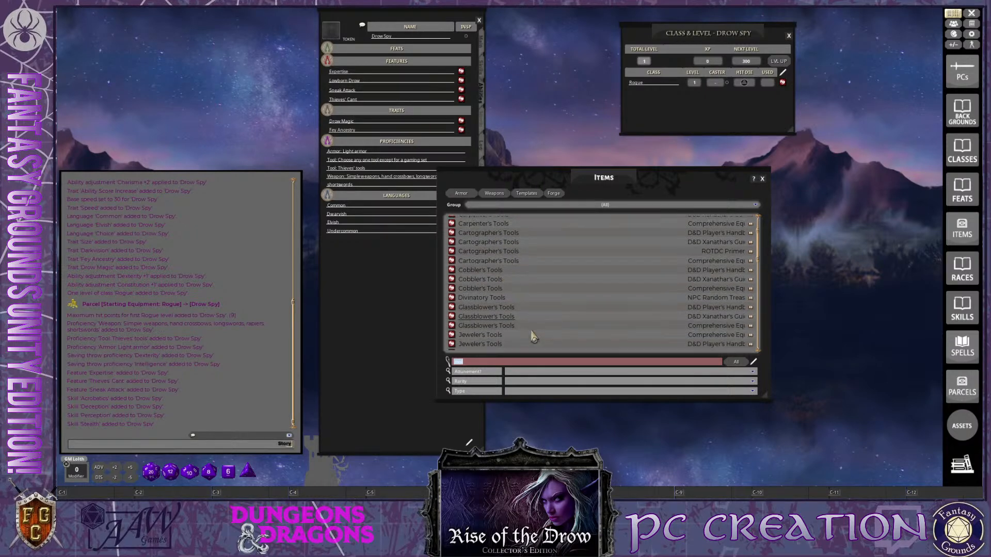
scroll(533, 336, "down", 7)
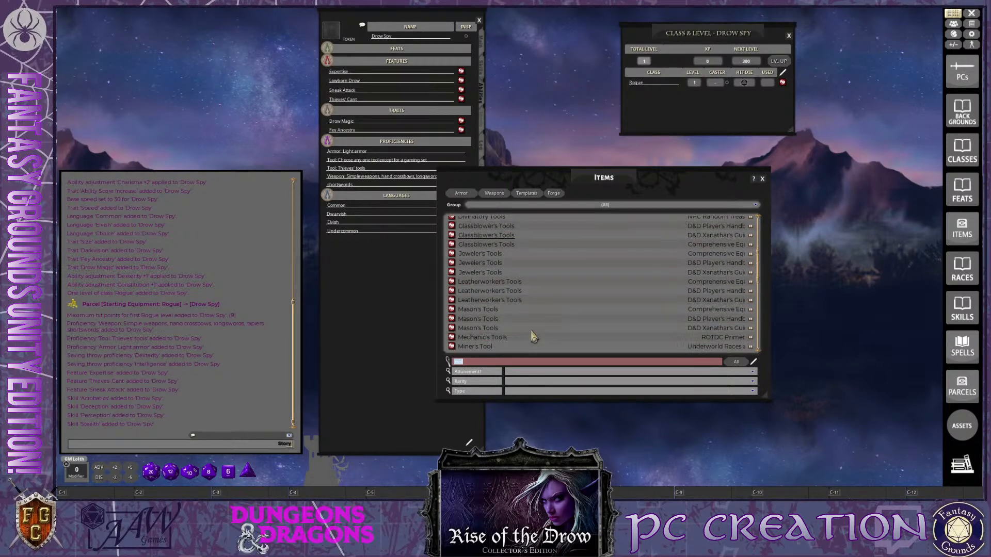
scroll(533, 336, "down", 14)
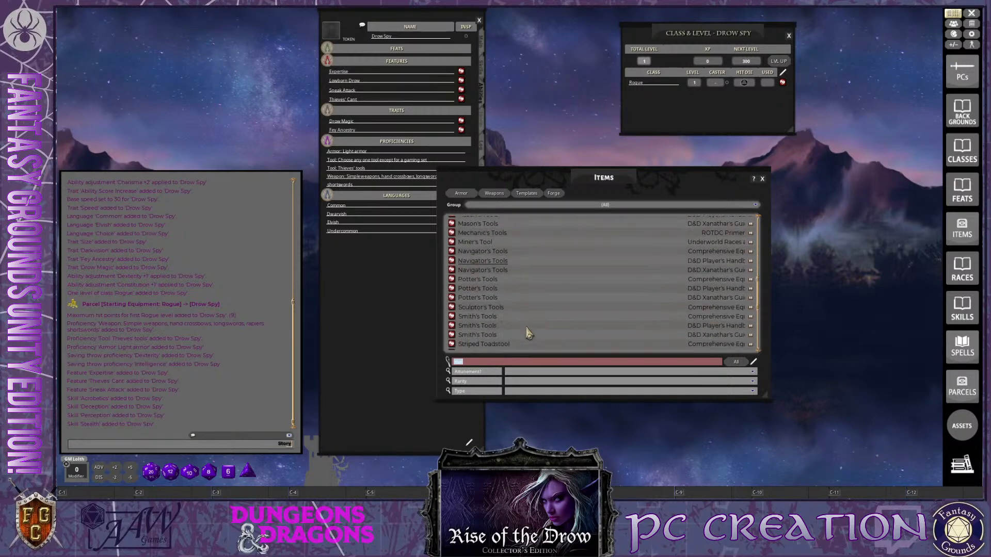
scroll(529, 333, "down", 4)
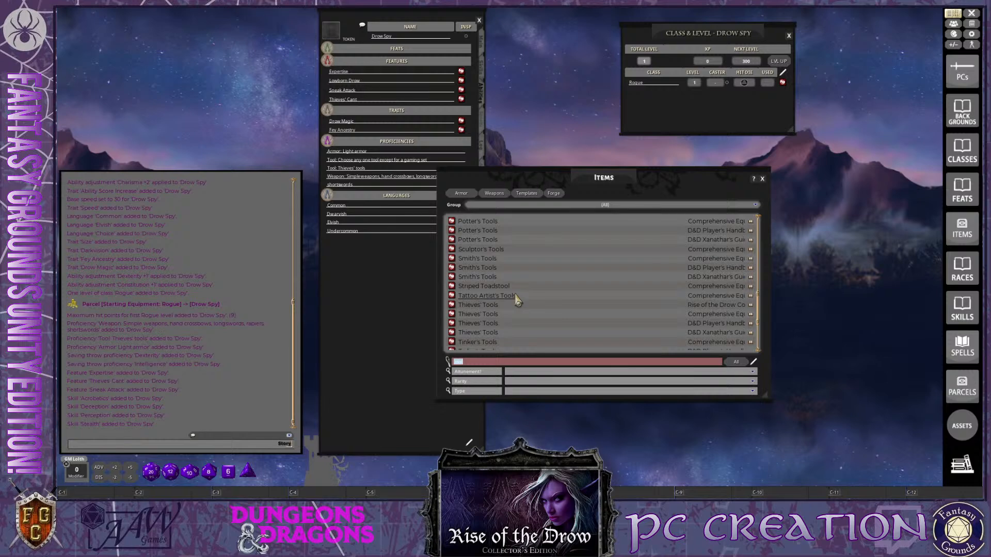
scroll(518, 300, "down", 6)
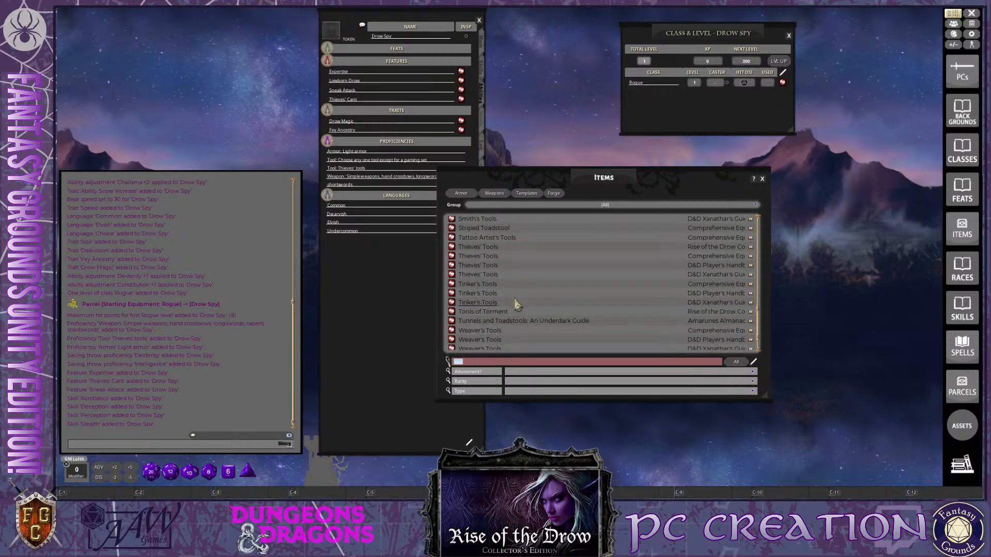
scroll(514, 330, "down", 1)
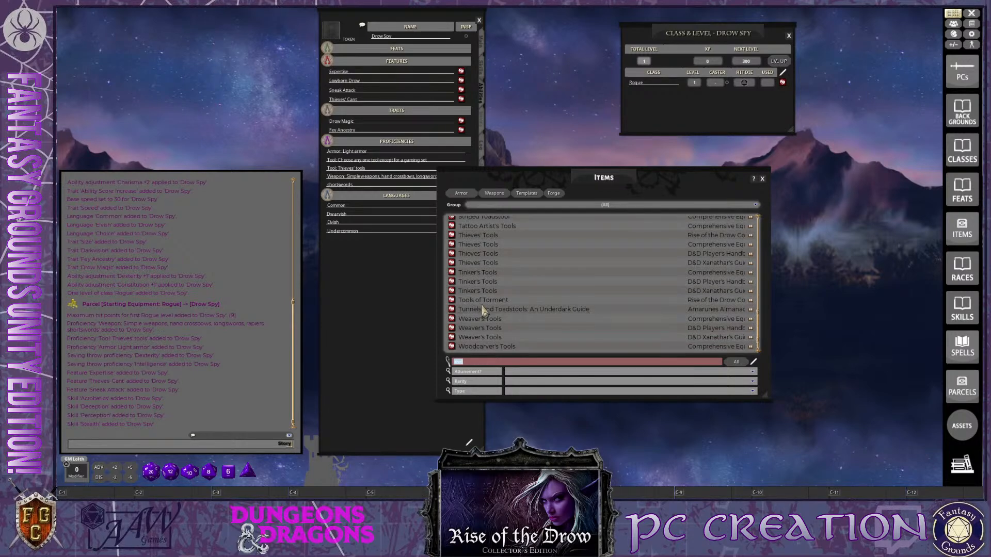
scroll(521, 347, "down", 2)
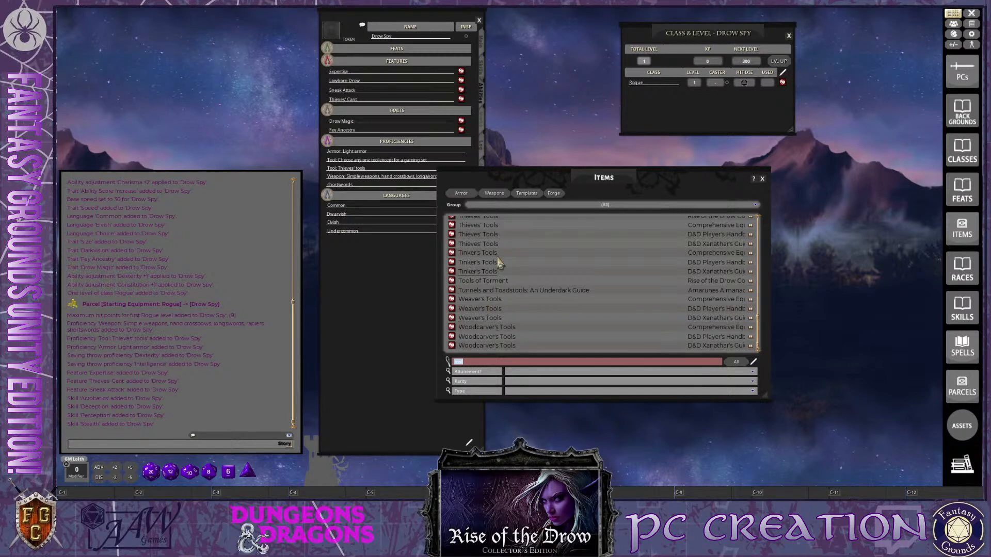
Place the Items list clear of the Drow Spy's sheet, show the skills page and search the items for "Disgu"
left_click_drag(442, 166, 548, 150)
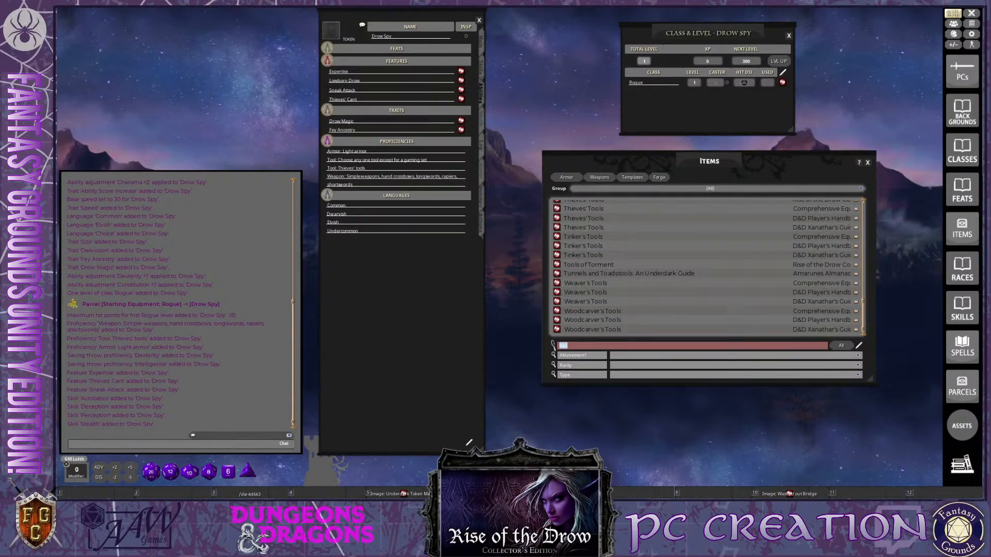
key("ctrl")
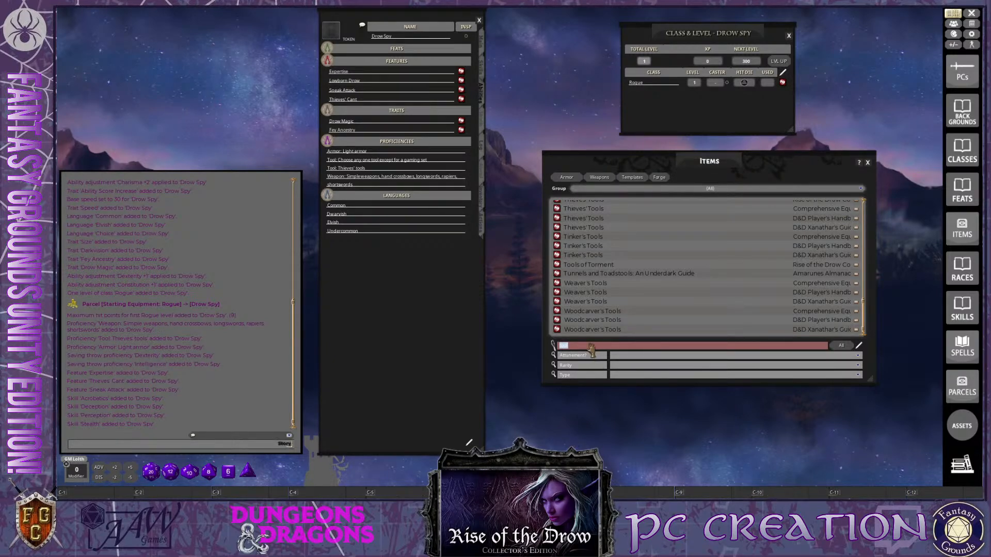
left_click(484, 80)
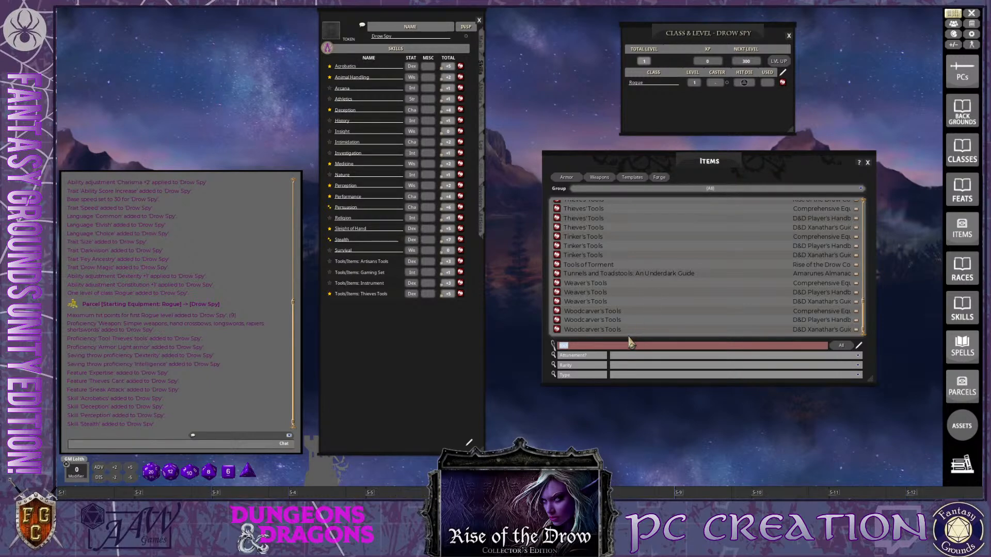
type("isgu")
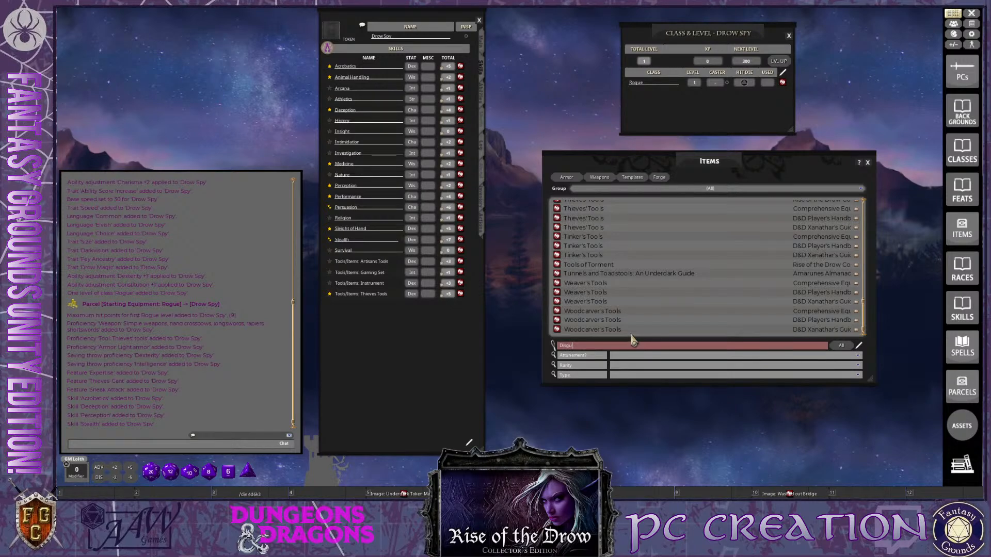
key("Return")
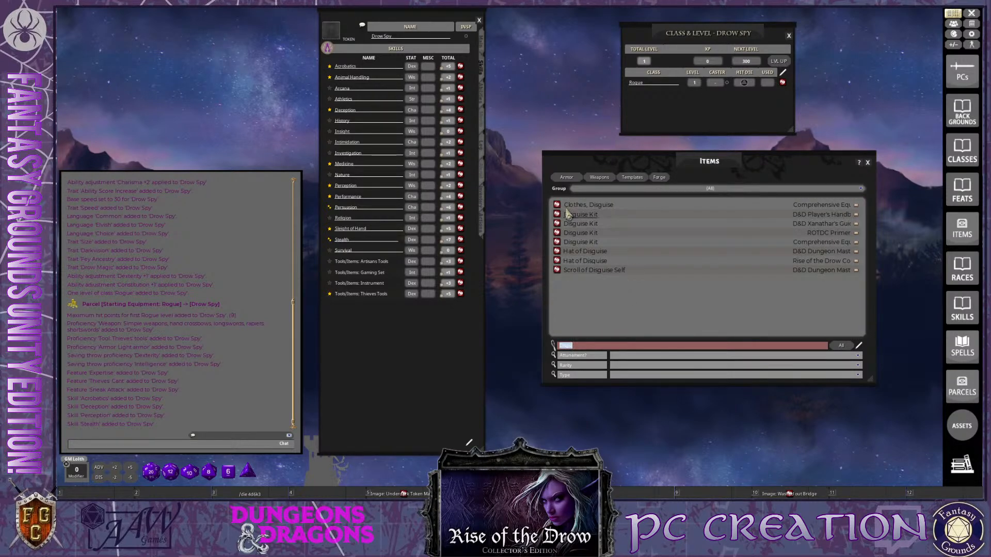
key("ctrl")
key("ctrl")
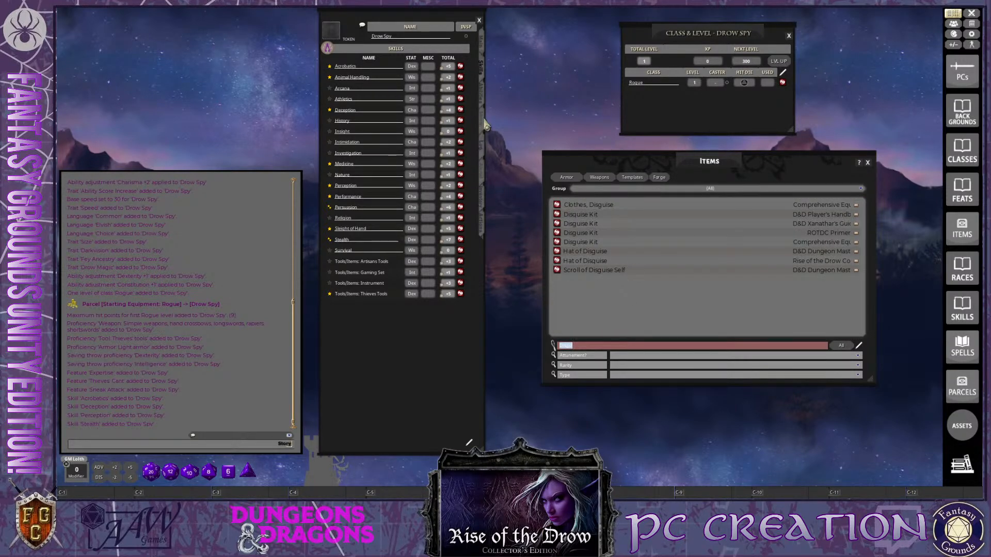
Add the Disguise Kit from the Comprehensive Equipment source to the Drow Spy's equipment
left_click(481, 98)
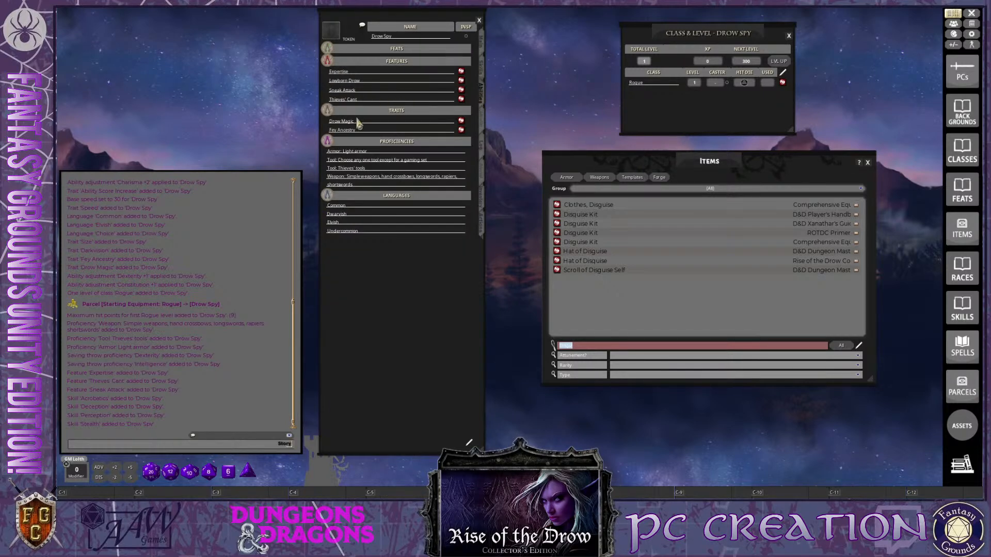
left_click(482, 129)
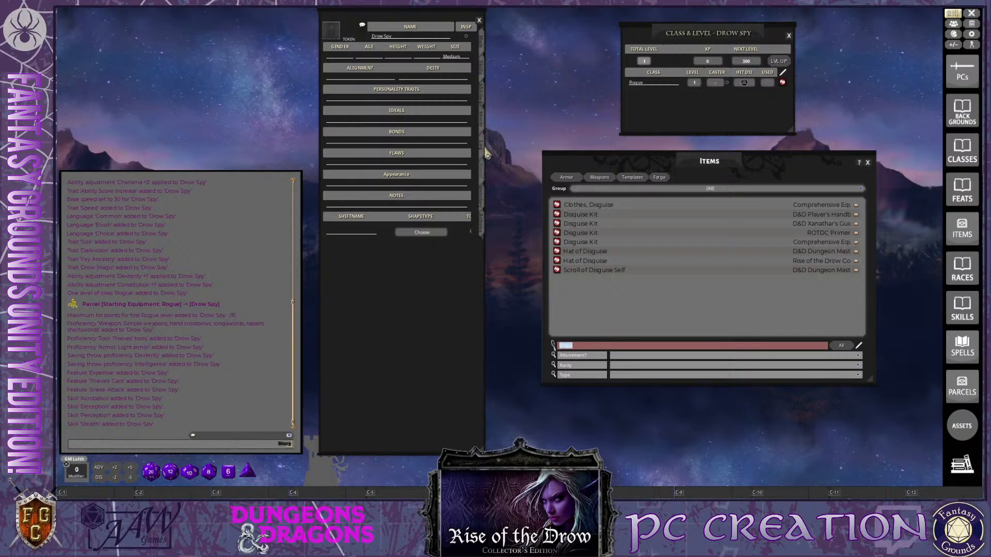
left_click(482, 207)
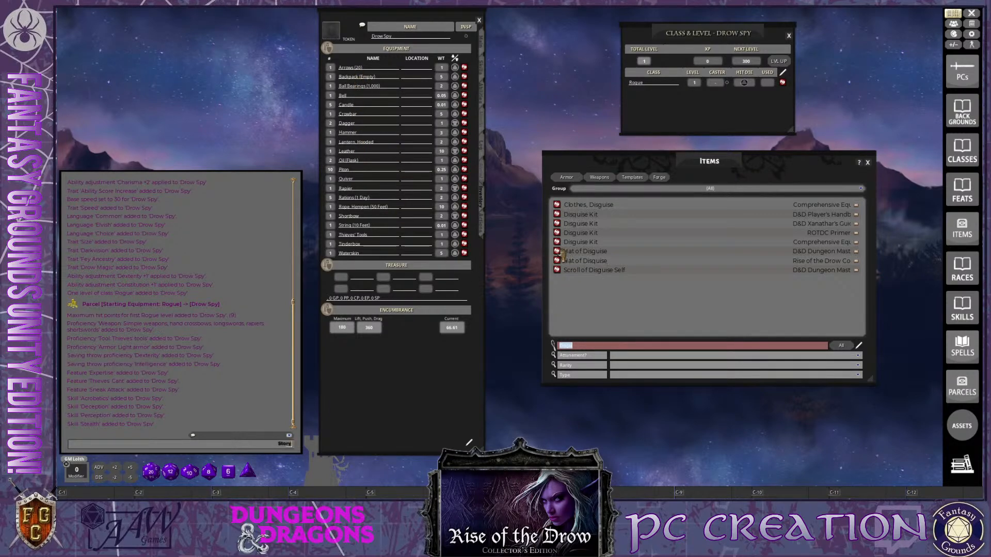
left_click_drag(559, 243, 352, 163)
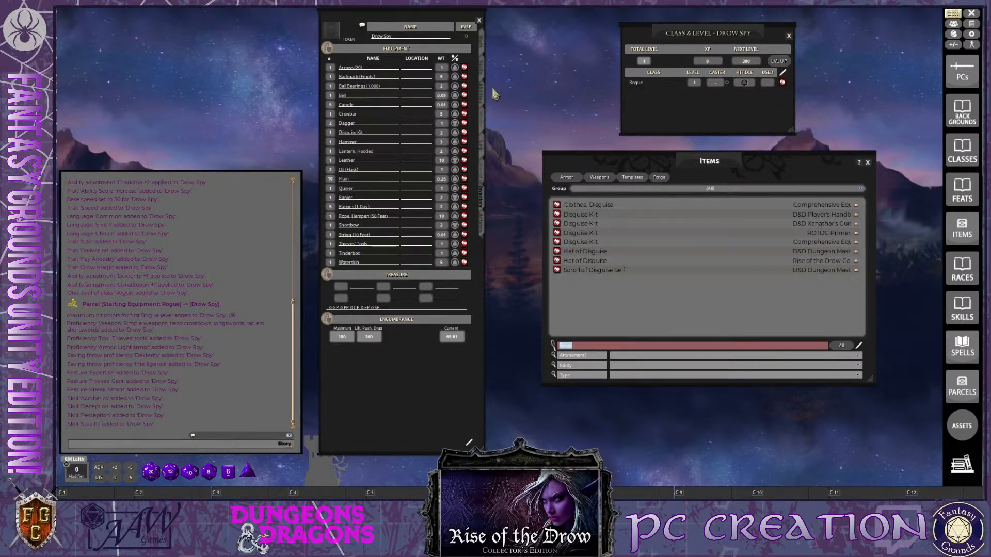
Add a proficient custom skill named "Disguise Kit" to the Drow Spy's skills list
left_click(482, 69)
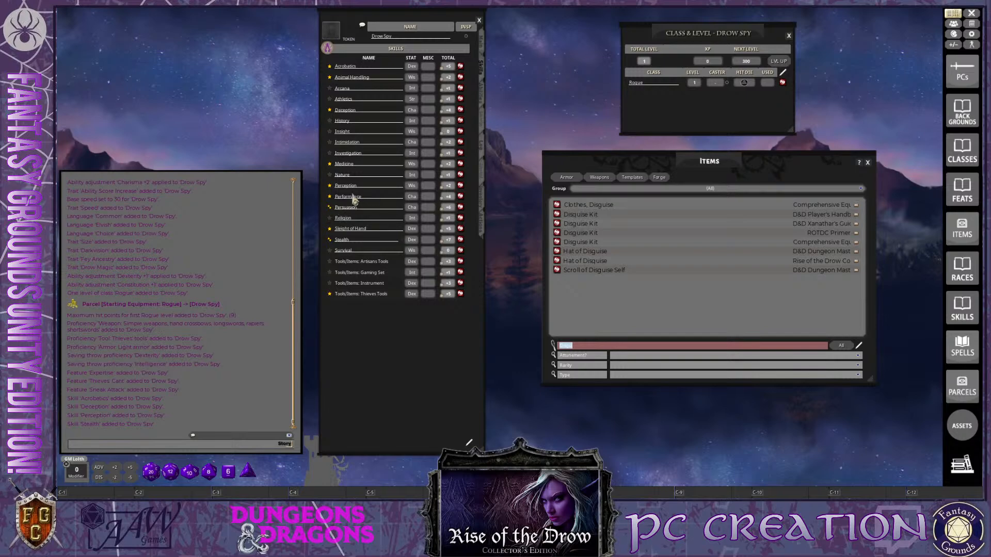
left_click(468, 444)
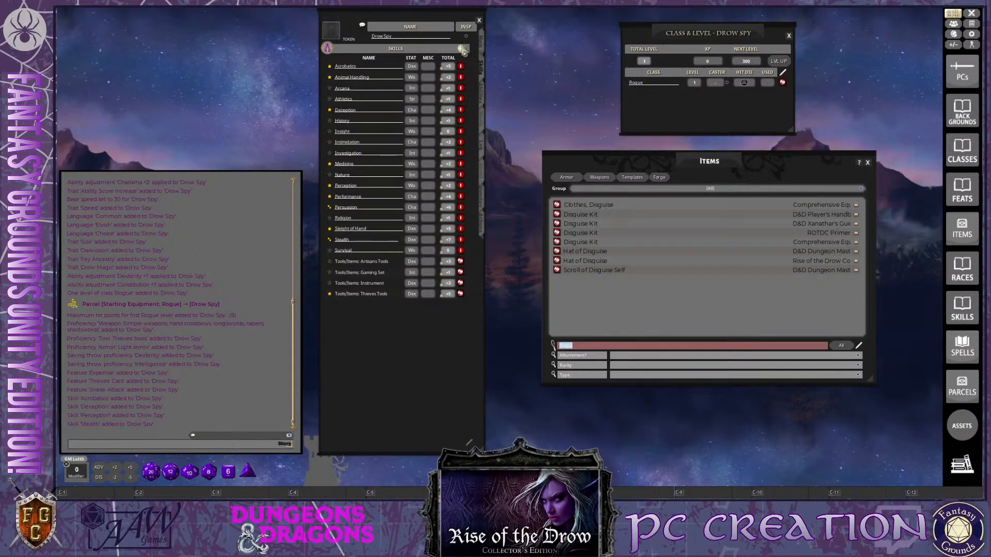
left_click(462, 49)
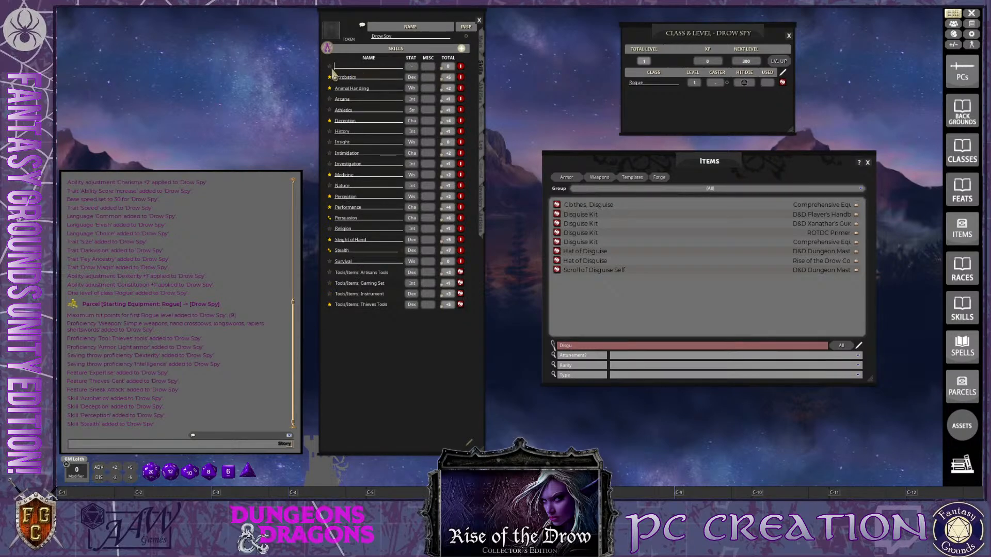
left_click(330, 66)
type("Disguis")
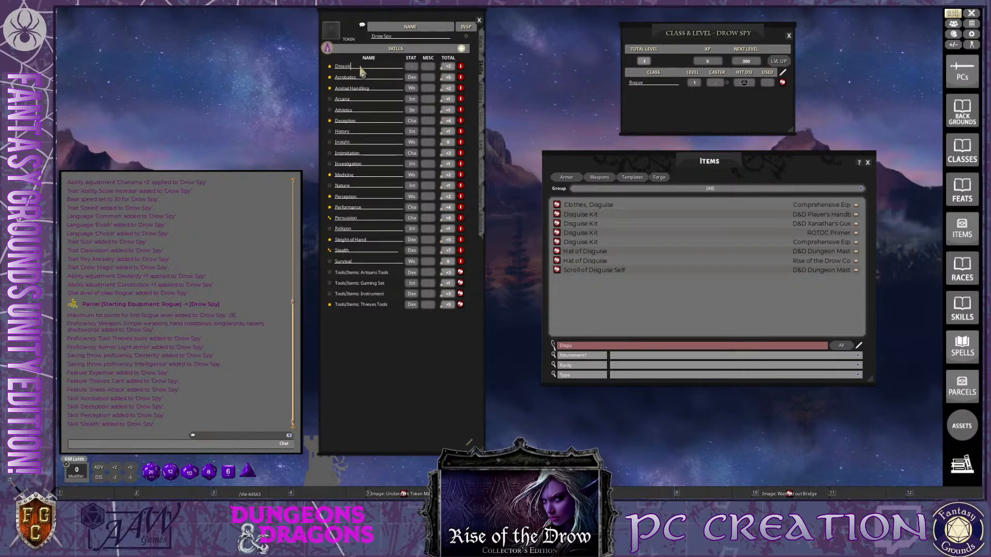
type("e Kit")
Set the Disguise Kit skill's ability to Charisma and close the Items list
left_click(410, 68)
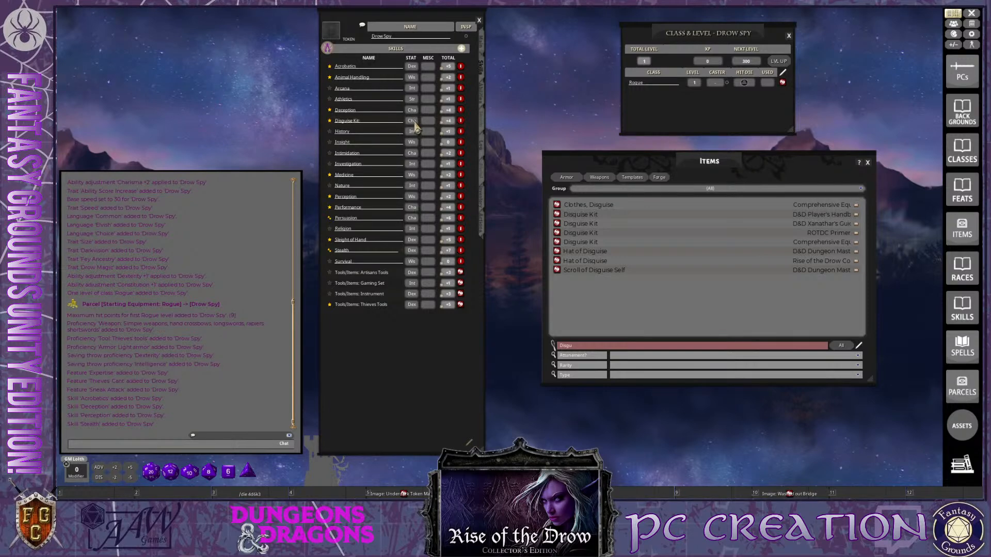
key("ctrl")
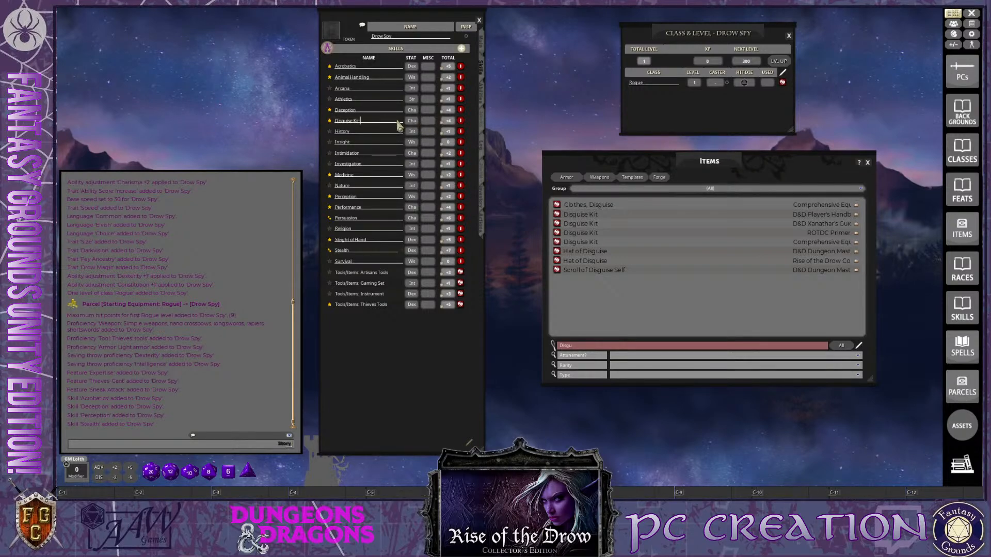
key("ctrl")
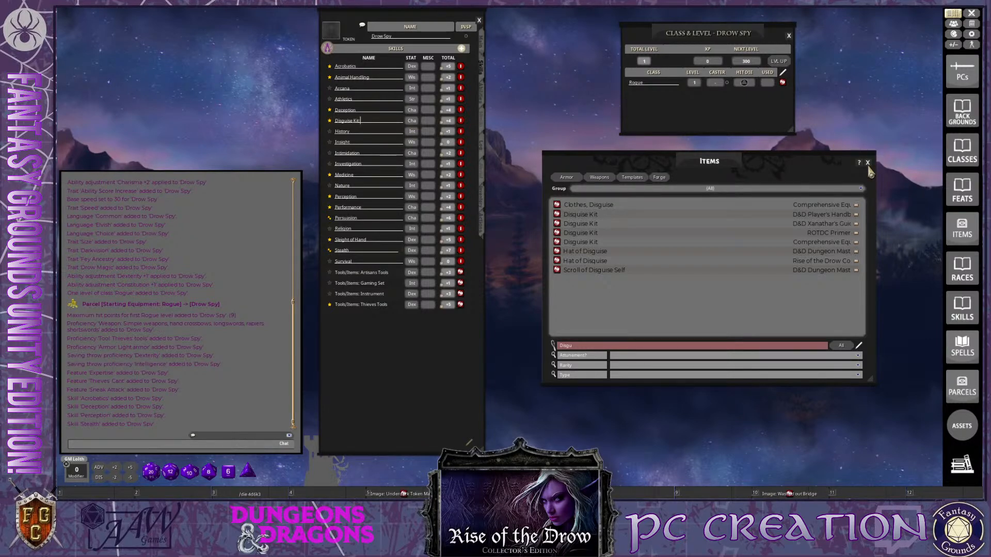
left_click(868, 163)
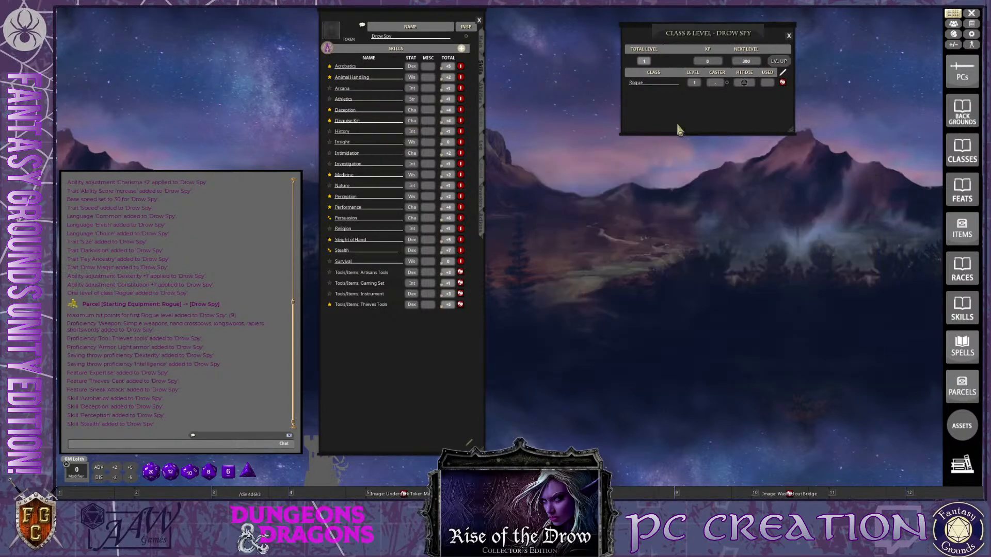
Review the Drow Spy's main, features and skills pages and read the Drow Lowborn background description
left_click(482, 48, "ctrl")
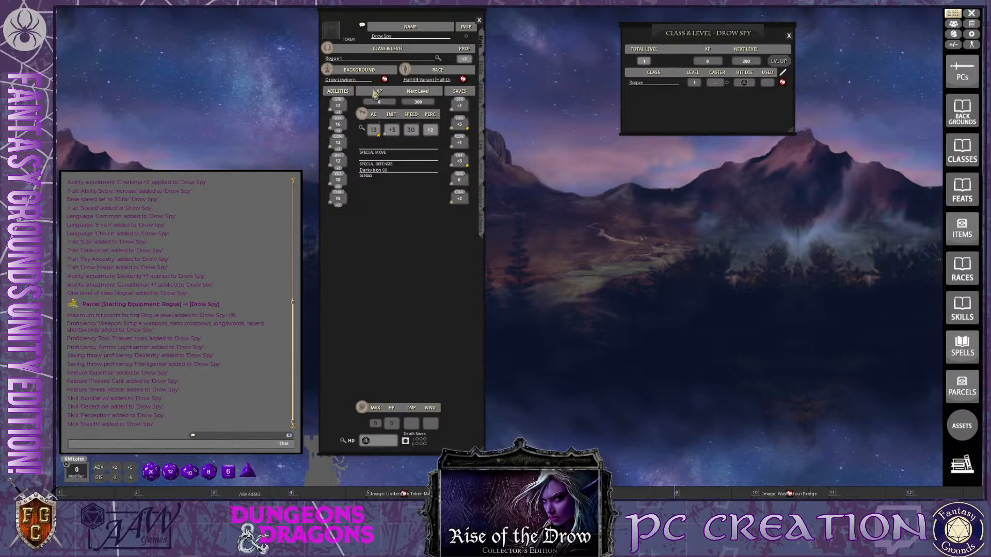
left_click(485, 99)
left_click(484, 76)
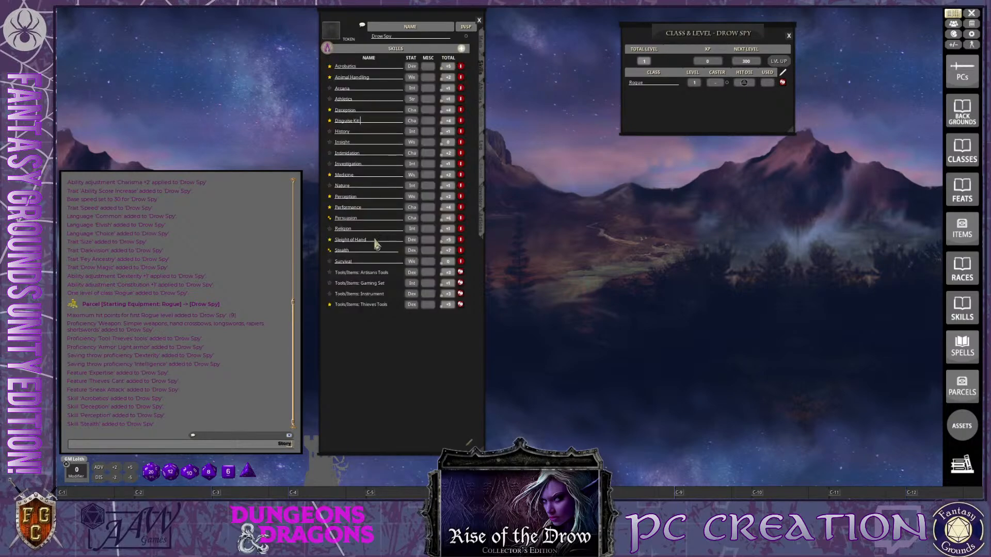
left_click(482, 50)
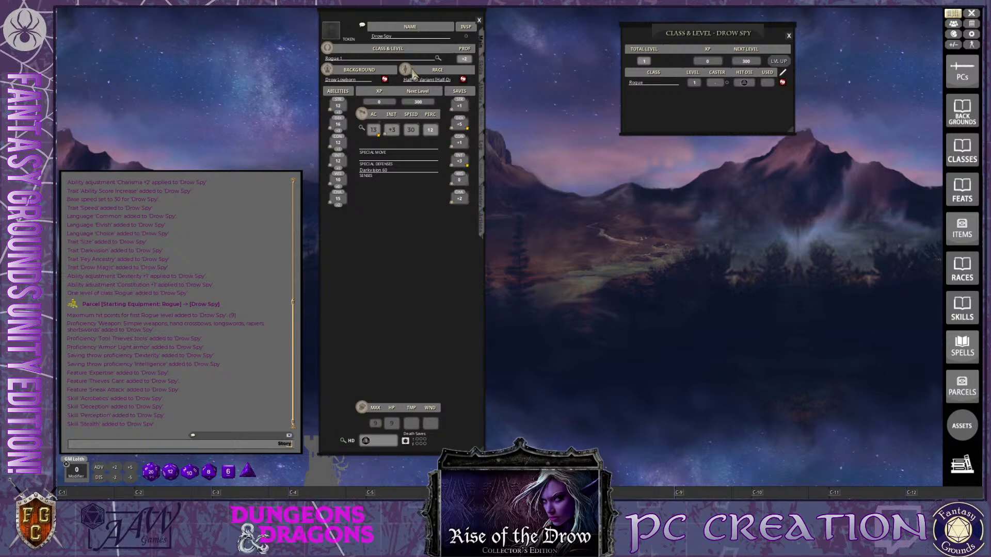
left_click(385, 80)
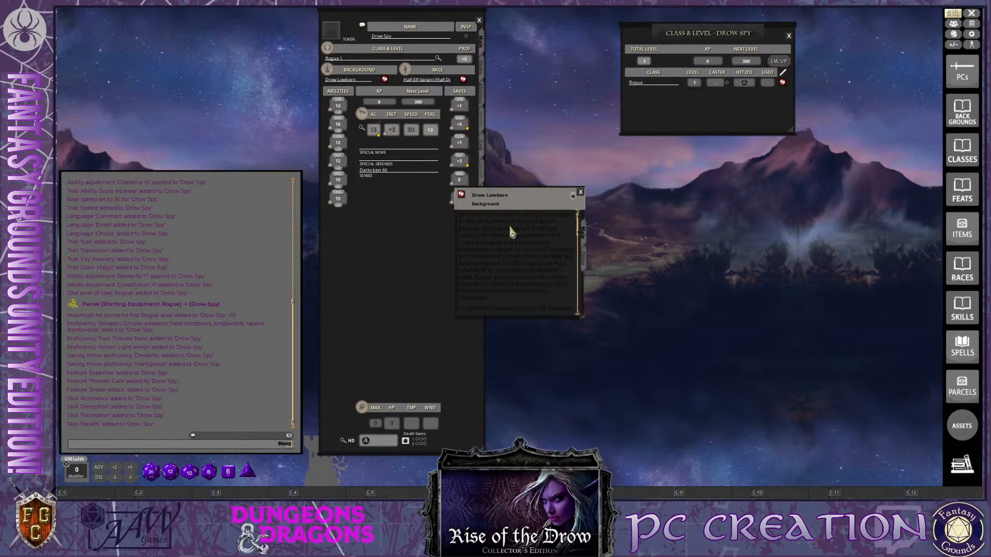
scroll(555, 280, "down", 5)
left_click(580, 193)
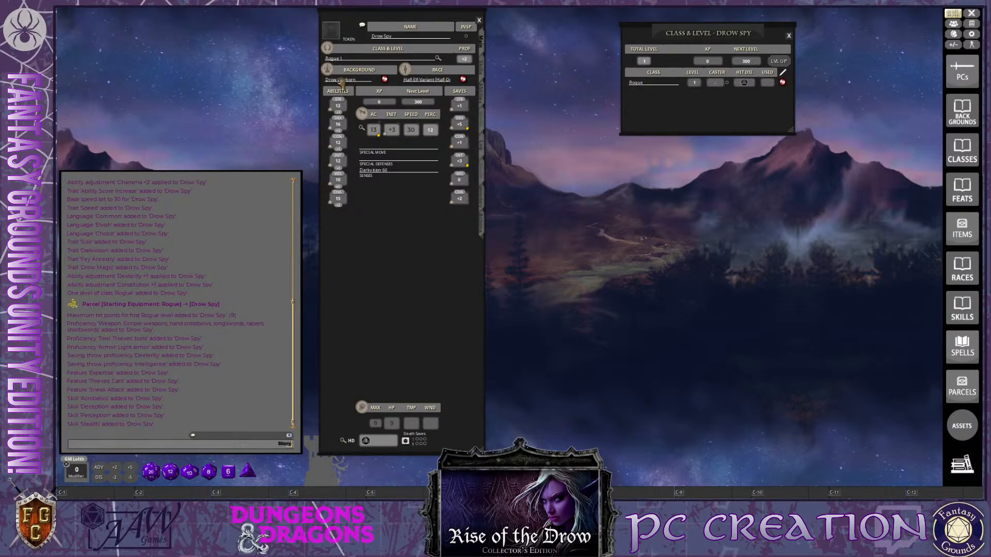
left_click(486, 96)
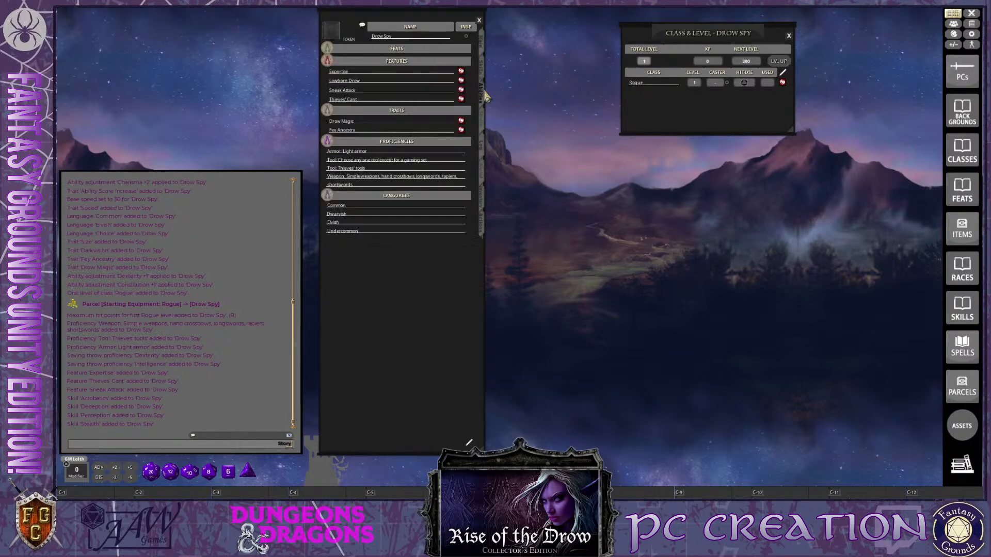
left_click(486, 74)
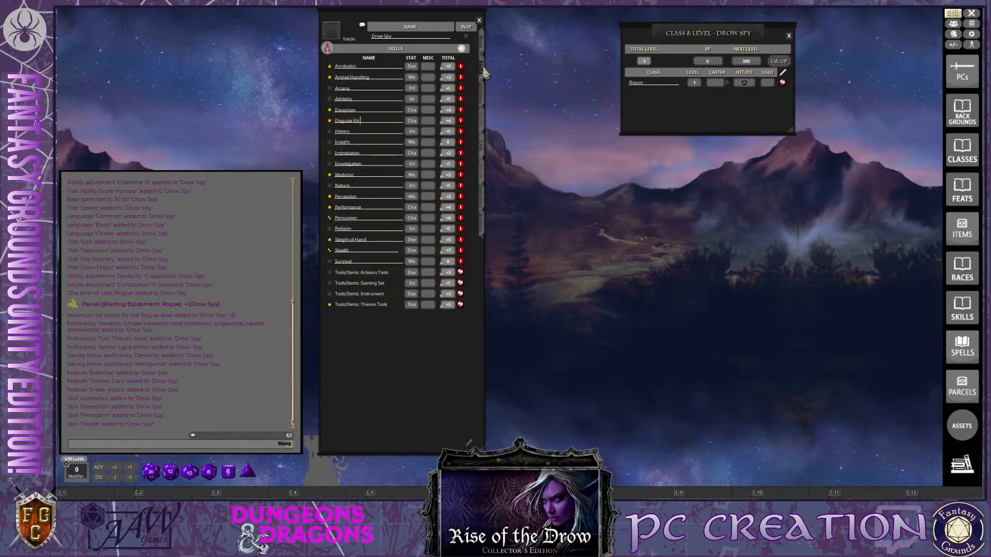
left_click(485, 102)
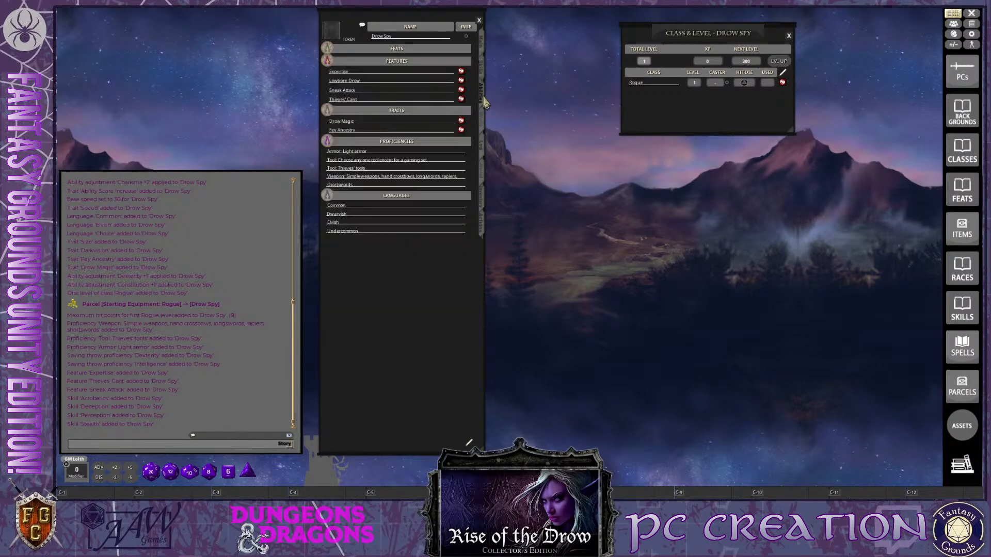
left_click(484, 49)
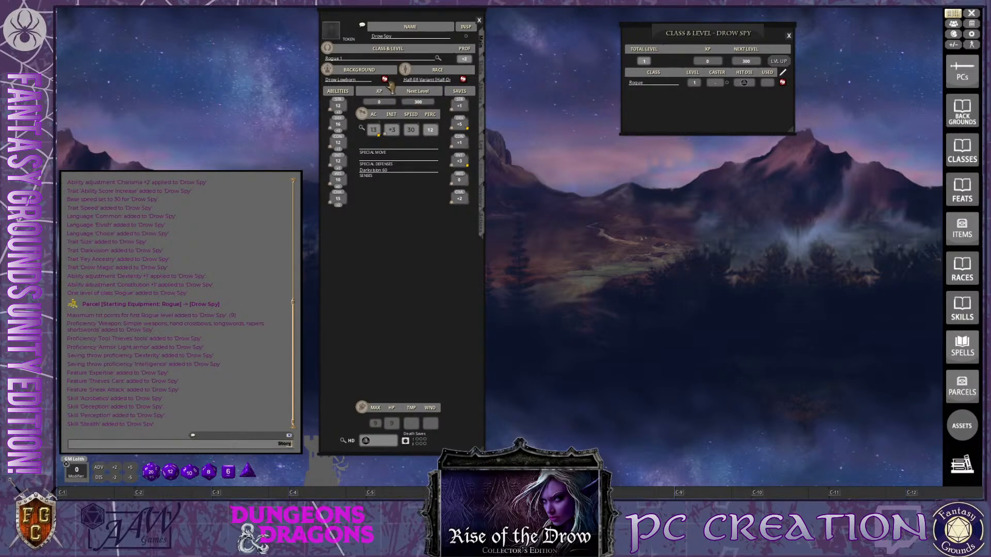
Open the Library, find the D&D Player's Handbook under Core Rules and open its Reference Manual
left_click(969, 466)
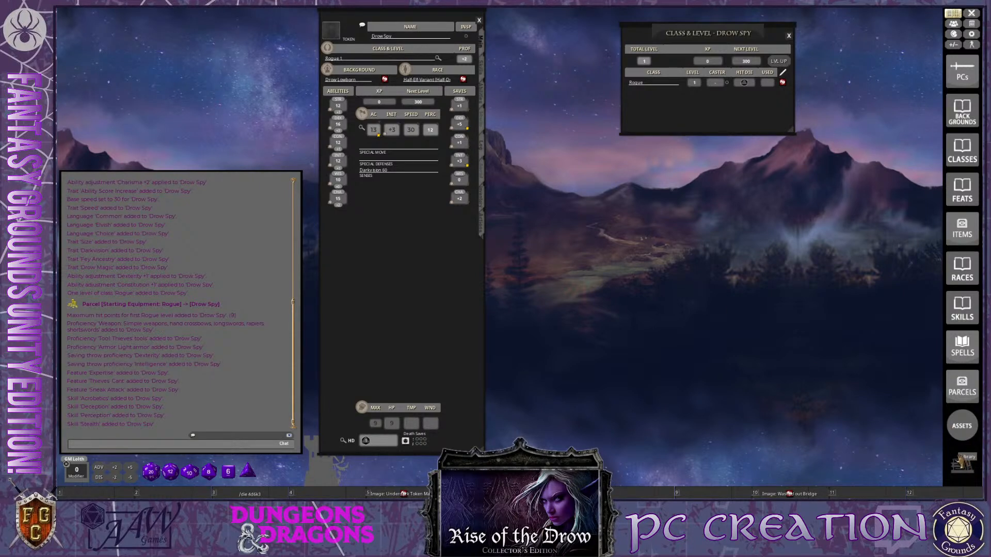
left_click_drag(447, 52, 644, 84)
scroll(626, 310, "down", 5)
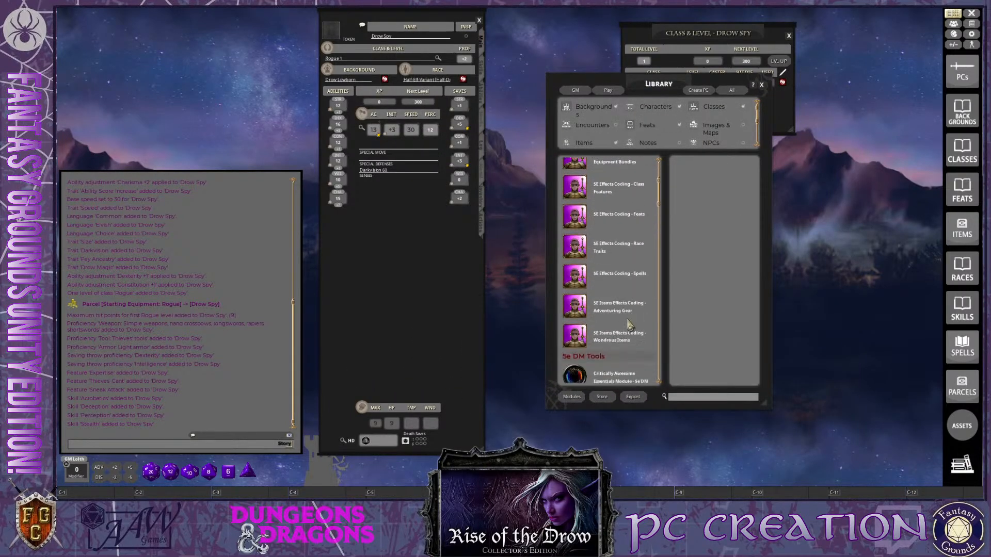
scroll(626, 329, "down", 6)
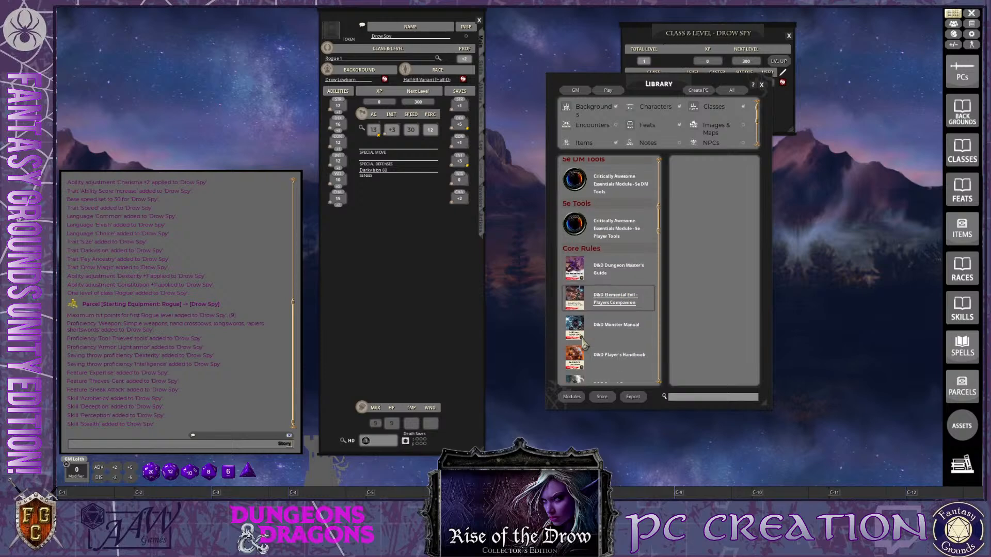
left_click(617, 311)
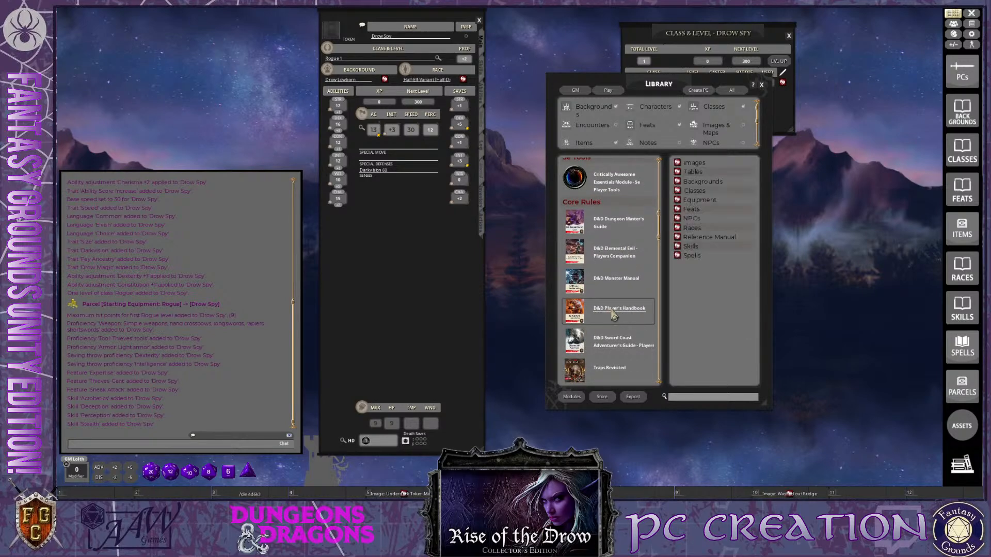
key("ctrl")
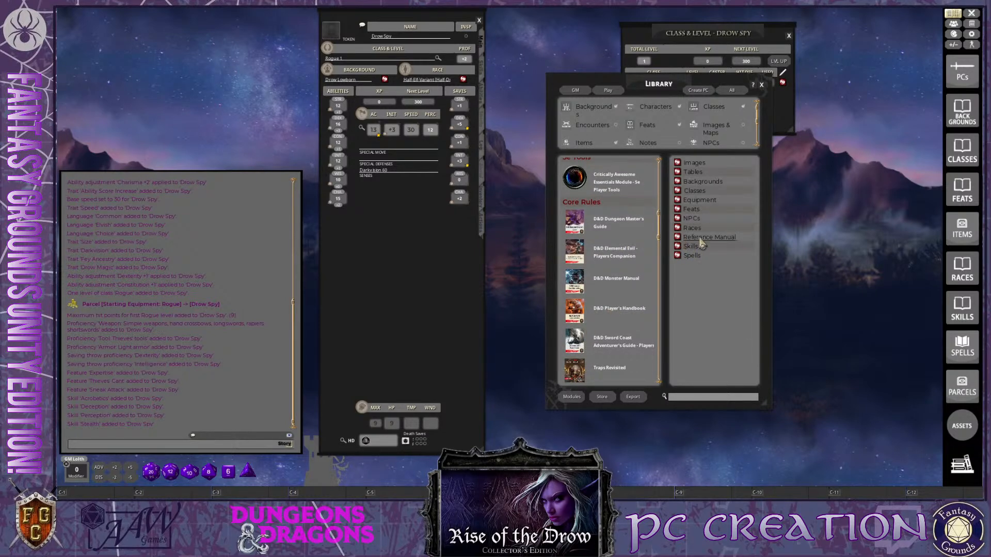
left_click(678, 238)
Close the Library, then place the Reference window beside the character sheet and enlarge it to fill the free space
left_click(761, 84, "ctrl")
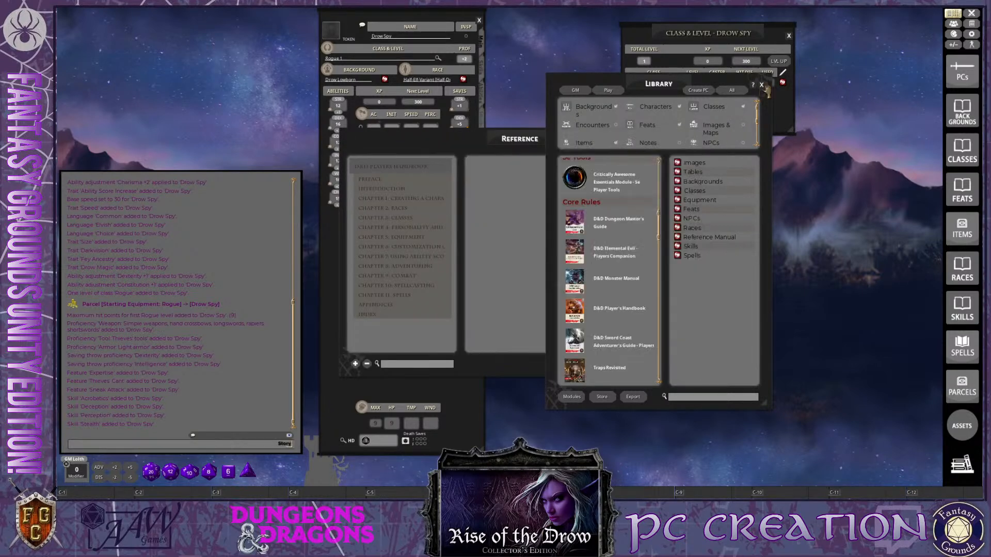
left_click_drag(530, 147, 685, 51)
left_click_drag(850, 279, 920, 478)
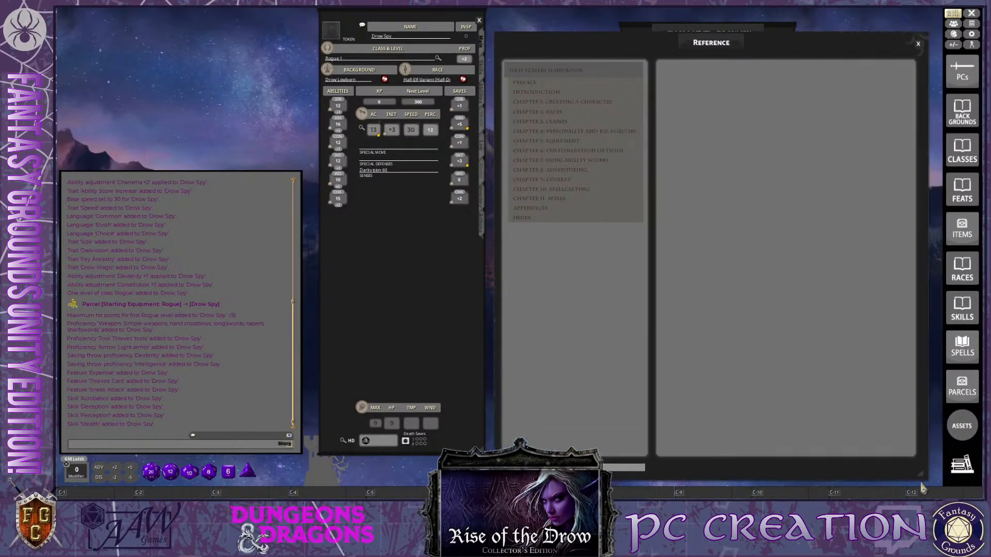
Read the Step-by-Step Characters page of Chapter 1, examining the Fantasy Grounds section on the suggested order of character creation
left_click(541, 105)
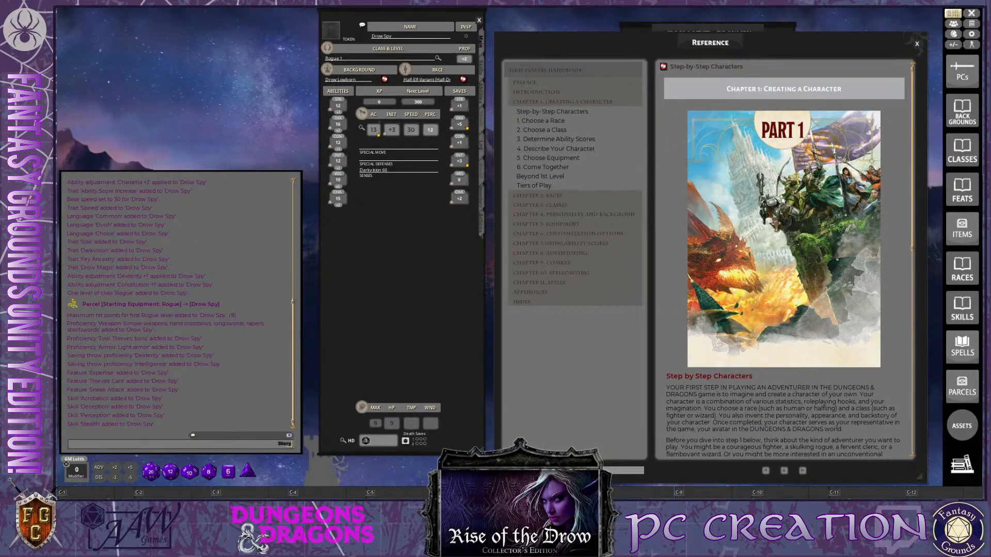
scroll(772, 288, "down", 5)
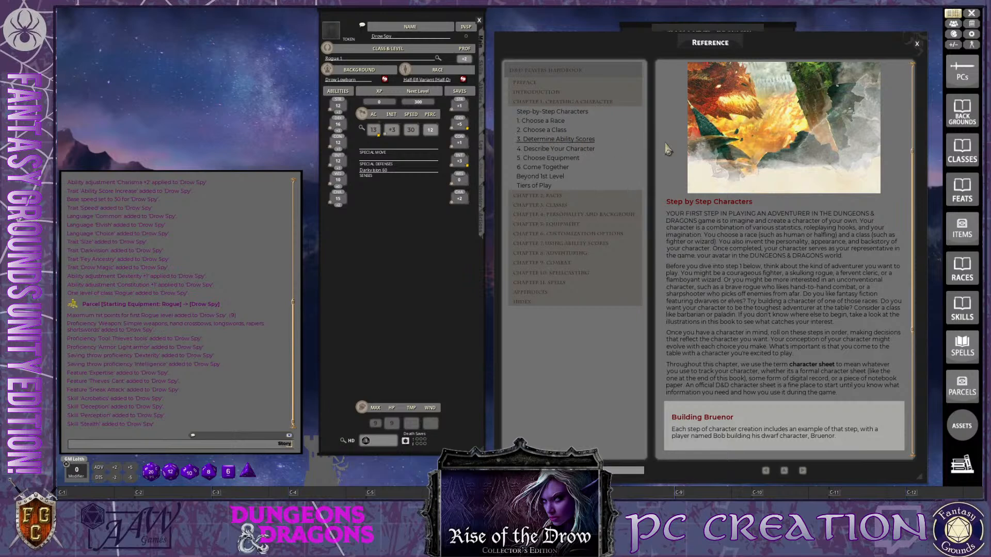
scroll(769, 223, "down", 1)
scroll(769, 223, "up", 2)
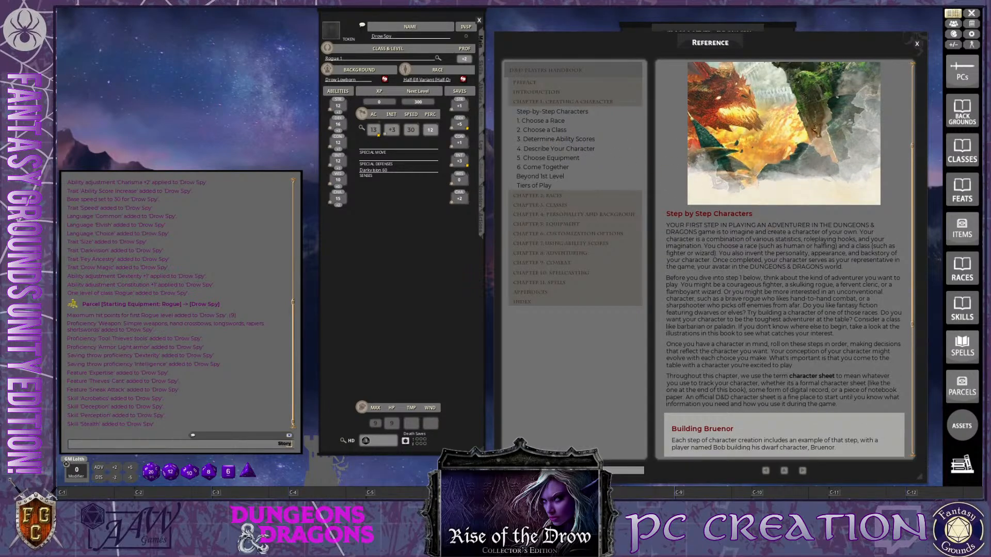
key("ctrl")
scroll(797, 284, "down", 3)
scroll(798, 284, "down", 14)
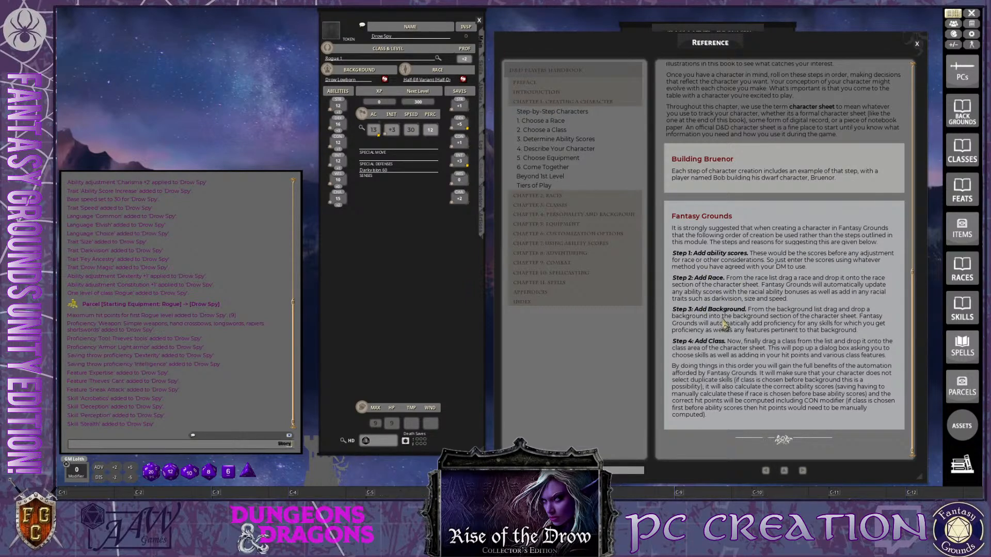
scroll(725, 323, "up", 2)
scroll(724, 323, "up", 9)
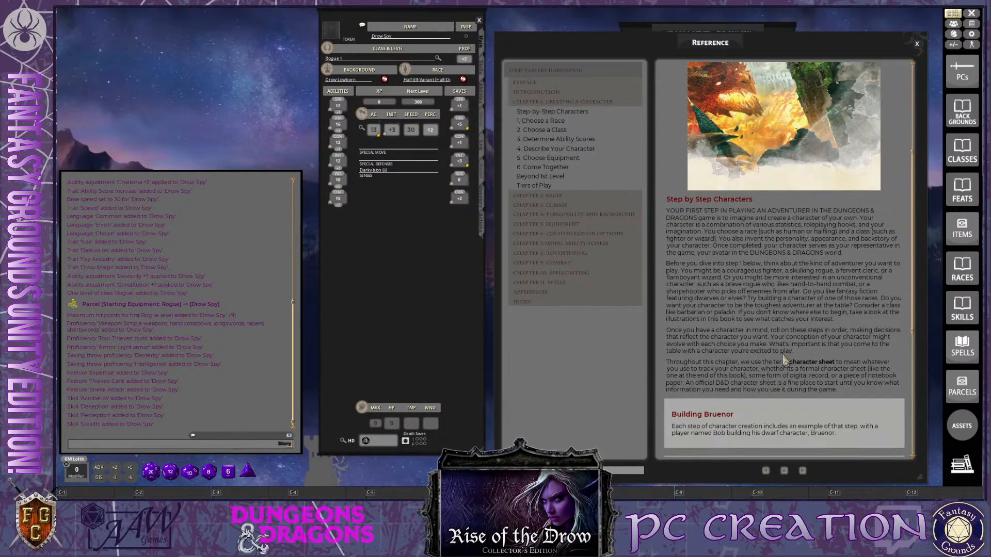
scroll(783, 369, "down", 9)
scroll(781, 371, "up", 10)
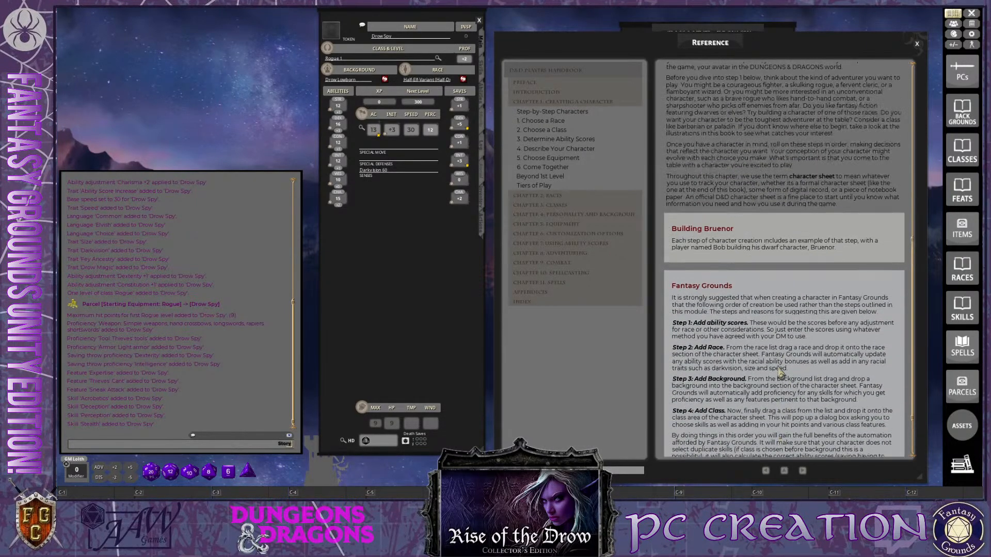
scroll(778, 359, "up", 5)
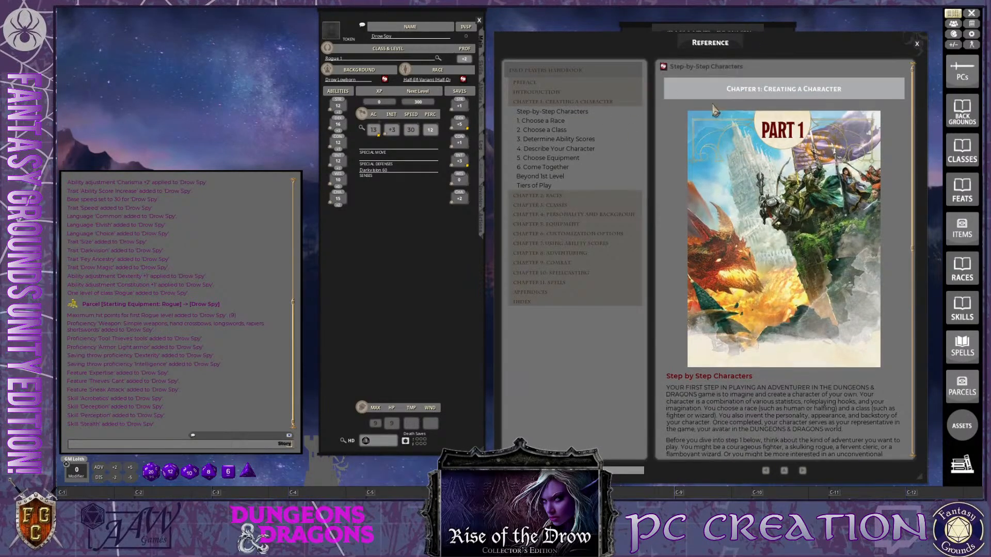
scroll(779, 271, "down", 1)
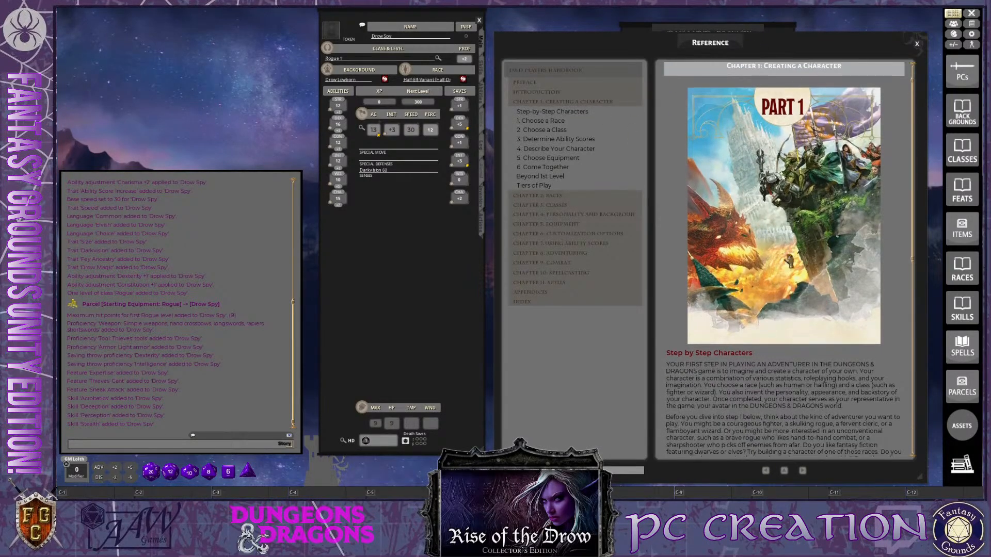
Close the Reference window and move the Class & Level window next to the Drow Spy's character sheet
left_click(918, 45)
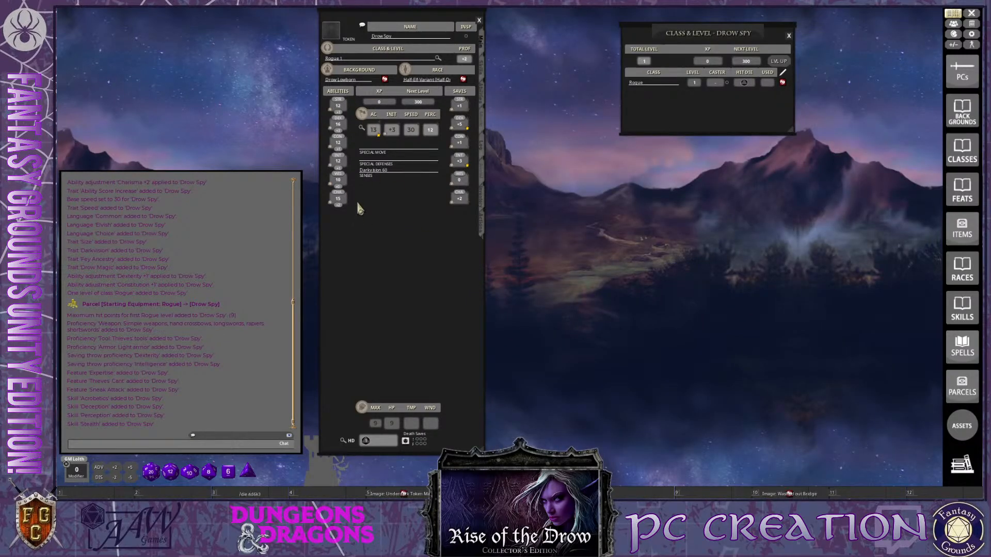
left_click_drag(690, 99, 572, 100)
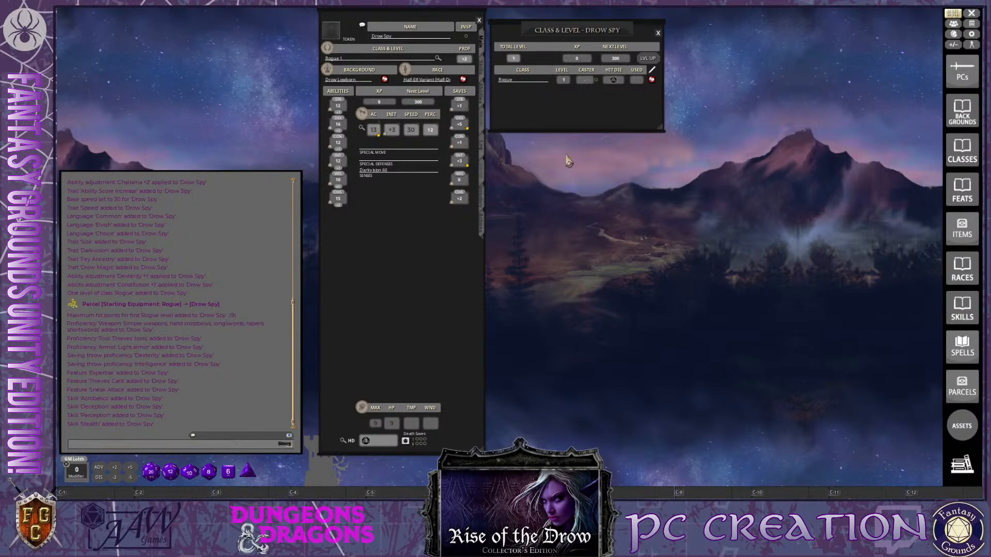
key("ctrl")
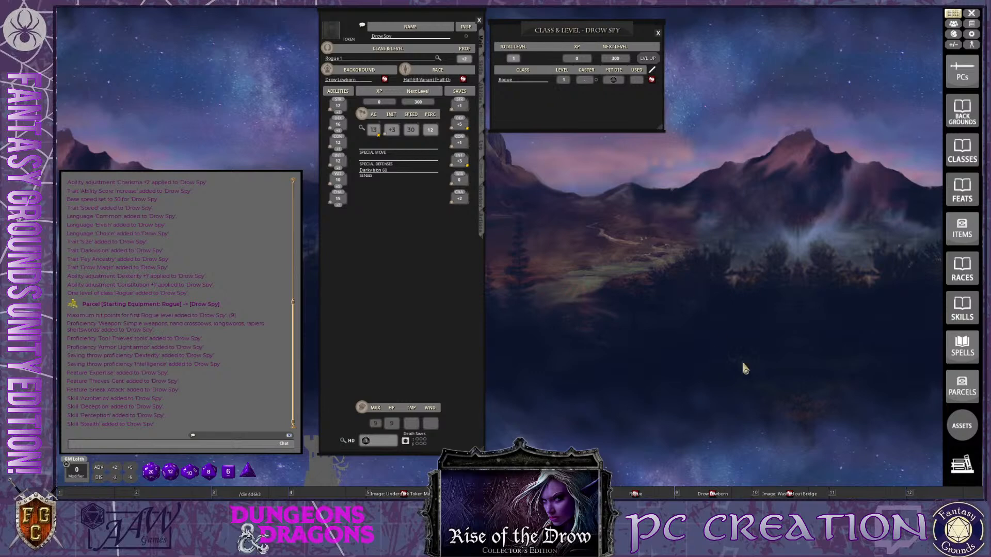
Level up the Drow Spy to level 2 by adding another Rogue level in the Class & Level window
key("ctrl")
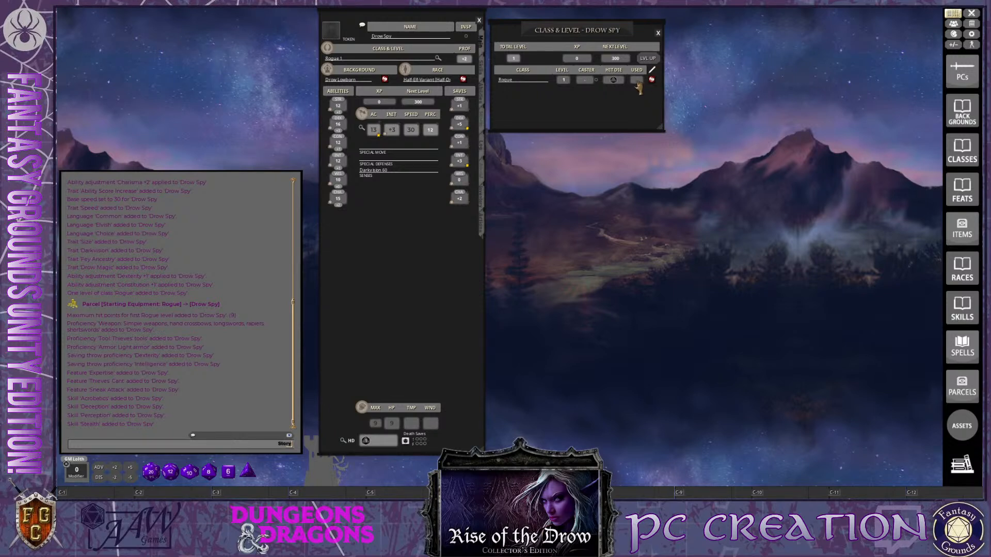
key("ctrl")
left_click_drag(577, 104, 577, 103)
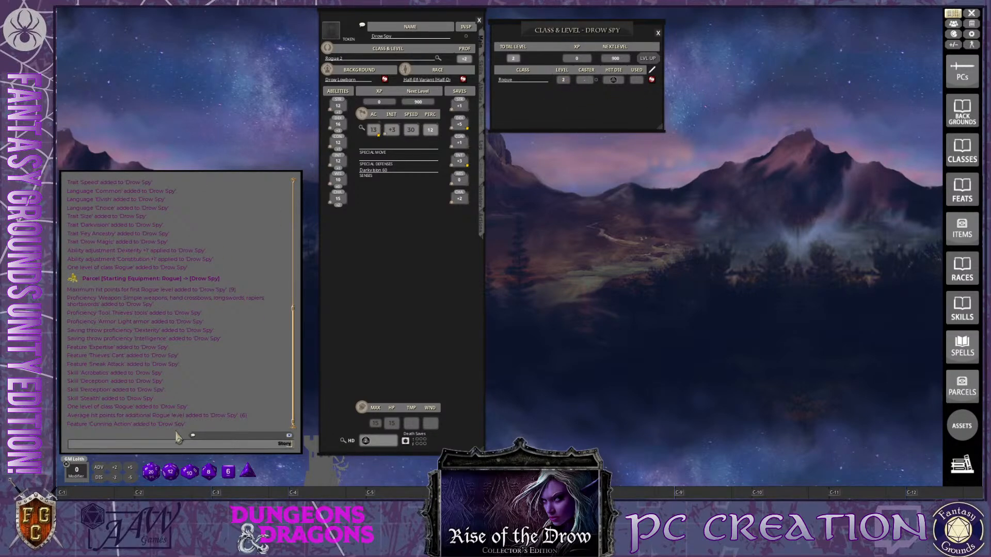
Review the Drow Spy's skills and the features, traits and proficiencies on the level 2 character sheet
left_click(483, 72)
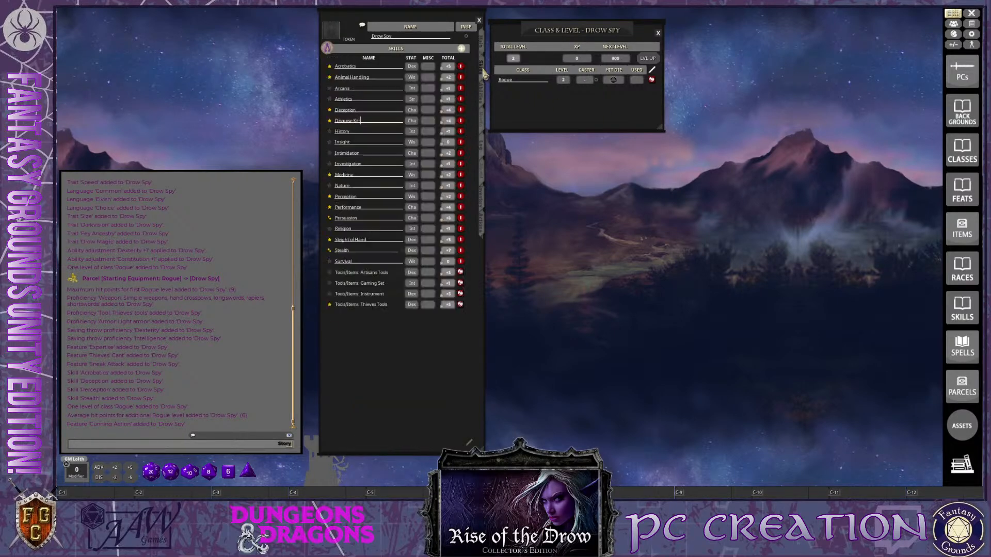
left_click(485, 100)
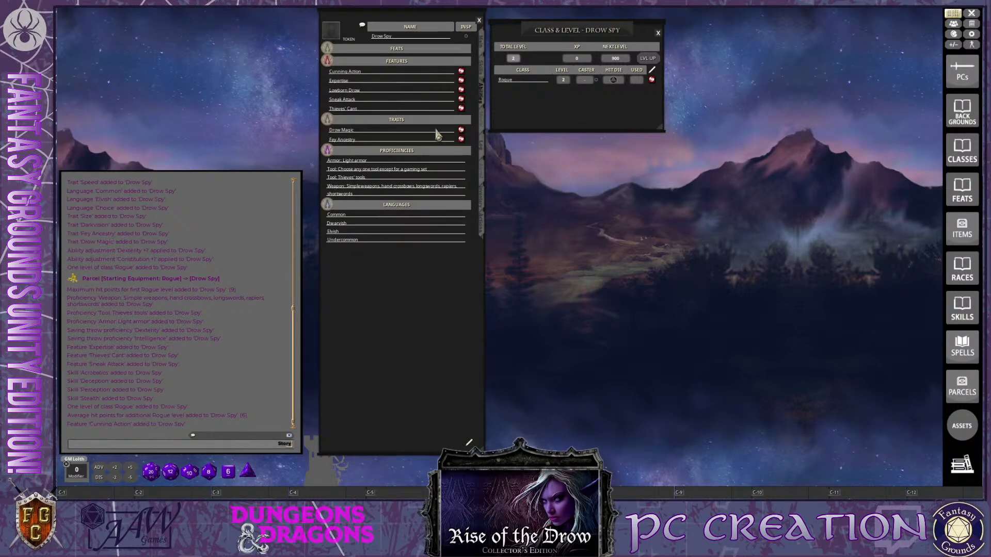
left_click(484, 75)
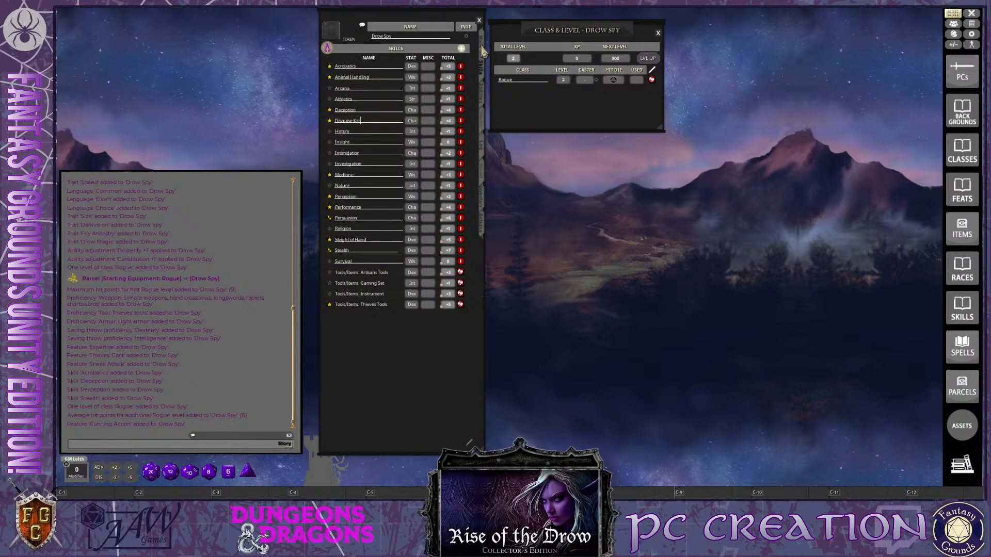
left_click(483, 101)
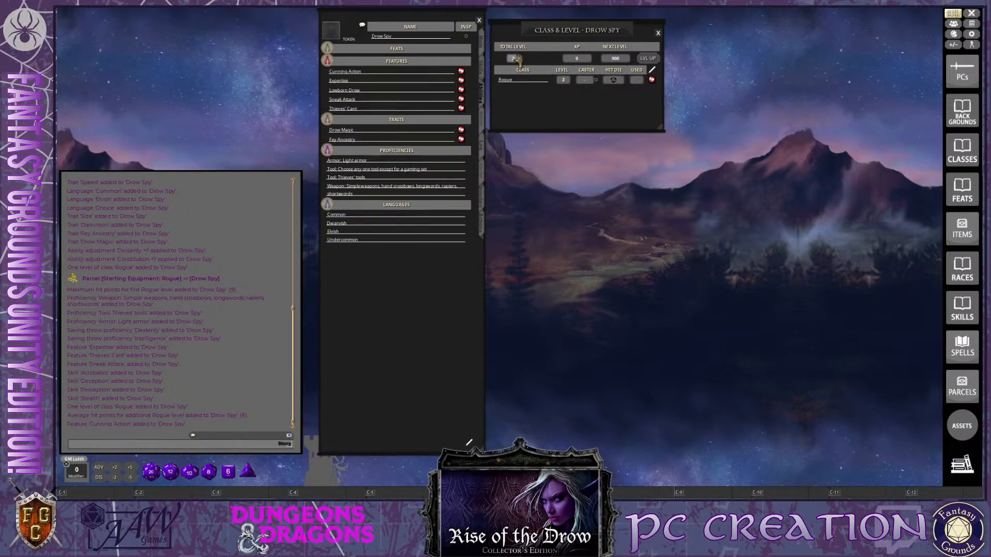
Raise the Drow Spy to Rogue level 3 and look through the Roguish Archetype options in the specialization selection
left_click_drag(652, 81, 538, 100)
left_click_drag(701, 142, 794, 25)
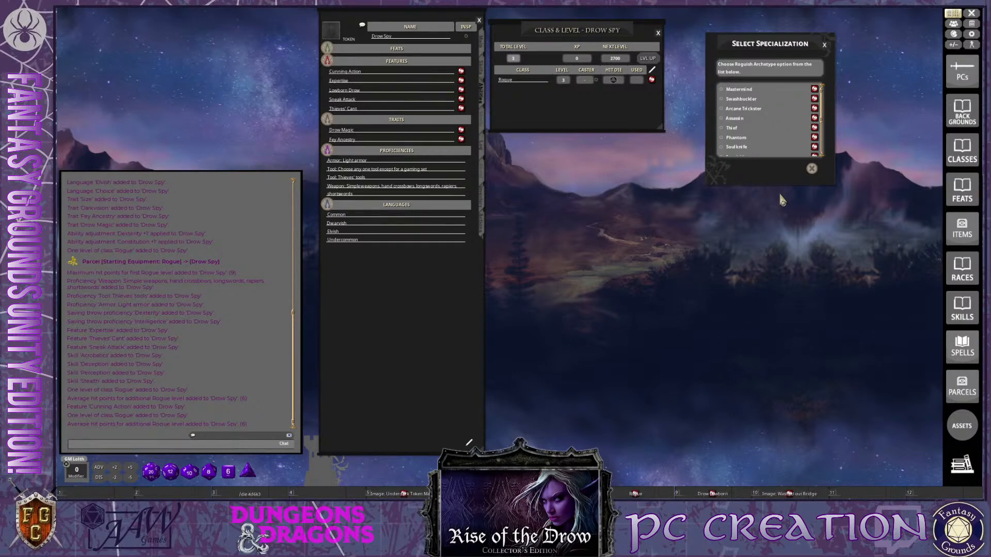
scroll(781, 113, "down", 2)
scroll(781, 114, "up", 2)
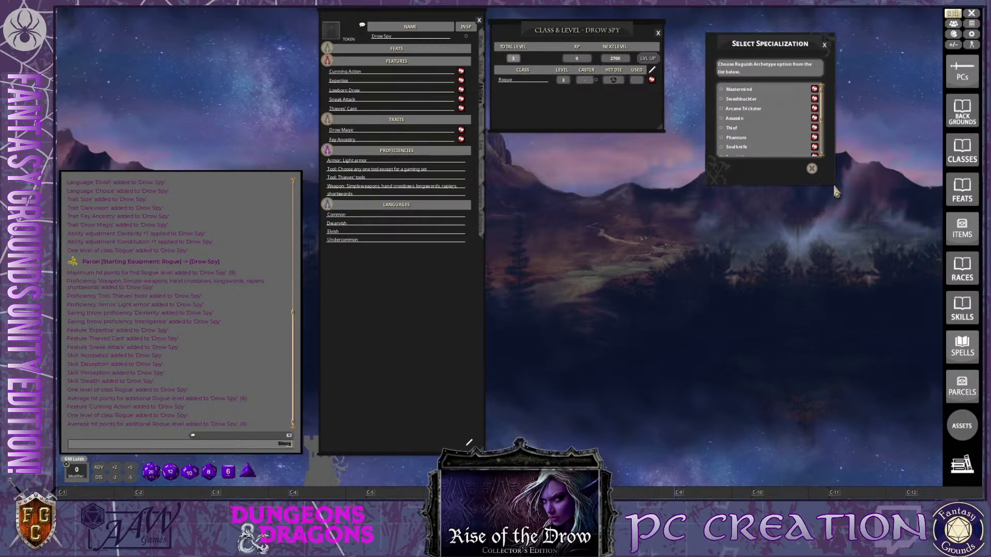
scroll(787, 147, "down", 5)
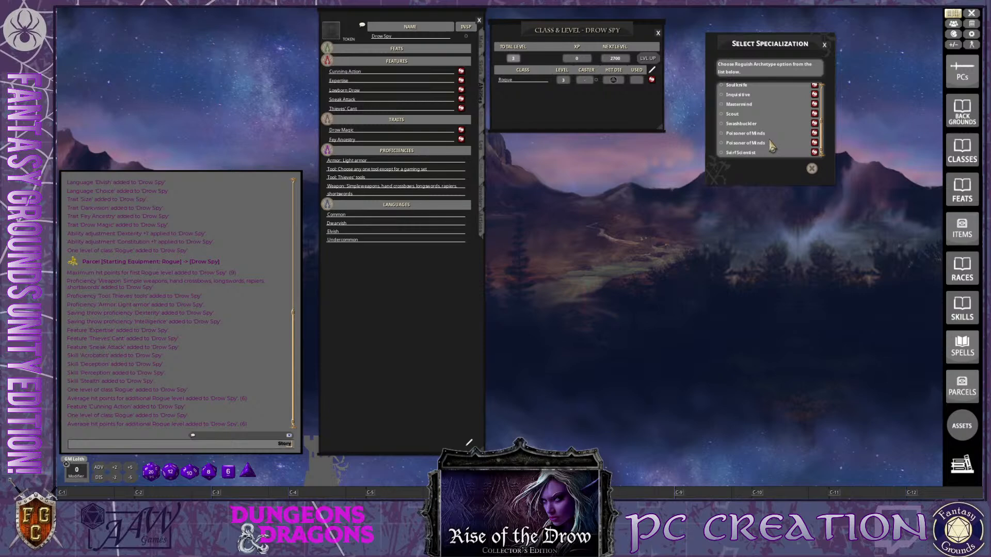
scroll(771, 147, "up", 1)
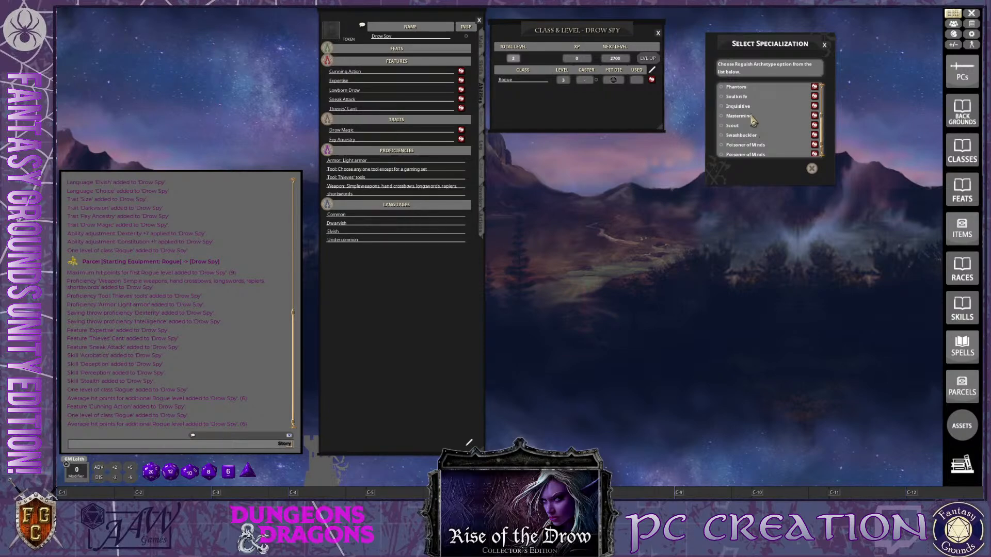
View and close the Inquisitive archetype's description, then open the Mastermind description and move it to free space
left_click(815, 106)
key("ctrl")
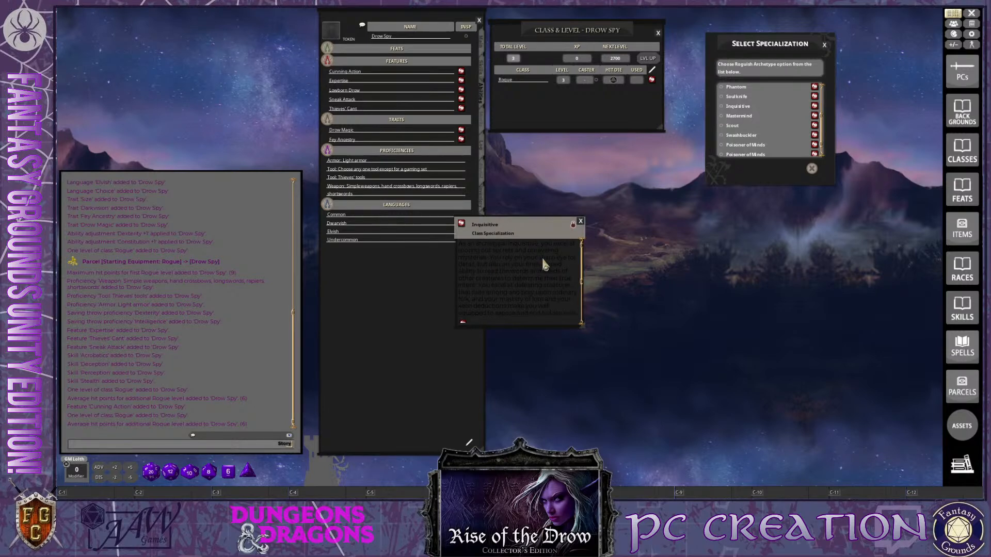
key("ctrl")
left_click(580, 221)
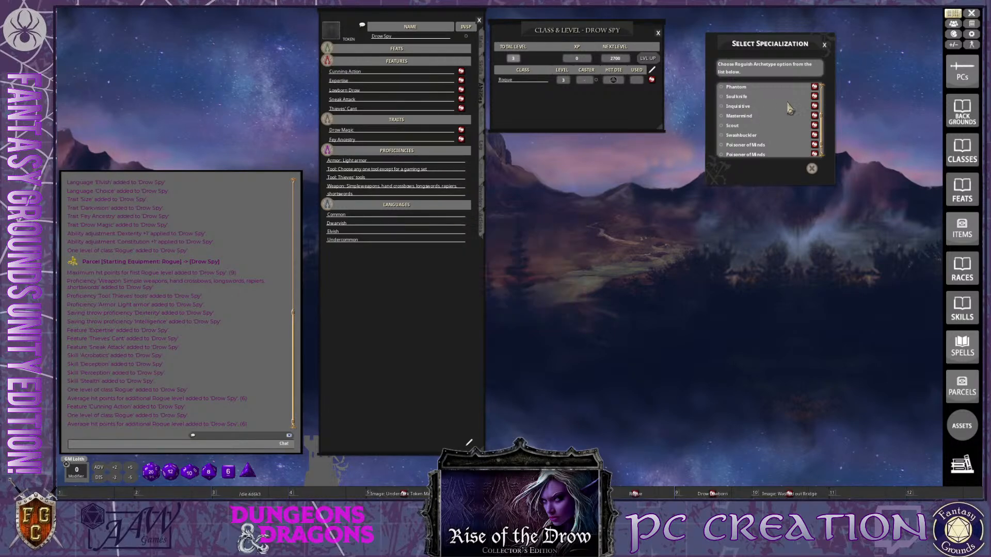
left_click(814, 116)
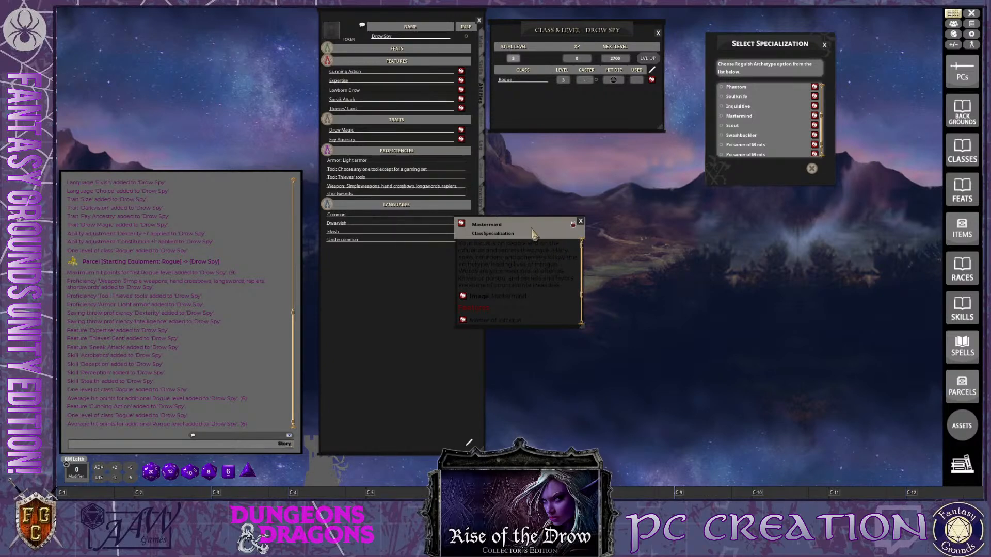
left_click_drag(533, 234, 857, 243)
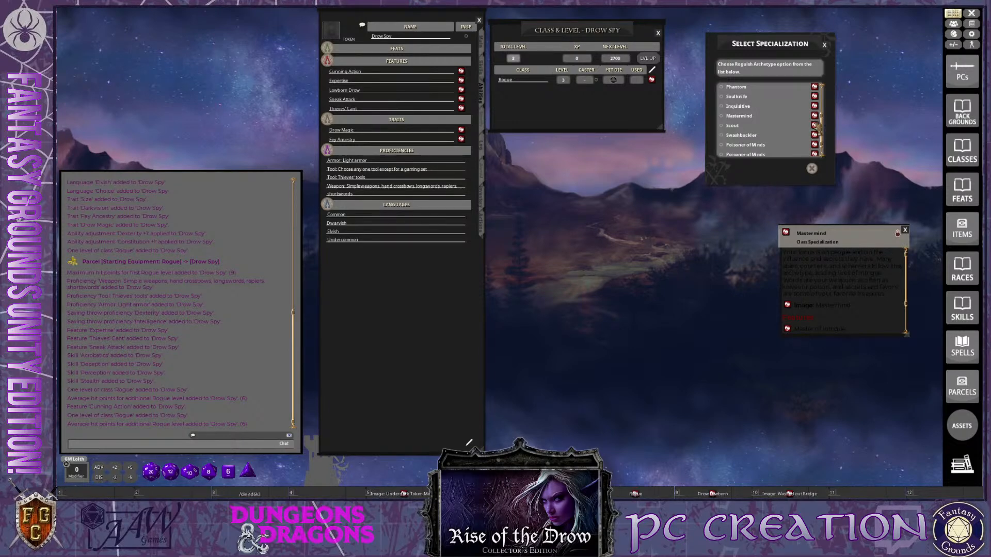
Read and close the Scout archetype's description, then move the Mastermind description below the Select Specialization window
left_click(813, 126)
key("ctrl")
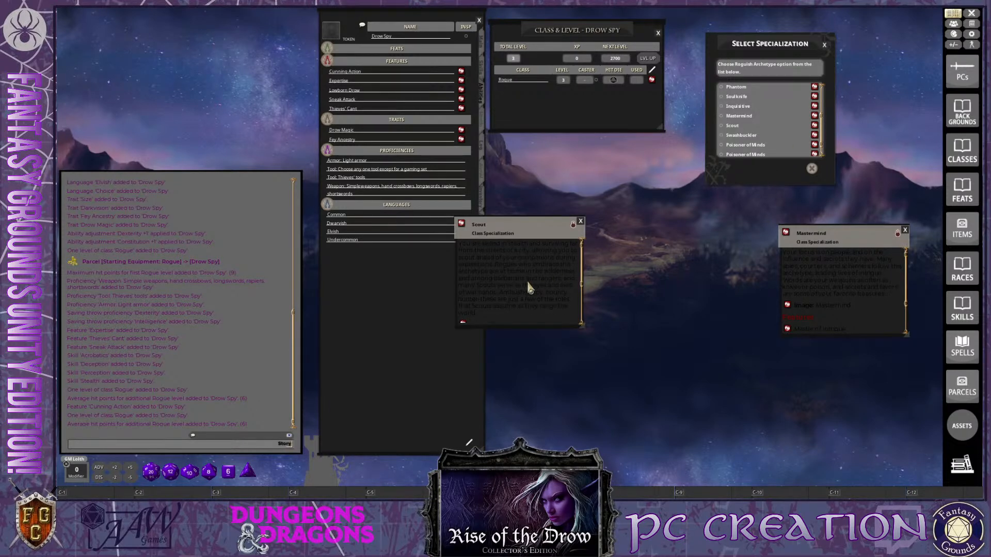
scroll(527, 282, "down", 3)
scroll(527, 283, "up", 3)
left_click(580, 221, "ctrl")
left_click_drag(863, 240, 763, 207)
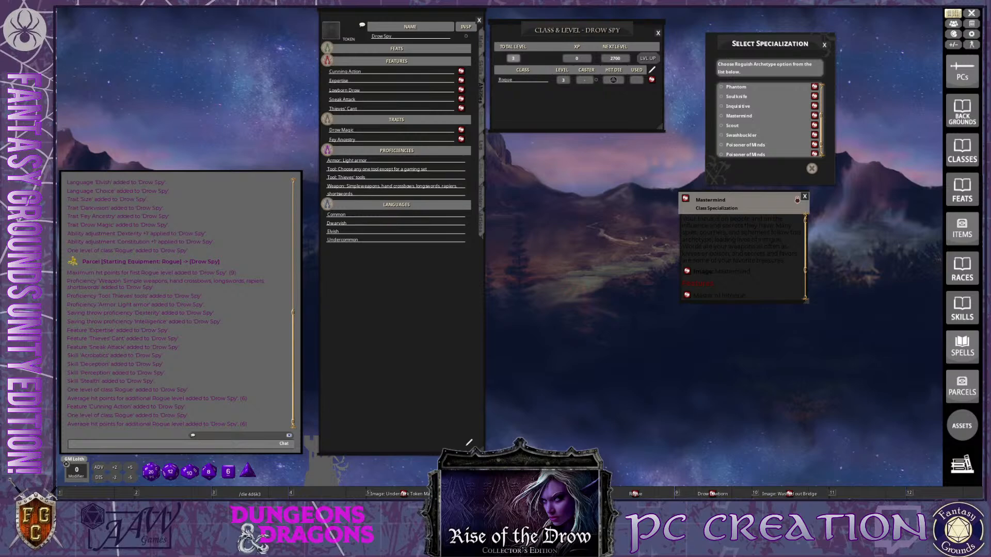
Open the Backgrounds list, look through its source groups and close it again
key("ctrl")
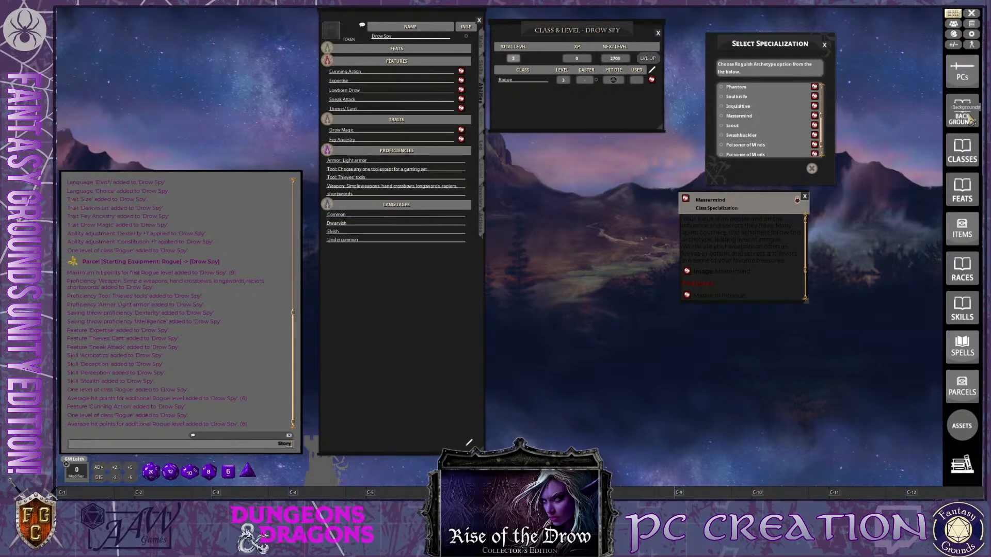
left_click(969, 119)
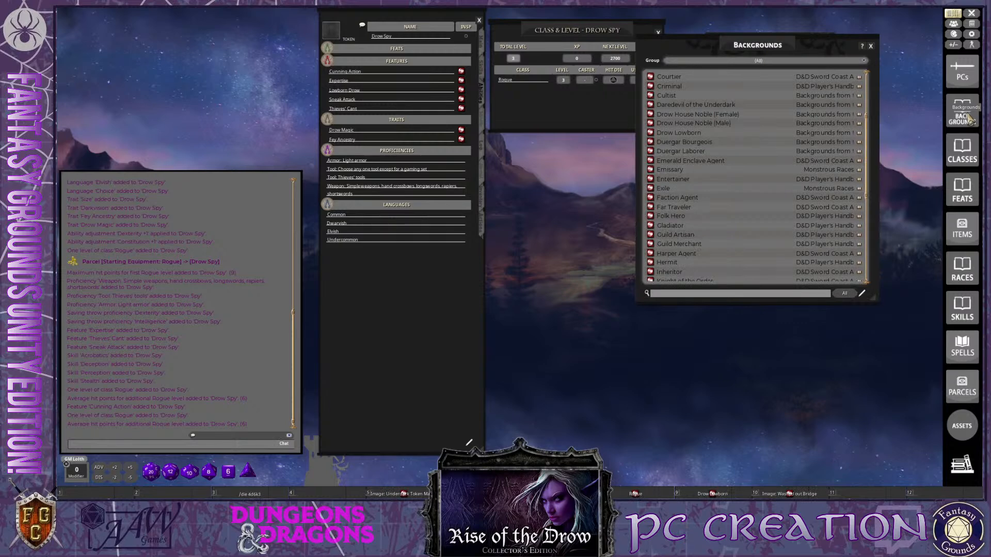
left_click(863, 61)
scroll(738, 82, "down", 2)
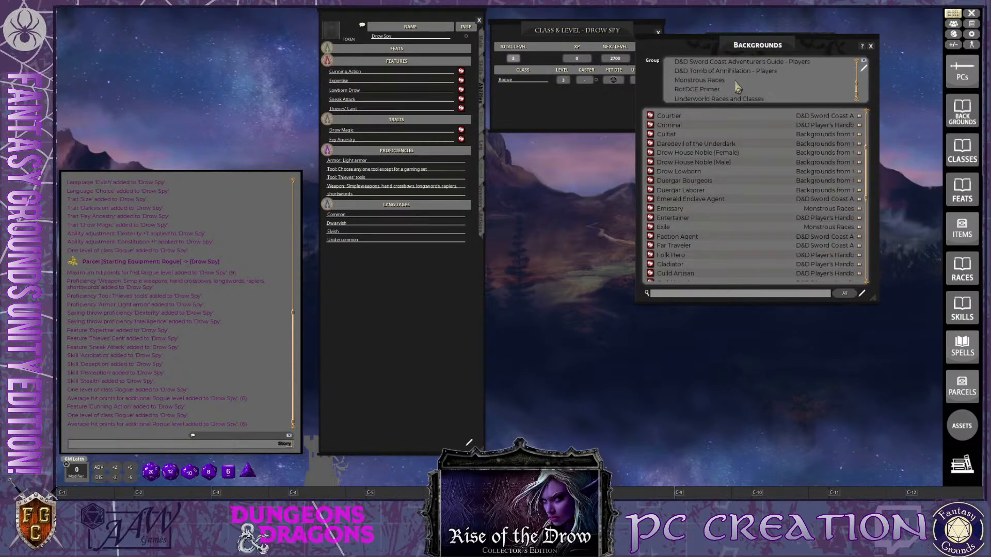
scroll(717, 89, "up", 3)
scroll(717, 89, "down", 3)
left_click(870, 47)
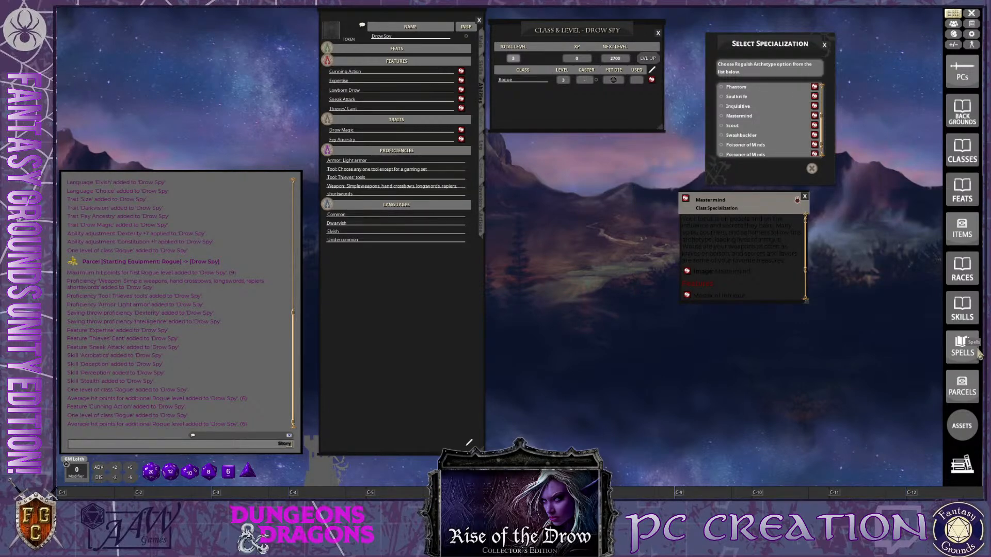
Open the Skills list, filter it by the D&D Player's Handbook group and close it
left_click(962, 310)
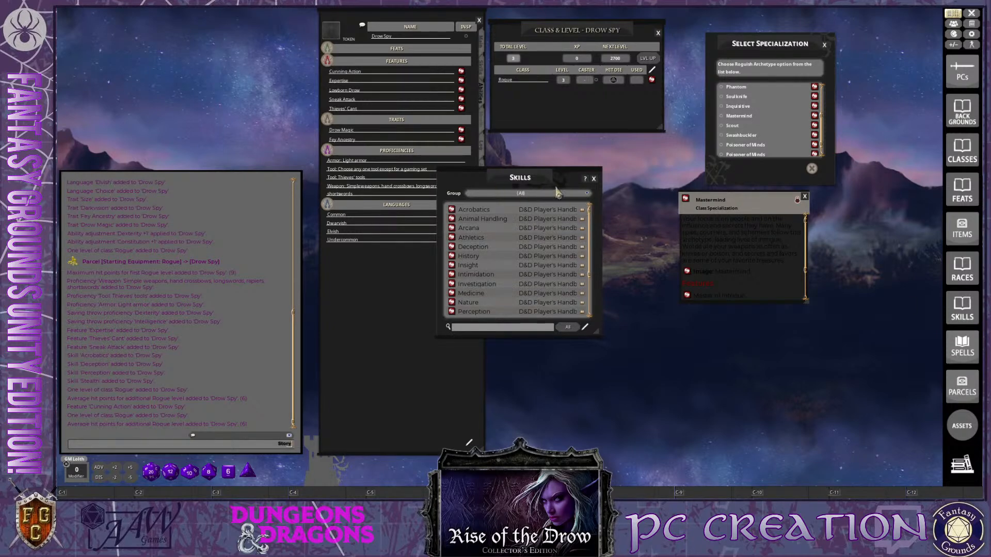
left_click(583, 195)
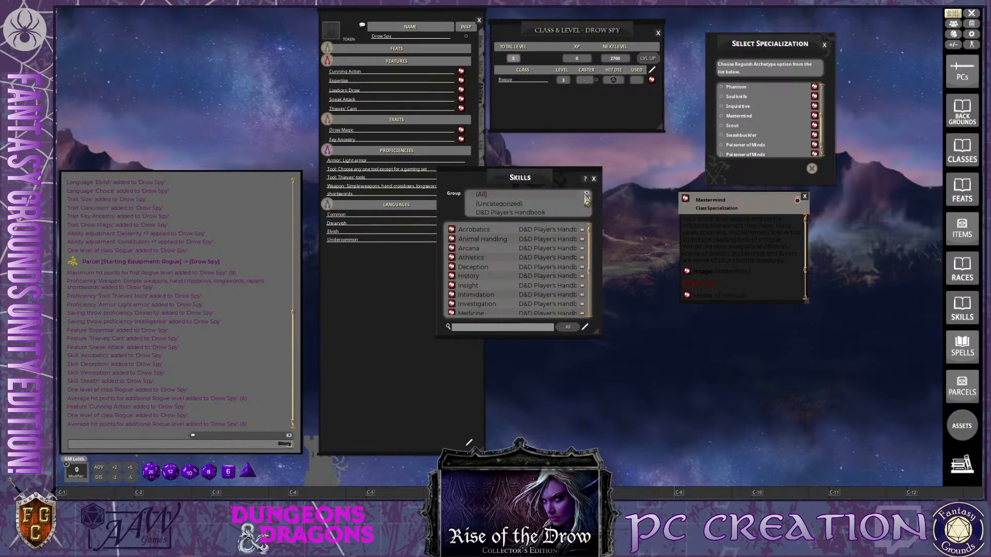
left_click(522, 214)
key("ctrl")
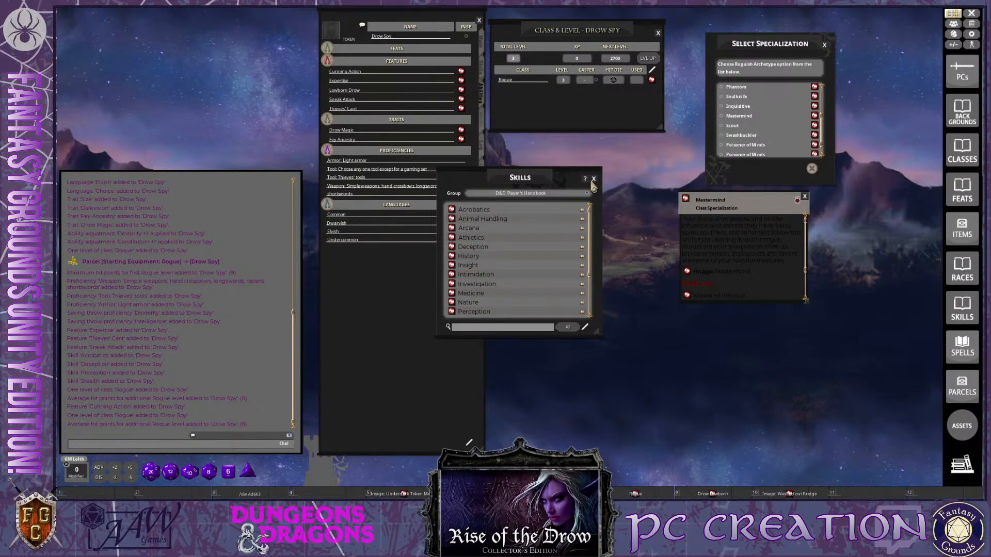
left_click(593, 178)
key("ctrl")
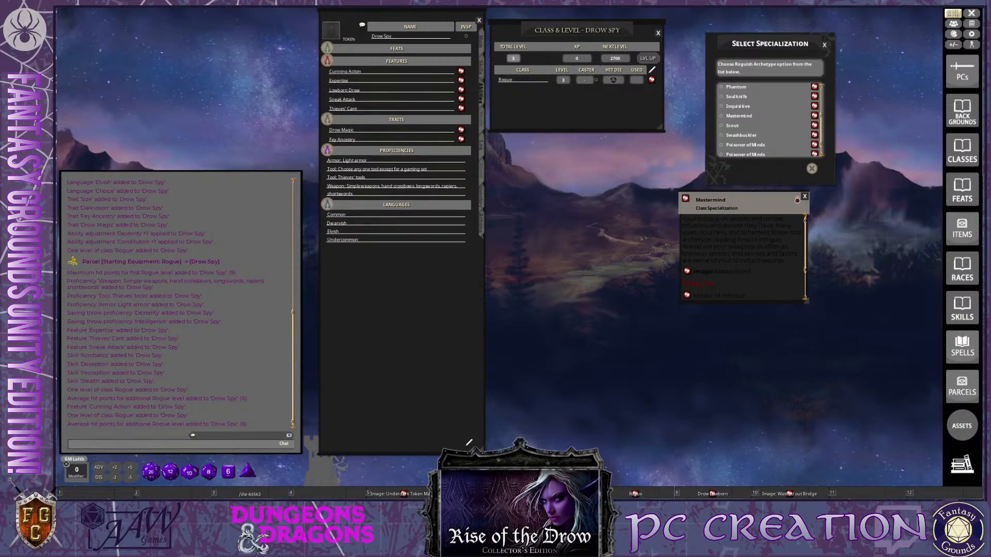
Close the Mastermind description, then choose Mastermind as the Rogue's Roguish Archetype and confirm the specialization
key("ctrl")
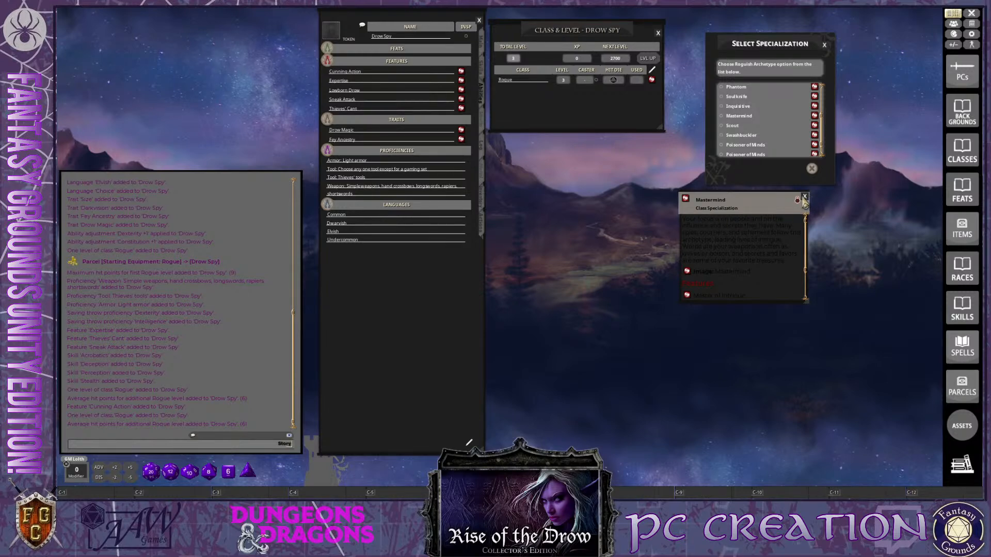
left_click(805, 196, "ctrl")
key("ctrl")
scroll(763, 154, "down", 1)
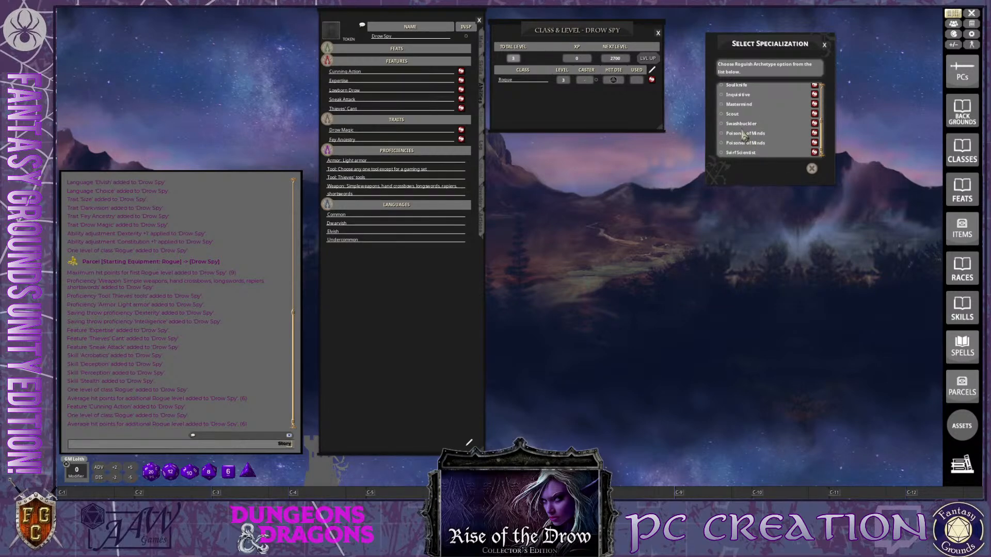
left_click(730, 106)
left_click(799, 170)
key("ctrl")
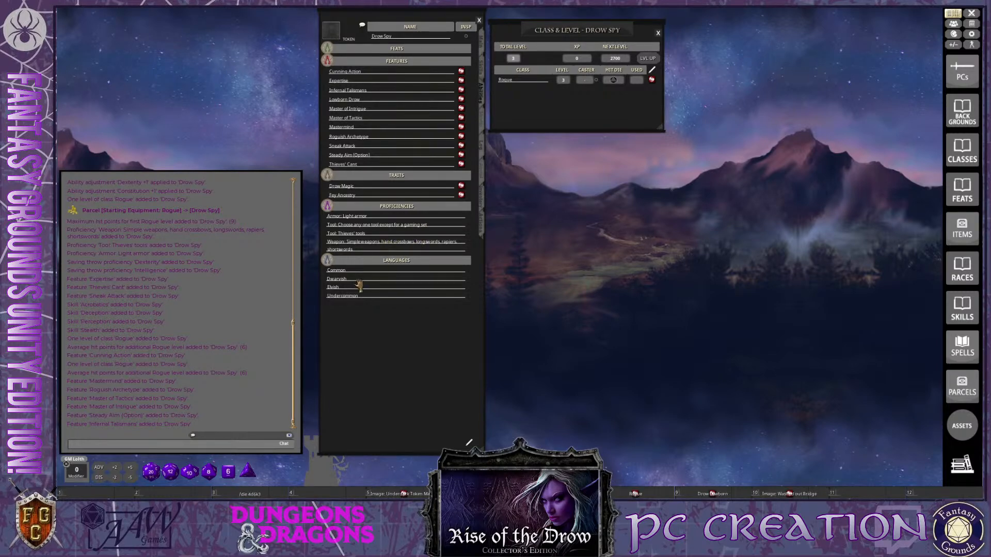
Check the skills and features of the level 3 sheet, and view the Cunning Action and Expertise descriptions, closing Expertise
left_click(483, 73)
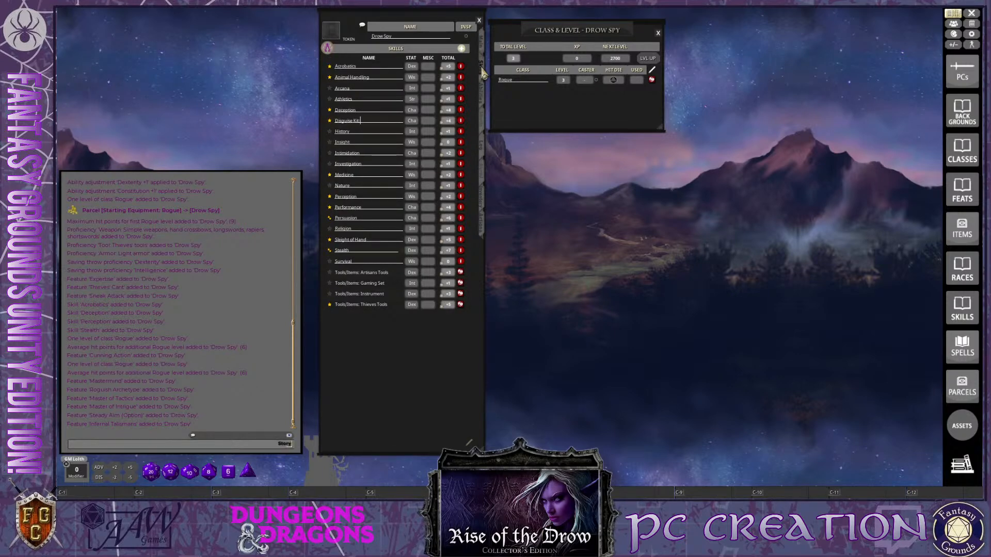
left_click(483, 107)
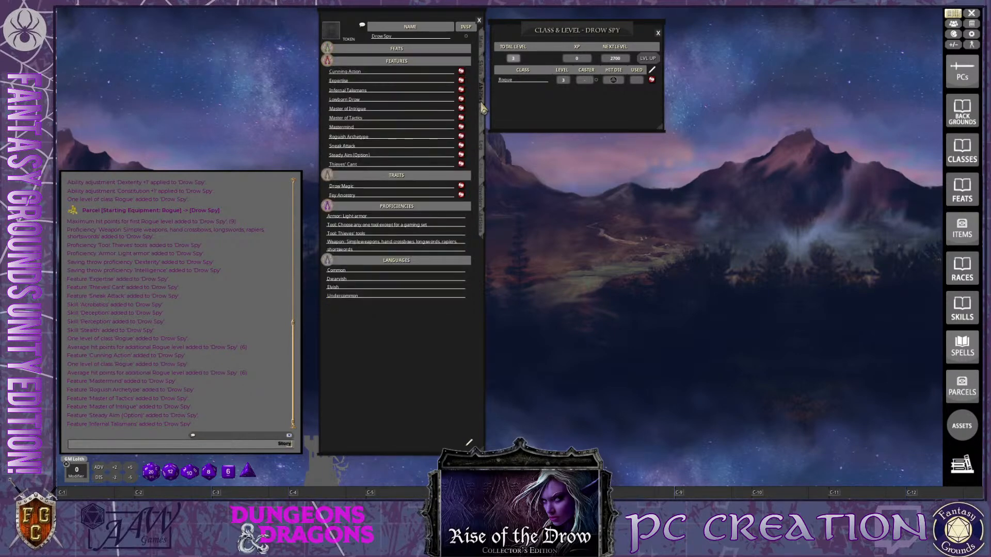
left_click(461, 71)
left_click_drag(508, 203, 836, 42)
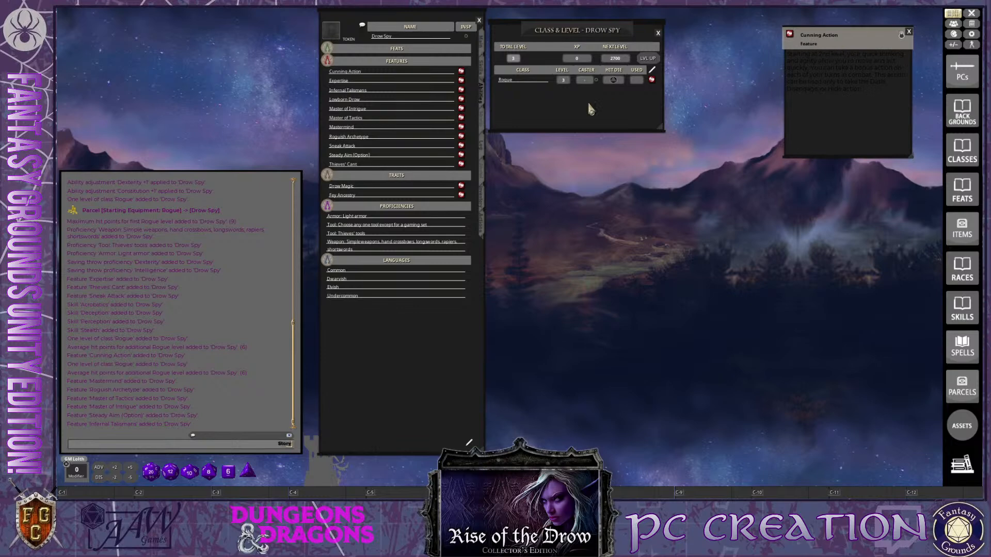
left_click(462, 80)
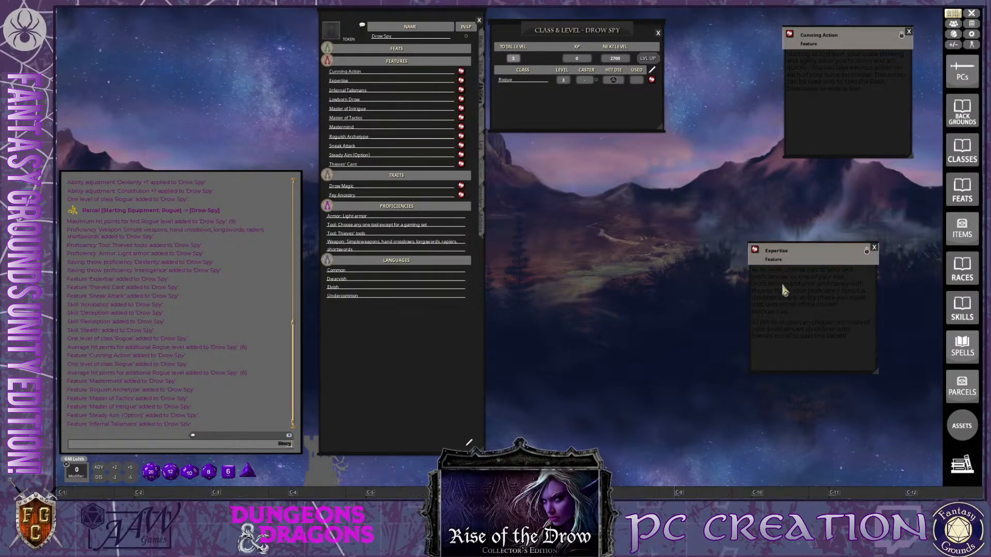
left_click(874, 247)
key("ctrl")
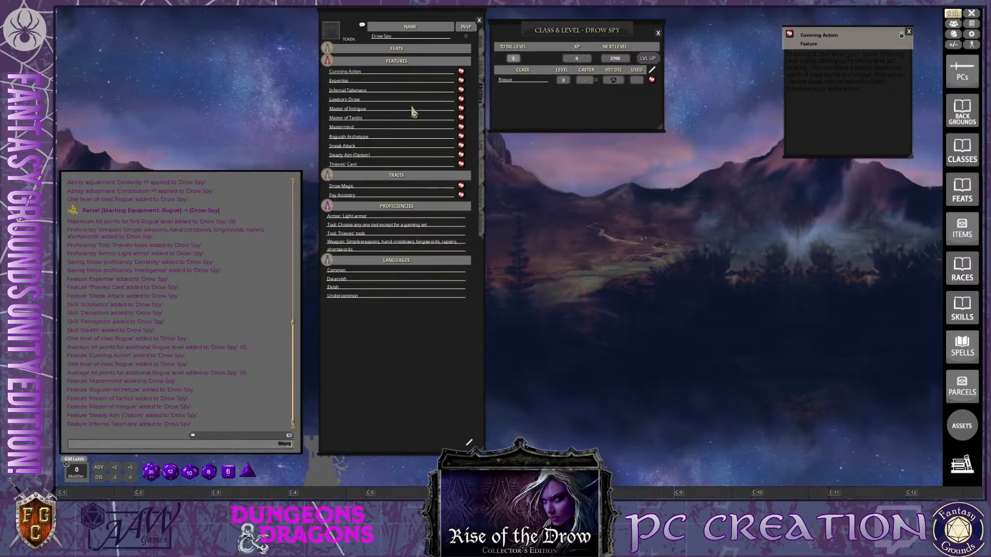
Open the Infernal Talismans feature, read its description to the end and place it below the Cunning Action window
key("ctrl")
left_click(462, 93)
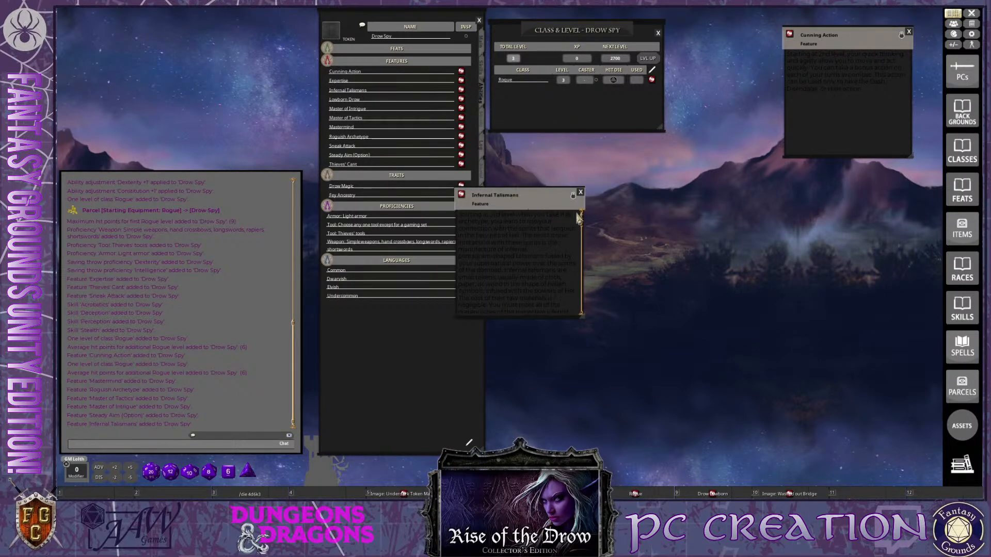
key("ctrl")
scroll(554, 290, "down", 5)
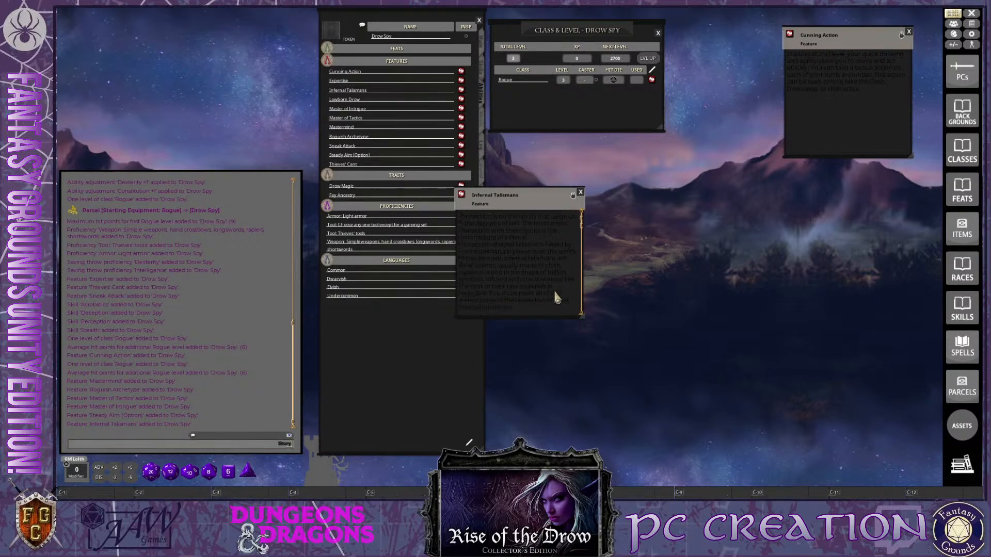
scroll(555, 297, "down", 1)
scroll(554, 297, "down", 3)
scroll(555, 297, "down", 4)
scroll(555, 298, "down", 3)
left_click_drag(530, 202, 874, 184)
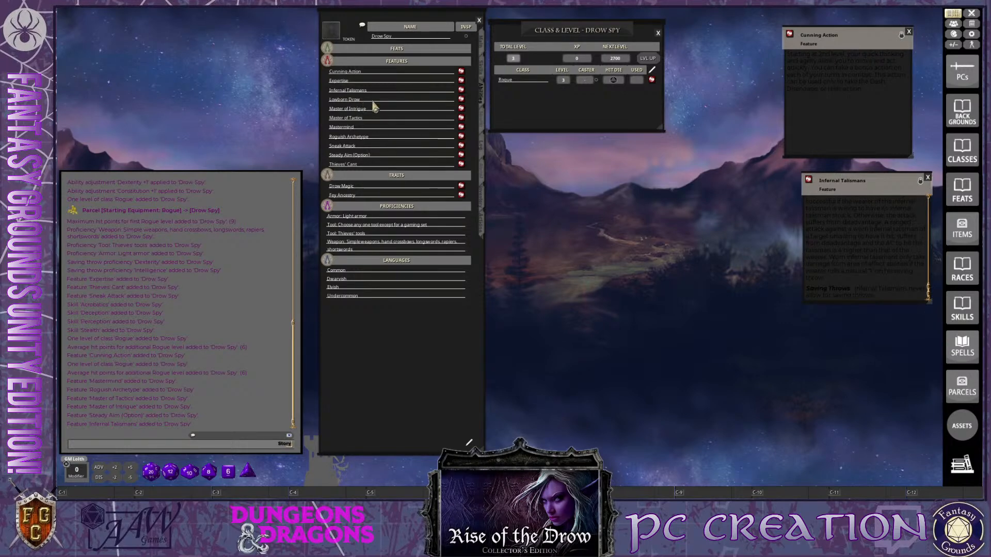
Open the Lowborn Drow and Master of Intrigue features, read their descriptions and place both windows clear of the character sheet
left_click(461, 99)
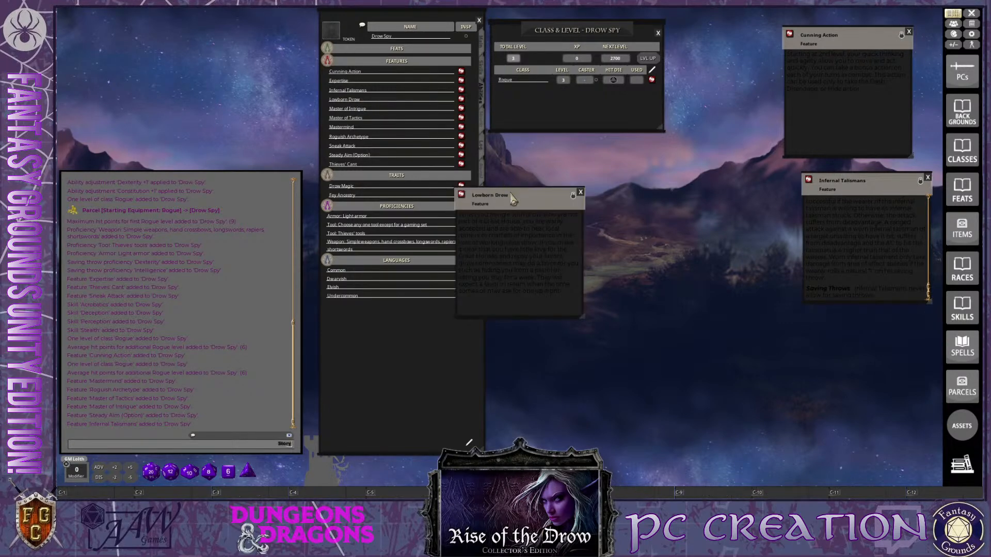
left_click_drag(514, 208, 139, 30)
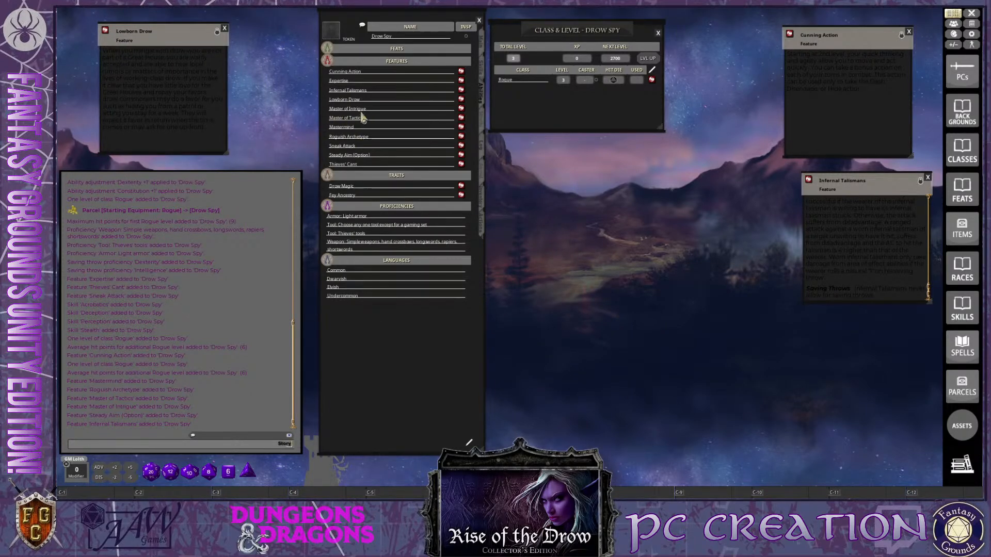
left_click(461, 110)
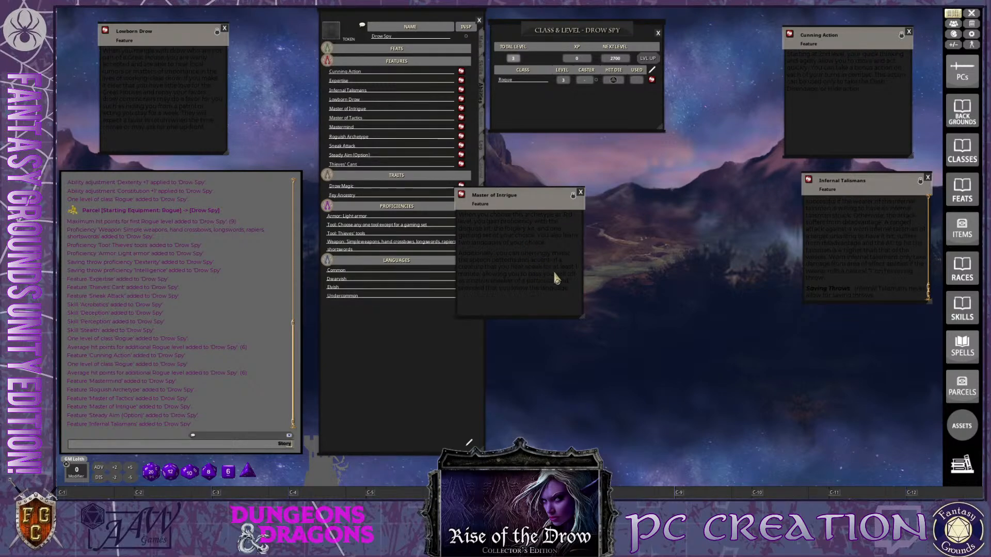
left_click_drag(549, 206, 628, 181)
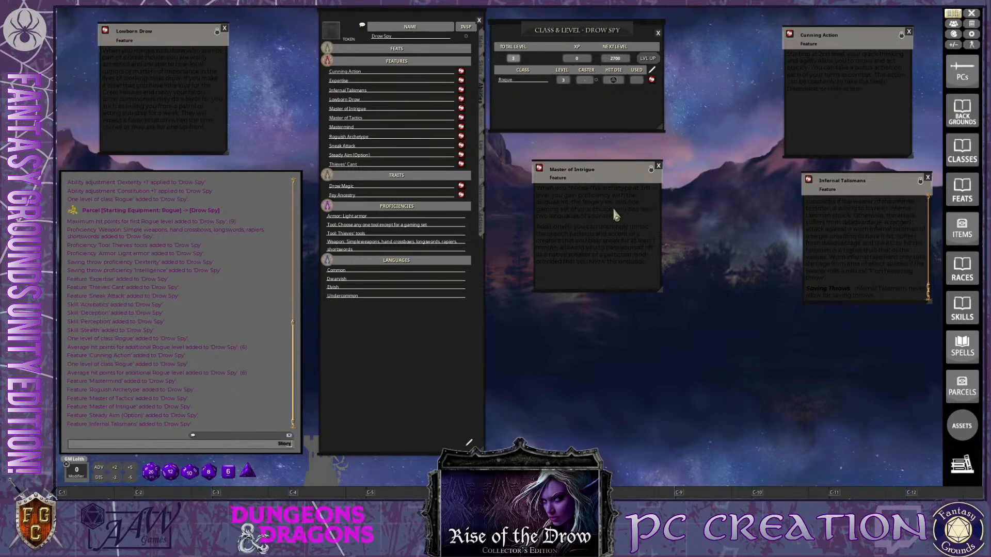
Check the sheet's skills, then search the Items list for "forge" in place of the disguise search
left_click(483, 74)
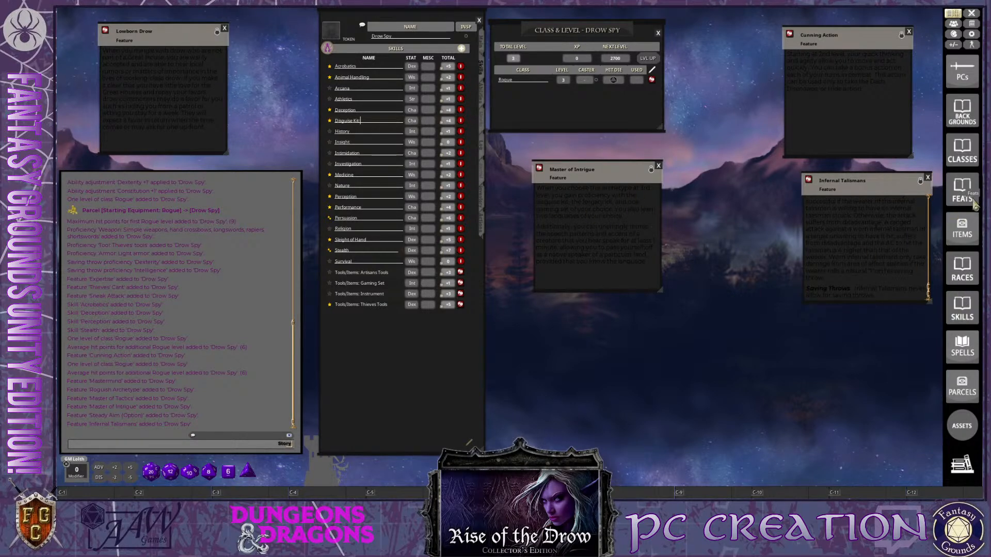
left_click(962, 229)
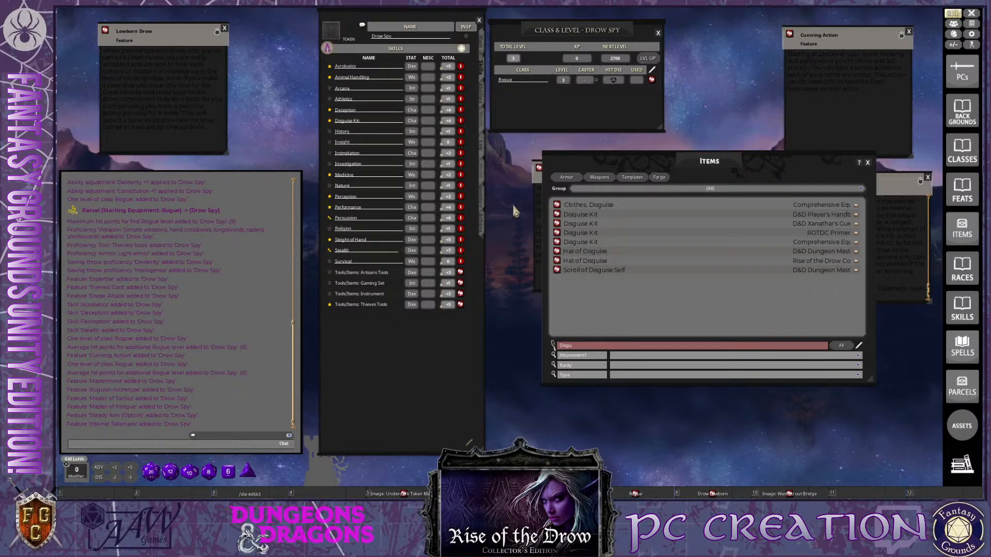
key("ctrl")
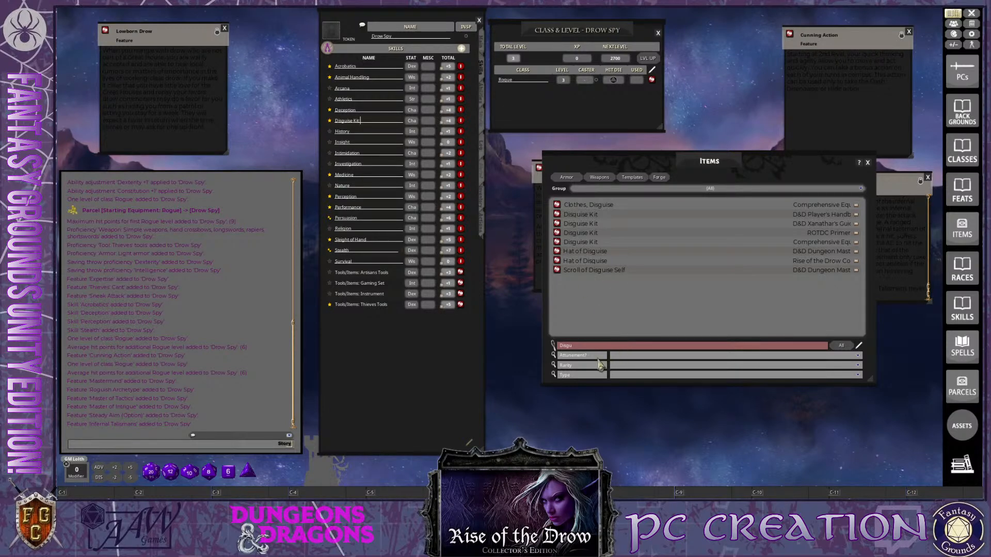
key("BackSpace")
key("BackSpace")
key("BackSpace")
key("BackSpace")
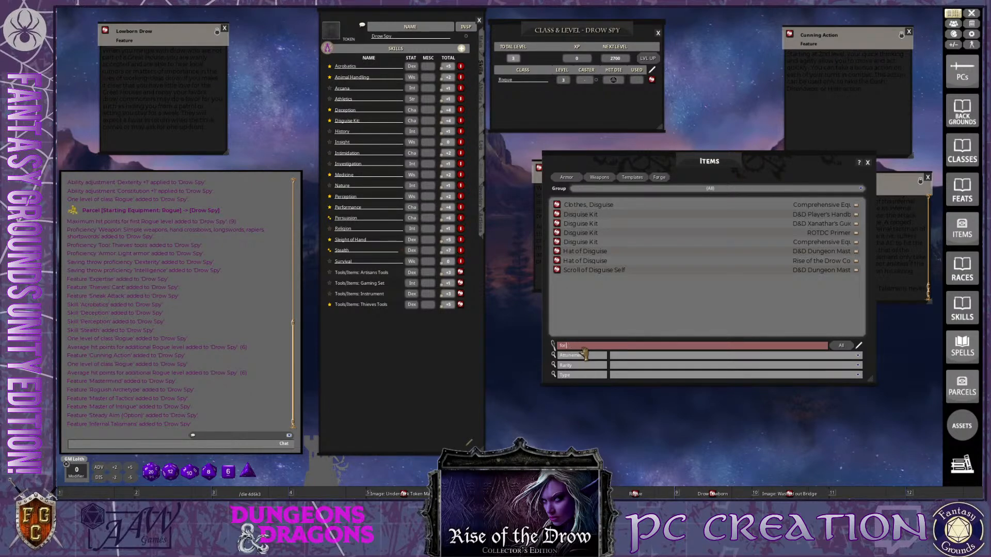
key("ctrl")
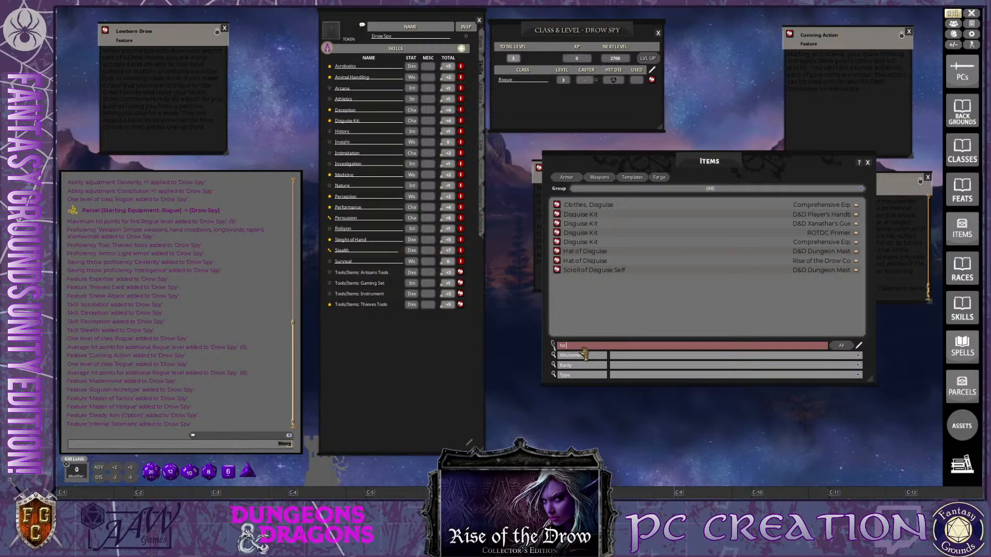
type("forge")
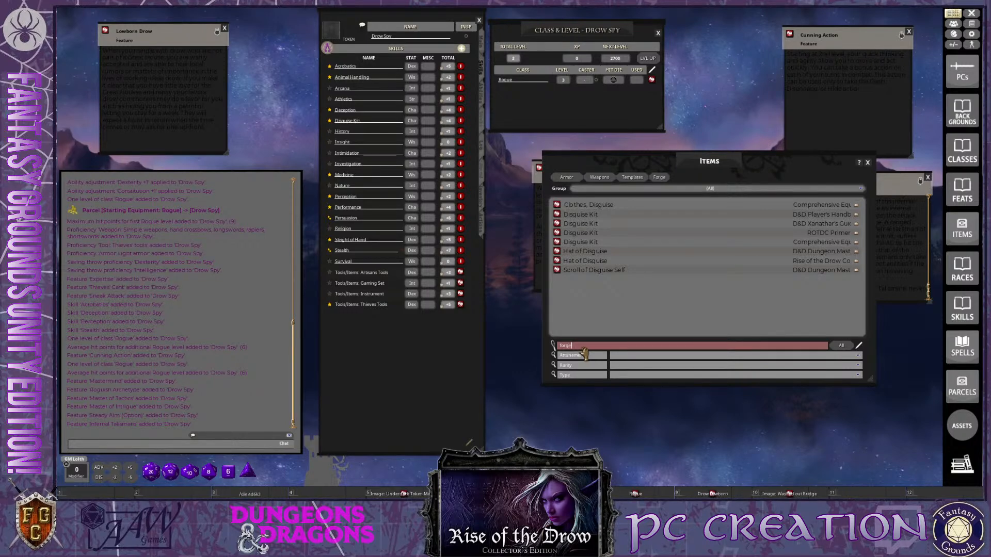
key("Return")
key("ctrl")
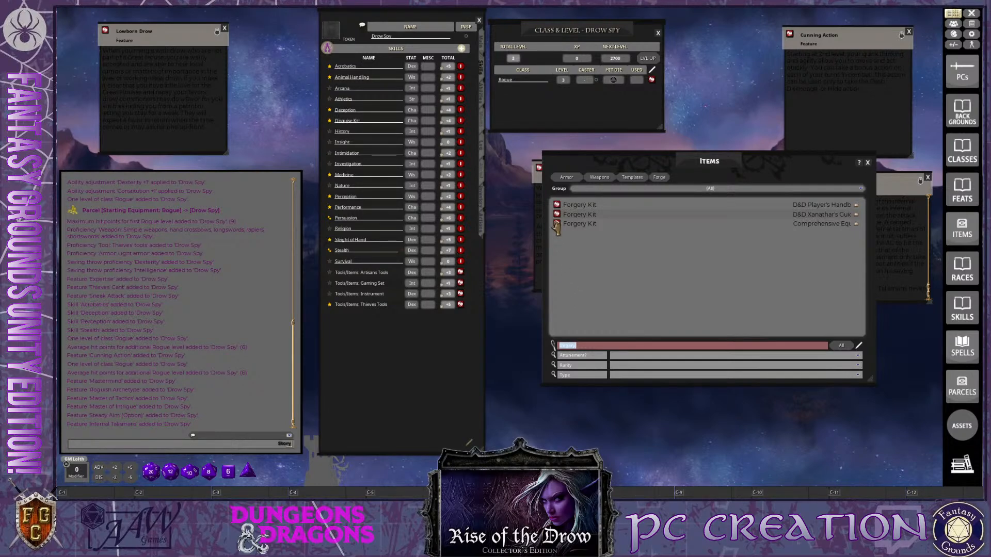
Add the Comprehensive Equipment version of the Forgery Kit to Drow Spy's equipment
left_click(484, 129)
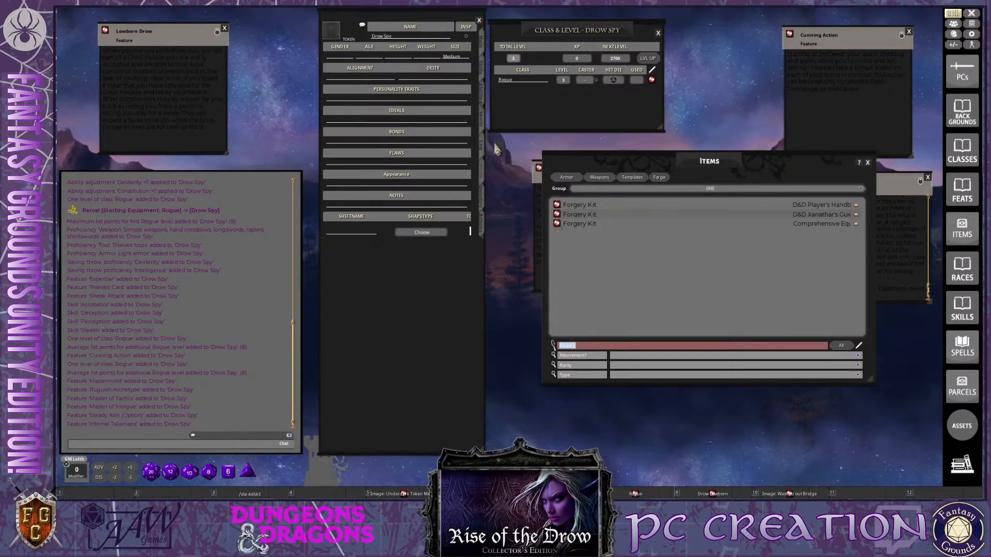
key("ctrl")
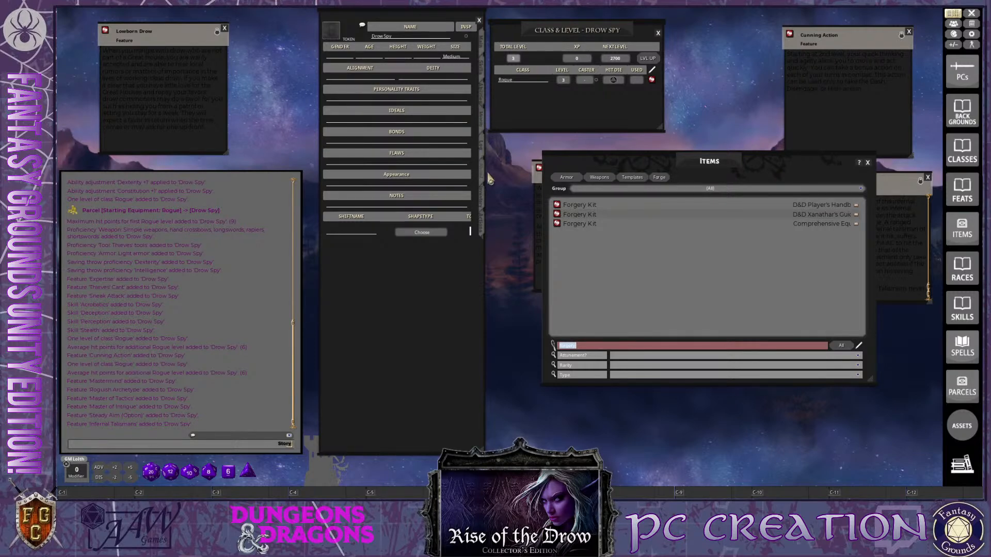
left_click(485, 210)
key("ctrl")
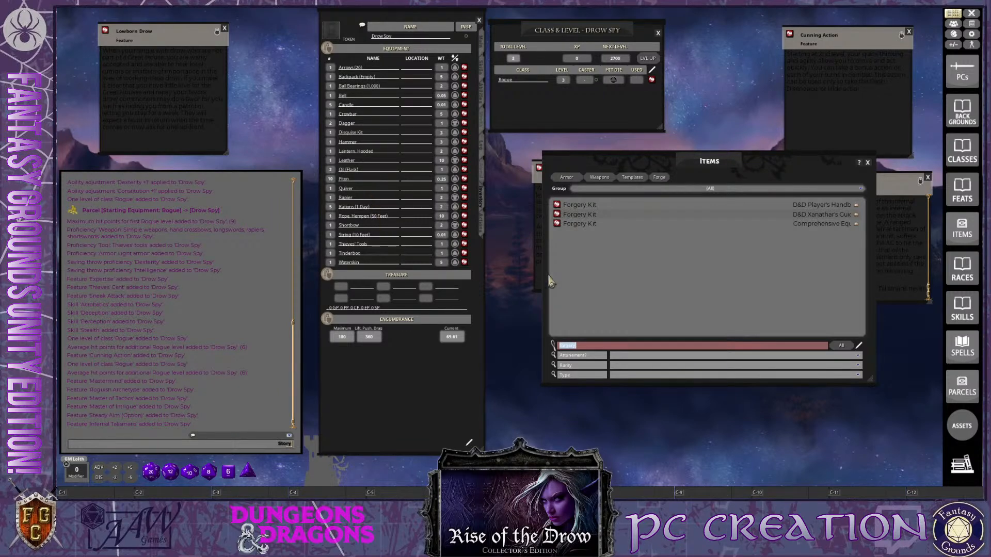
left_click_drag(556, 224, 365, 208)
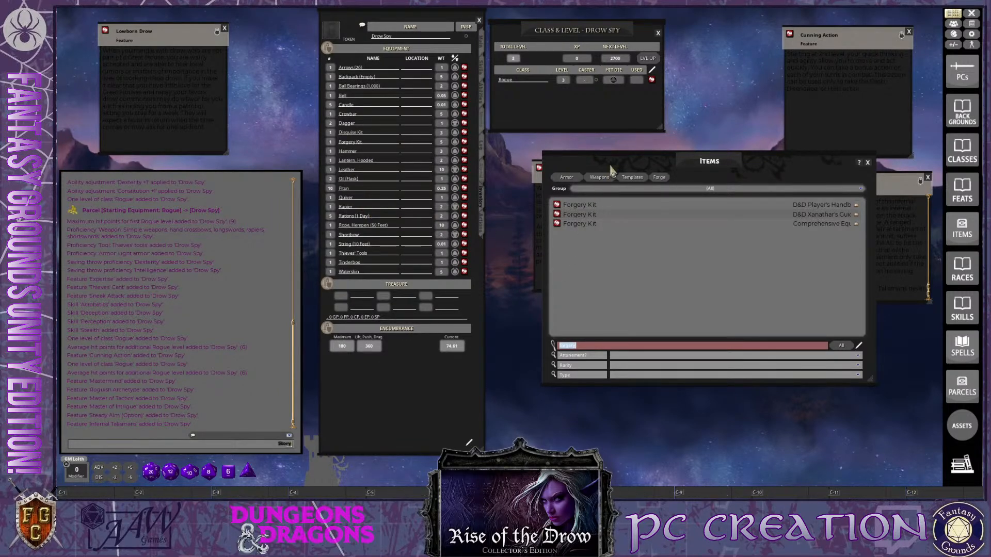
Uncover the Master of Intrigue description and search the Items list for "set"
left_click_drag(616, 166, 764, 283)
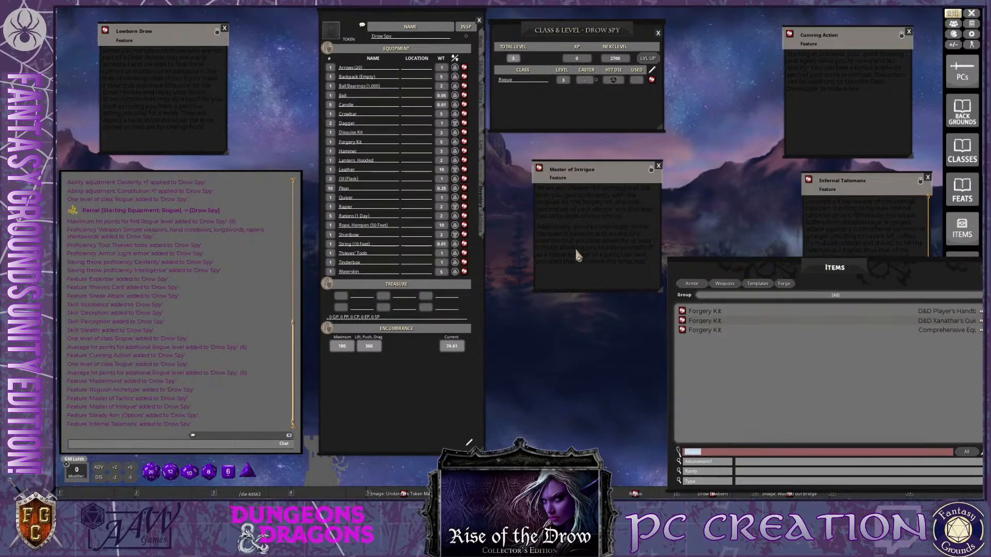
key("ctrl")
type("set")
key("Return")
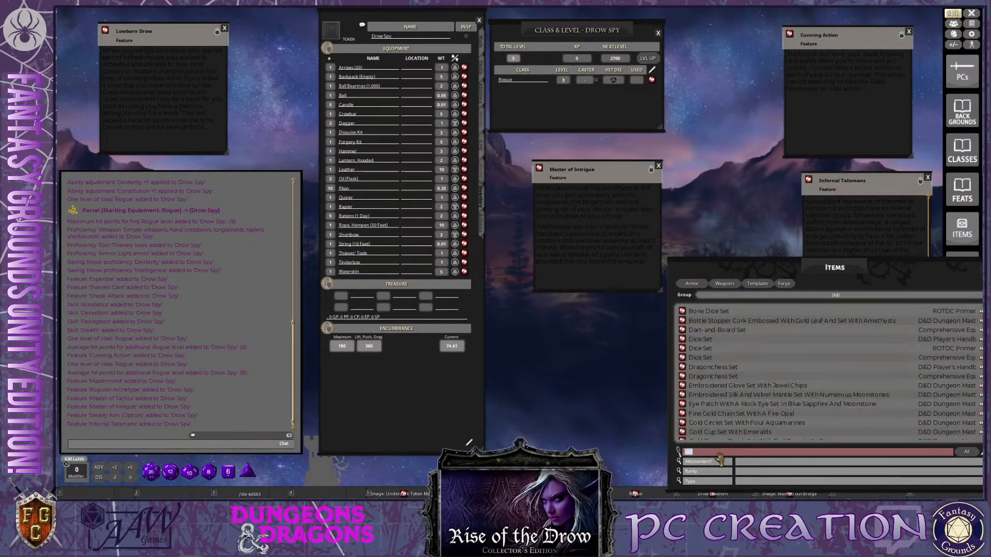
key("ctrl")
Browse the set items and add the Comprehensive Equipment Dice Set to Drow Spy's equipment
left_click_drag(795, 282, 667, 230)
scroll(563, 300, "down", 1)
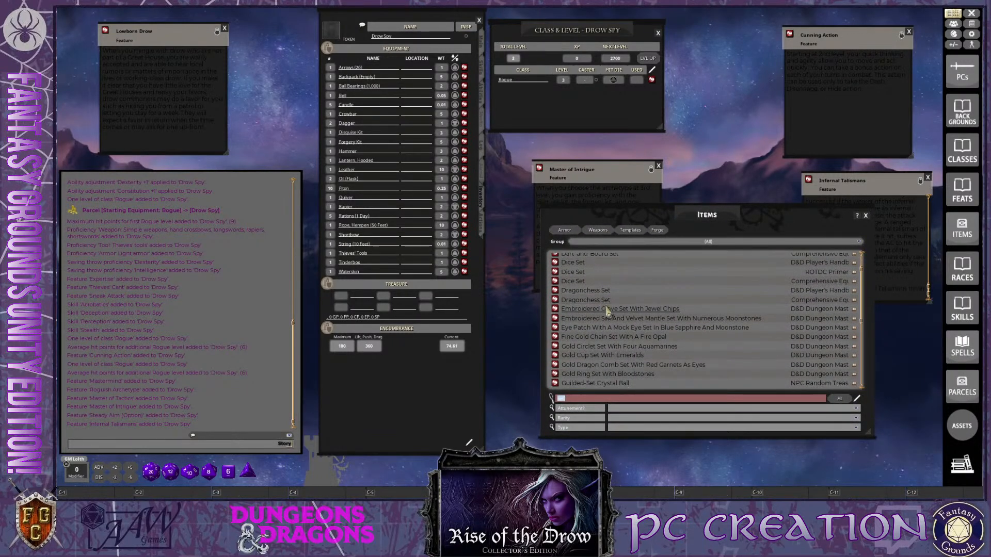
scroll(609, 330, "down", 2)
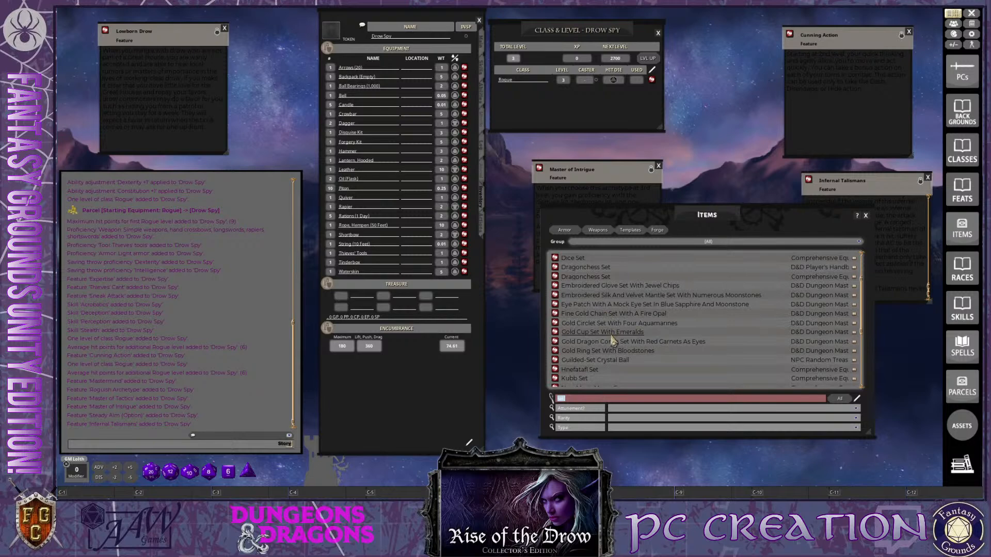
scroll(612, 339, "up", 2)
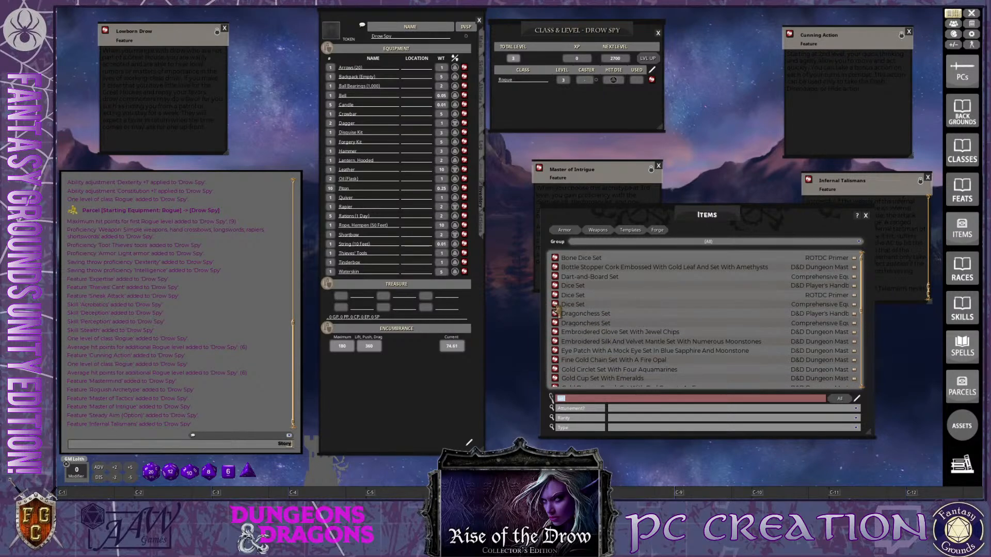
left_click_drag(556, 306, 351, 153)
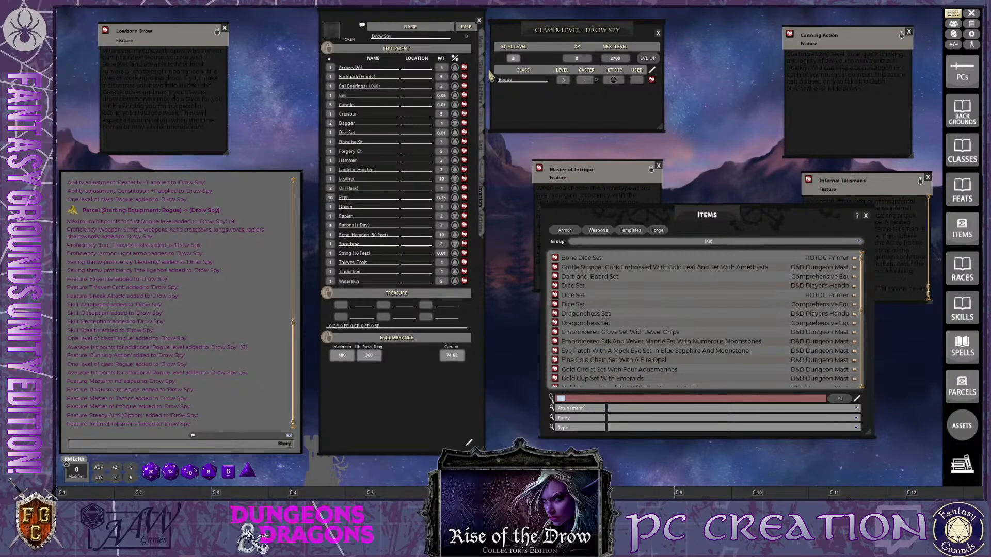
Mark the Tools/Items: Gaming Set entry as proficient in the character's skills
left_click(483, 100)
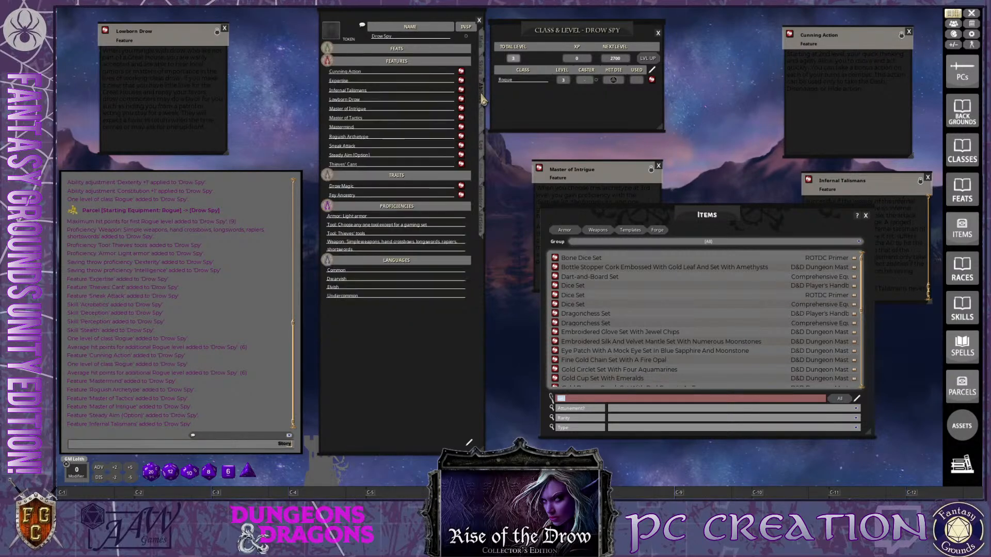
left_click(483, 73)
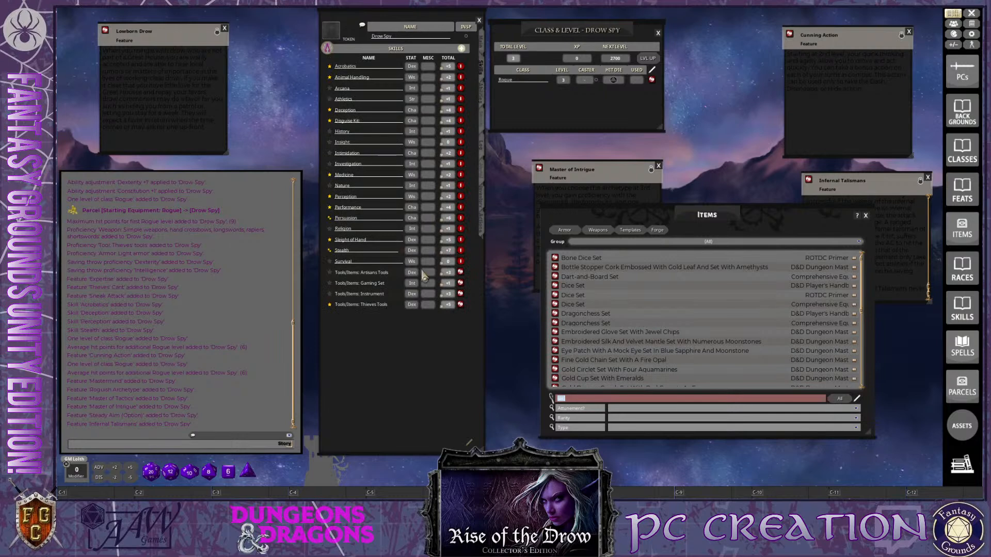
left_click(329, 283)
Add a new skill named Forgery Kit to the character's skill list
left_click(461, 52)
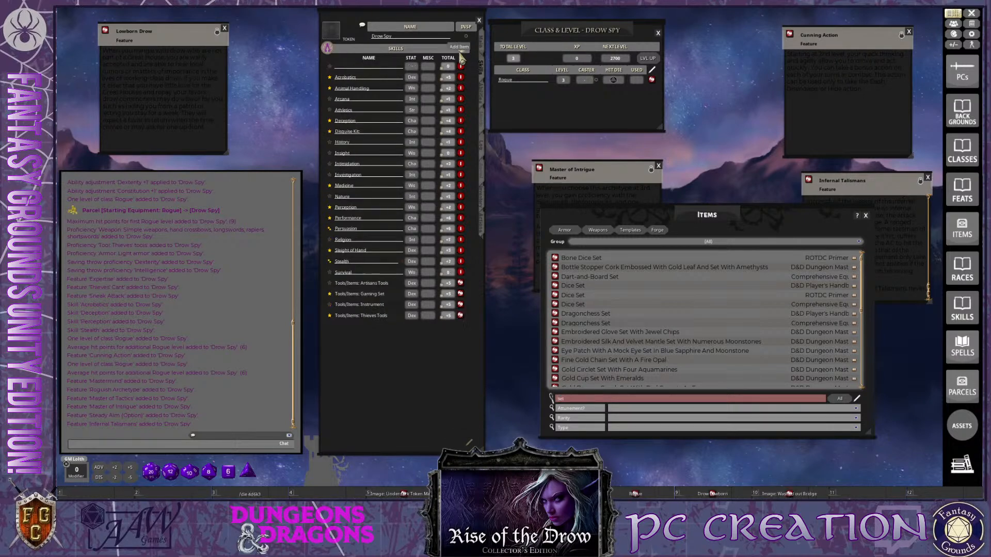
key("ctrl")
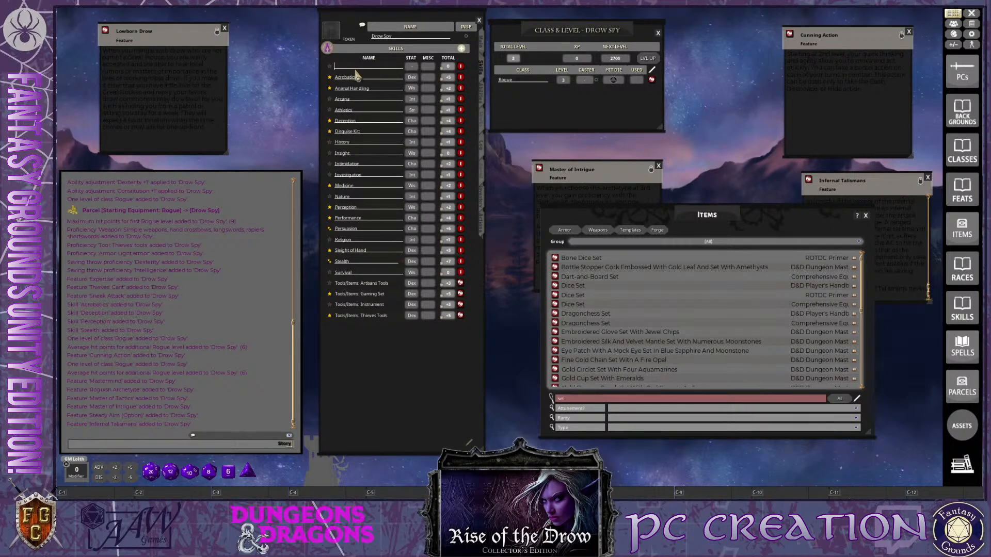
type("Forge")
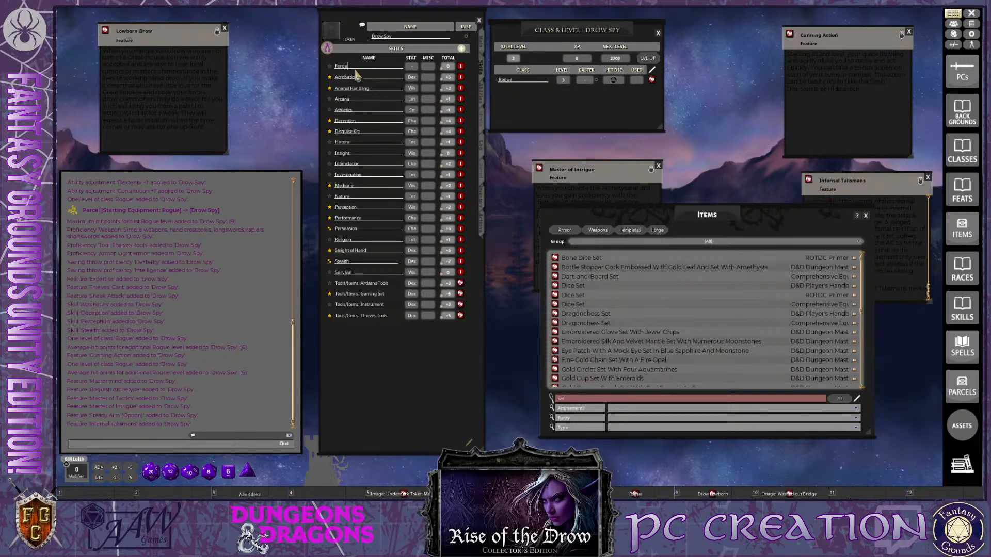
type("ry Kit")
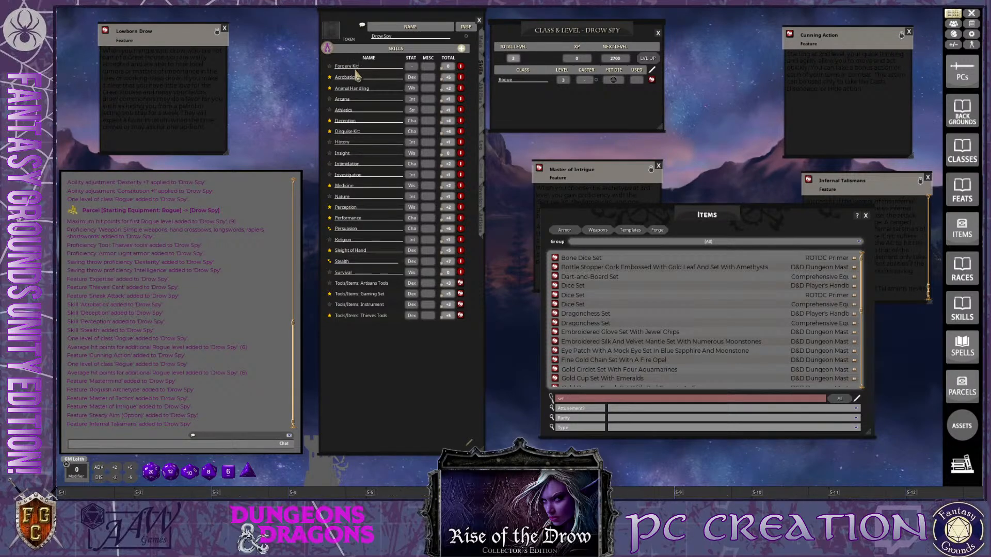
Mark the Forgery Kit skill as proficient and set its stat to Int
left_click(330, 66)
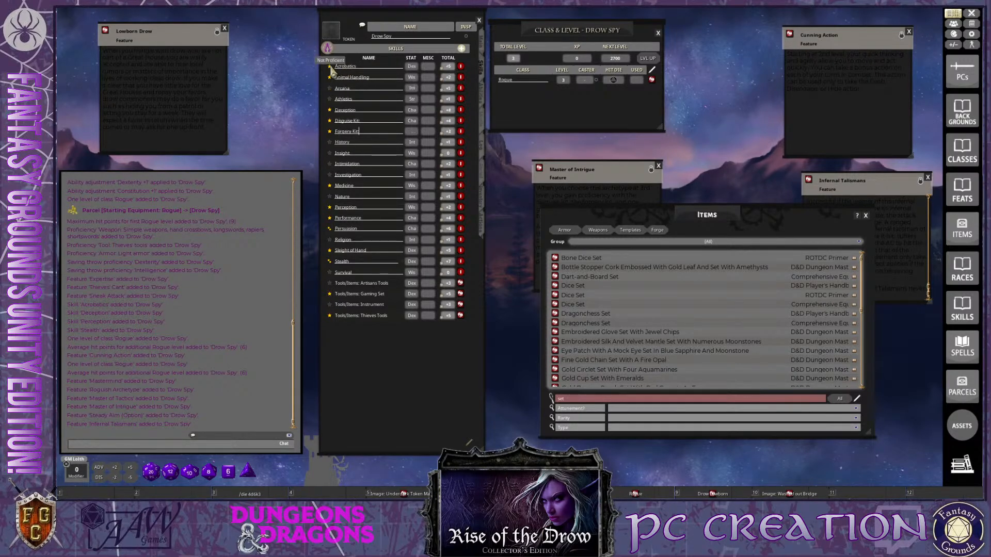
key("ctrl")
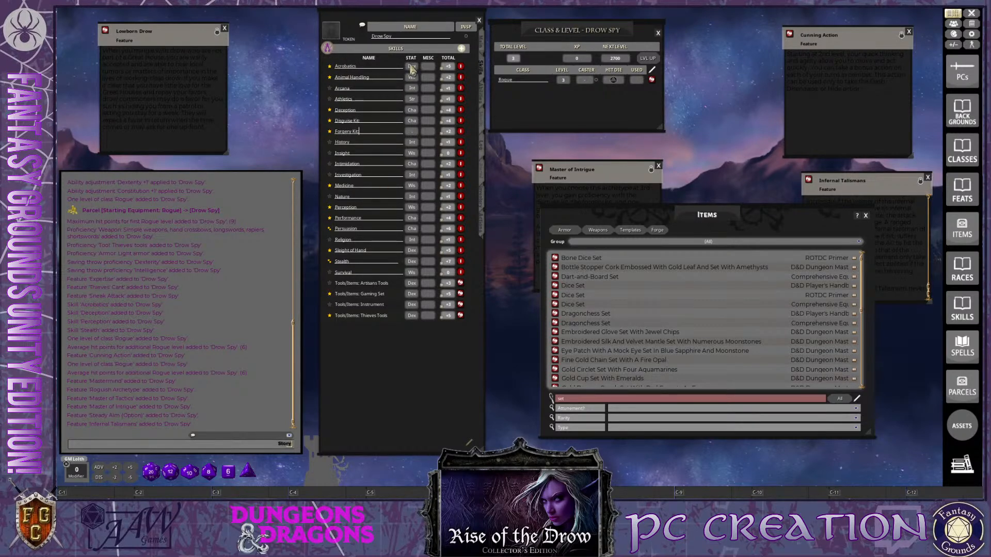
left_click(413, 133)
left_click(414, 133)
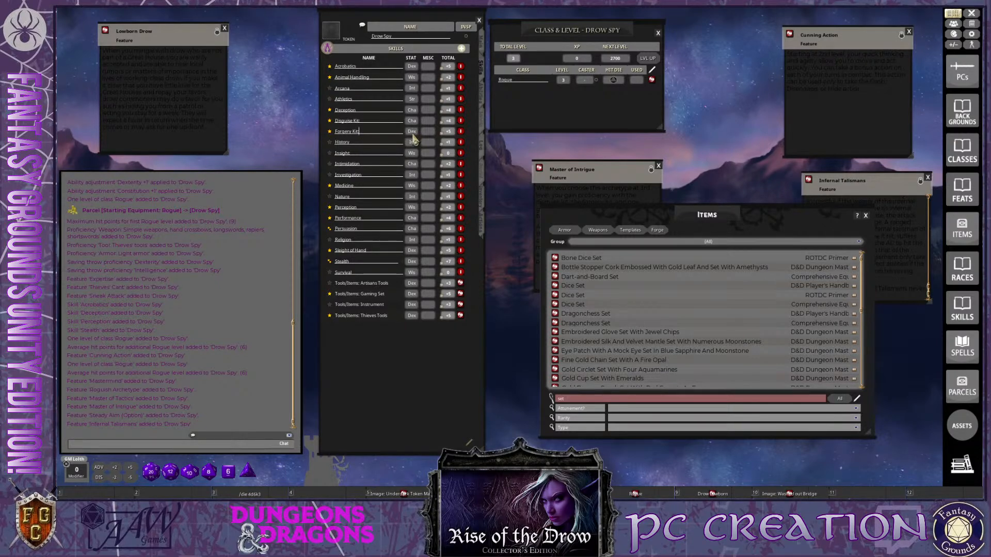
key("ctrl")
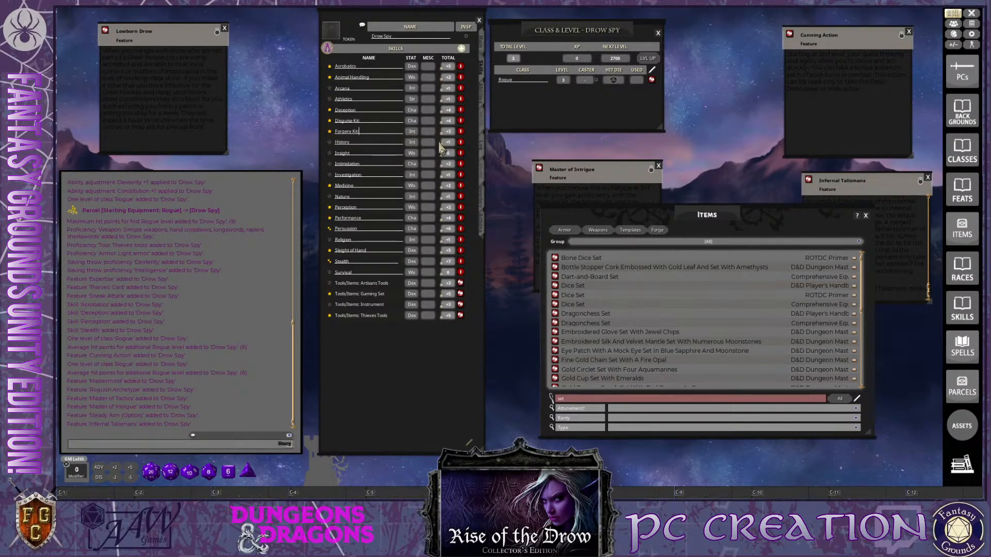
Look through the rest of the set items for other gaming sets
scroll(679, 361, "down", 15)
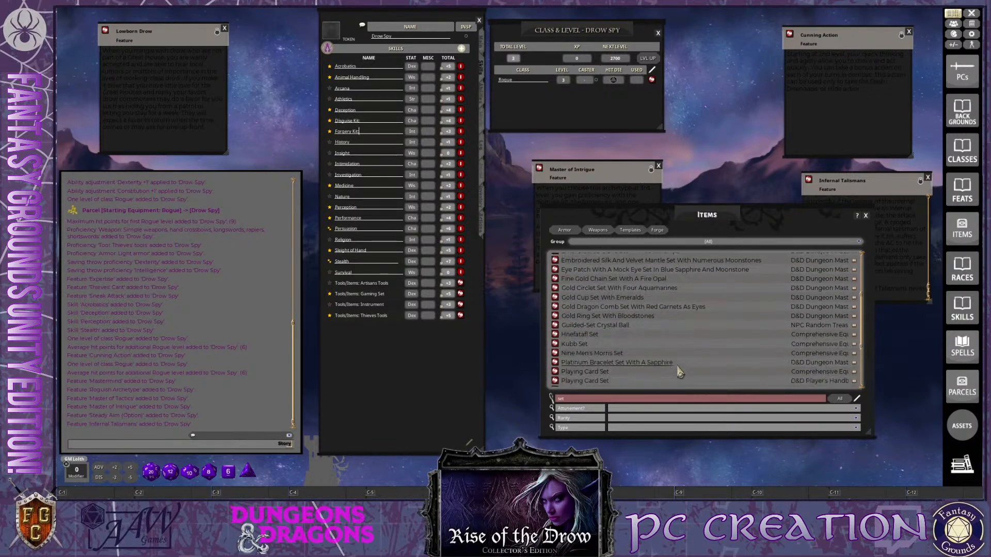
scroll(679, 374, "up", 2)
scroll(678, 375, "down", 2)
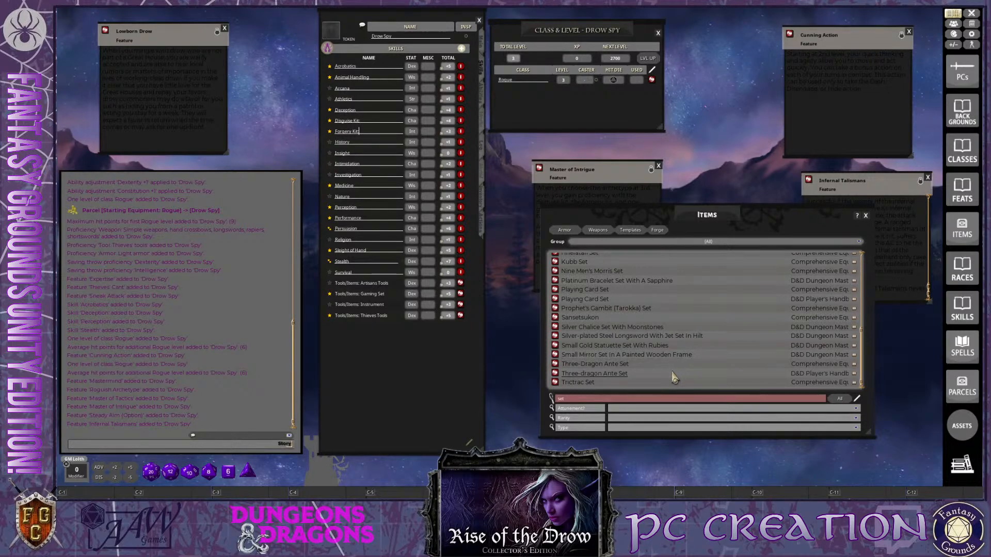
key("ctrl")
key("ctrl")
Close the Items list and the Master of Intrigue description, and move the Infernal Talismans window over Cunning Action
left_click(866, 216)
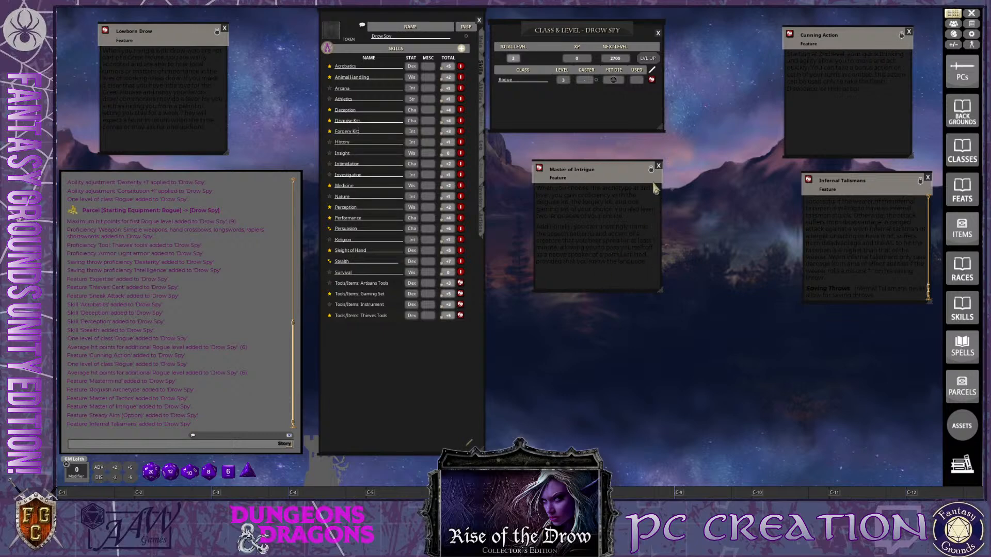
left_click(658, 167)
left_click_drag(863, 190, 851, 116)
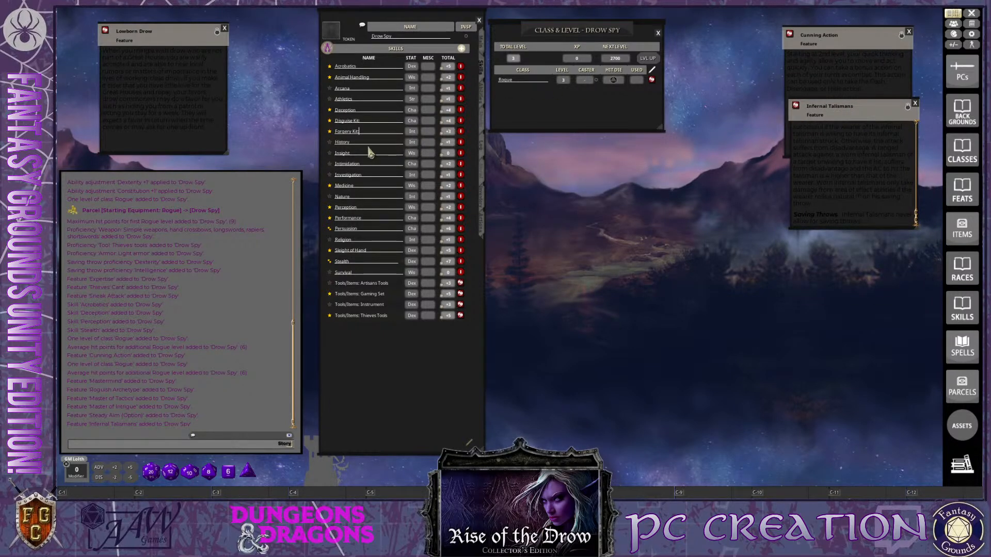
Finish editing the skill list, open the Master of Tactics feature description and place its window over Infernal Talismans
left_click(469, 443)
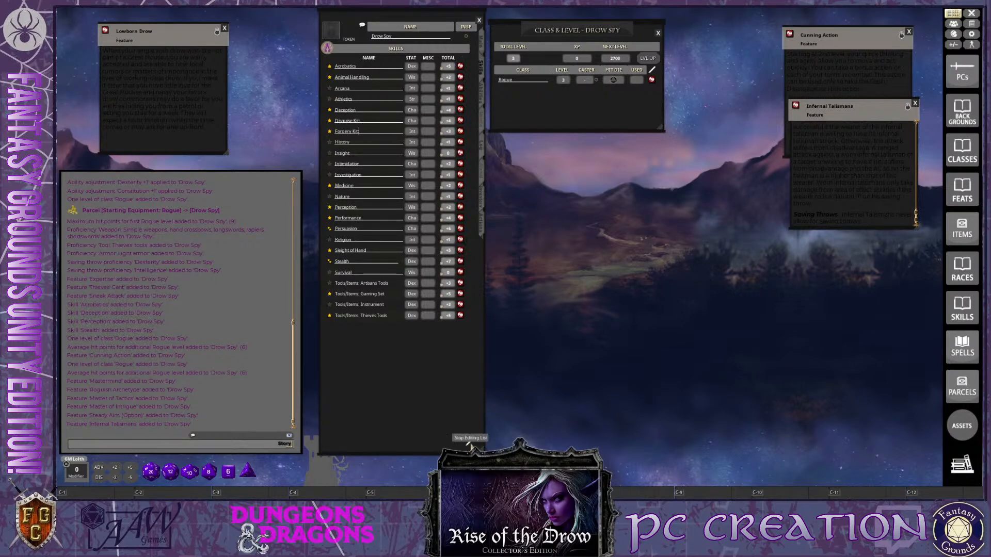
left_click(481, 100)
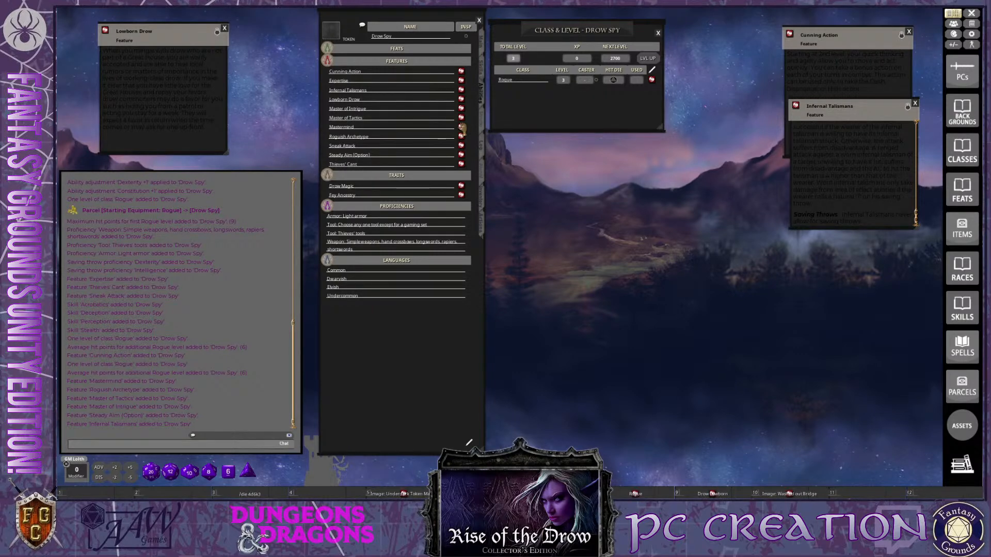
left_click(461, 118)
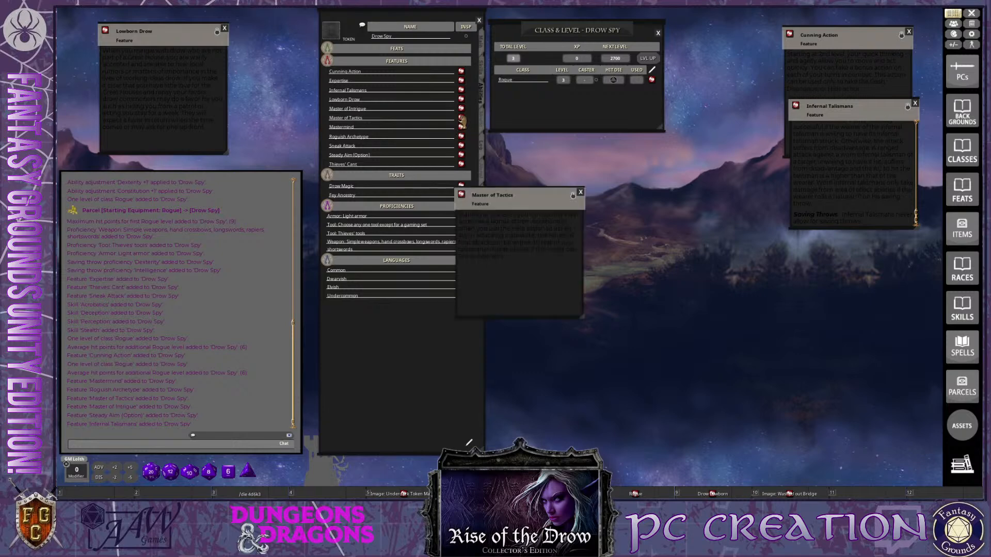
left_click_drag(540, 192, 607, 185)
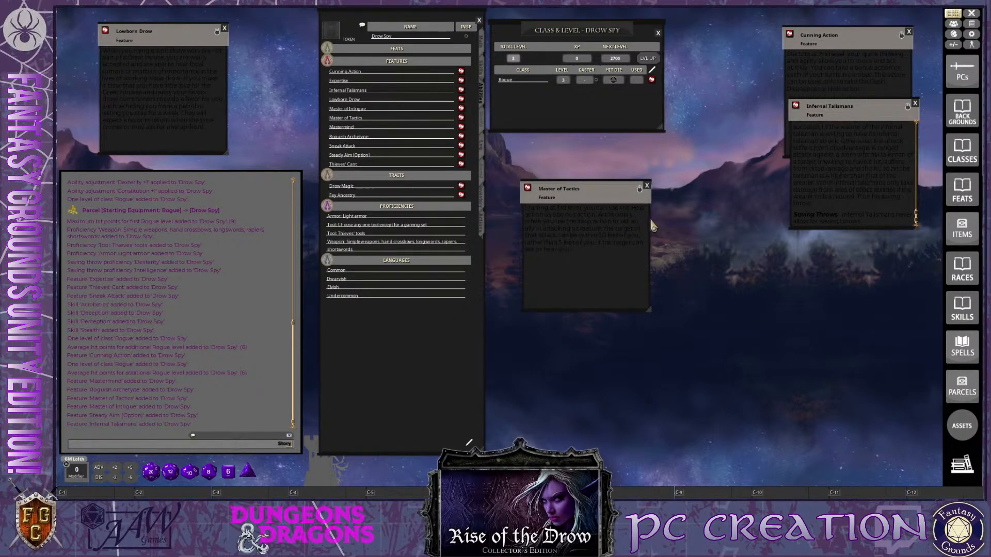
left_click_drag(578, 189, 861, 159)
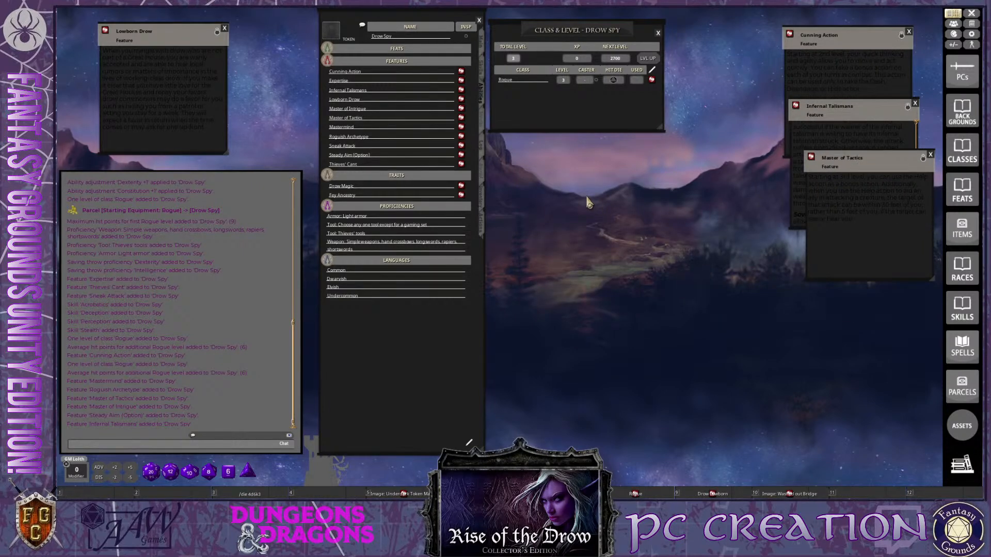
key("ctrl")
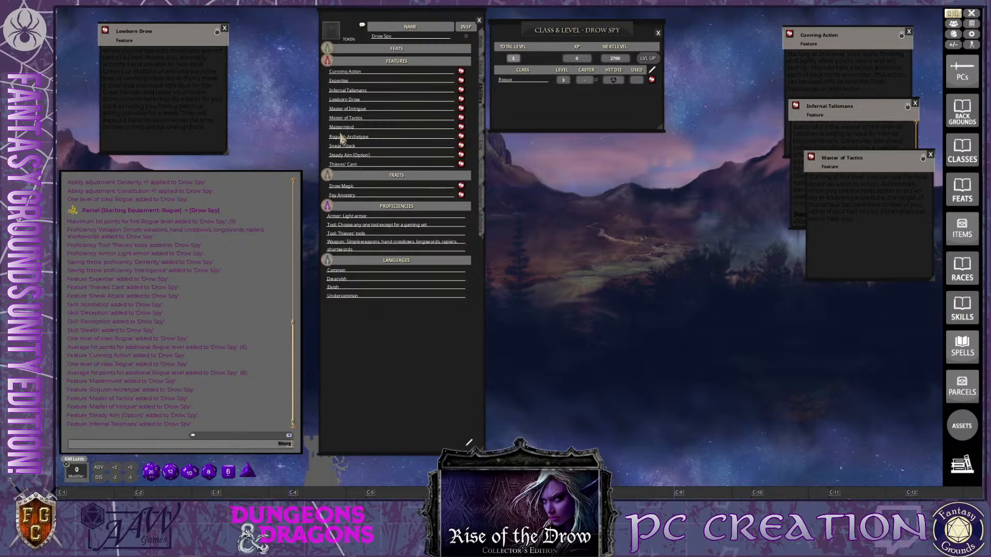
Read the Mastermind feature description in an enlarged window and close it
left_click(460, 127)
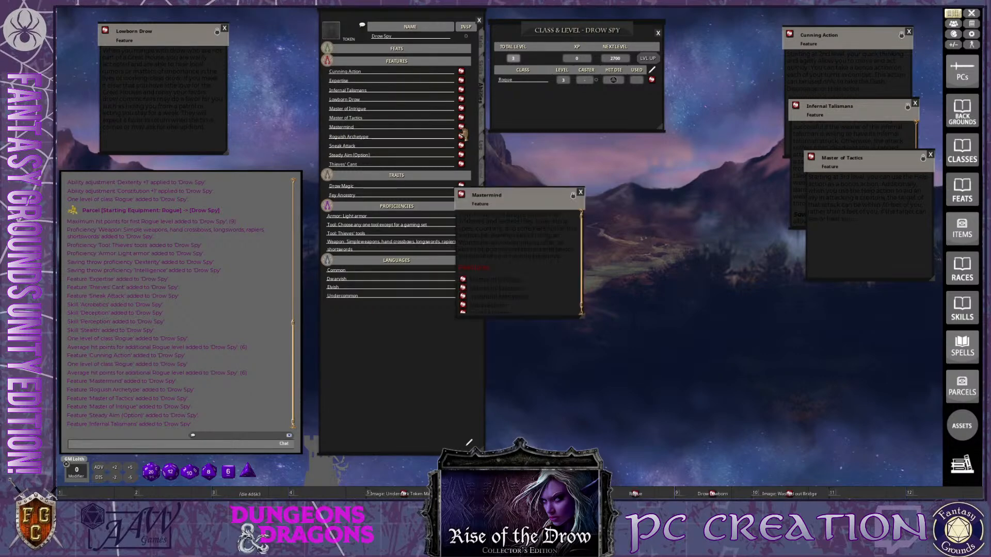
left_click_drag(528, 184, 664, 135)
key("ctrl")
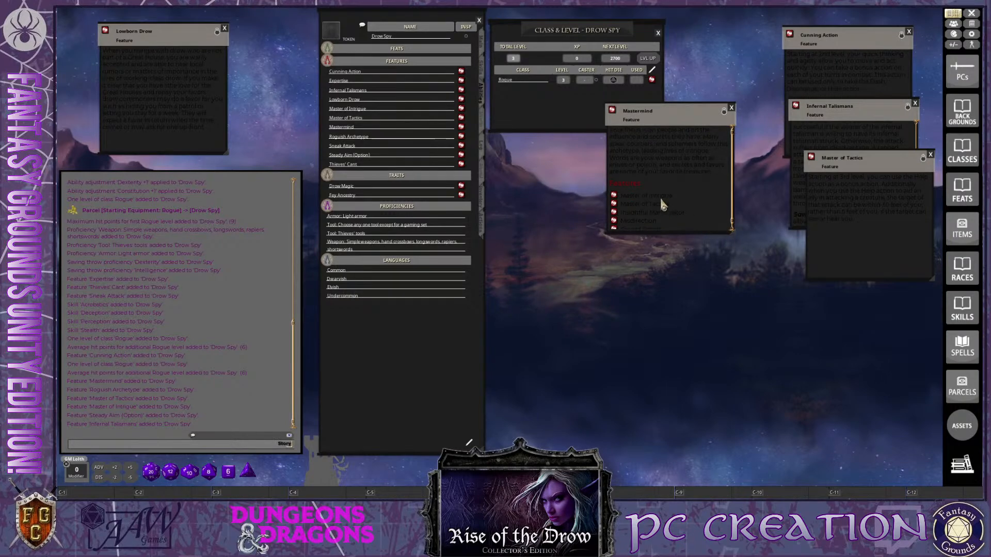
left_click_drag(731, 232, 749, 308)
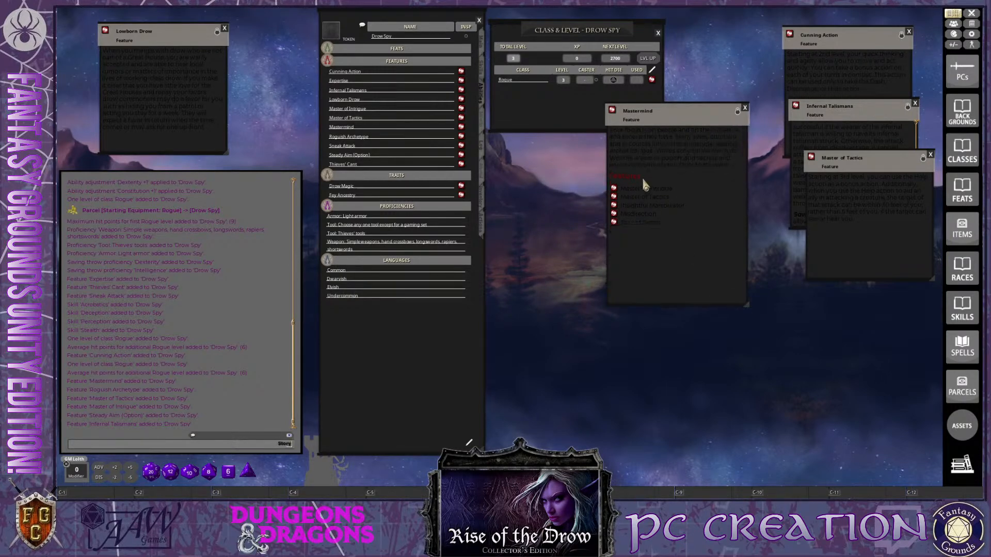
left_click(744, 108)
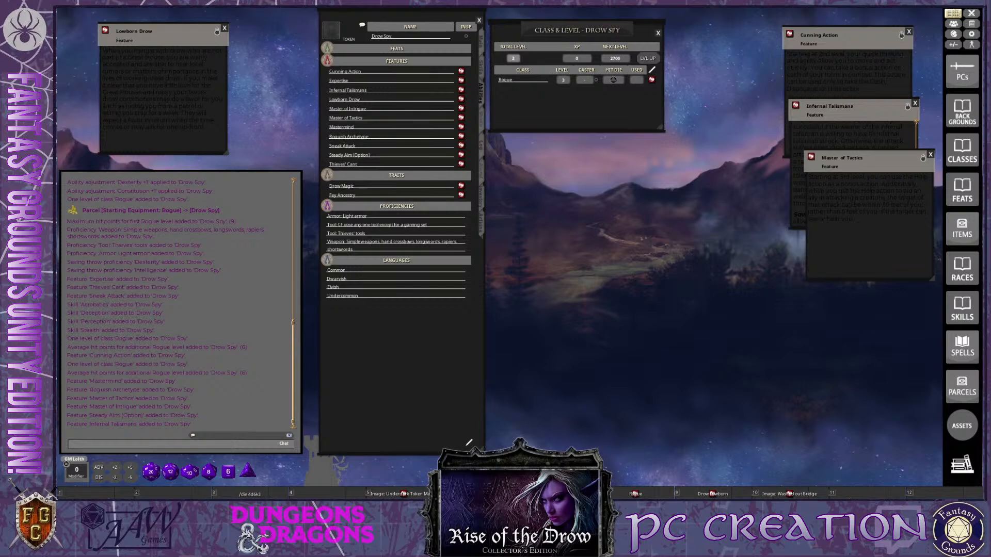
key("ctrl")
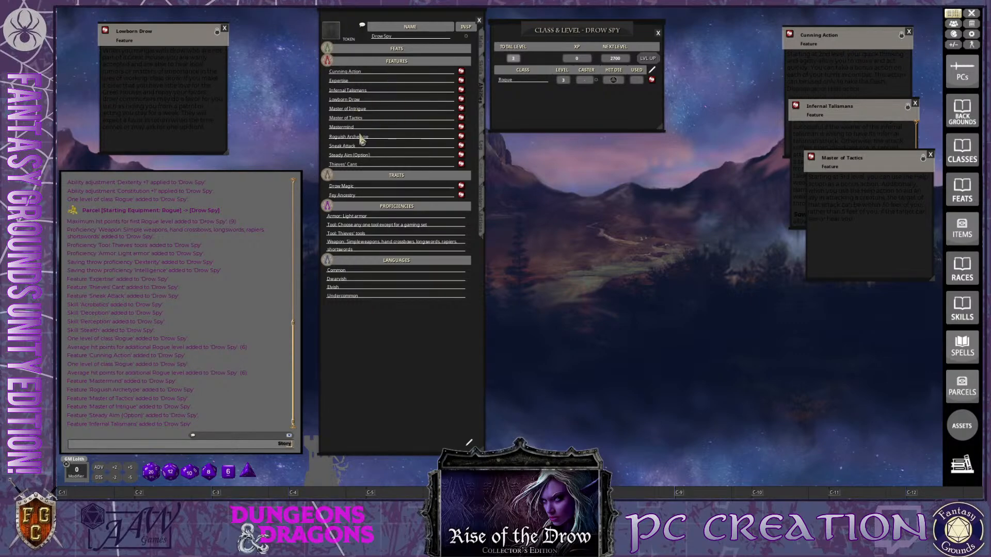
Read and close the Roguish Archetype description, and open Sneak Attack with its window placed over Master of Tactics
left_click(461, 136)
scroll(557, 267, "down", 3)
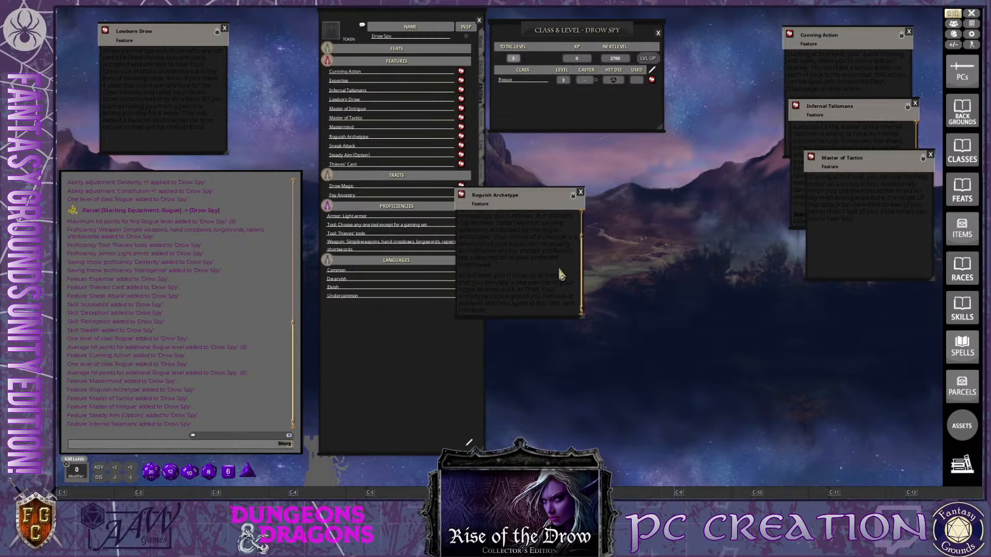
left_click(581, 193)
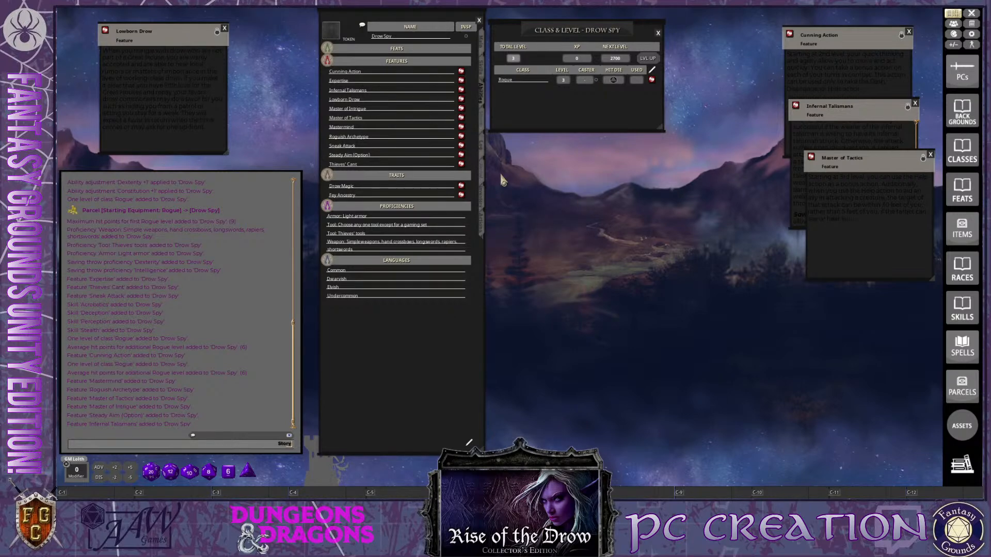
left_click(461, 146)
left_click_drag(521, 198, 877, 199)
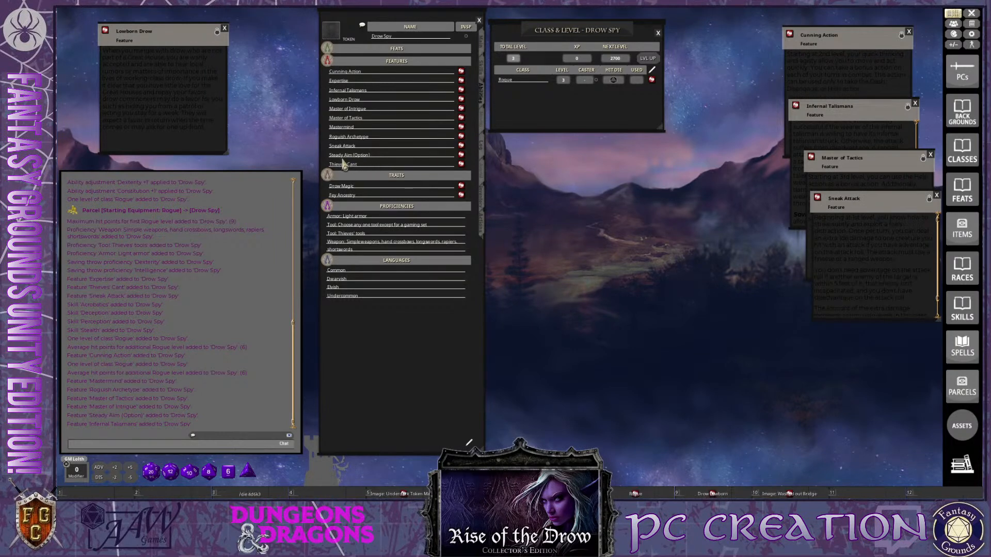
Open the Steady Aim (Option) and Thieves' Cant feature descriptions and stack their windows below the Sneak Attack title
left_click(460, 155, "ctrl")
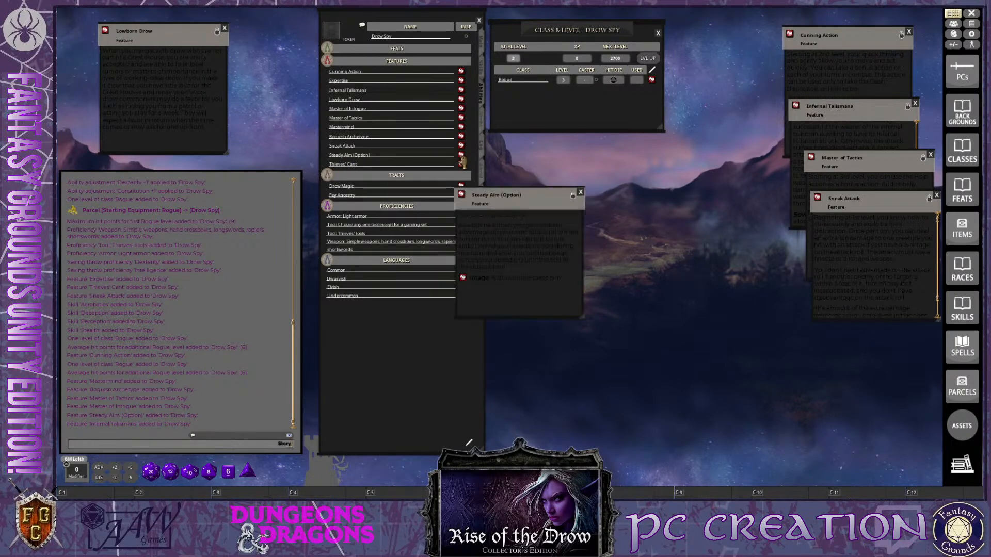
left_click_drag(524, 205, 638, 210)
key("ctrl")
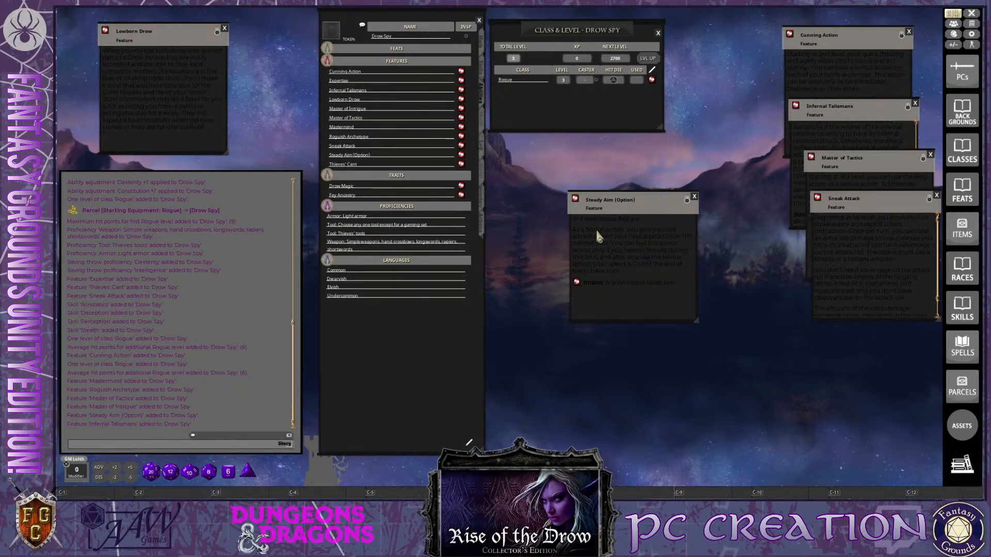
key("ctrl")
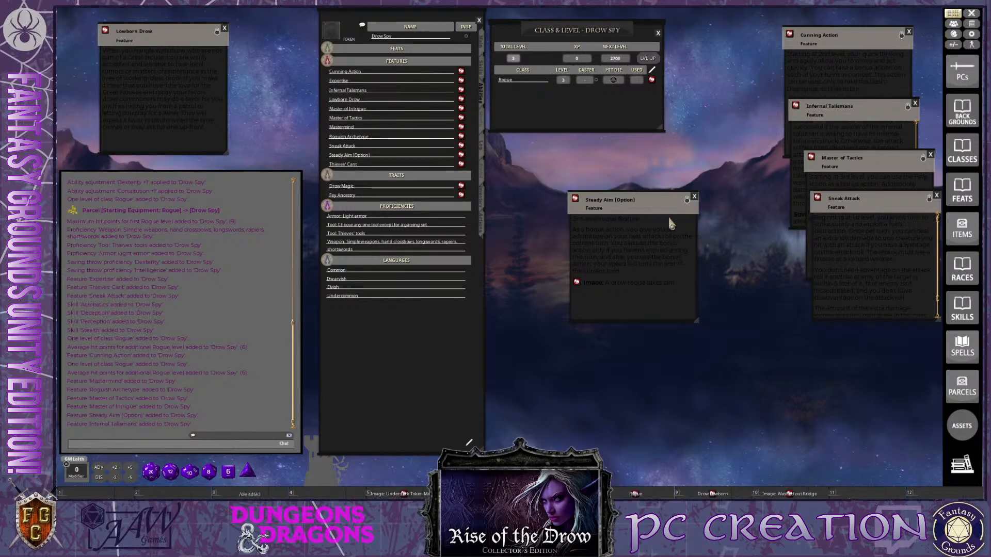
left_click_drag(645, 212, 888, 246)
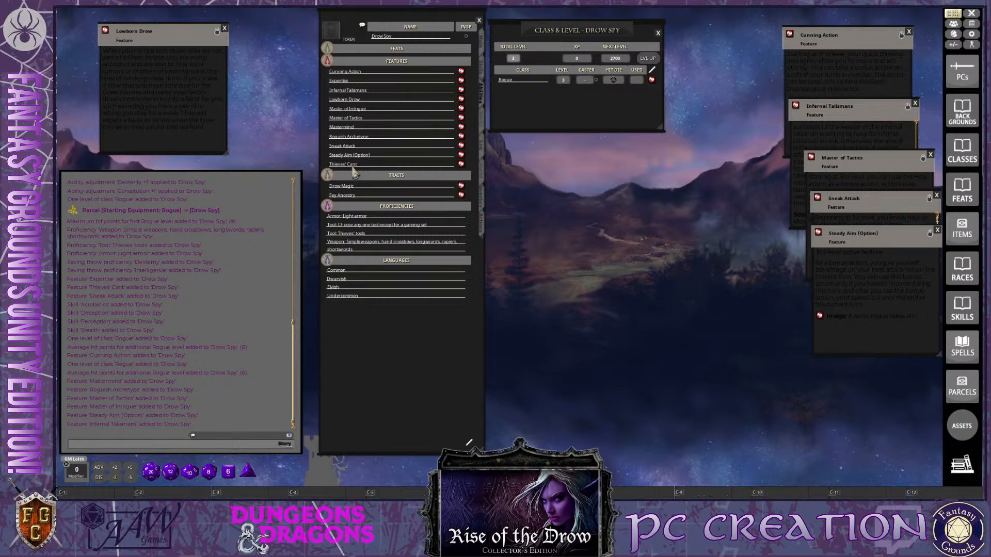
left_click(461, 164)
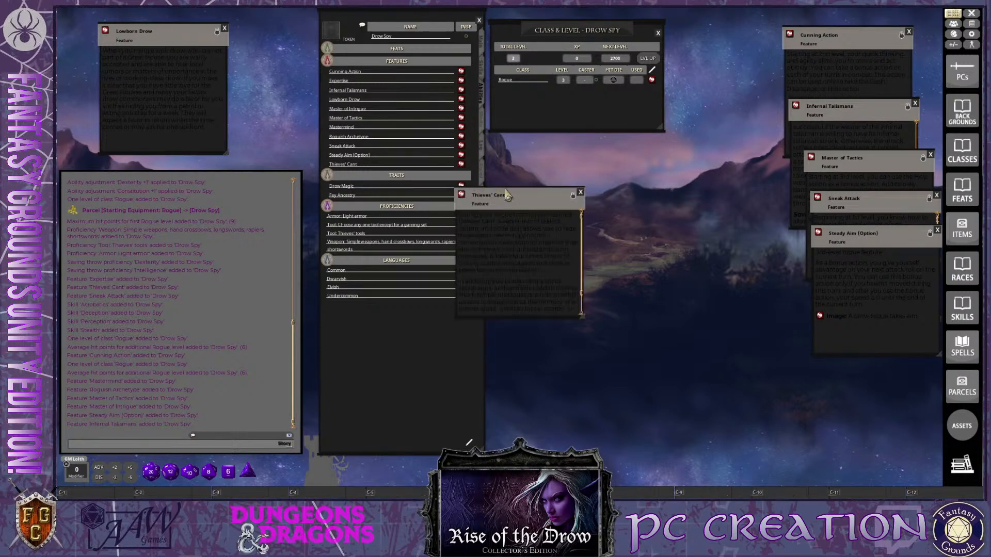
left_click_drag(516, 203, 855, 293)
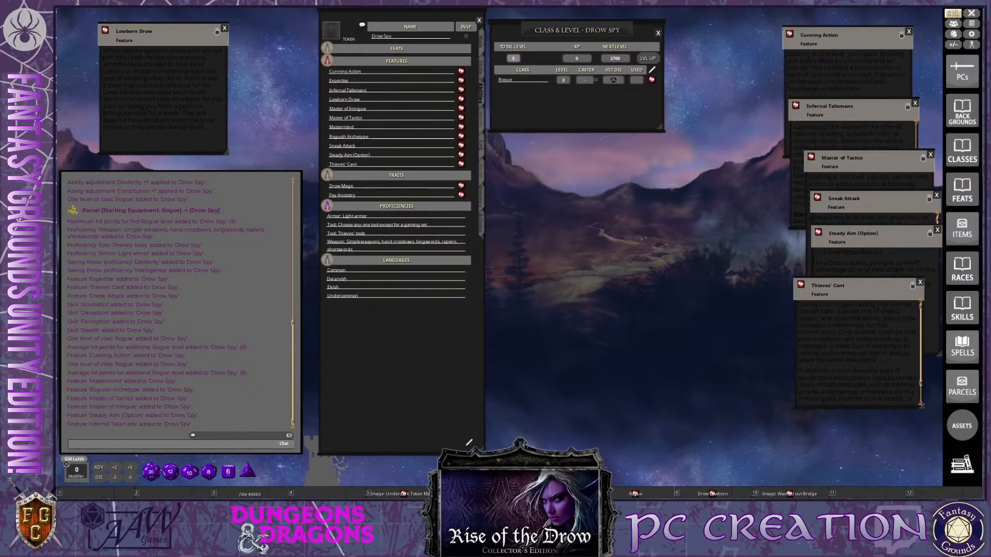
Set the character's XP to 900 and close the Class & Level window
key("ctrl")
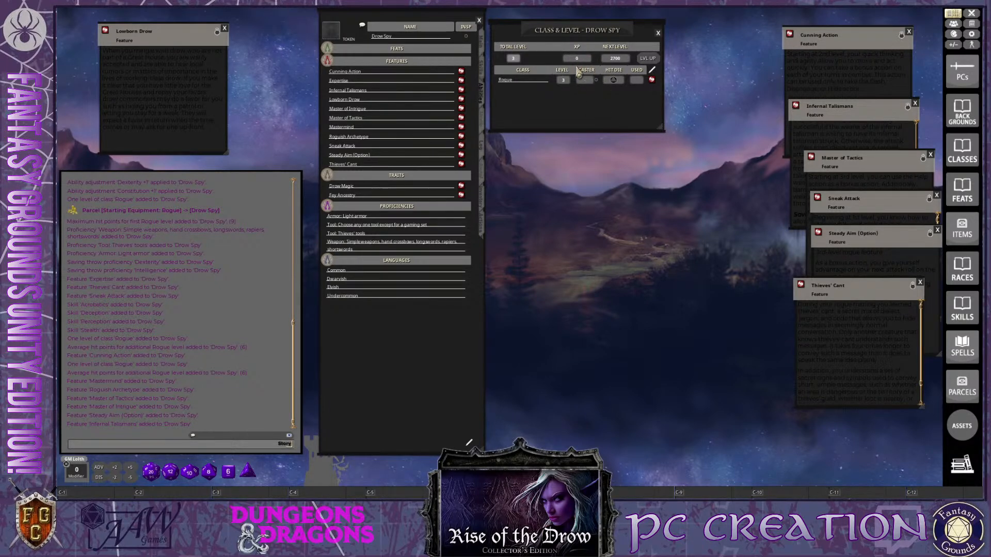
type("900")
left_click(658, 34)
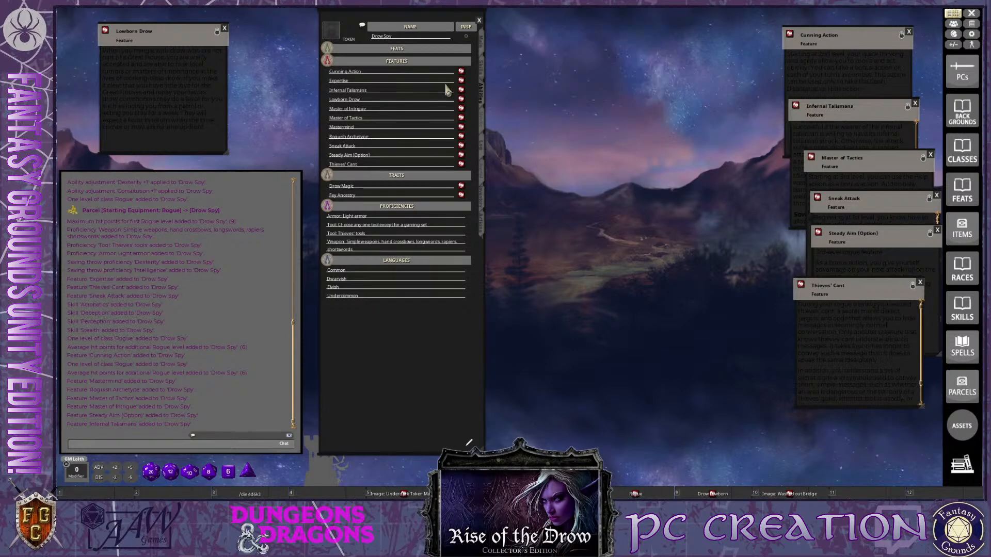
Open the Drow Magic and Fey Ancestry trait descriptions and place their windows beside the feature windows
left_click(460, 185)
left_click_drag(590, 179, 650, 90)
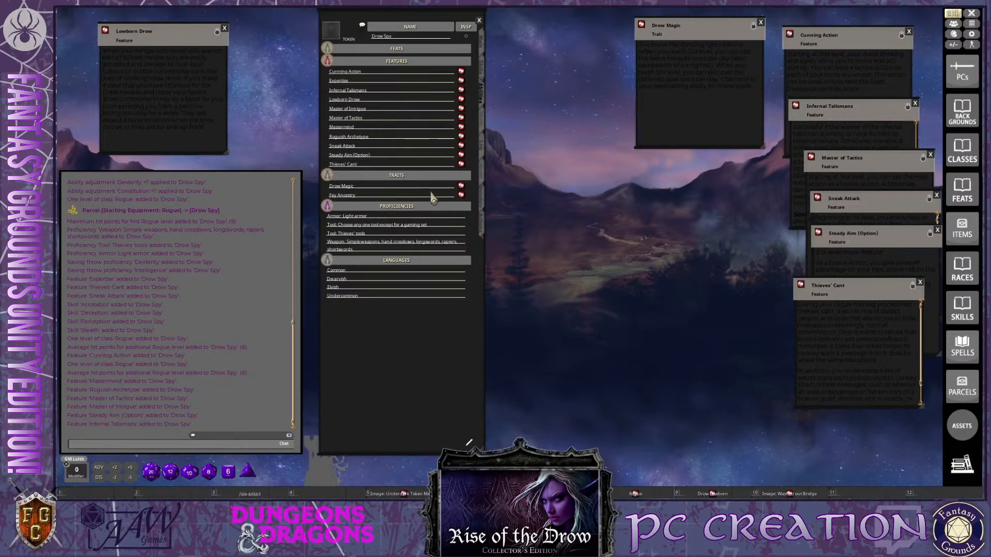
left_click(461, 195)
left_click_drag(500, 200, 702, 72)
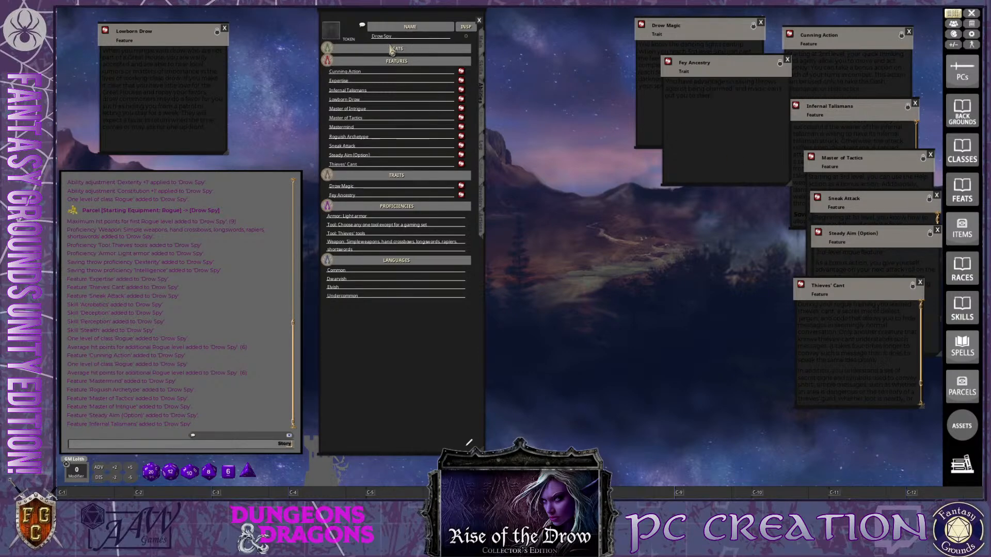
key("ctrl")
key("ctrl")
Set the character's gender to Male in the personal details
left_click(482, 128)
key("ctrl")
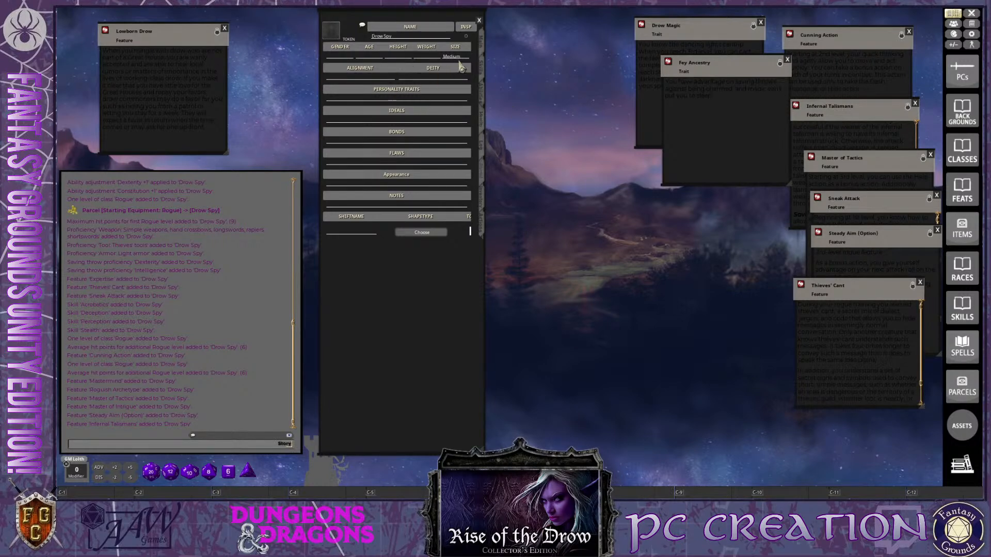
left_click(340, 58)
type("Male")
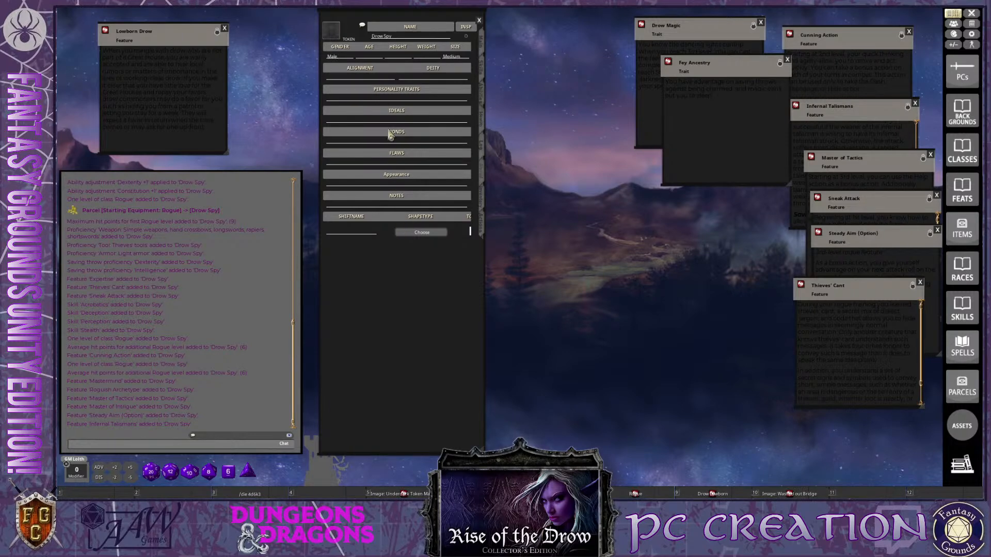
Set the character's alignment to Neutral Evil
key("ctrl")
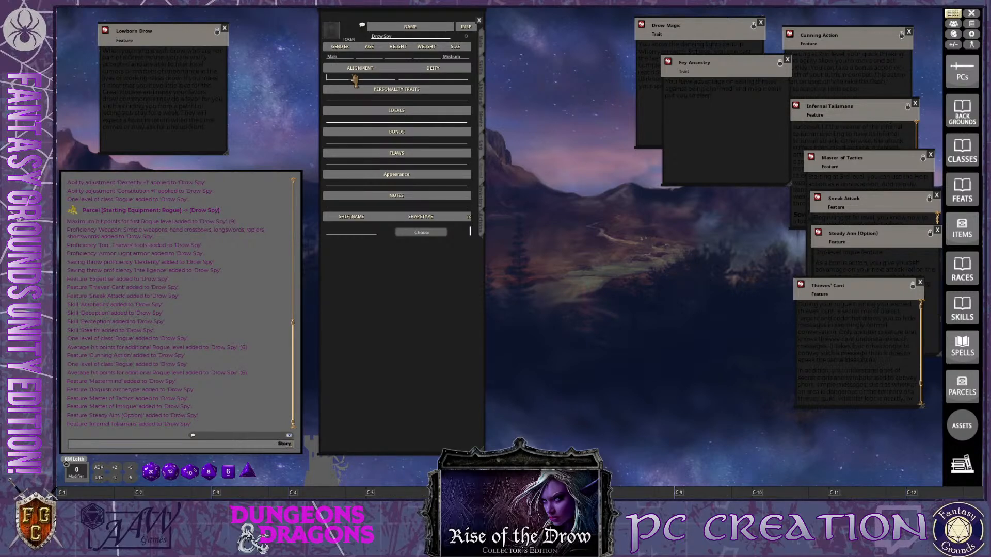
type("Neutr")
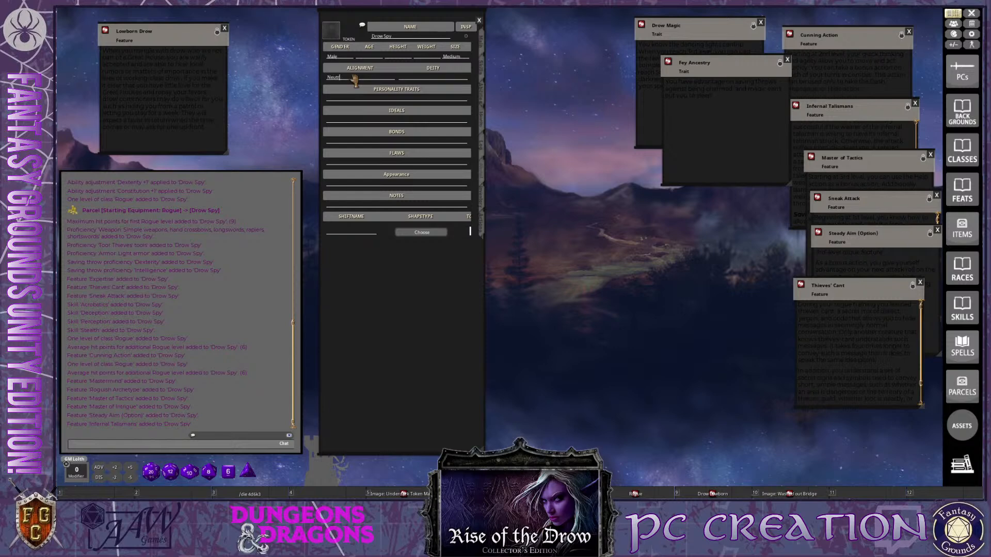
type("al Evil")
key("ctrl")
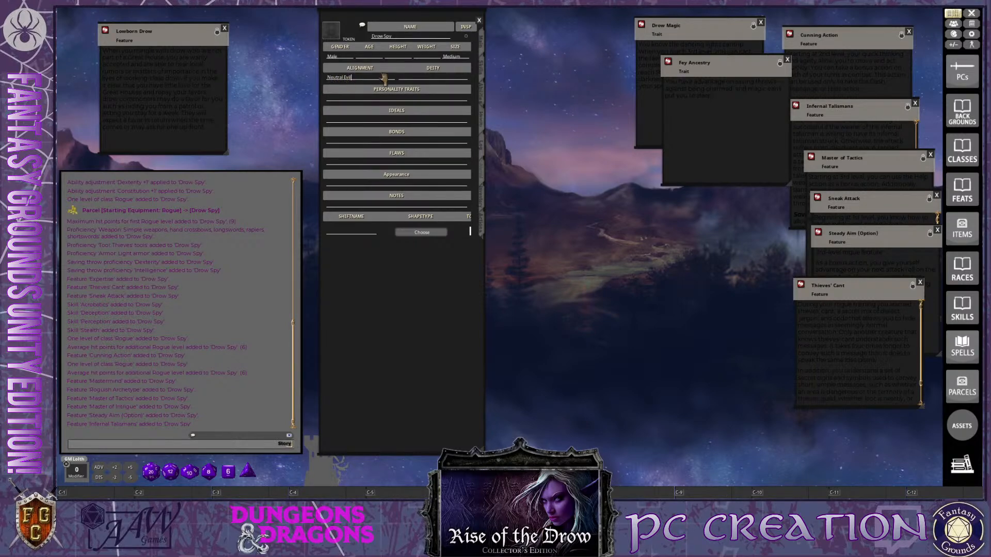
key("ctrl")
key("ctrl")
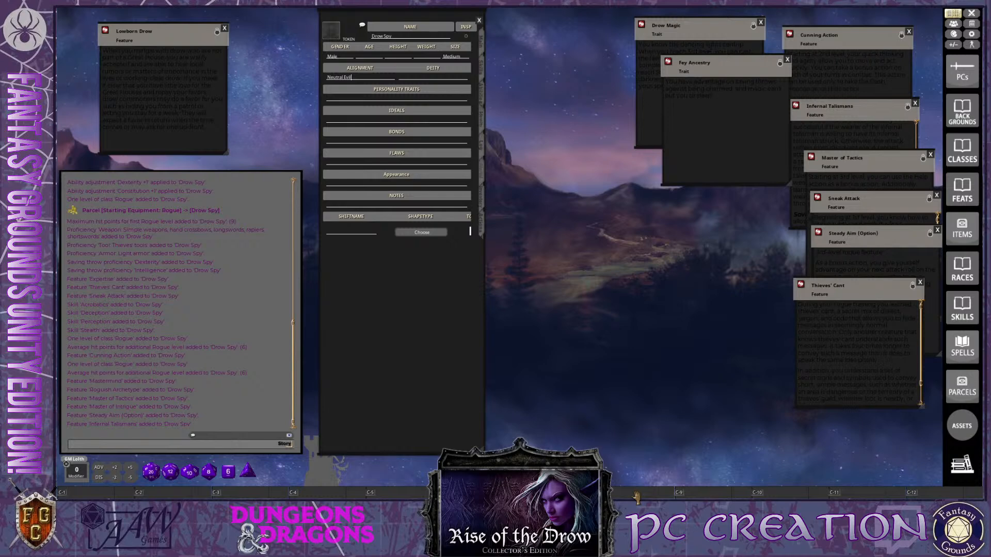
Open the Drow Lowborn background with its Personality Trait and Ideal tables, and arrange the windows beside the character sheet
left_click(712, 497)
left_click_drag(545, 215, 656, 249)
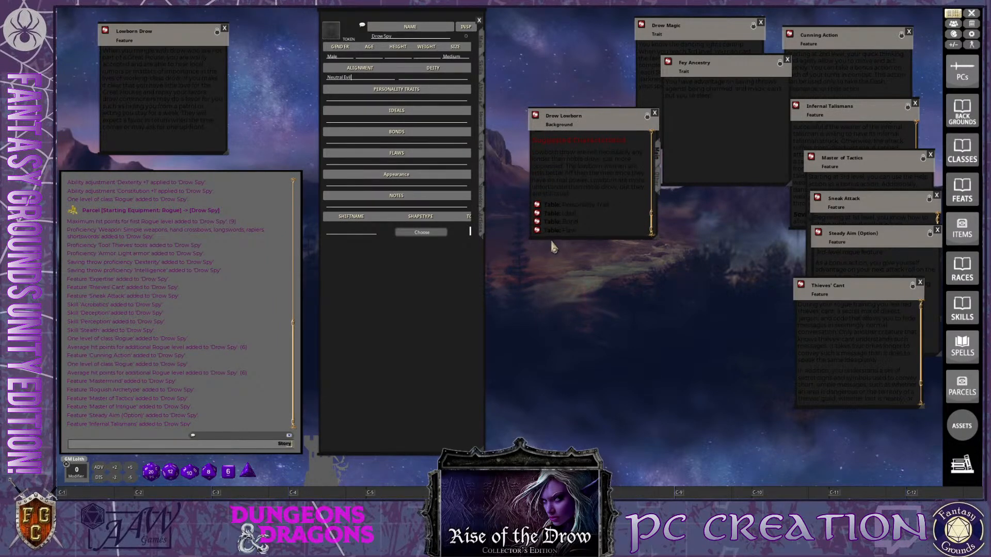
left_click_drag(613, 129, 749, 126)
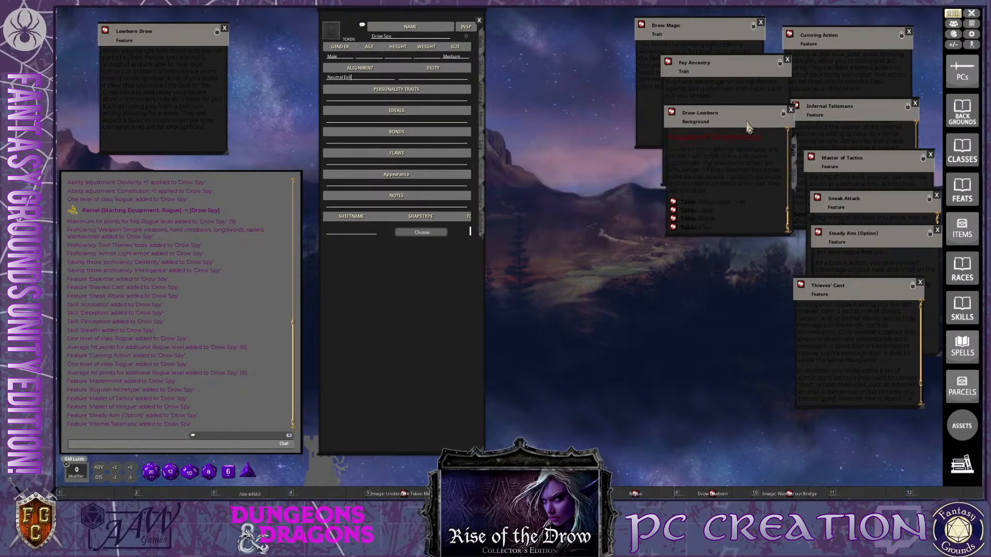
left_click(674, 206)
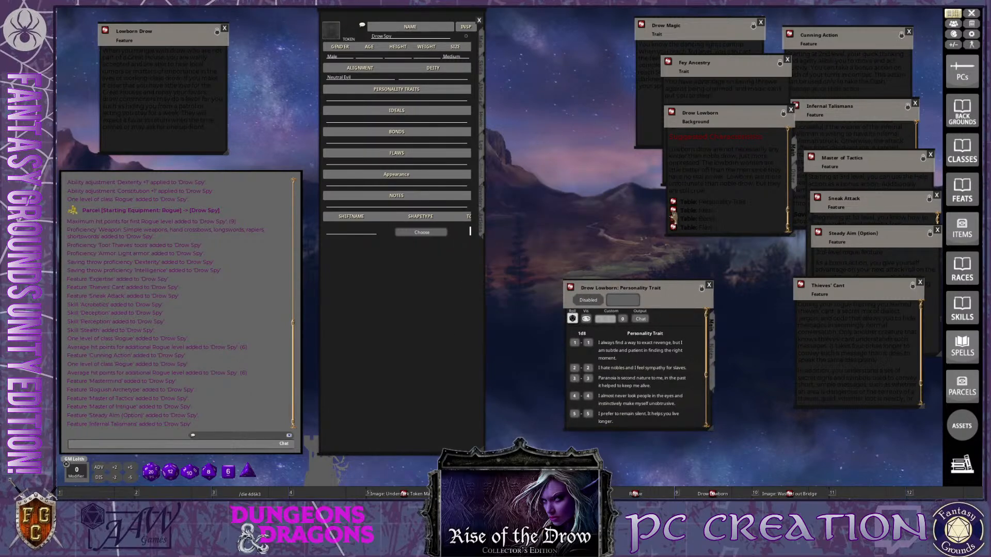
left_click(673, 211)
left_click_drag(532, 199, 689, 337)
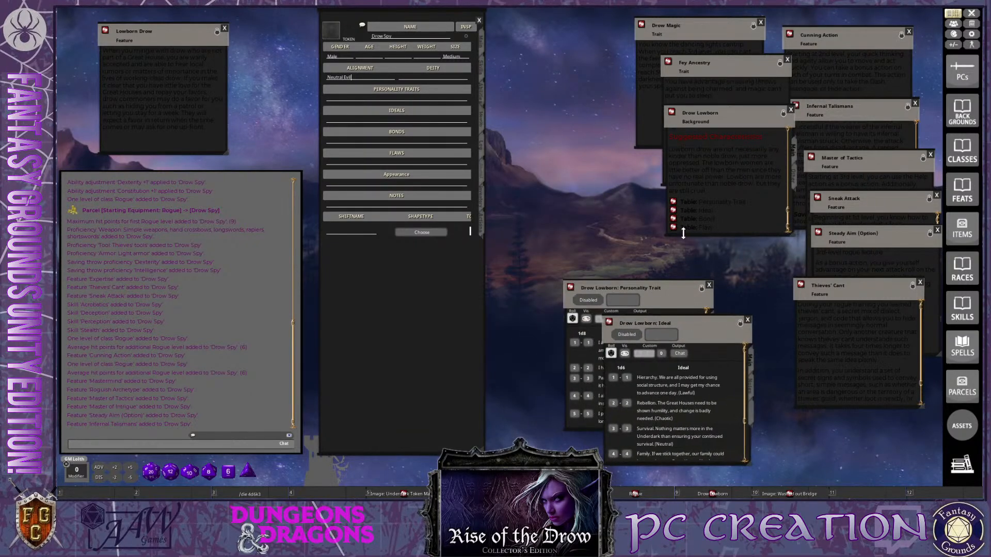
left_click_drag(686, 287, 634, 161)
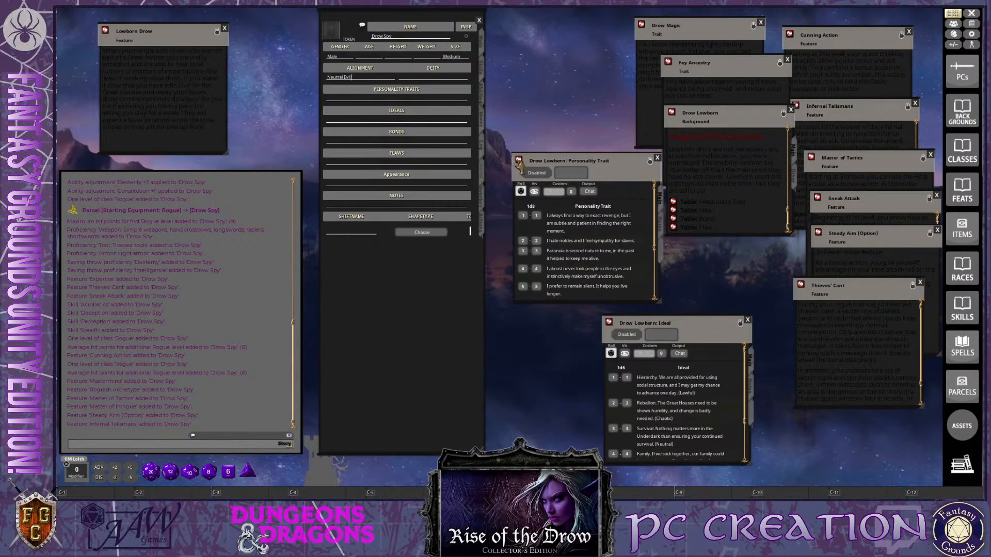
Roll two results on the Drow Lowborn Personality Trait table, copy both into the character's personality traits, and close the table
left_click(521, 192)
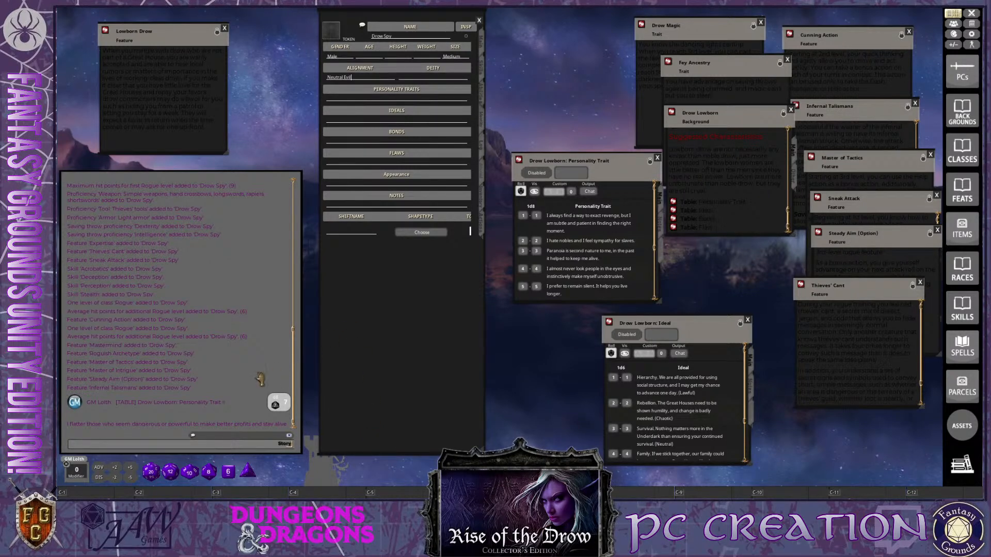
left_click_drag(157, 429, 366, 100)
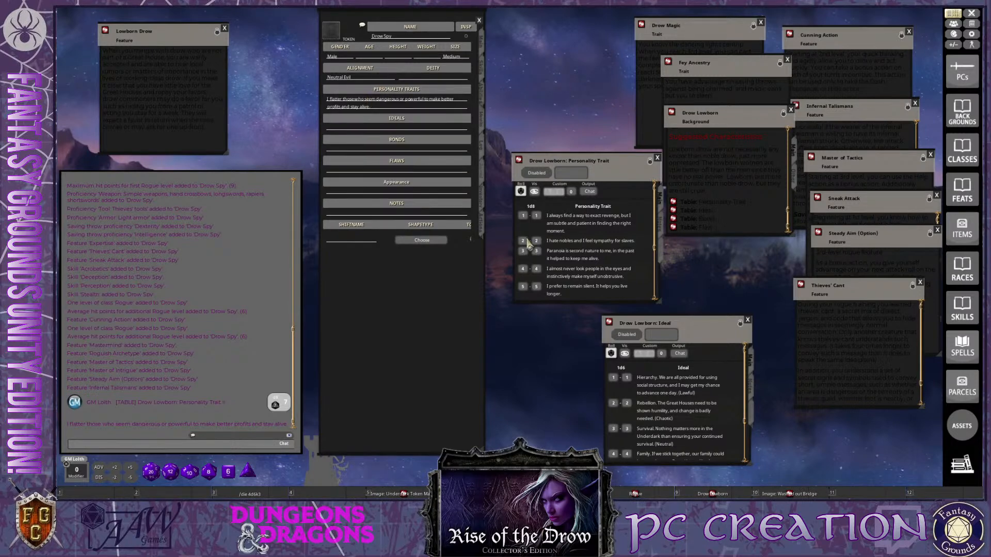
key("ctrl")
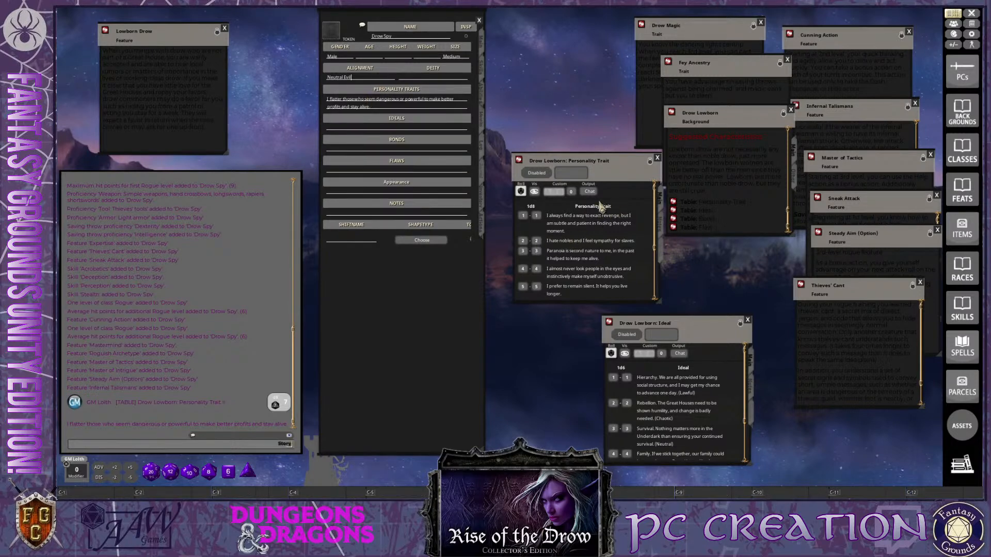
left_click(522, 191)
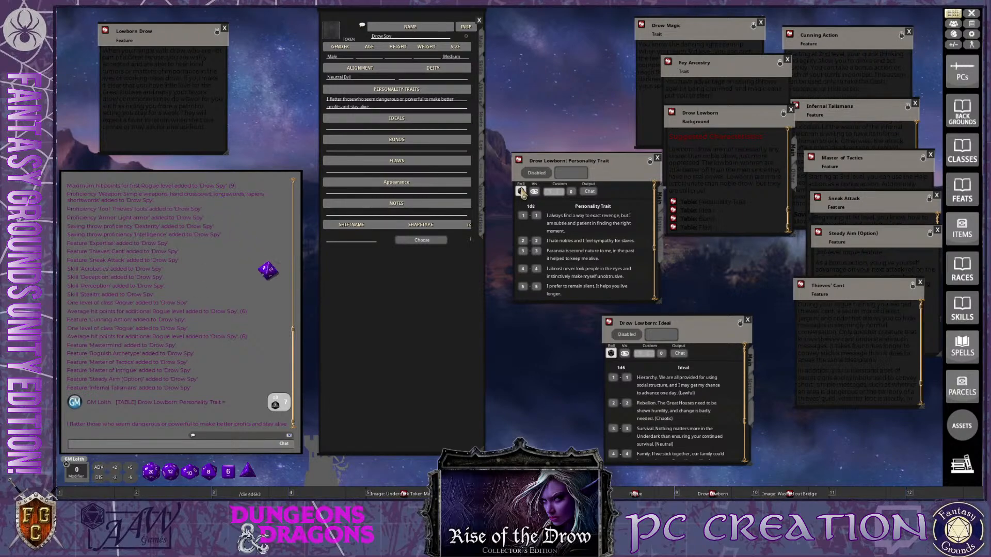
key("ctrl")
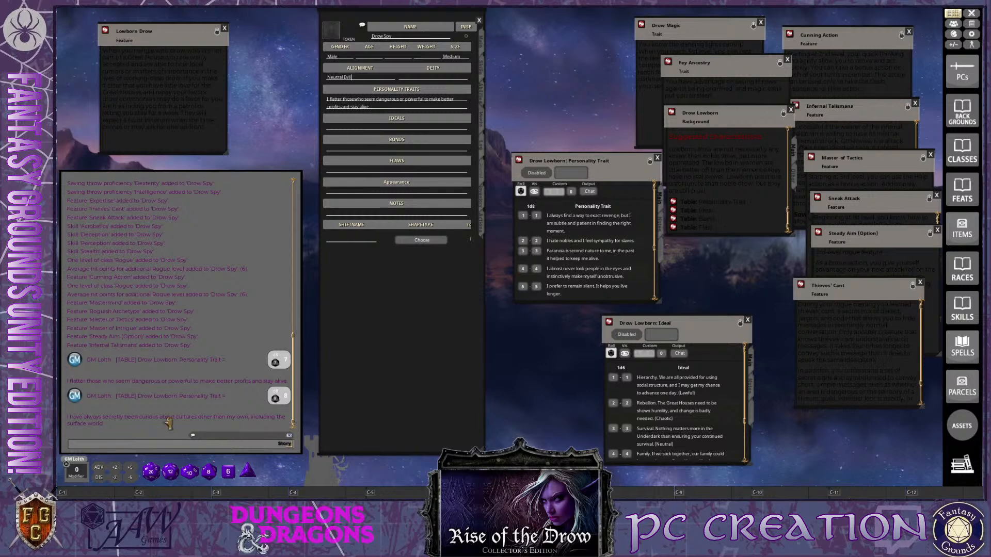
left_click_drag(155, 420, 413, 107)
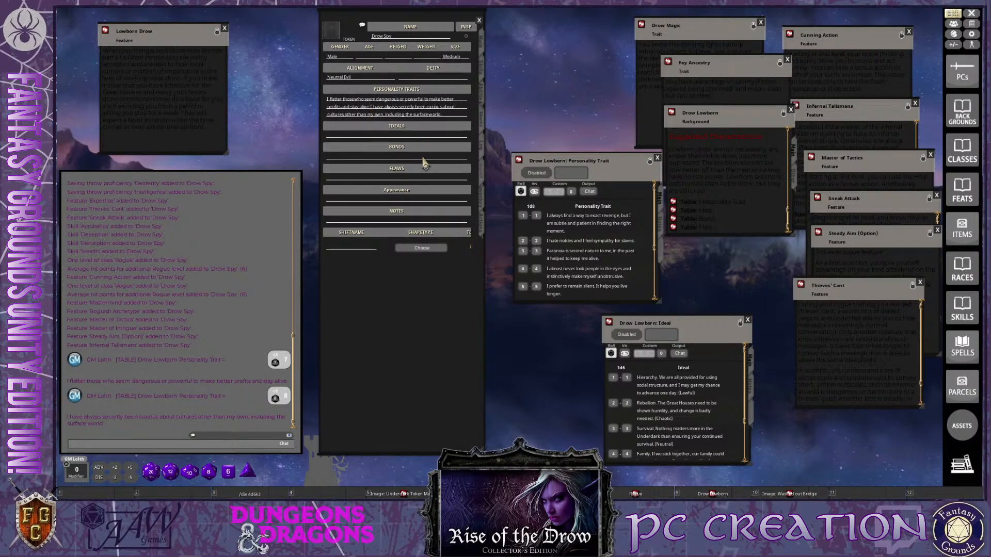
key("ctrl")
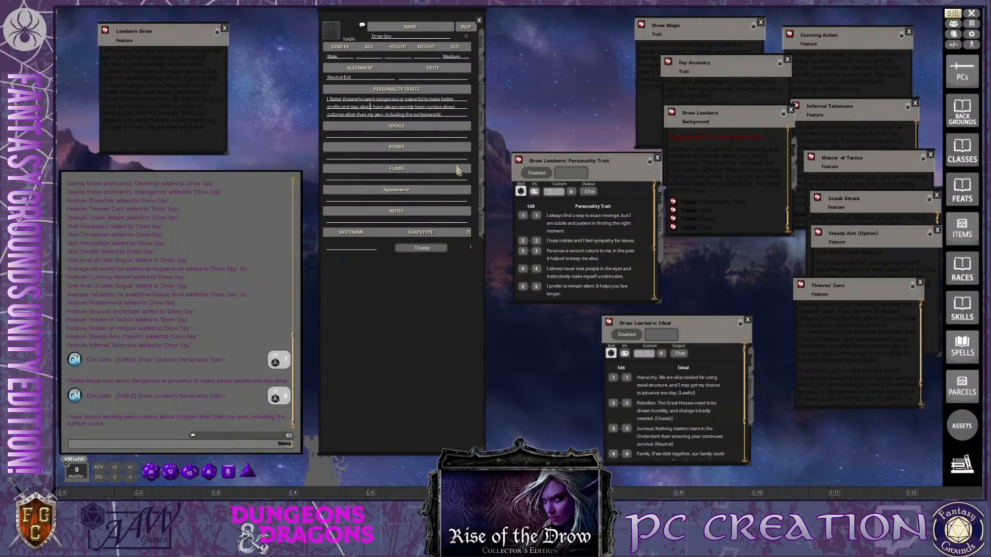
left_click(657, 158)
Roll on the Drow Lowborn Ideal table, copy the rolled Survival ideal into the character's ideals, and close the table
left_click_drag(671, 323, 617, 253)
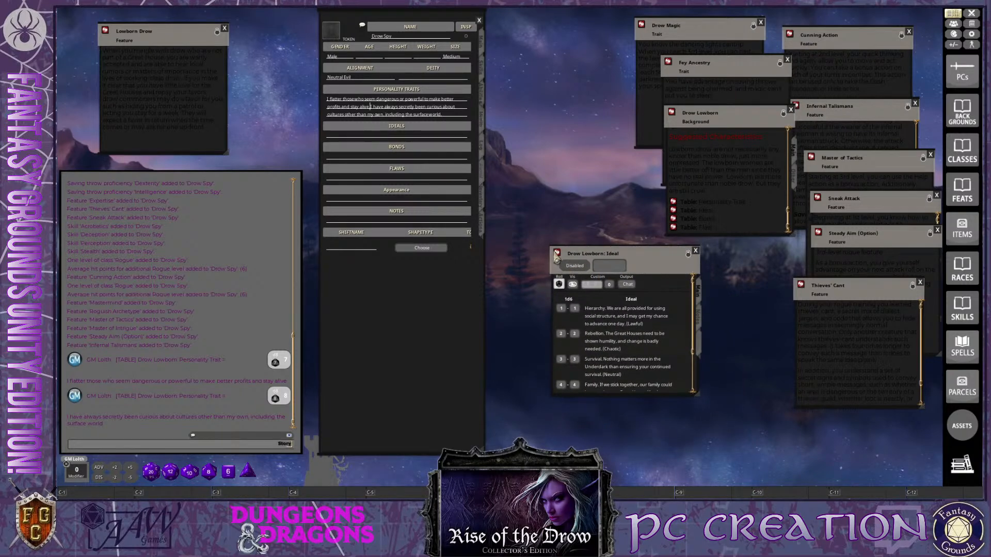
left_click(558, 284, "ctrl")
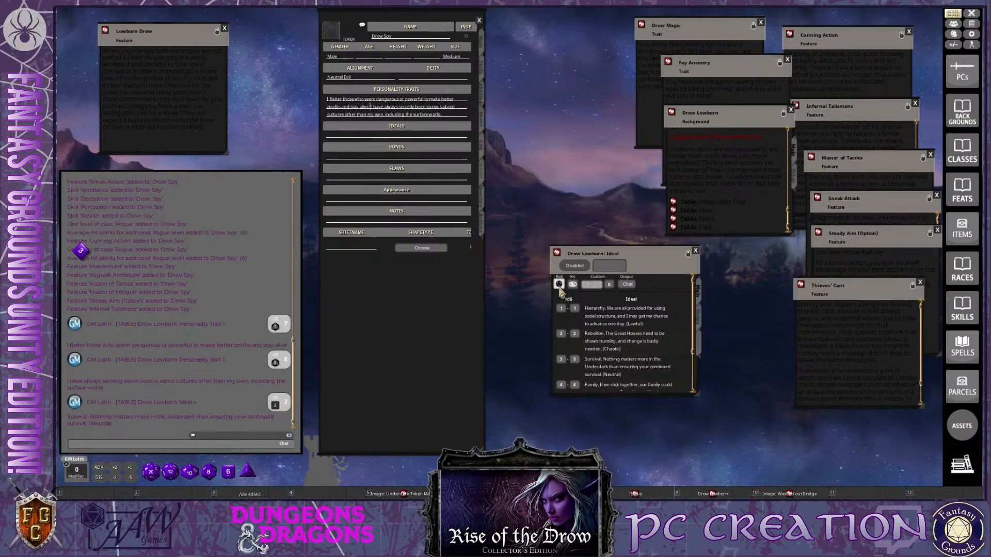
key("ctrl")
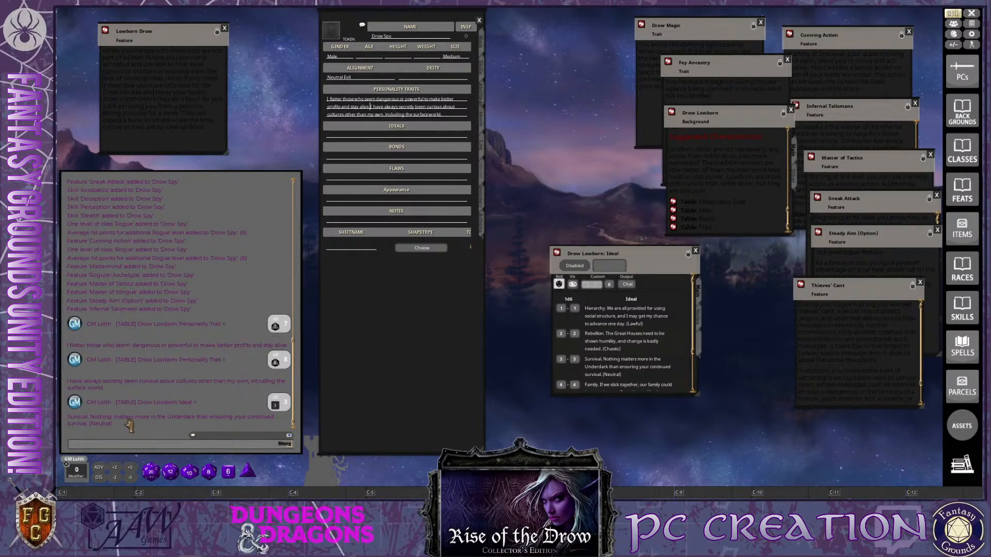
left_click_drag(129, 426, 357, 132)
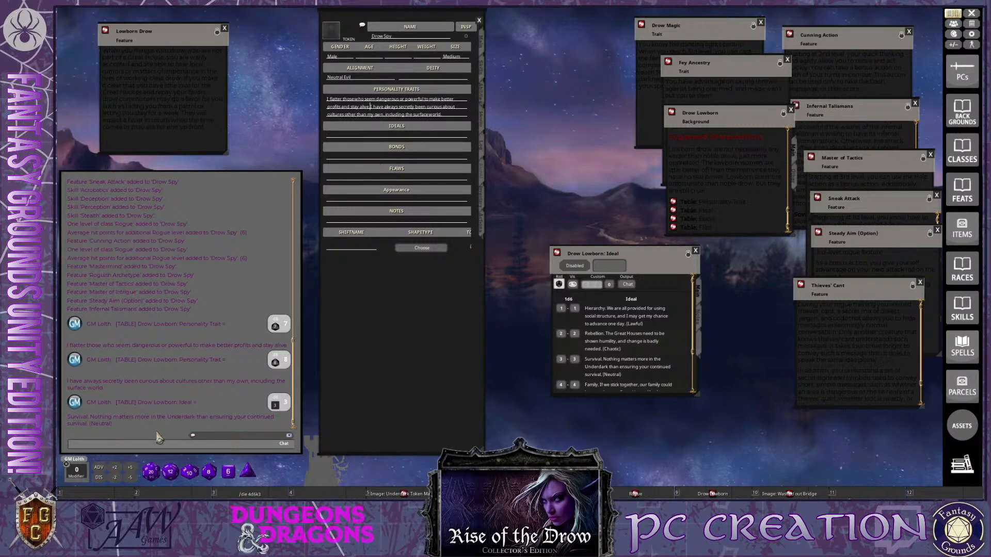
left_click_drag(142, 423, 364, 133)
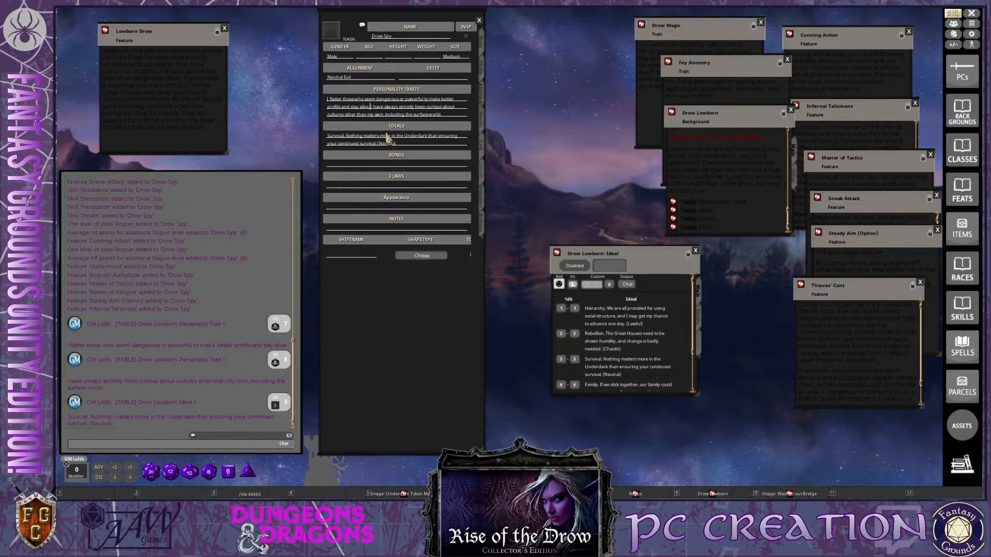
left_click(697, 251)
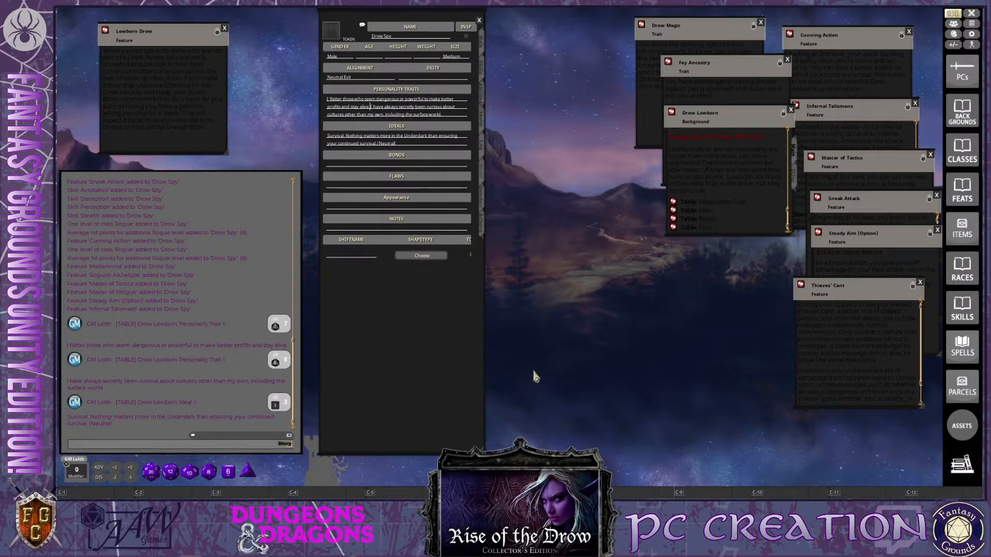
Roll on the background's Bond table, copy the rolled petty-rival bond into the character's bonds, and close the table
key("ctrl")
left_click(673, 219)
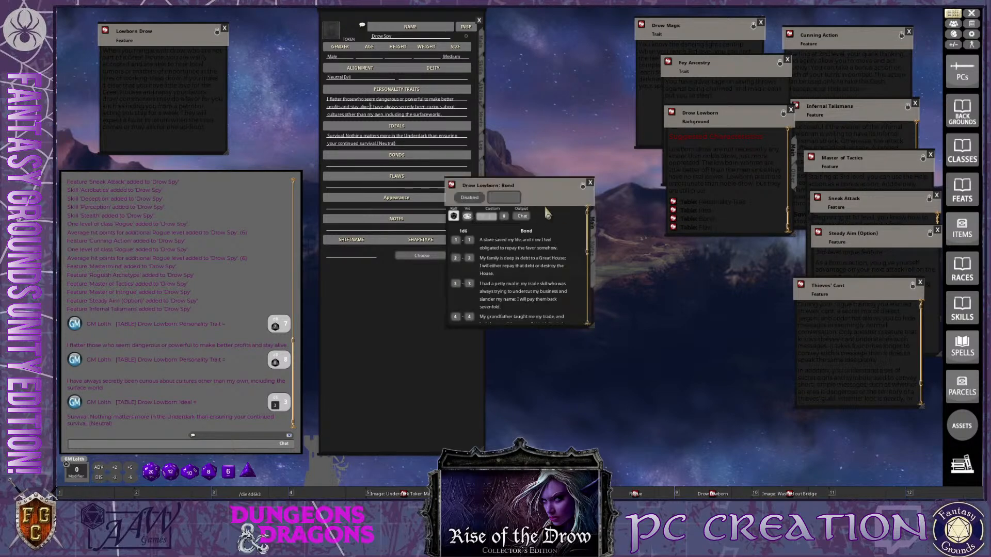
left_click(553, 174)
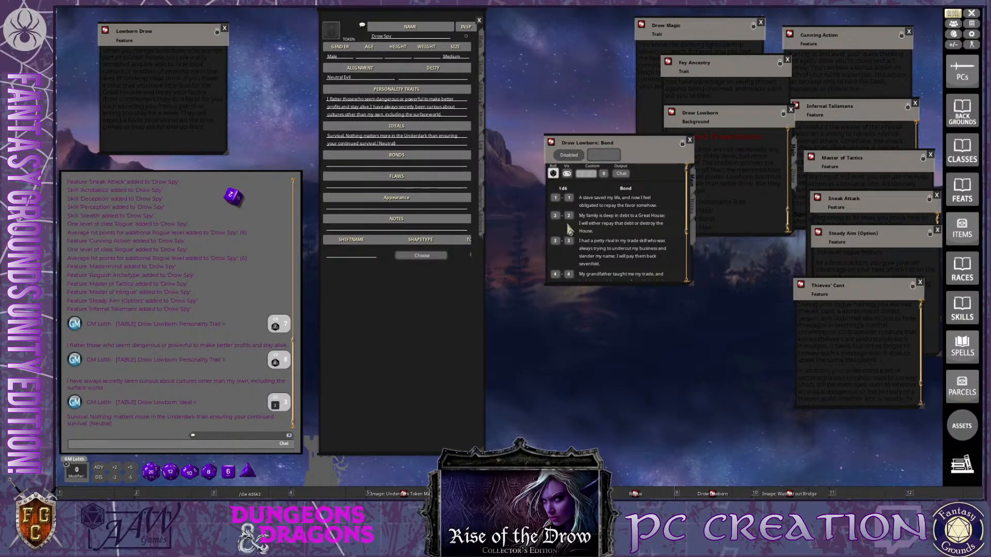
key("ctrl")
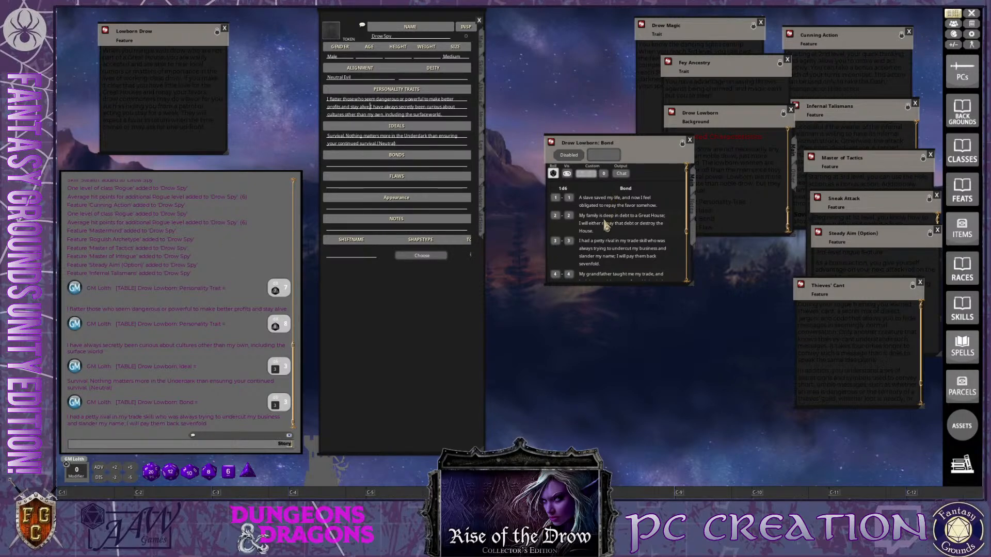
left_click(158, 426, "ctrl")
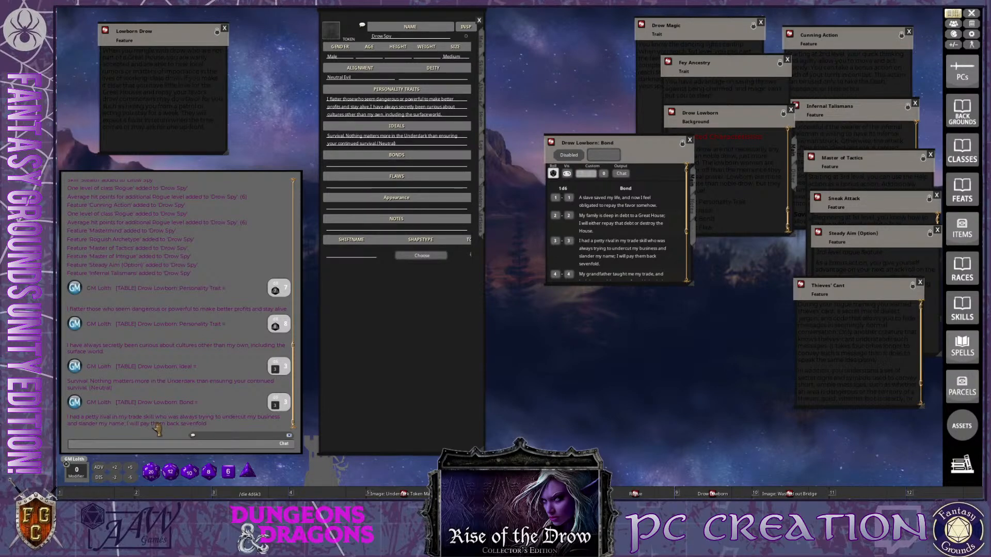
left_click_drag(158, 428, 384, 166)
key("ctrl")
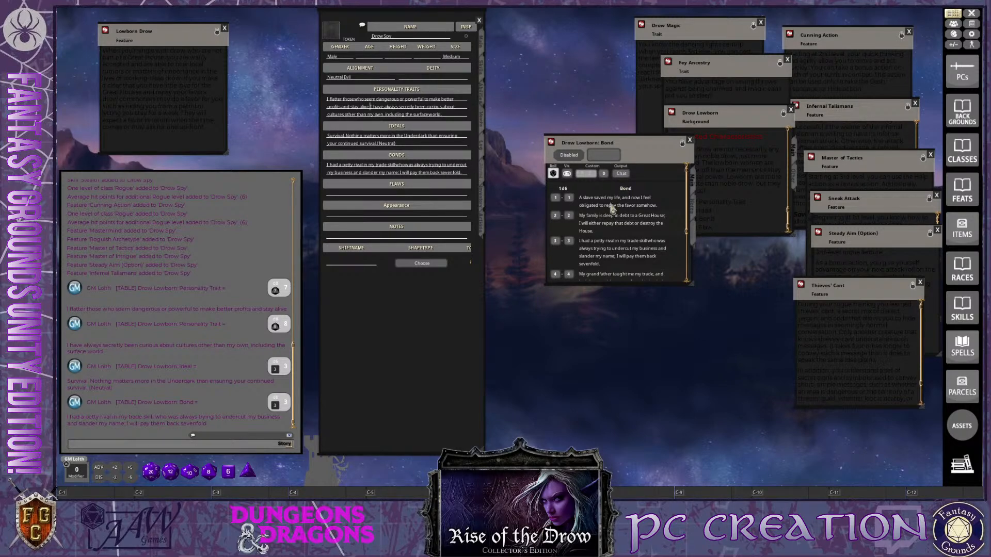
scroll(664, 211, "down", 3)
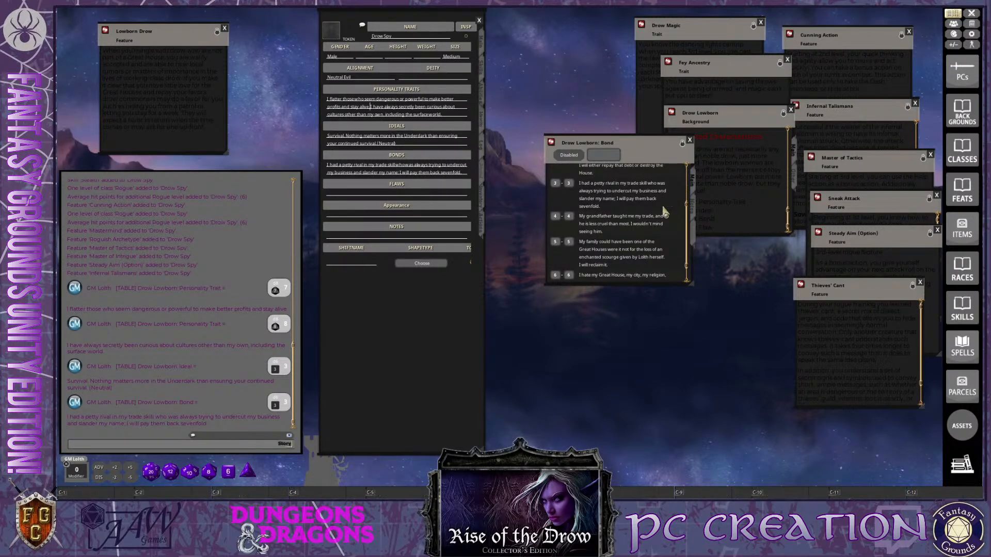
left_click(690, 140)
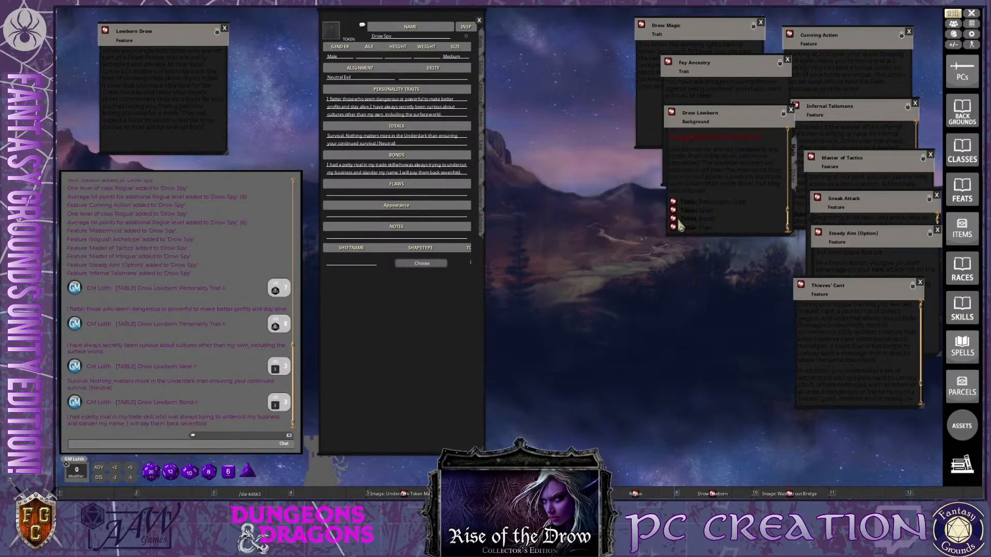
Roll on the background's Flaw table, fill the character's flaws with "I am devoted to Lolth.", and close the table
left_click(674, 228)
left_click_drag(558, 203, 681, 169)
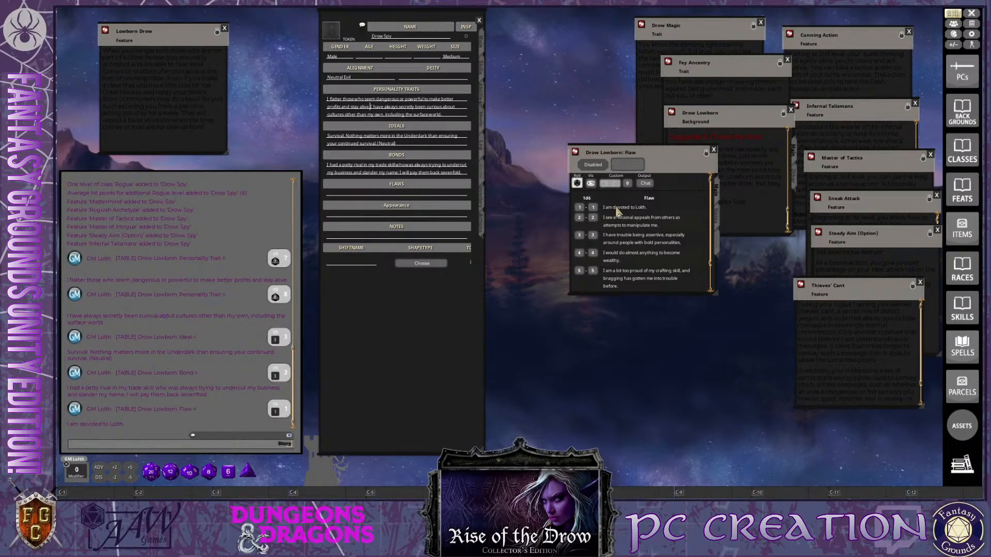
left_click_drag(618, 212, 361, 194)
left_click(715, 152)
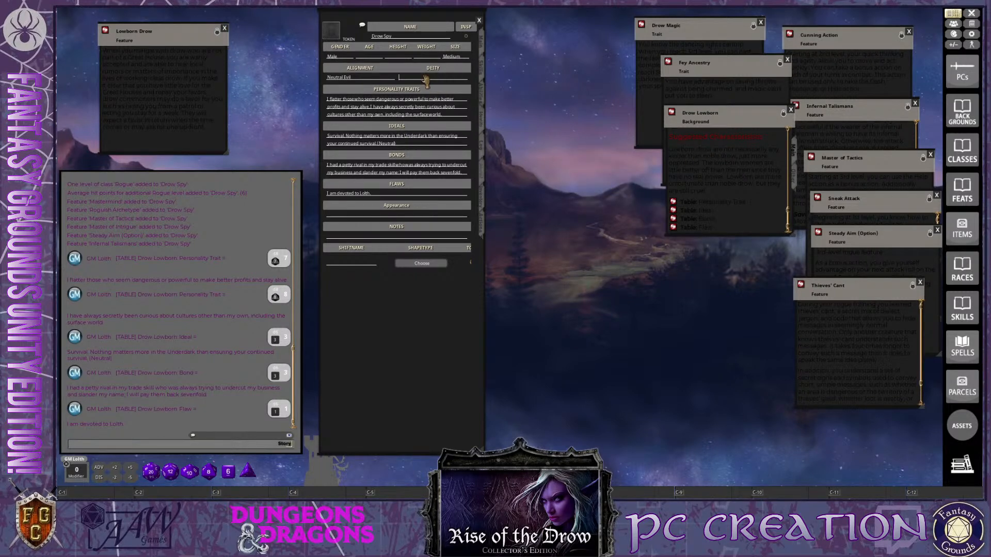
Set the character's deity to Lolth
type("Lolth")
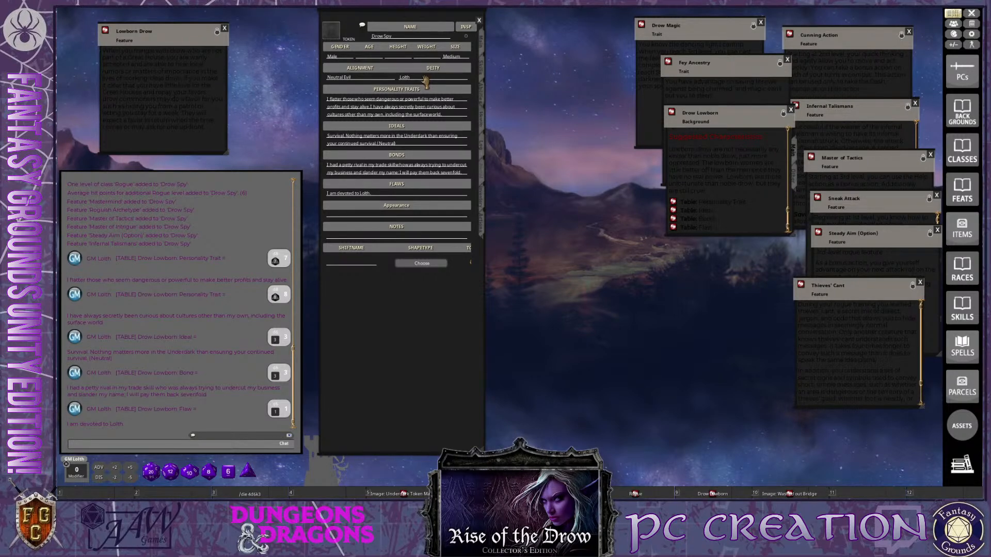
key("ctrl")
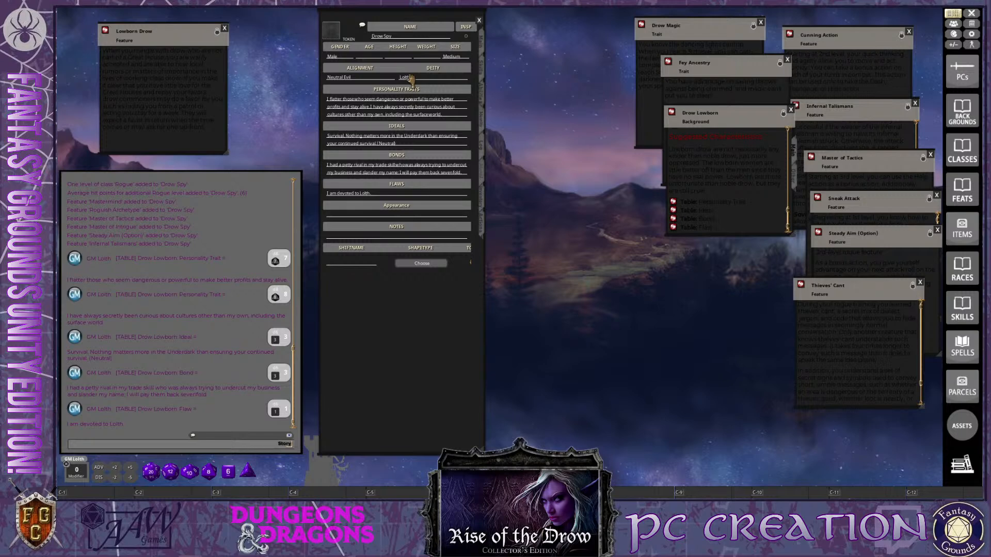
key("ctrl")
Review the Drow Lowborn background's description, proficiencies and Lowborn Drow feature, and close their windows
left_click(332, 237)
scroll(736, 162, "up", 3)
left_click(673, 184)
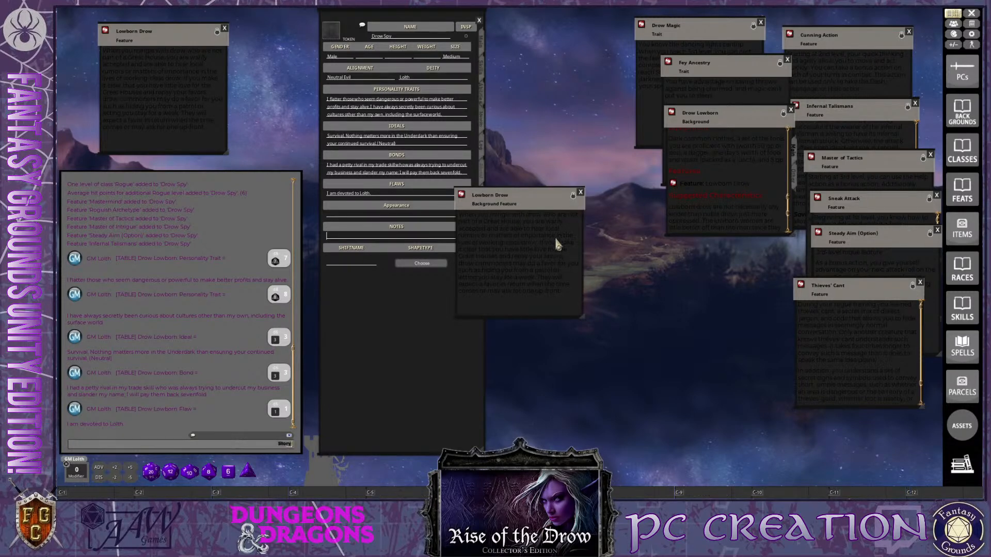
scroll(718, 182, "up", 2)
left_click(580, 192)
scroll(724, 191, "down", 3)
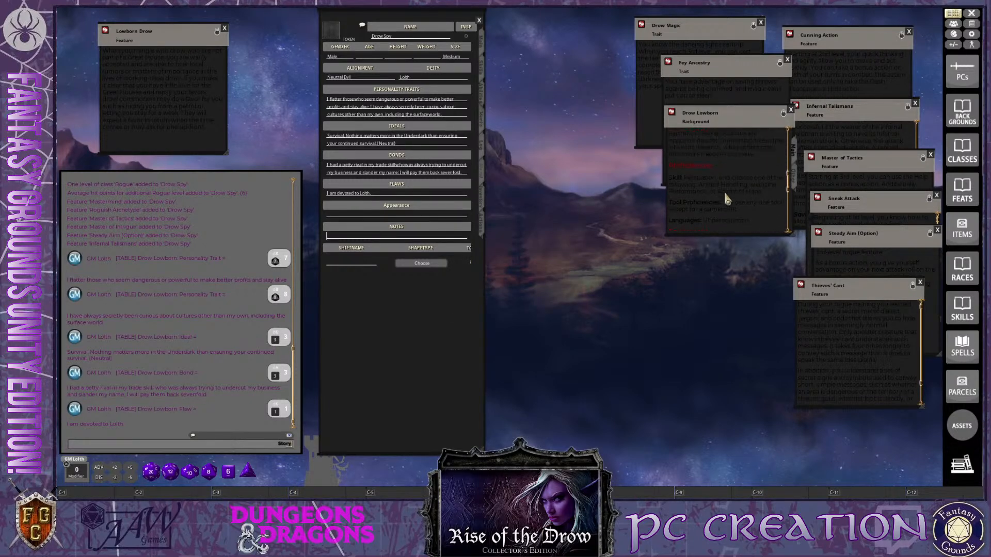
scroll(723, 191, "up", 5)
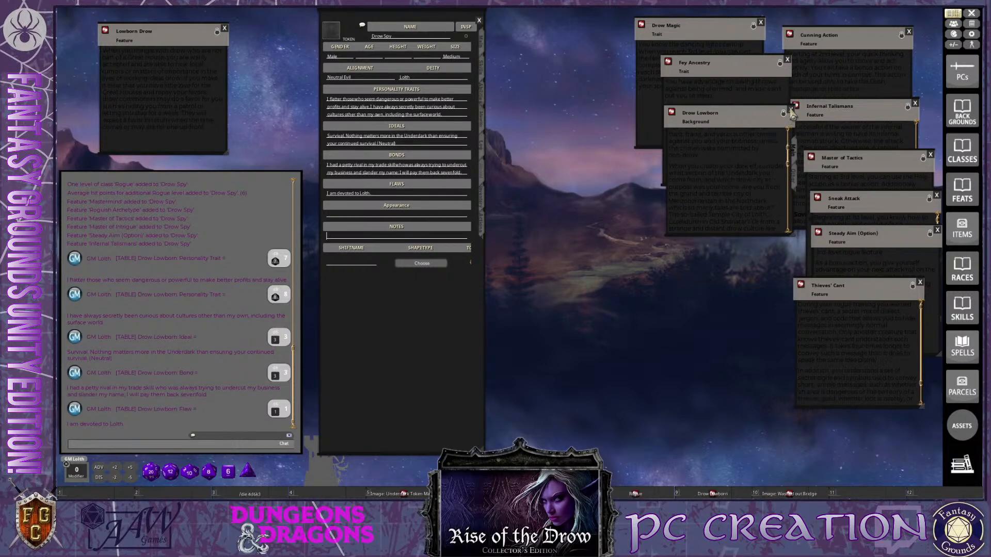
key("ctrl")
left_click(791, 110)
Open the character sheet page with the combat statistics, faction and adventures log
key("ctrl")
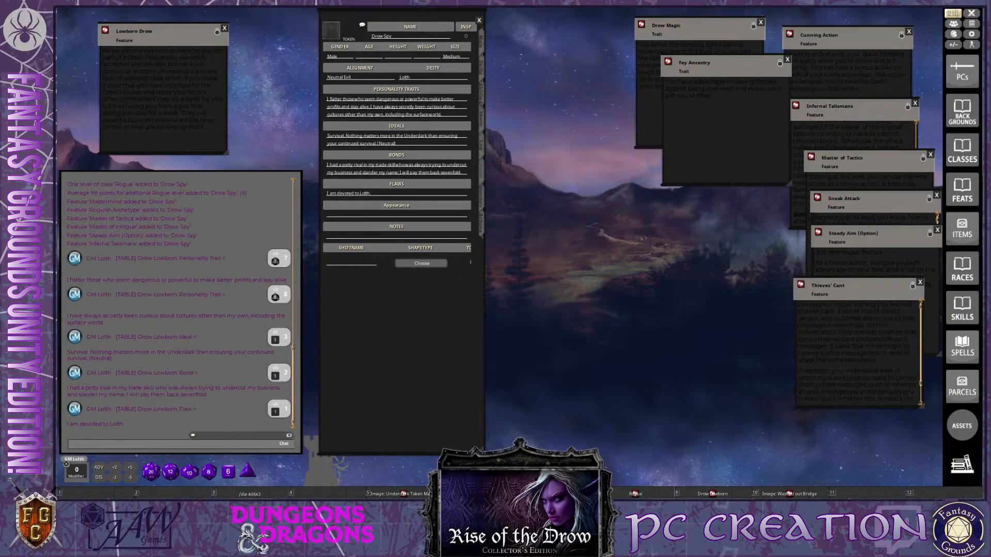
left_click(328, 236)
left_click(328, 236)
key("ctrl")
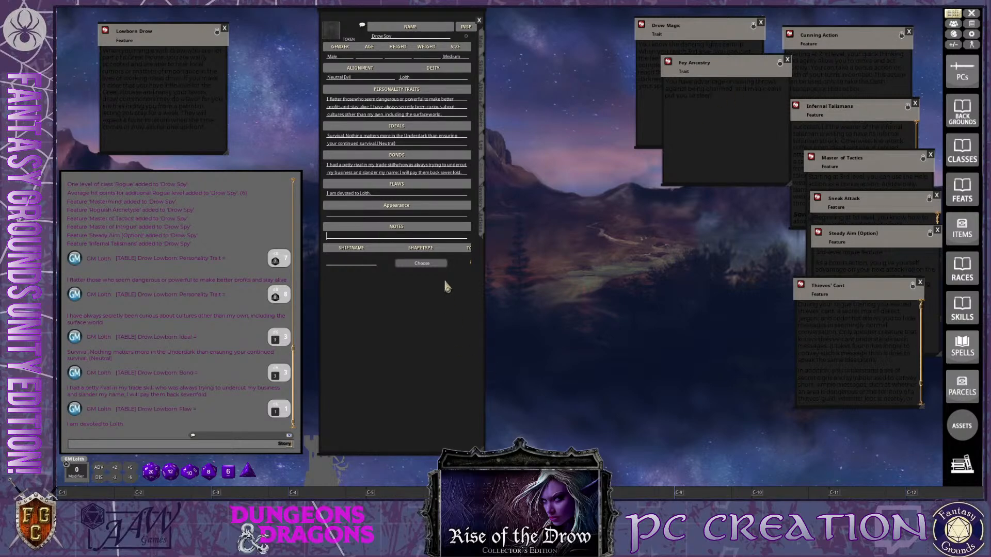
left_click(484, 149)
key("ctrl")
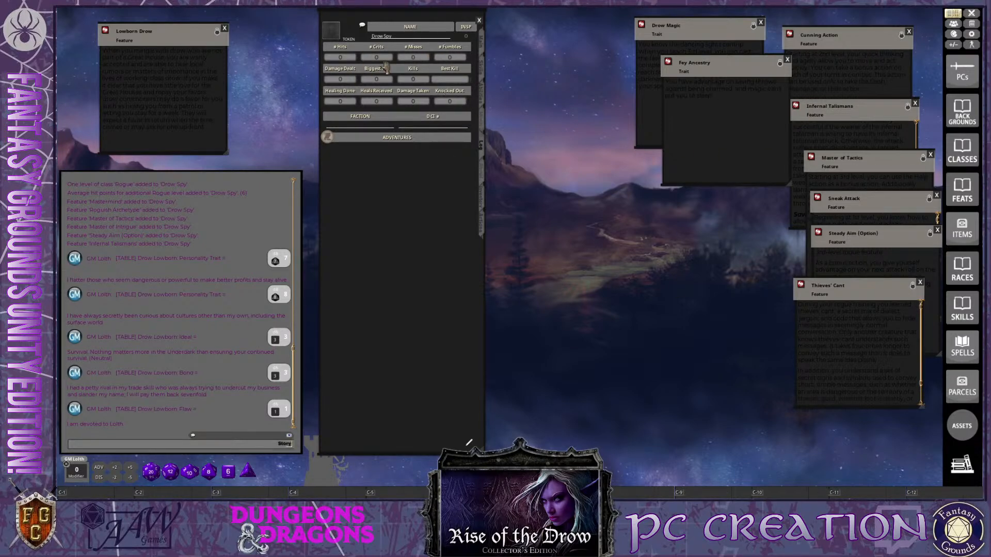
Open the character's inventory page and delete Arrows (20) from the equipment list
left_click(481, 178)
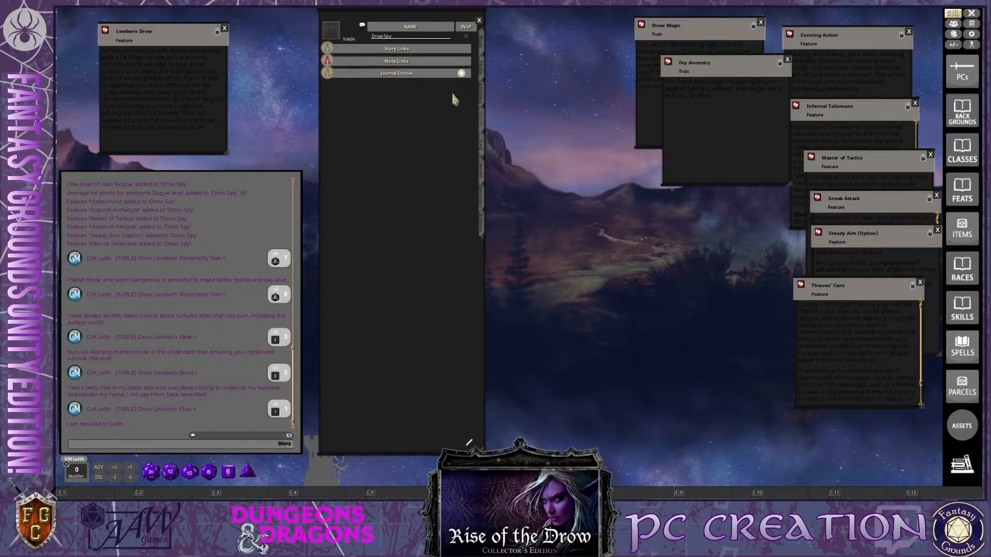
left_click(483, 209)
key("ctrl")
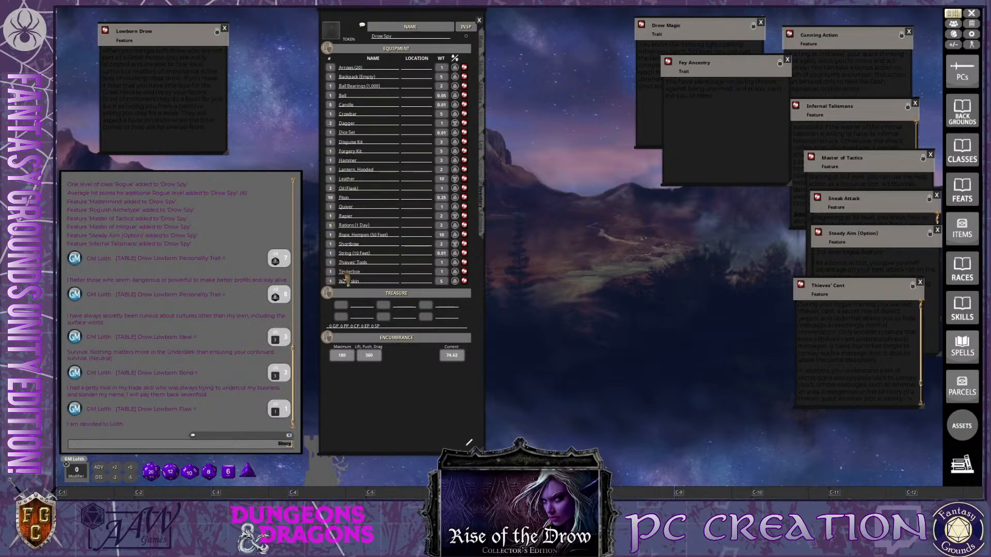
right_click(463, 67)
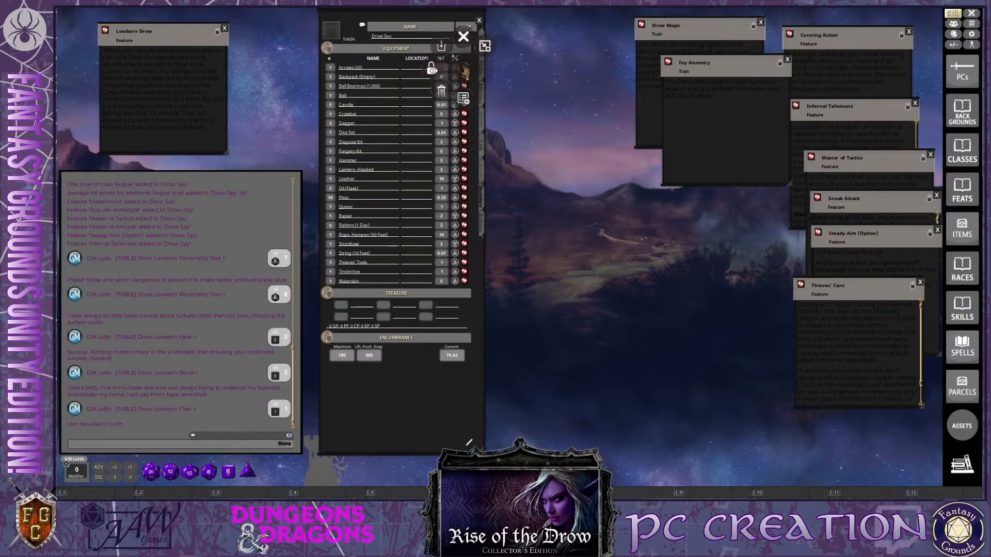
left_click(442, 90)
left_click(410, 93)
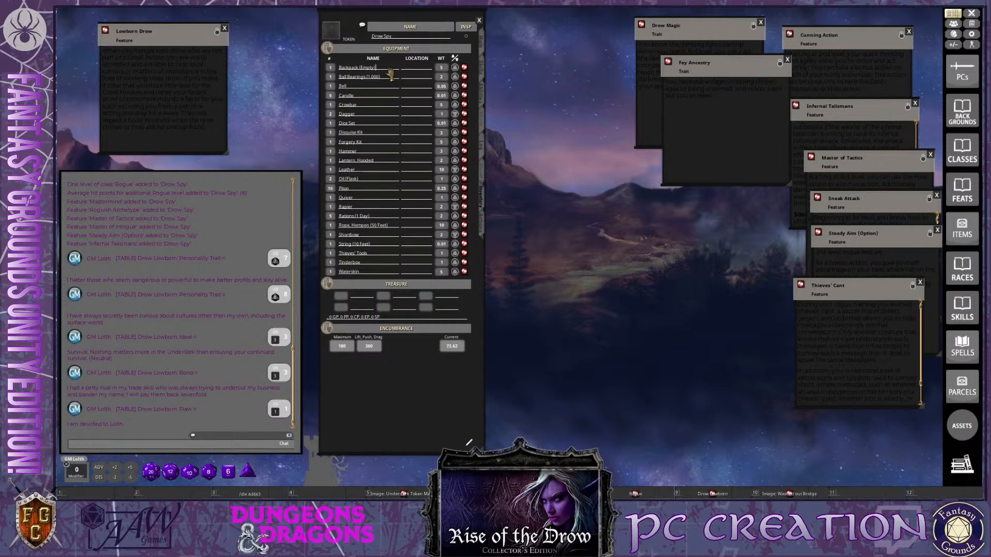
Rename the Backpack (Empty) equipment entry as Backpack
key("BackSpace")
key("BackSpace")
key("BackSpace")
key("BackSpace")
key("BackSpace")
key("ctrl")
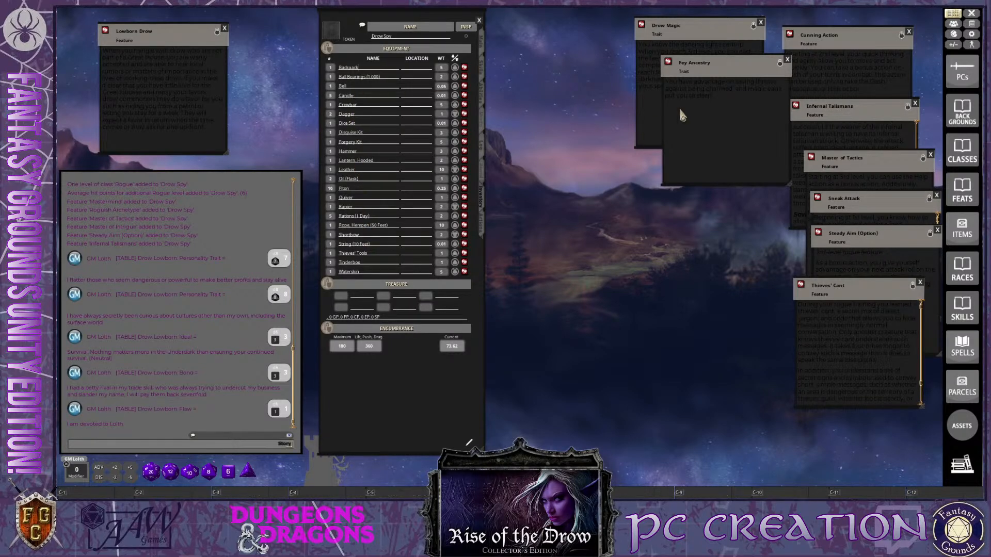
Open the Items list beside the character sheet and delete the Shortbow from the equipment
left_click(962, 228)
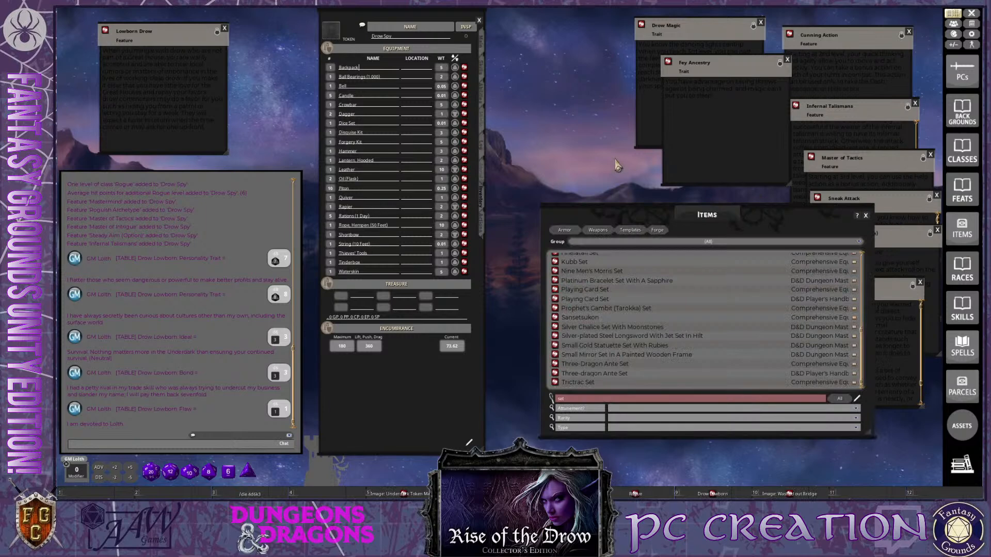
left_click_drag(668, 214, 649, 60)
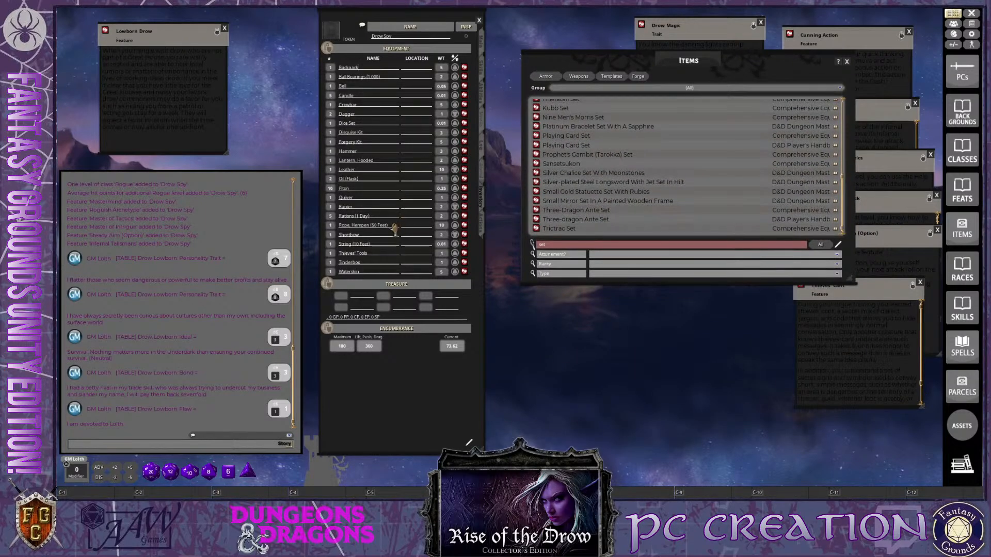
right_click(464, 233)
left_click(443, 254)
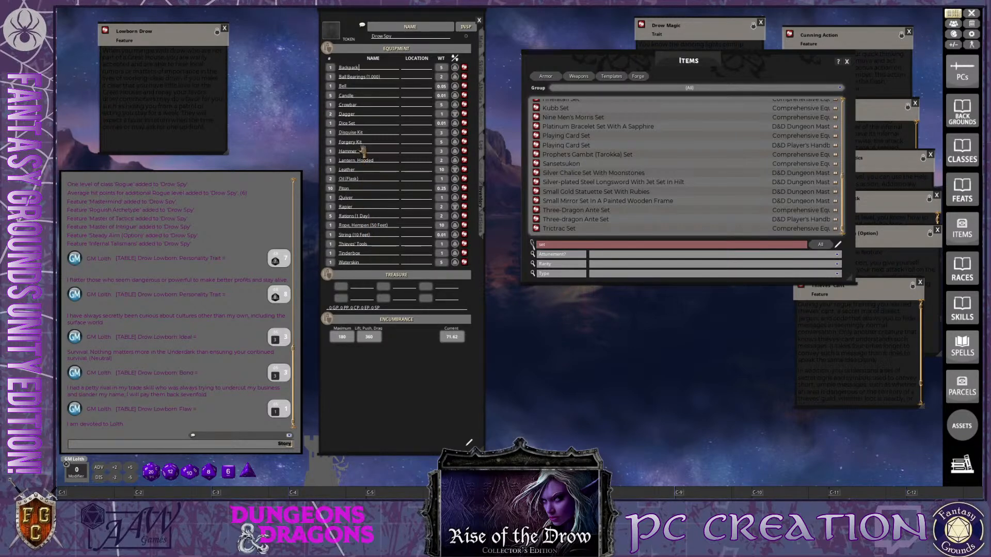
key("ctrl")
Search the items for "pouch" and add the Rise of the Drow Pouch to the character's equipment
left_click(568, 244)
key("ctrl+a")
type("s")
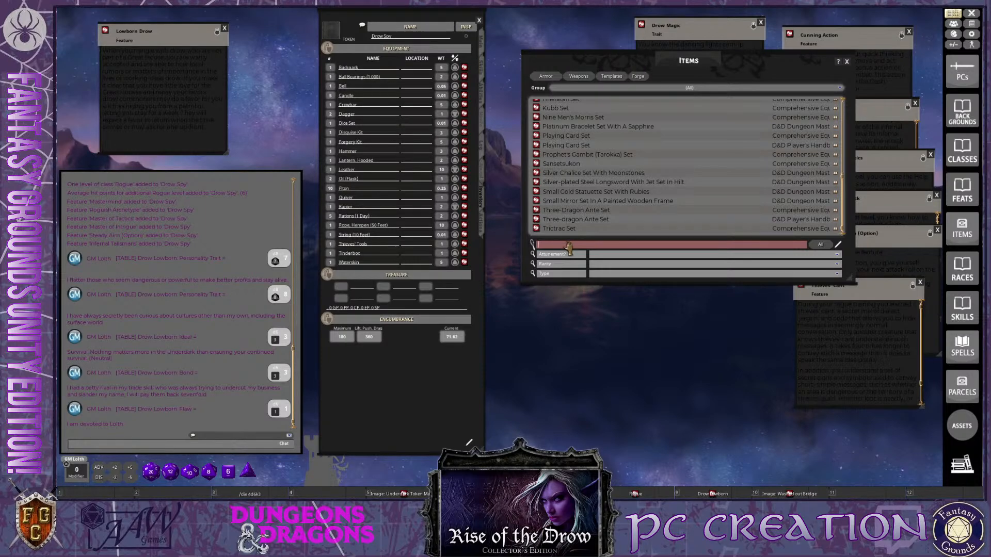
type("pouch")
key("ctrl+a")
key("ctrl")
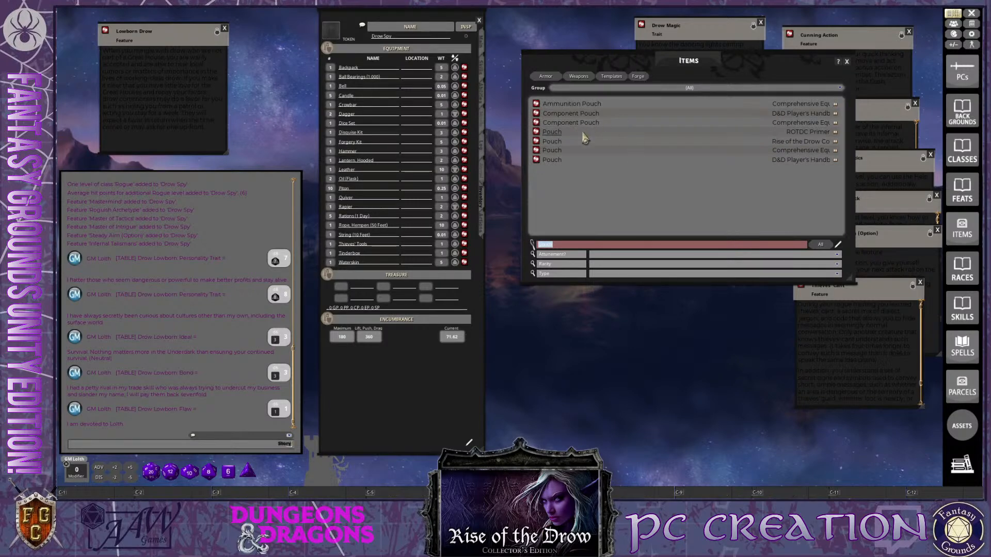
left_click_drag(537, 142, 370, 167)
key("ctrl")
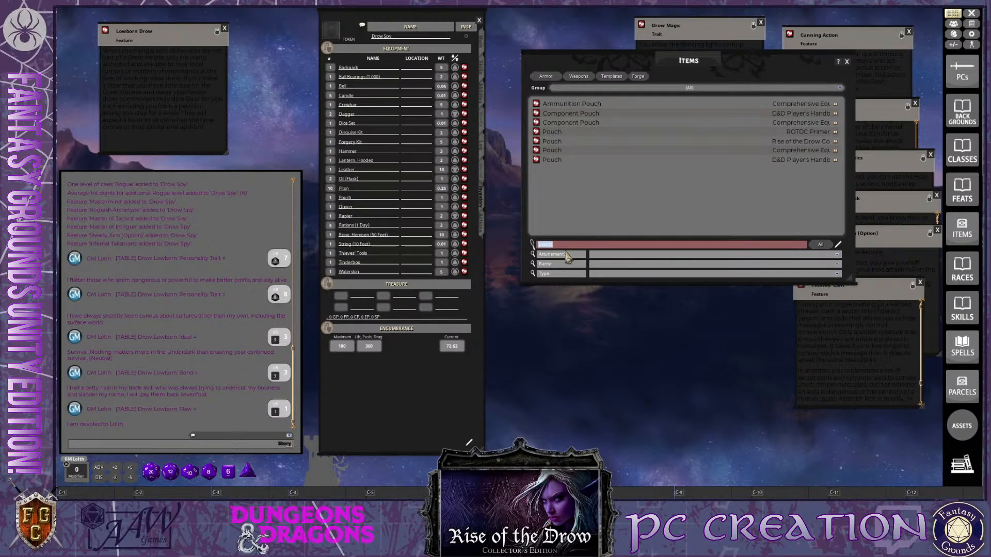
Add the D&D Player's Handbook Case, Crossbow Bolt to the equipment and delete the Quiver
key("Return")
key("ctrl+a")
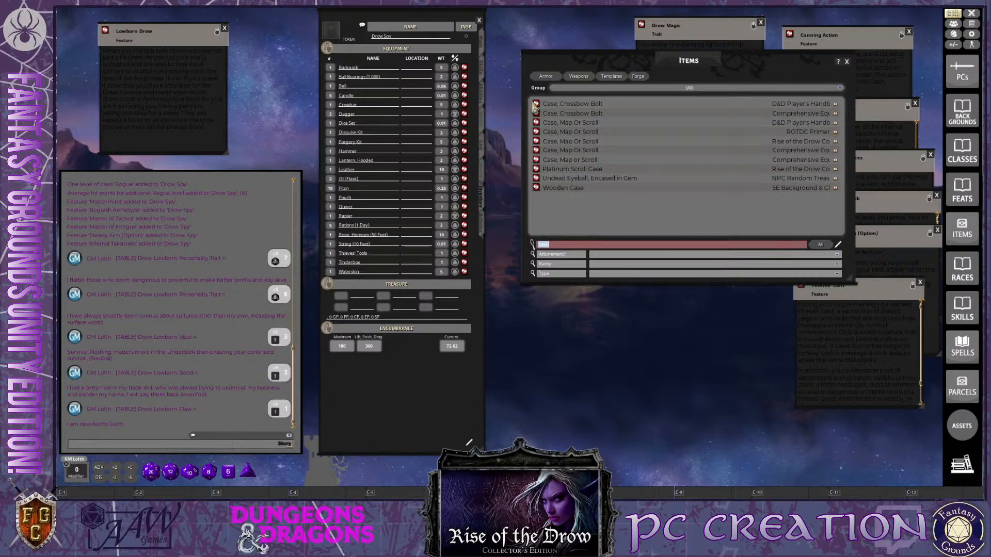
left_click_drag(535, 106, 376, 199)
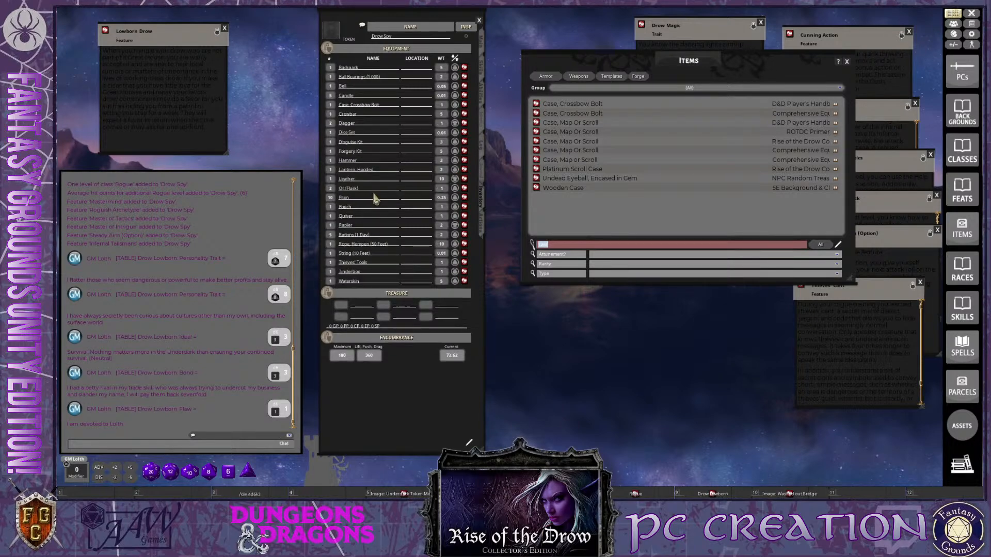
right_click(464, 218, "ctrl")
left_click(442, 238)
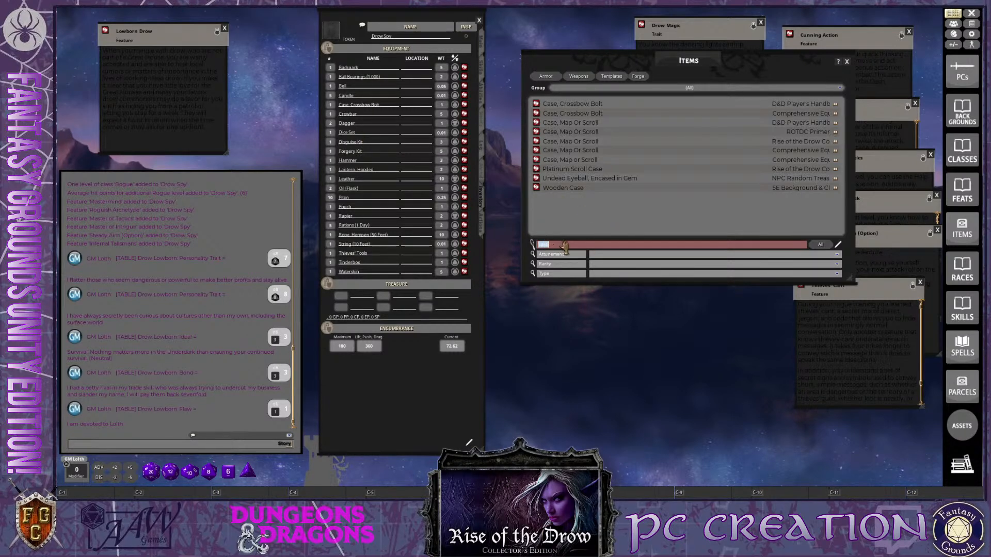
Search the items for hand weapons and add the Rise of the Drow Crossbow, Hand to the character's equipment
type("Hand")
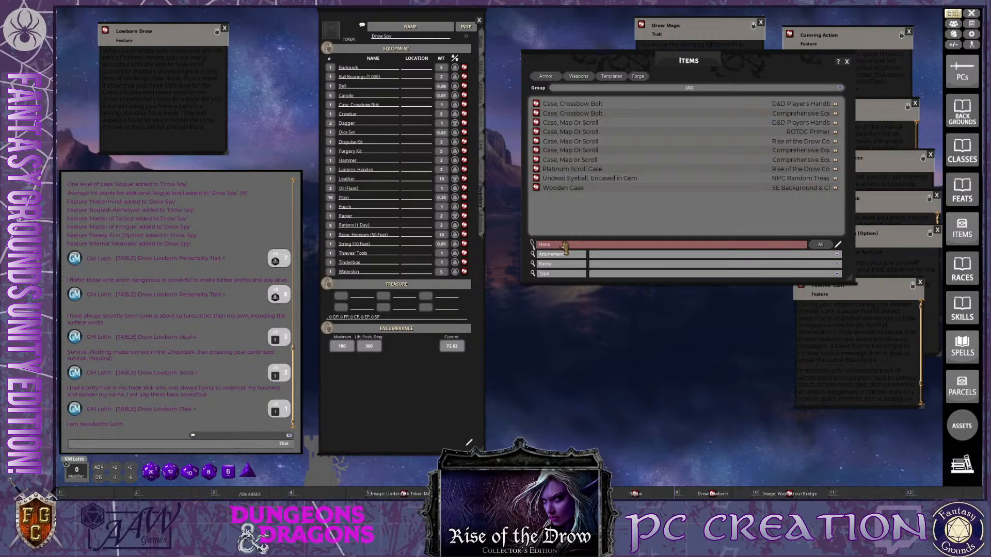
key("Return")
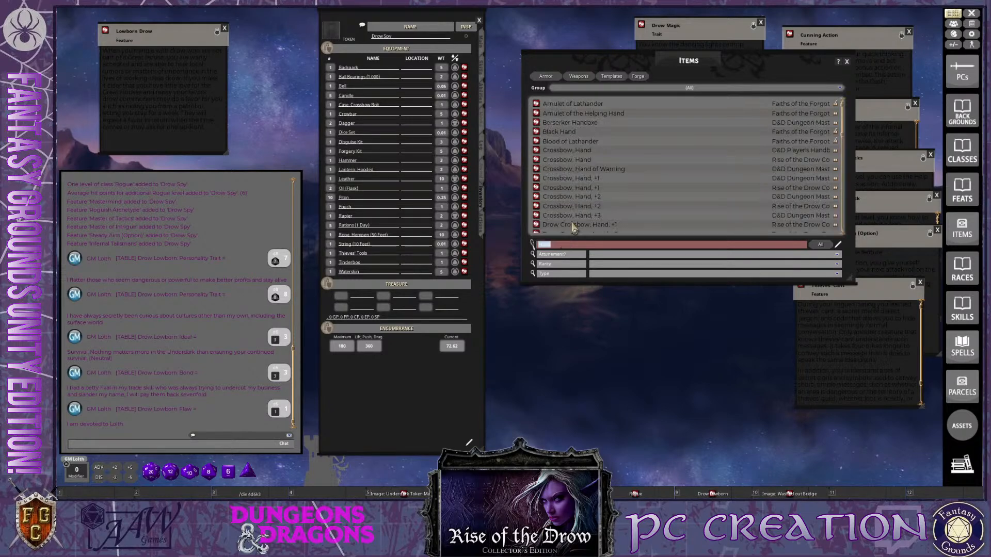
key("ctrl")
left_click_drag(538, 161, 363, 150)
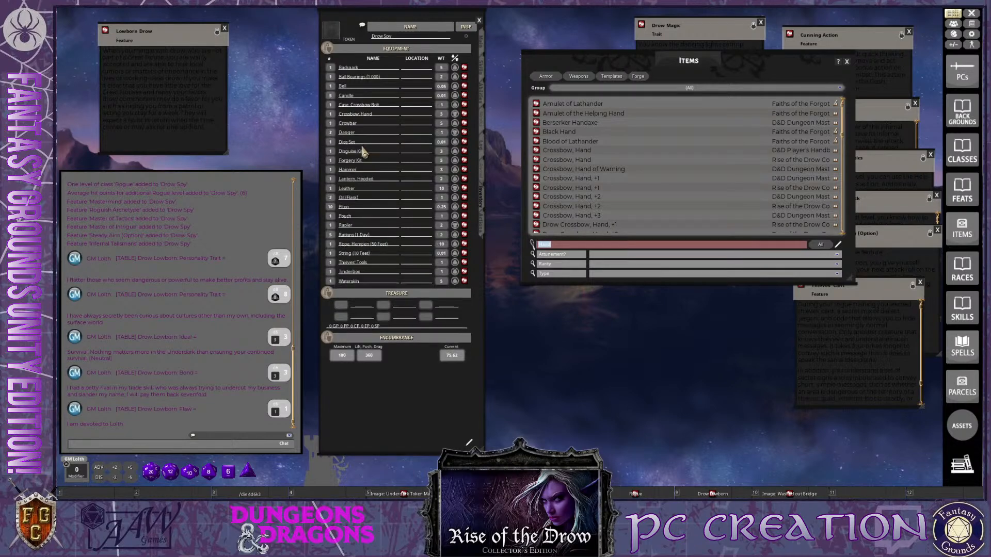
Search the items for bolts and add the regular Crossbow Bolts (20) to the character's equipment
scroll(590, 227, "down", 10)
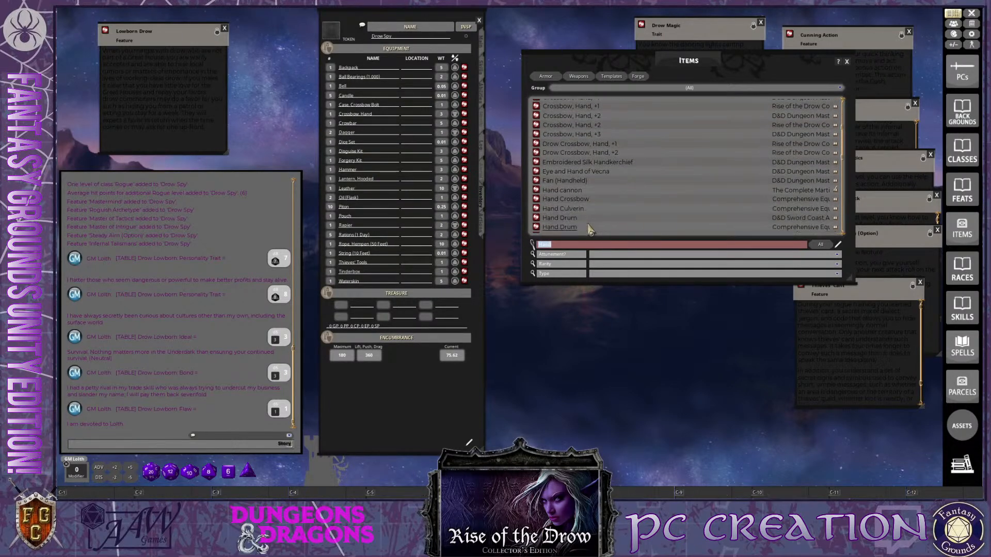
scroll(590, 227, "down", 5)
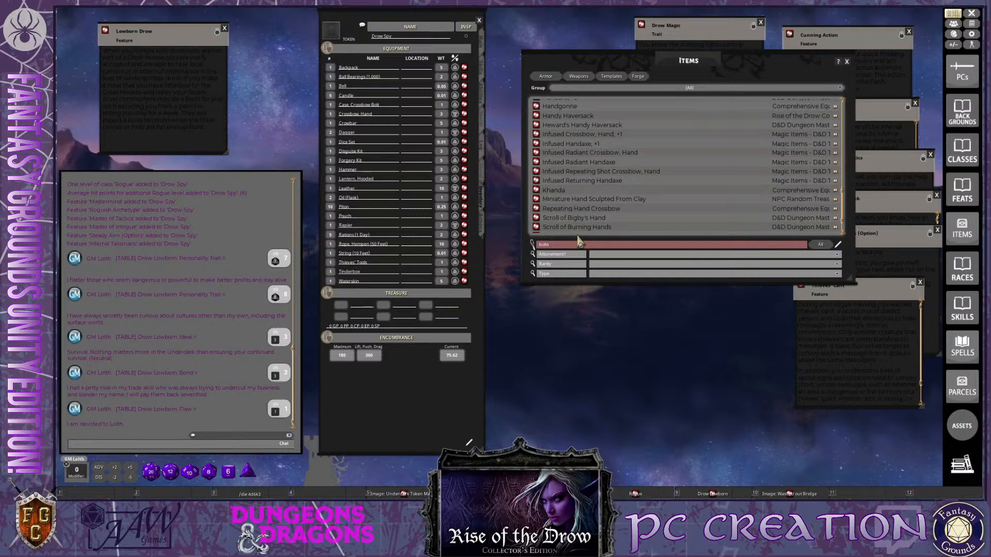
key("Return")
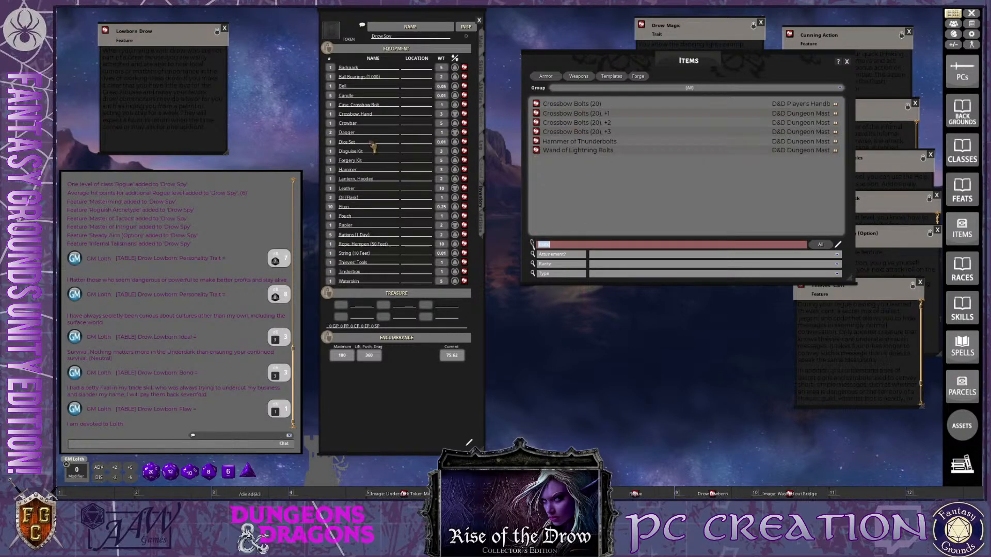
left_click_drag(373, 148, 373, 150)
key("ctrl")
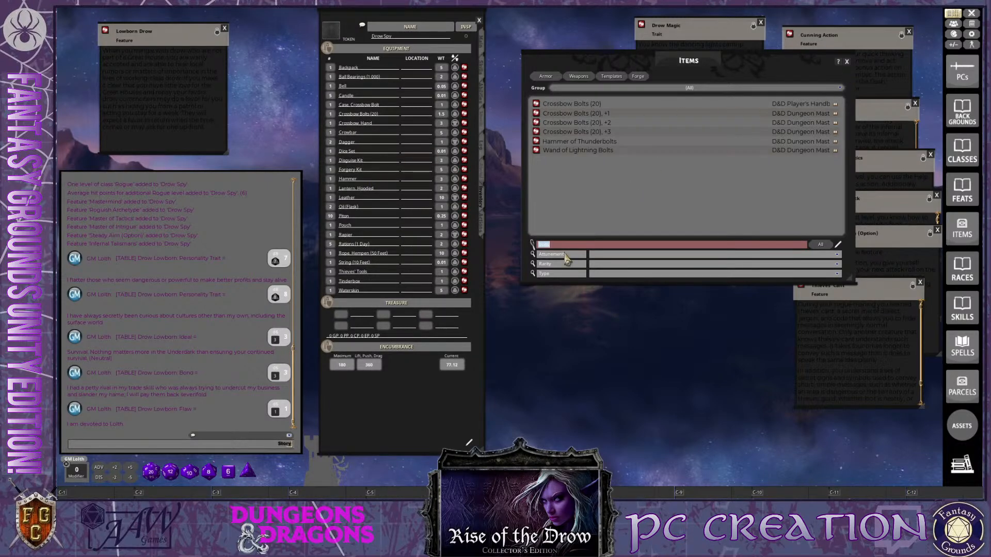
Search the items for healing, add a Potion of Healing to the equipment, and close the Items list
type("heal")
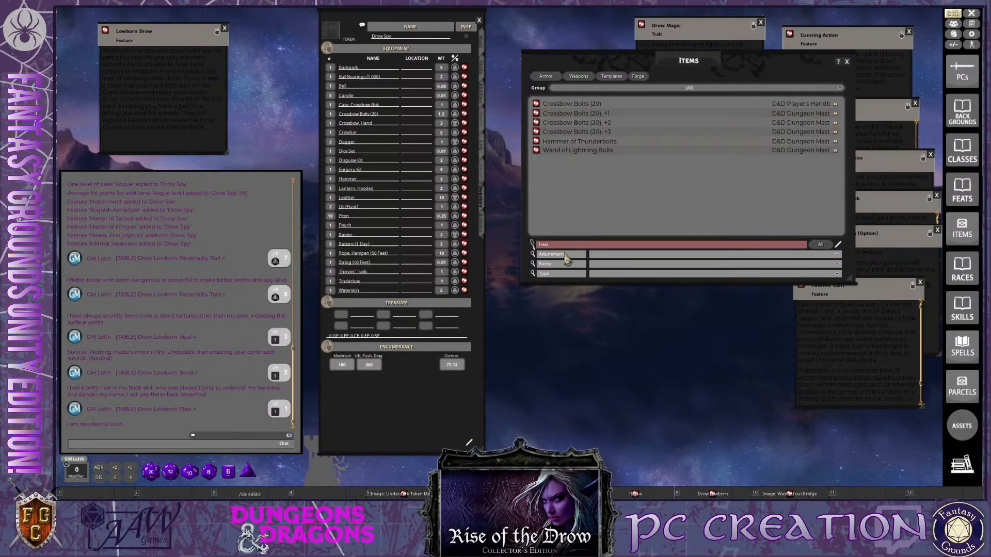
key("ctrl+a")
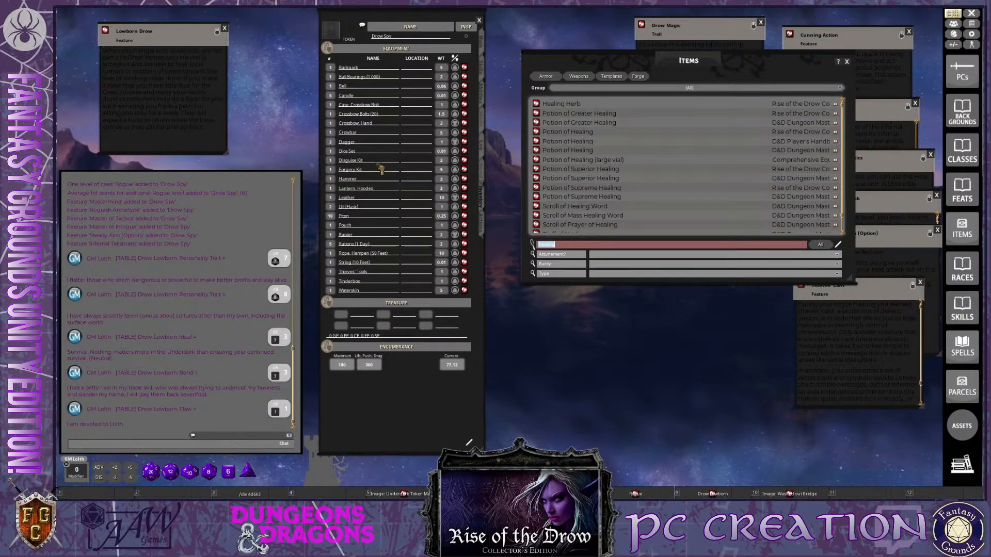
left_click_drag(381, 170, 380, 170)
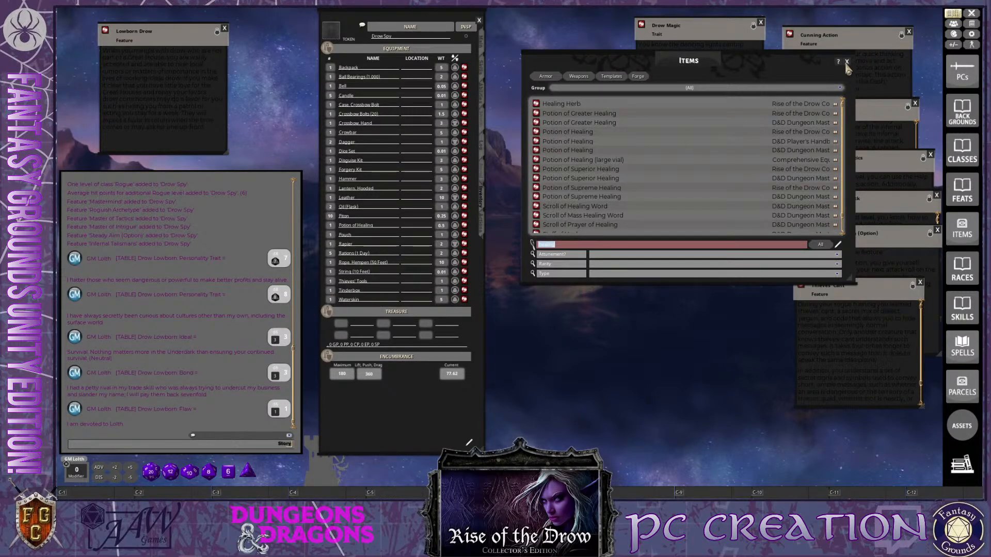
left_click(846, 63)
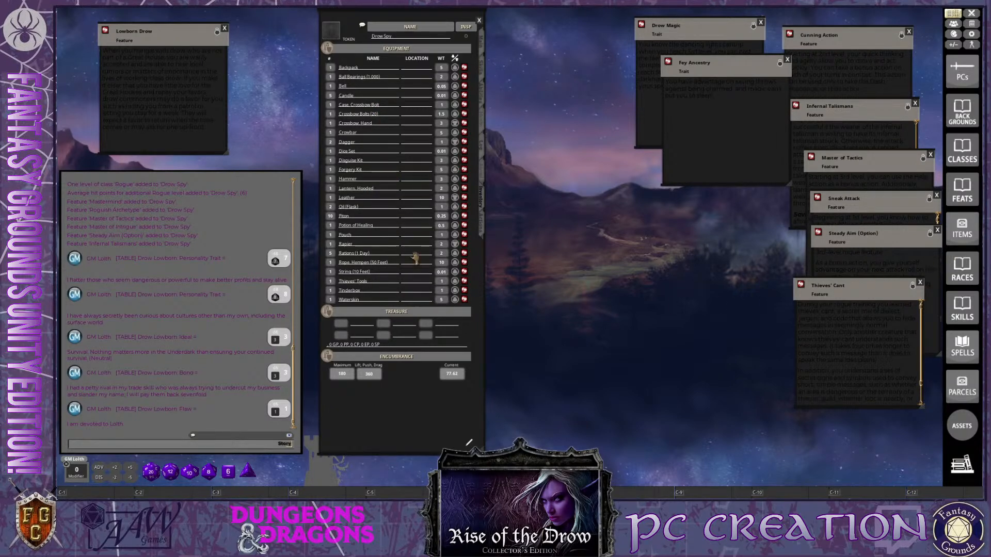
Filter the parcels to the 5E Background & Class Equipment Bundles group and open the Starting Equipment: Rogue parcel
key("ctrl")
key("ctrl")
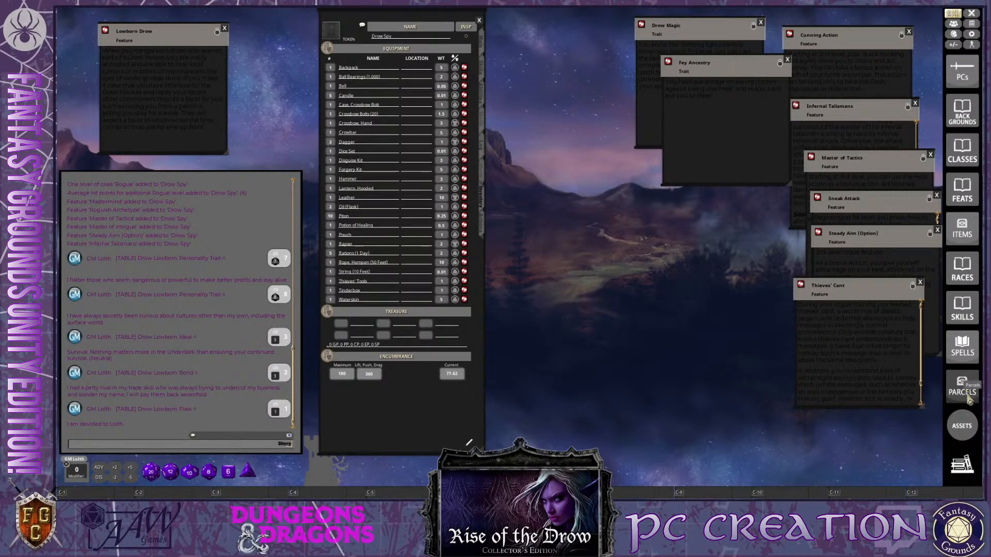
left_click(964, 390)
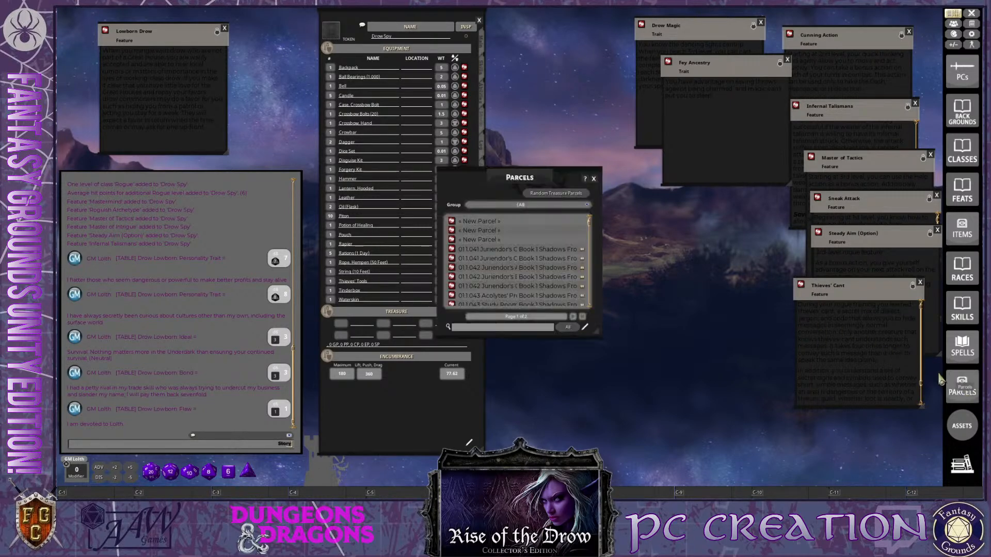
left_click(567, 208)
scroll(565, 214, "down", 1)
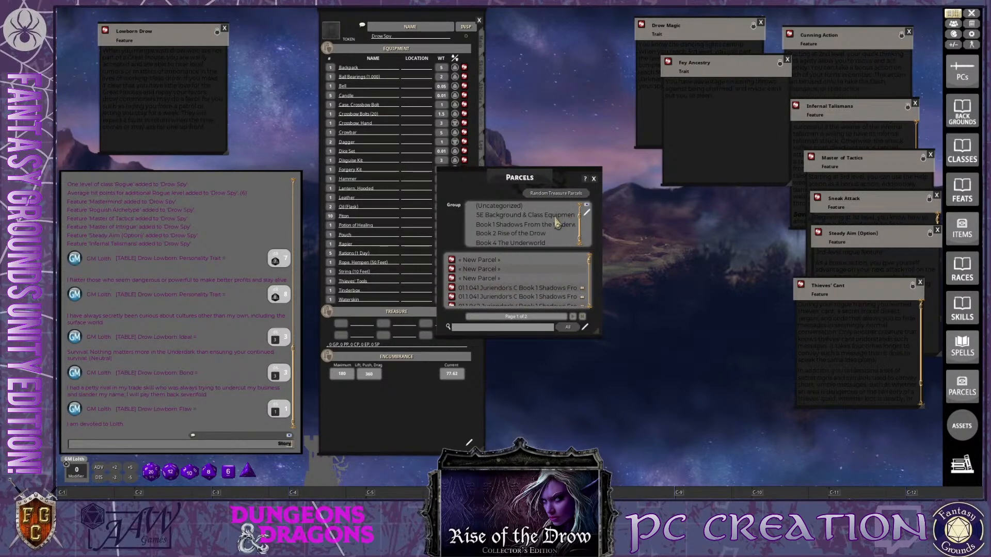
left_click(555, 220)
left_click_drag(539, 178, 633, 104)
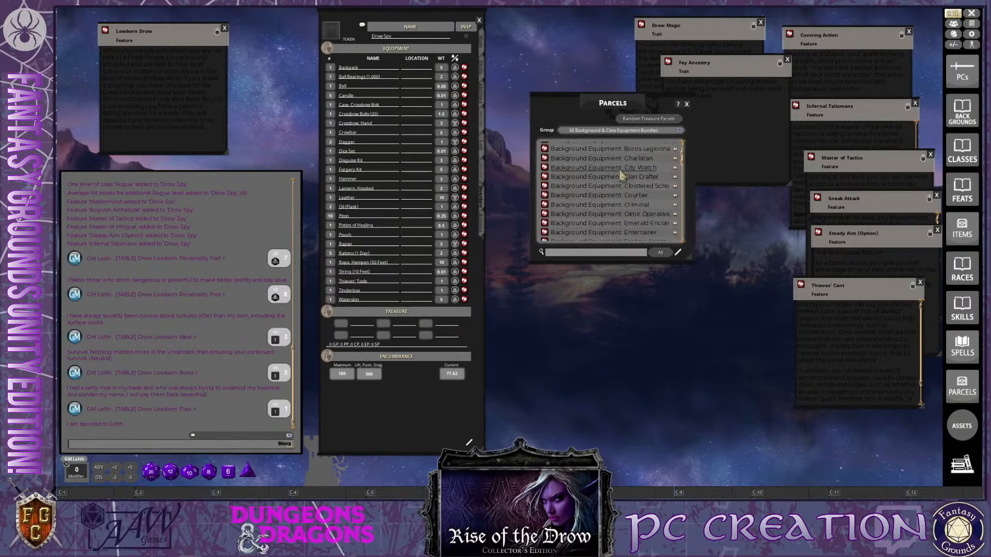
scroll(624, 207, "down", 4)
left_click_drag(683, 204, 677, 254)
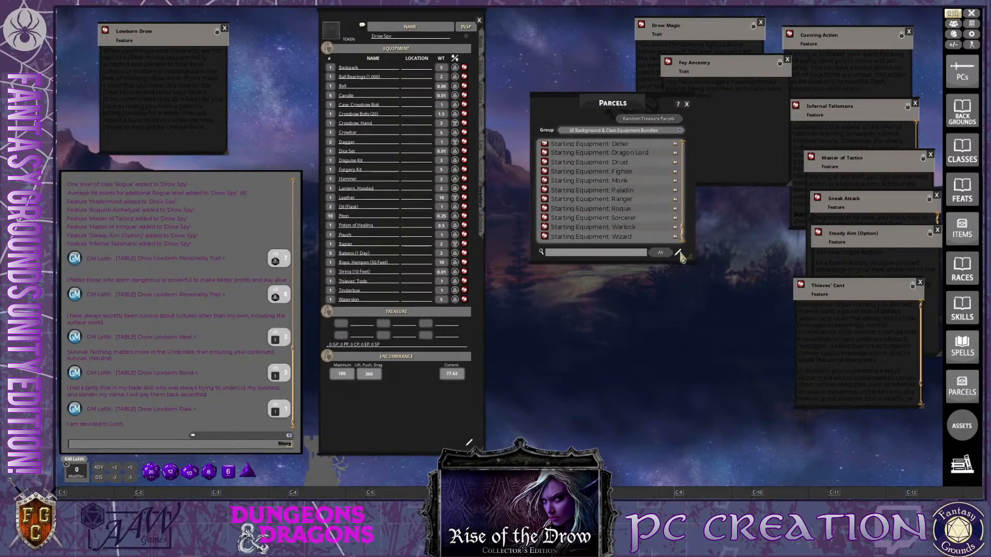
left_click(544, 210)
left_click_drag(546, 197, 670, 145)
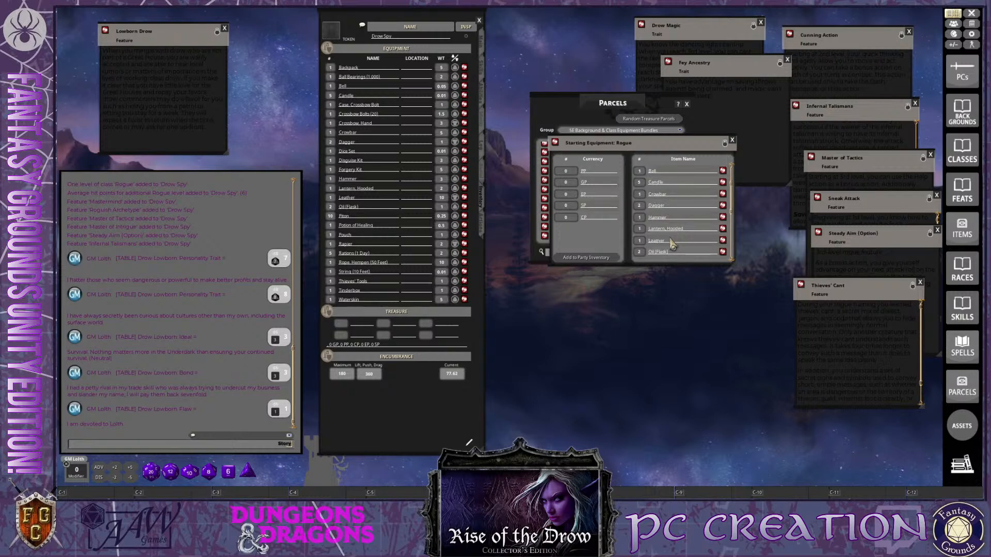
Review the items contained in the Starting Equipment: Rogue parcel
scroll(672, 207, "down", 6)
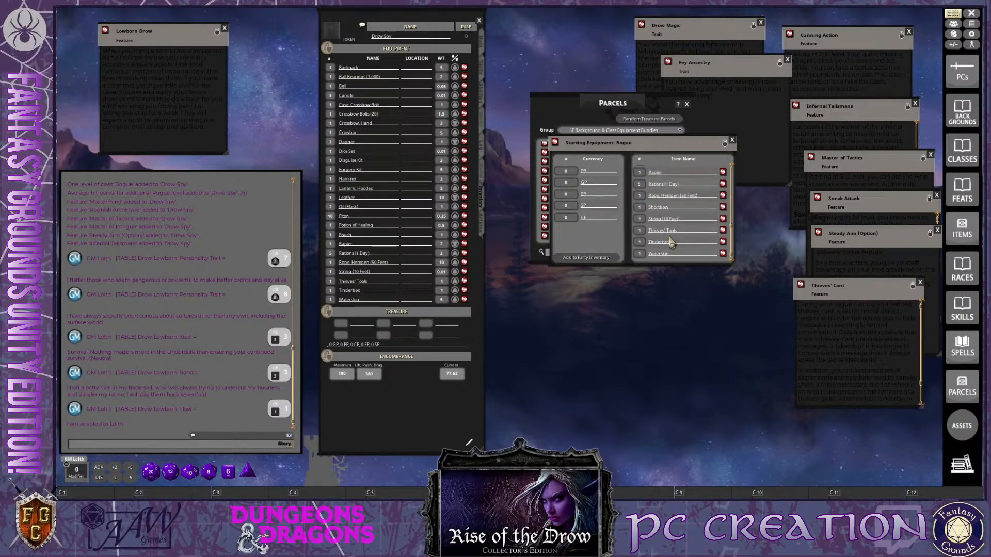
scroll(671, 243, "up", 5)
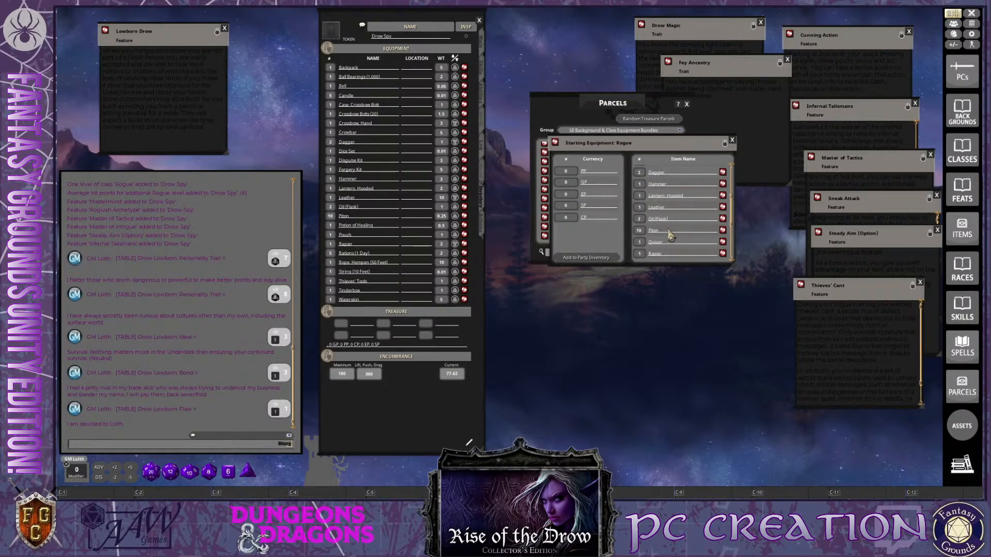
scroll(669, 233, "down", 5)
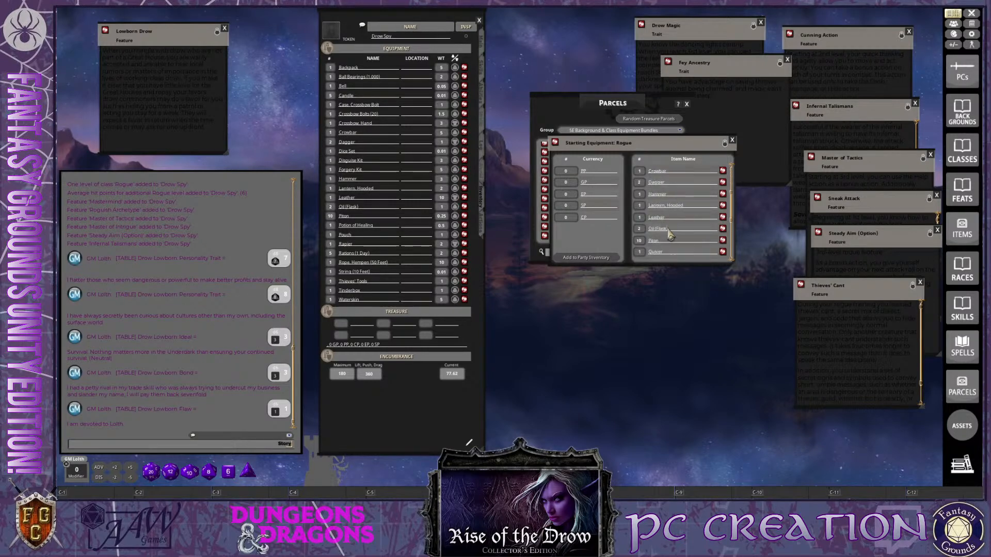
scroll(669, 235, "down", 3)
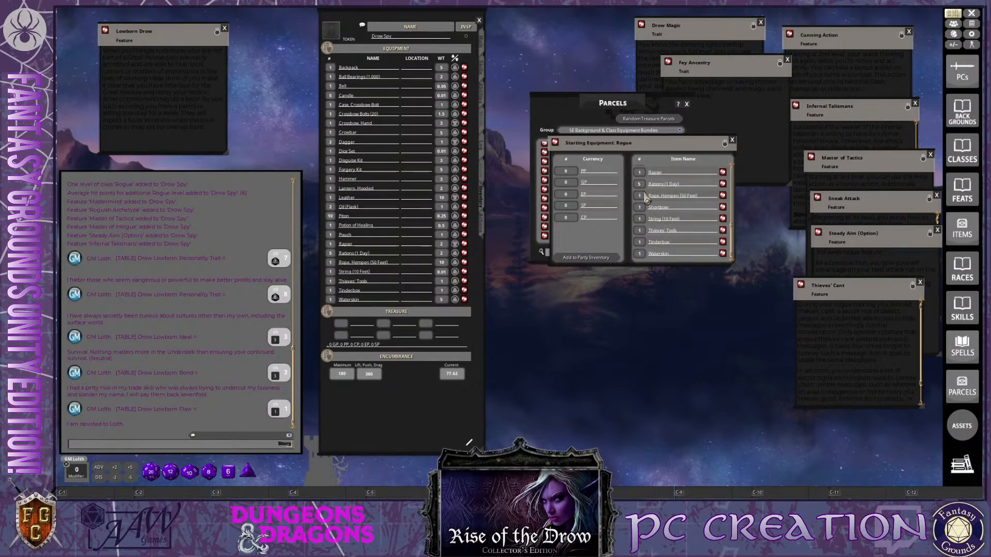
Finish checking the Starting Equipment: Rogue parcel and close it along with the Parcels list
scroll(645, 235, "up", 3)
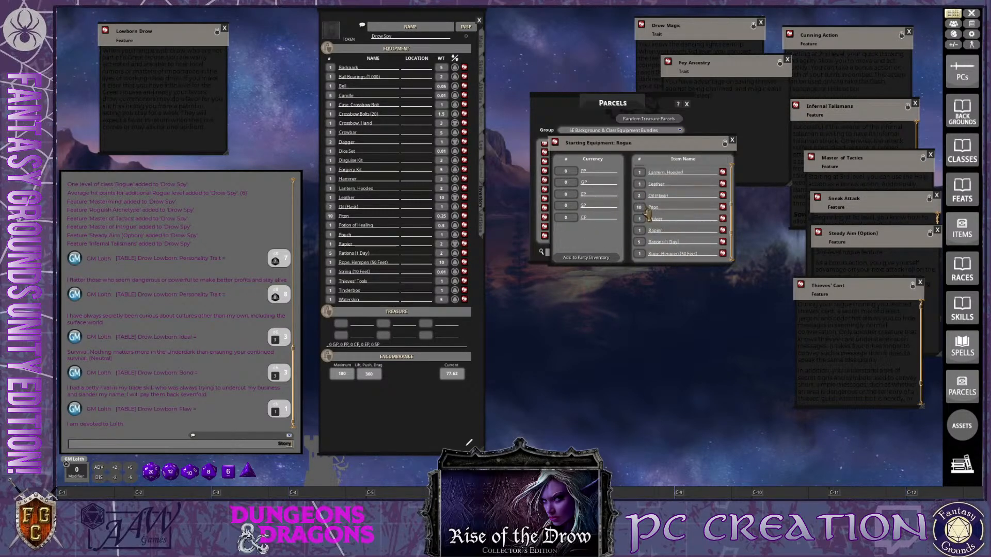
scroll(652, 237, "down", 3)
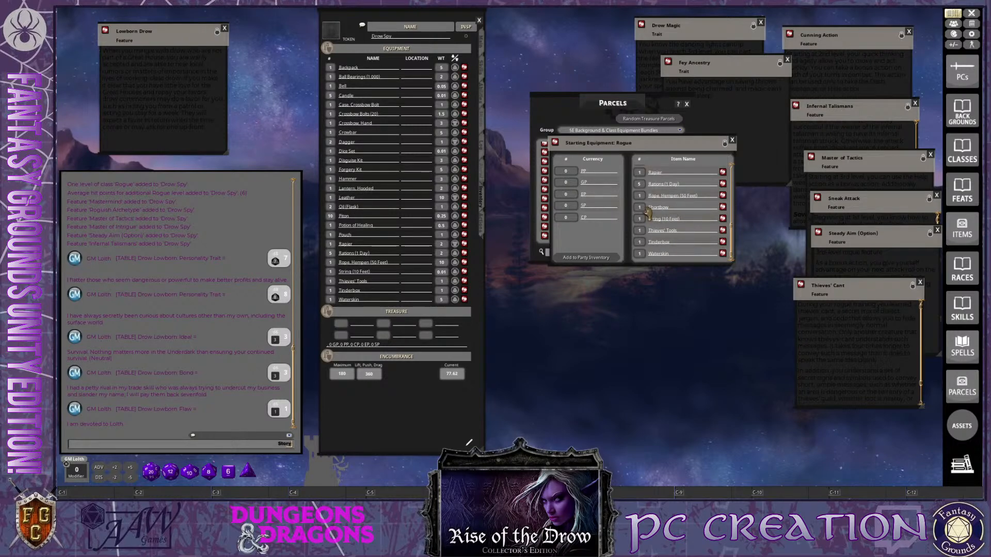
left_click(732, 140)
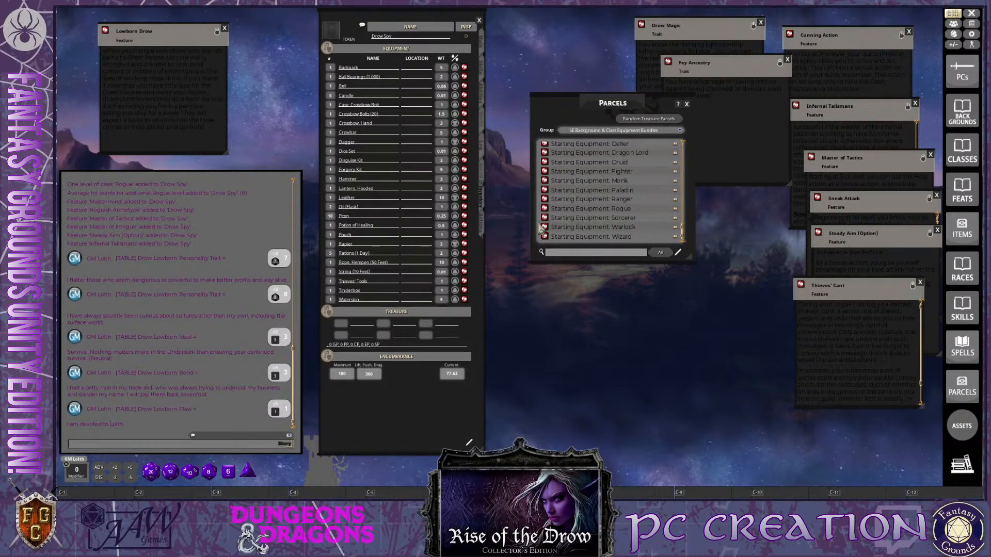
key("ctrl")
left_click(687, 104, "ctrl")
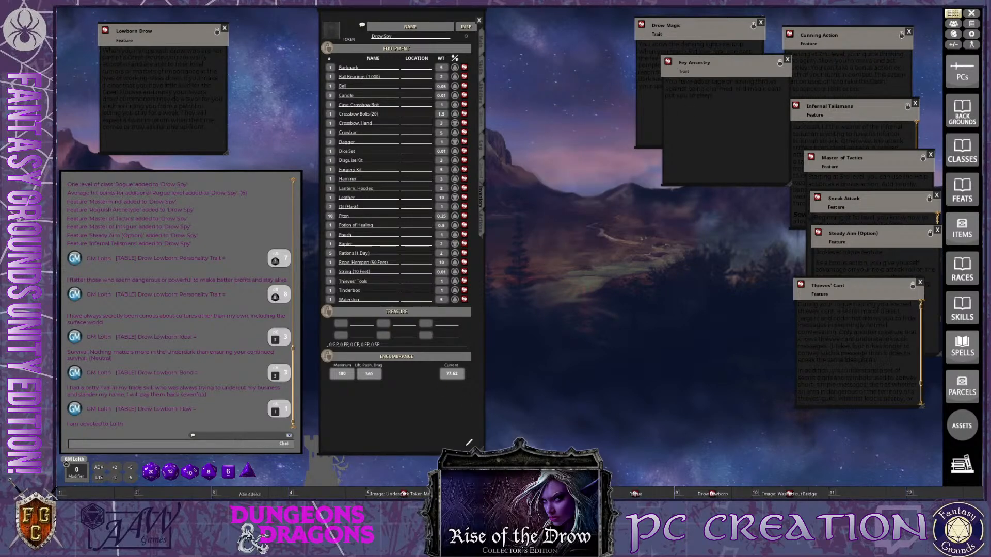
key("ctrl")
key("ctrl")
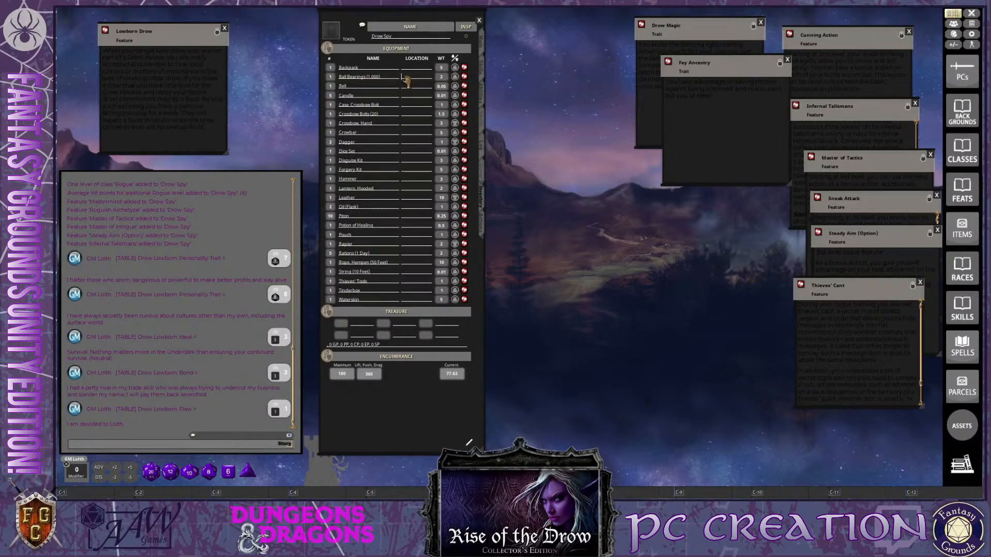
Set the location of the Ball Bearings (1,000) and the Bell to Pouch
type("B")
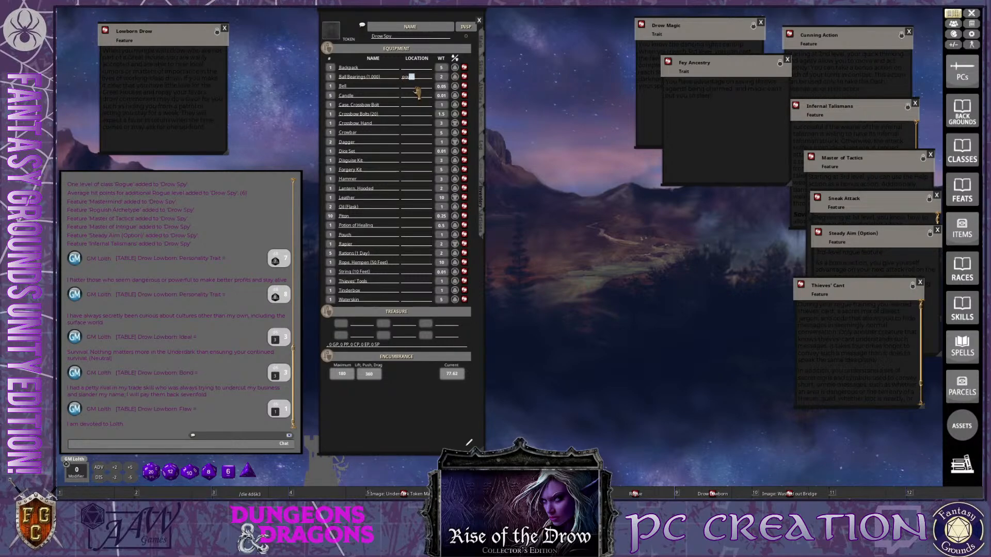
key("shift")
type("Pou")
left_click(426, 88)
key("ctrl")
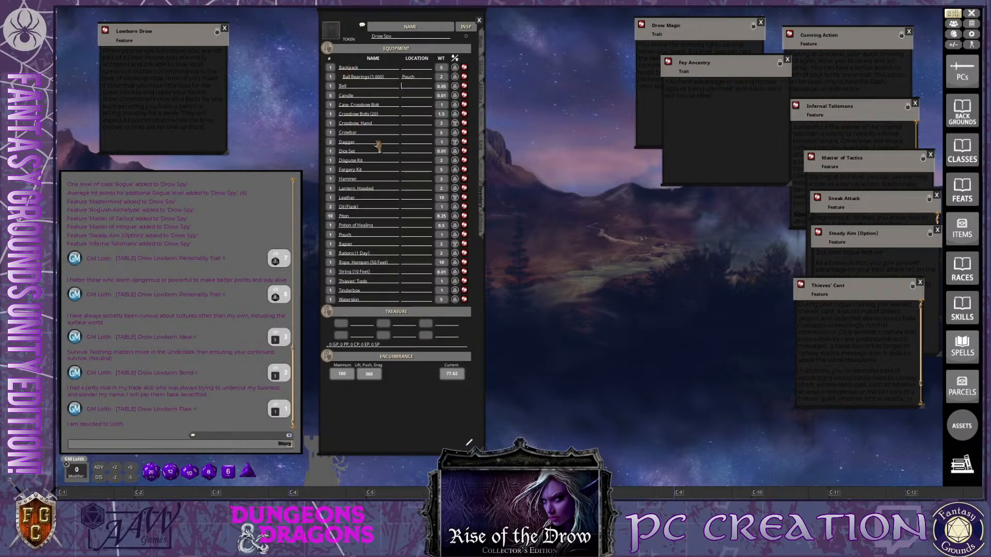
key("ctrl")
type("P")
key("Return")
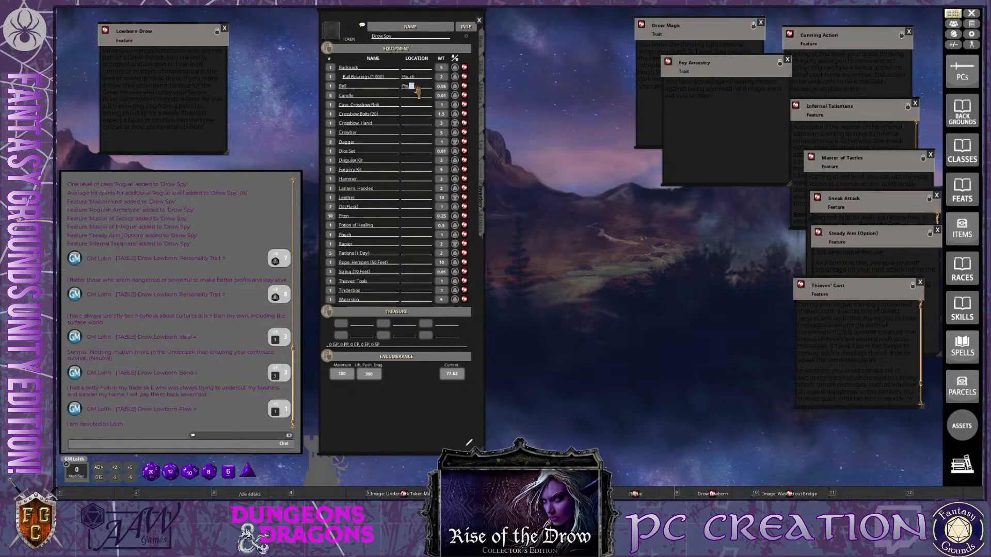
Set the location of the Candle to Backpack
key("ctrl")
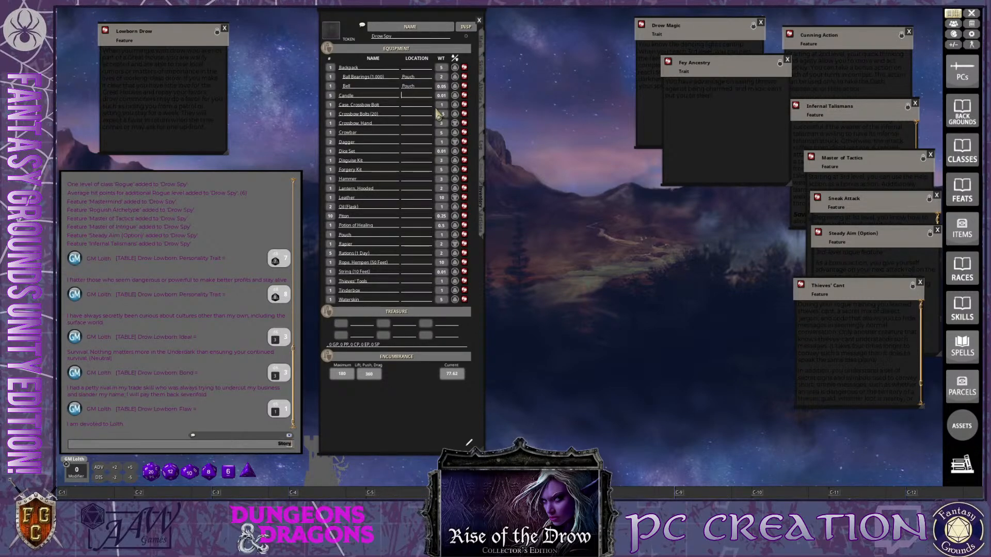
type("Pouch")
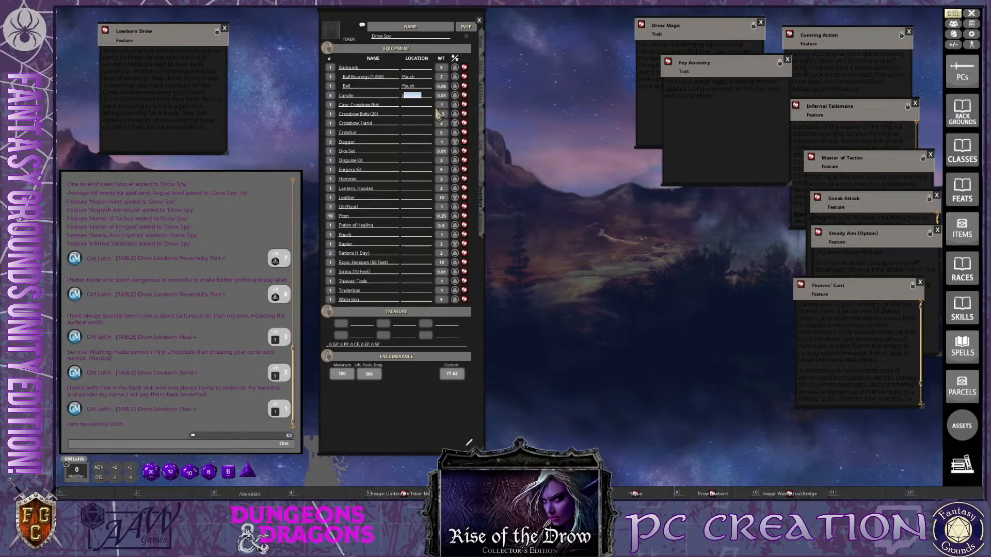
key("Return")
Delete the Case, Crossbow Bolt from the equipment and try to set the Crossbow Bolts' location to Case
right_click(464, 108)
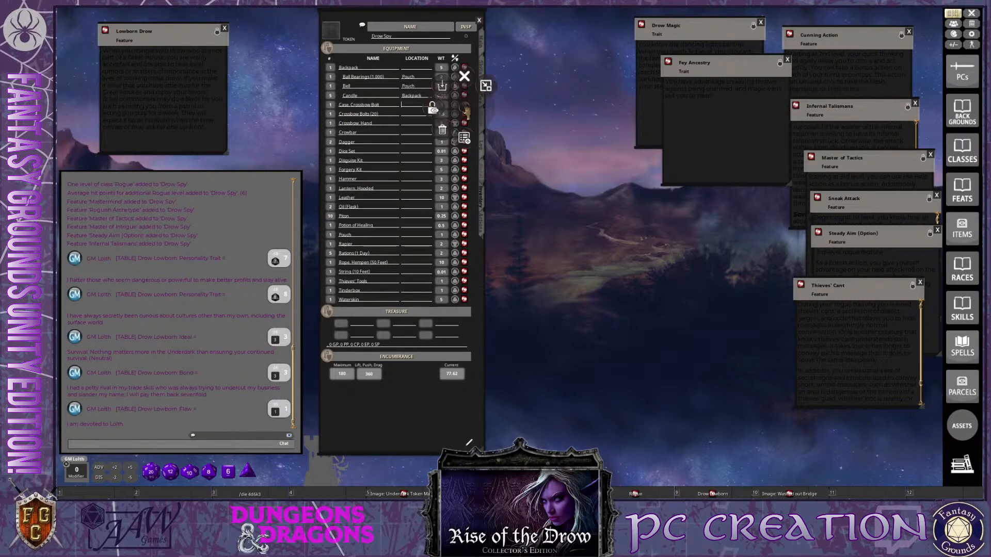
left_click(432, 110)
left_click(526, 132)
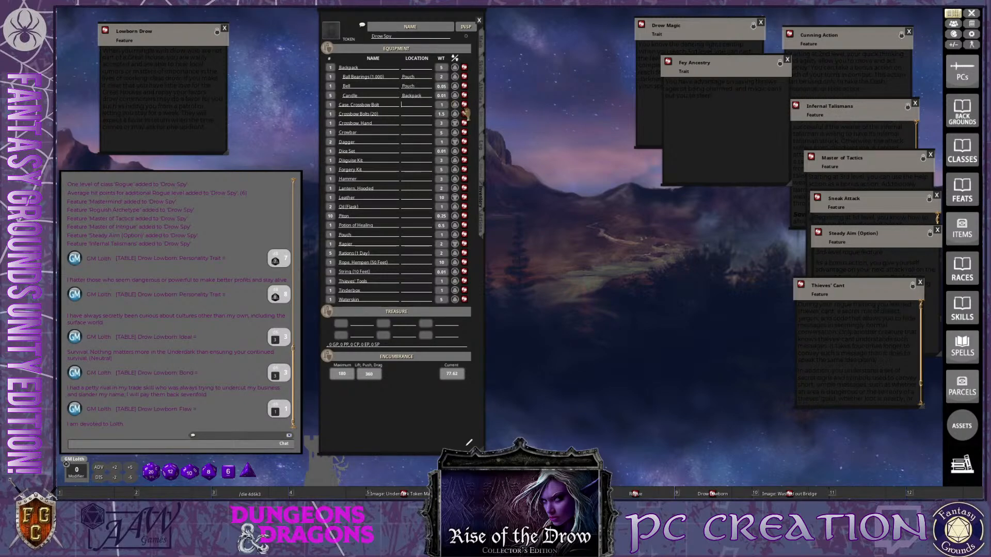
right_click(455, 102)
left_click(447, 126)
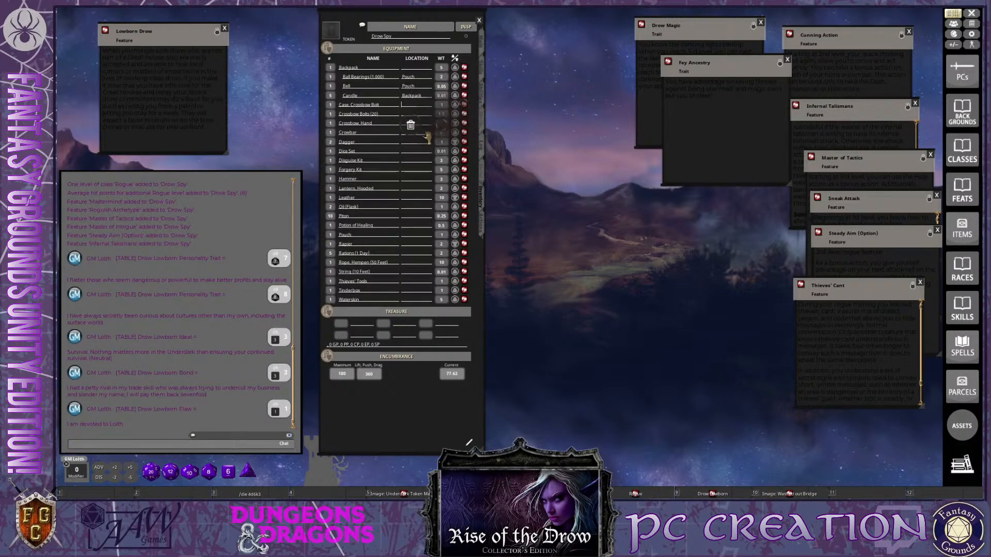
key("ctrl")
left_click(418, 86)
type("Case")
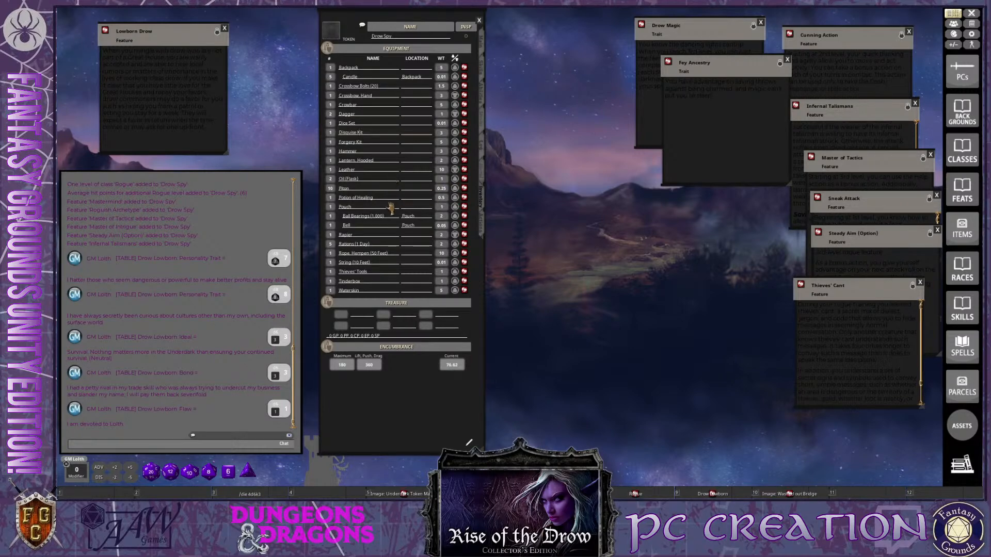
Search the items for case and add the Case, Crossbow Bolt to the character's equipment
key("ctrl")
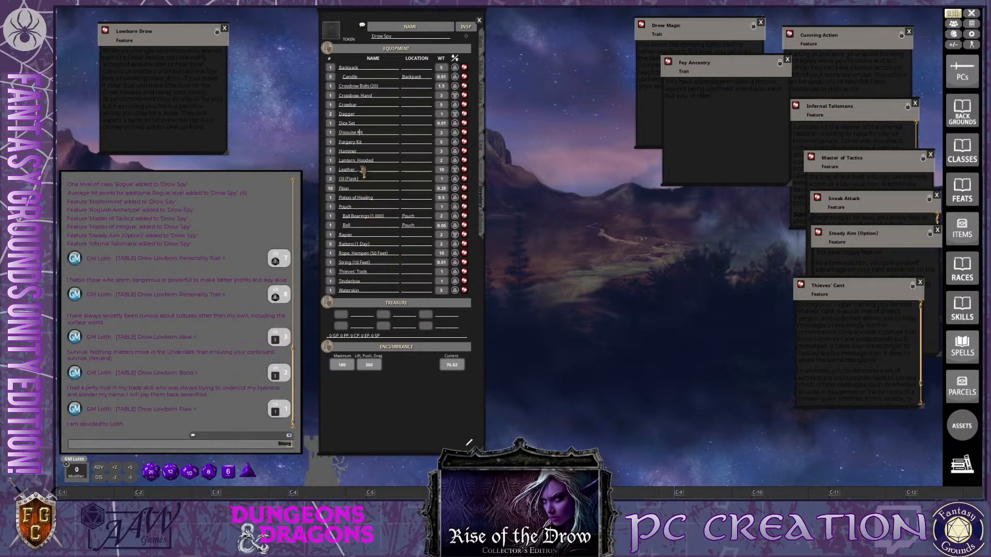
key("ctrl")
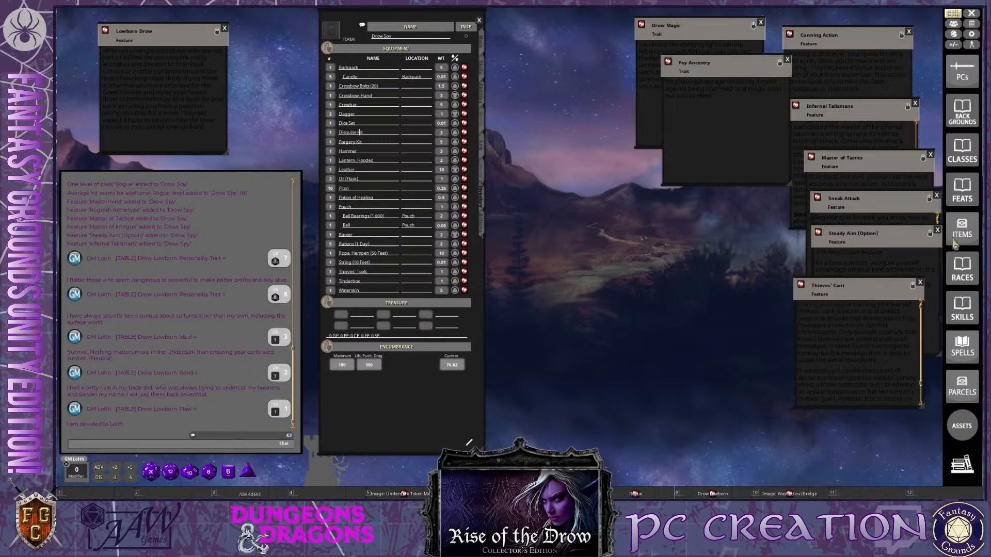
left_click(959, 235)
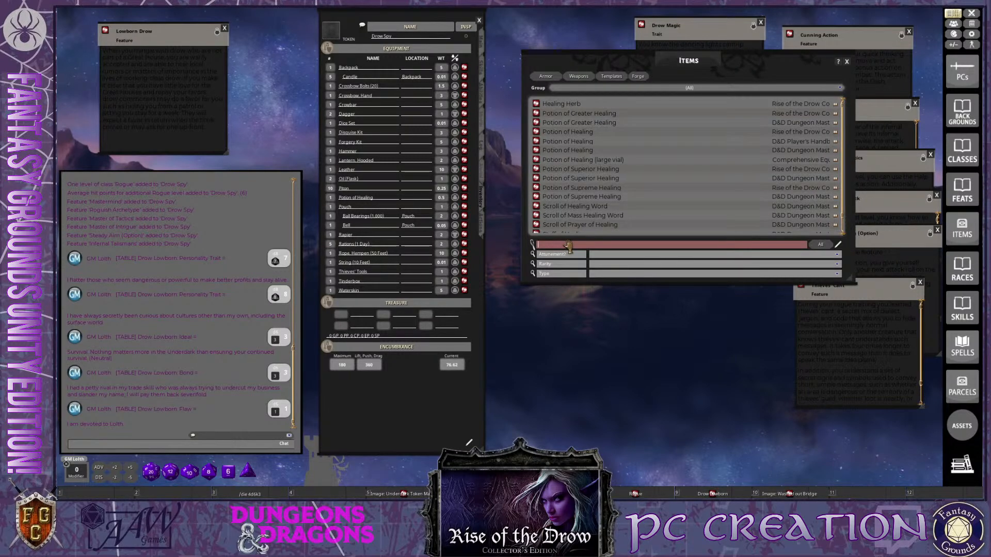
left_click(569, 246)
type("case")
key("Return")
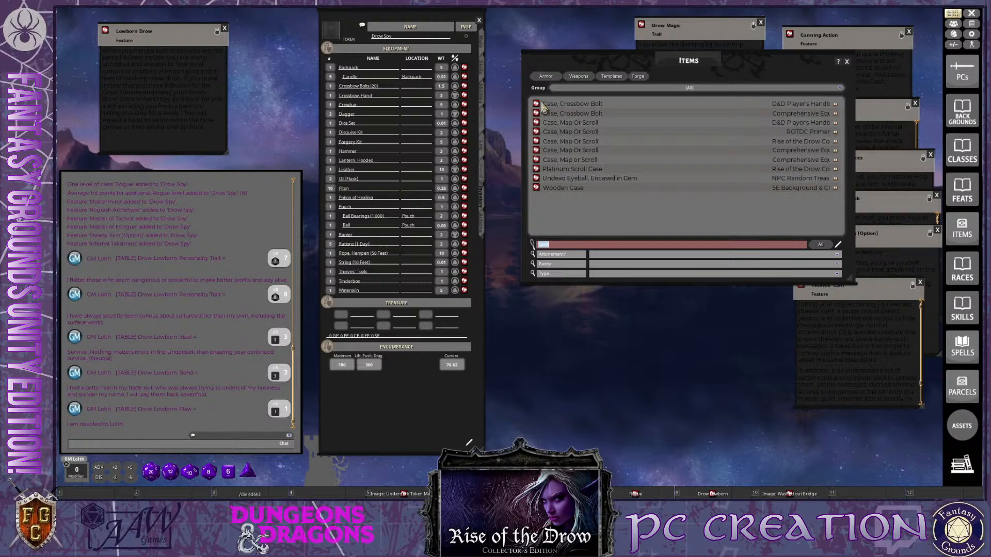
left_click_drag(537, 105, 387, 166)
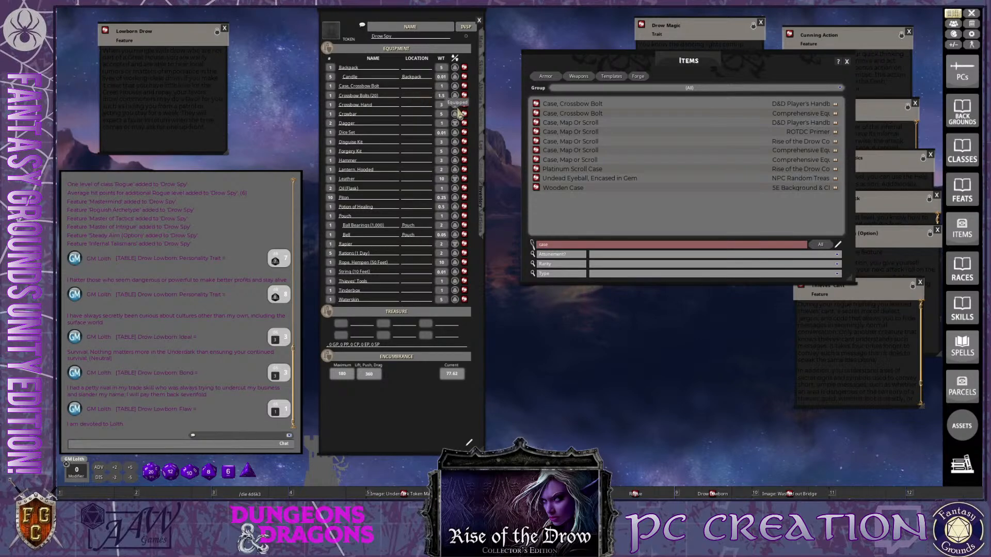
Set the location of the Crossbow Bolts (20) to Case, Crossbow Bolt and close the Items list
type("Ca")
key("Tab")
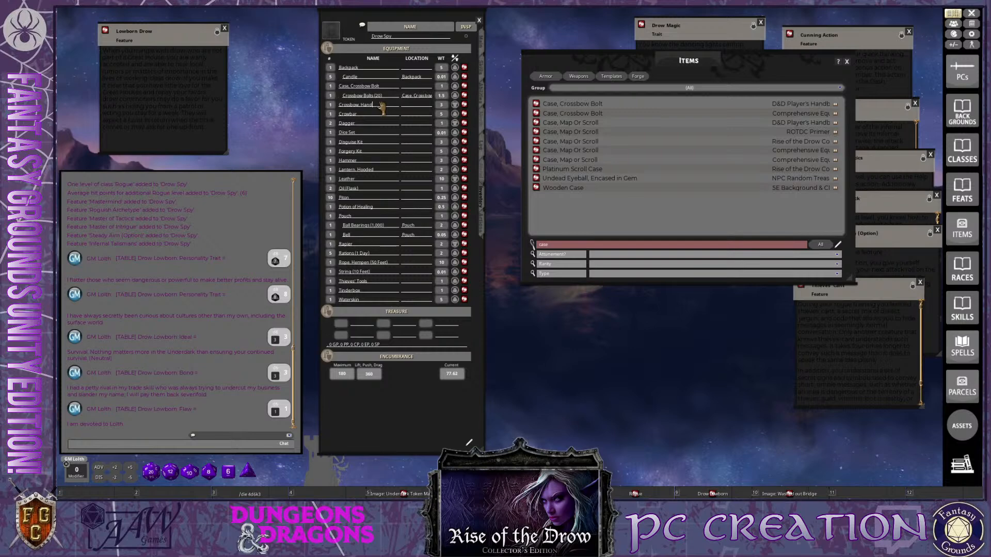
left_click(846, 62)
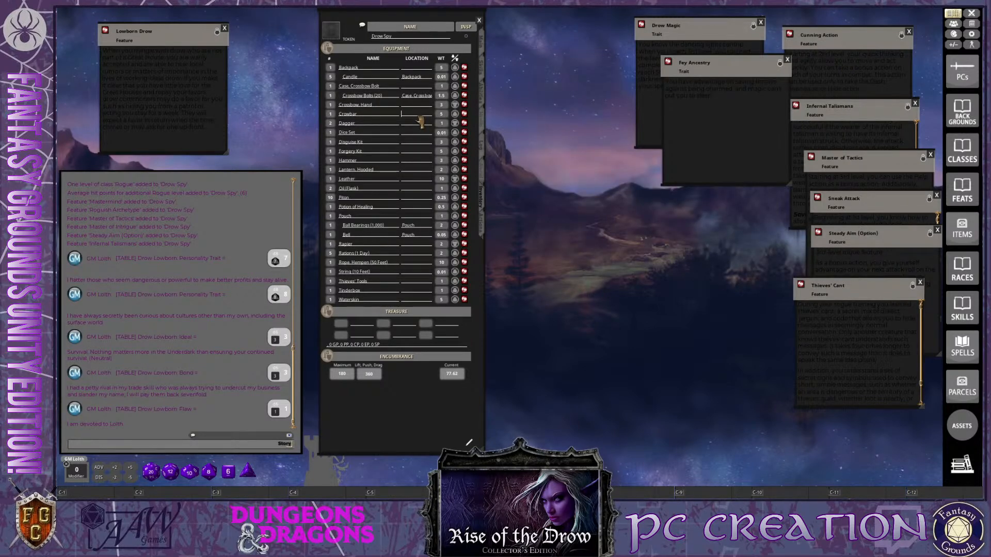
Set the location of the Crowbar to Backpack and of the Dice Set to Pouch
type("Backpack")
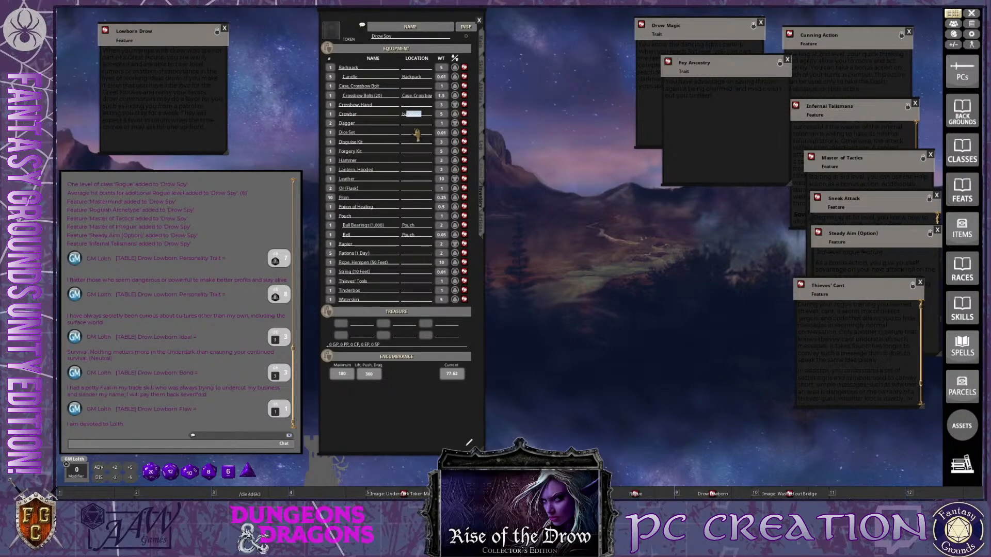
left_click(423, 117)
left_click(422, 126)
key("ctrl")
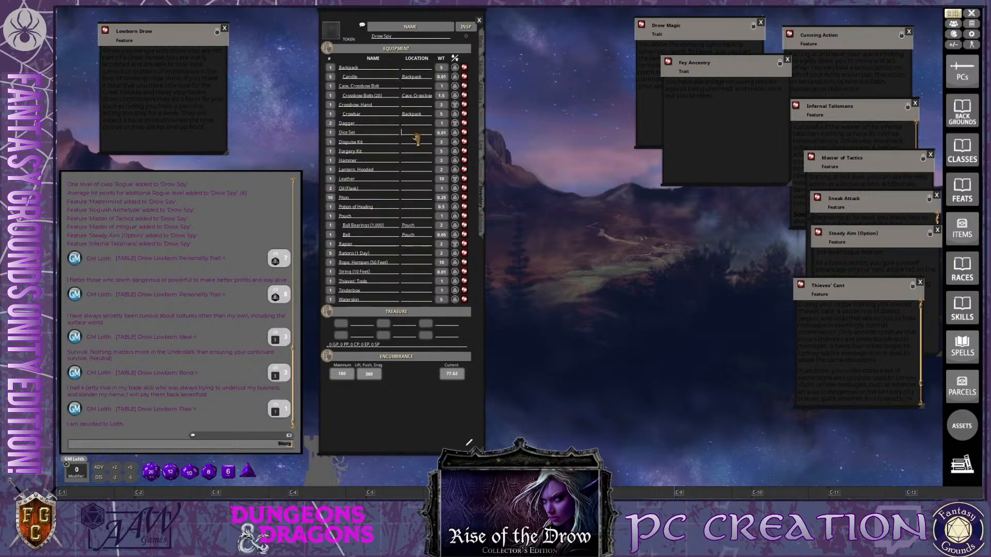
type("Po")
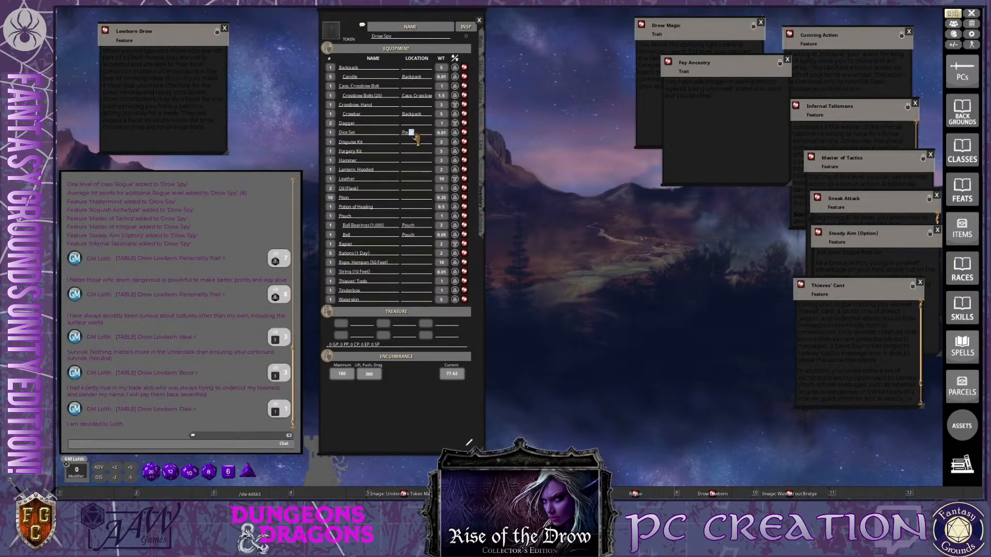
key("Tab")
Set the location of the Disguise Kit, Forgery Kit, Hammer, Hooded Lantern and Oil (Flask) to Backpack
type("B")
key("Tab")
type("B")
key("Tab")
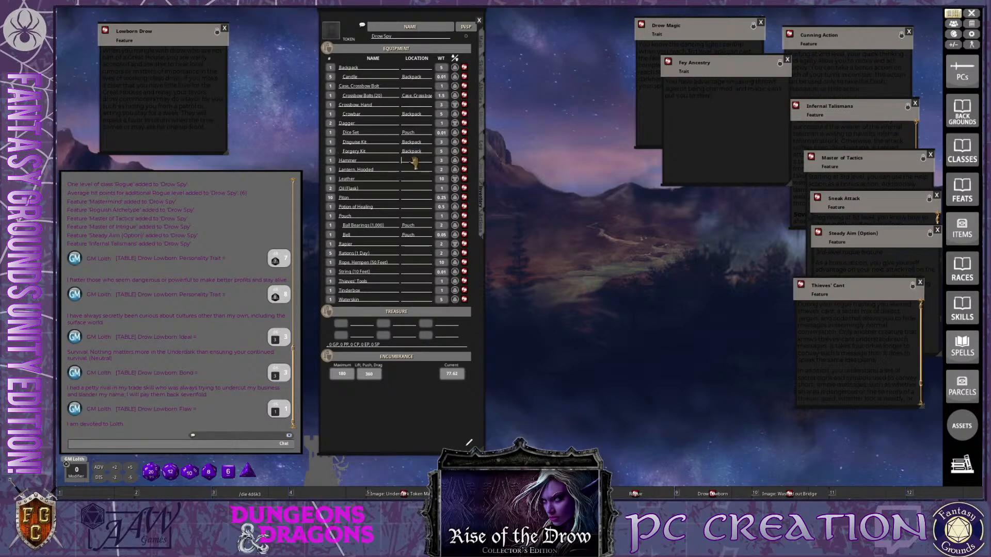
type("B")
key("Tab")
type("B")
key("Tab")
type("B")
key("Tab")
Set the location of the Piton and the Potion of Healing to Pouch
type("P")
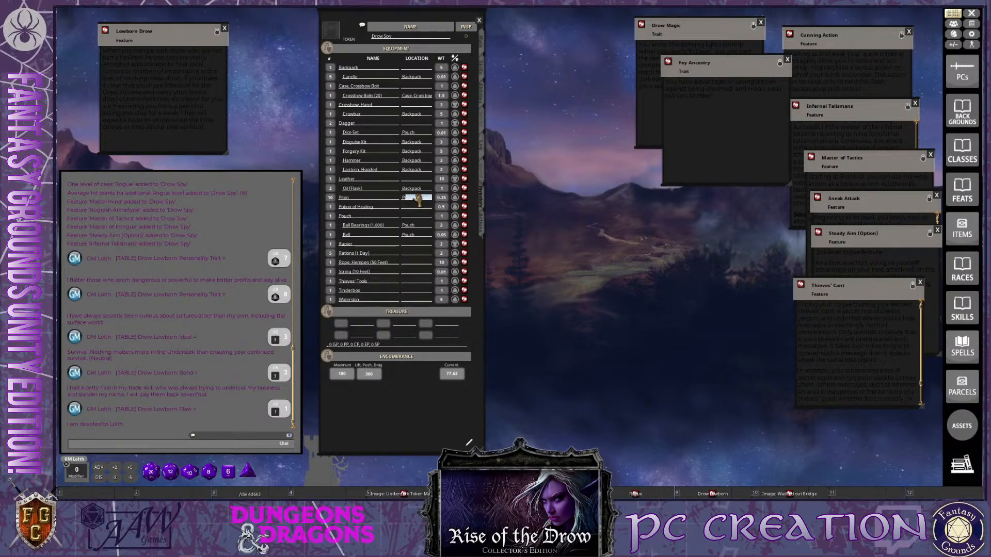
key("Tab")
type("P")
key("ctrl")
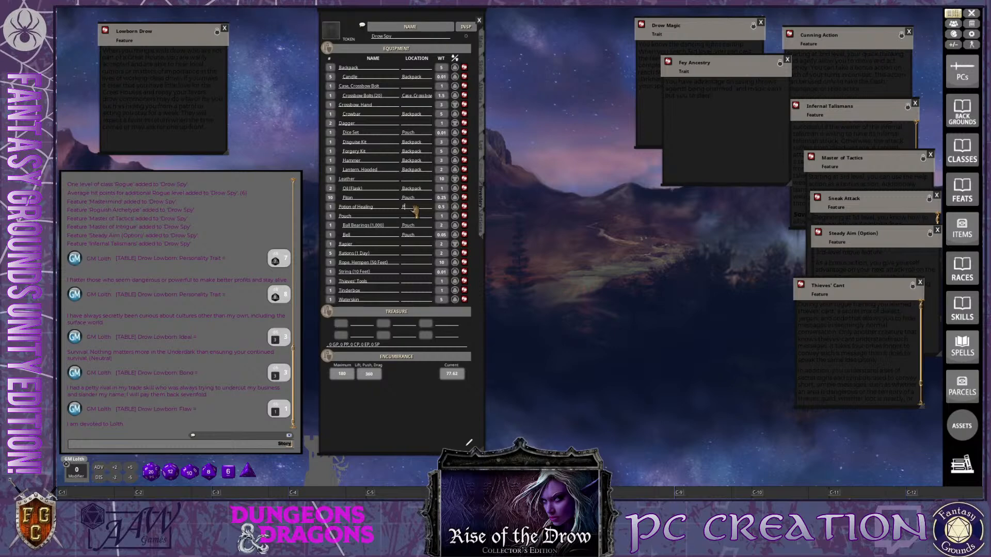
type("ou")
key("Tab")
key("ctrl")
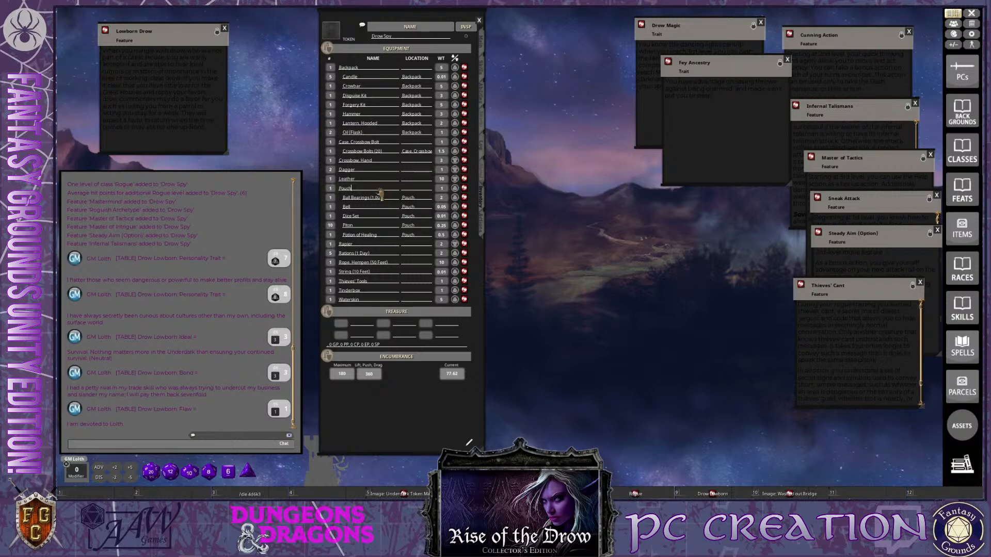
Set the location of the Rations (1 Day) and the Rope, Hempen (50 Feet) to Backpack
type("Backpack")
left_click(413, 263)
type("BA")
Set the location of the String (10 Feet) and the Thieves' Tools to Pouch
left_click(416, 272)
key("shift")
type("B")
type("o")
key("Return")
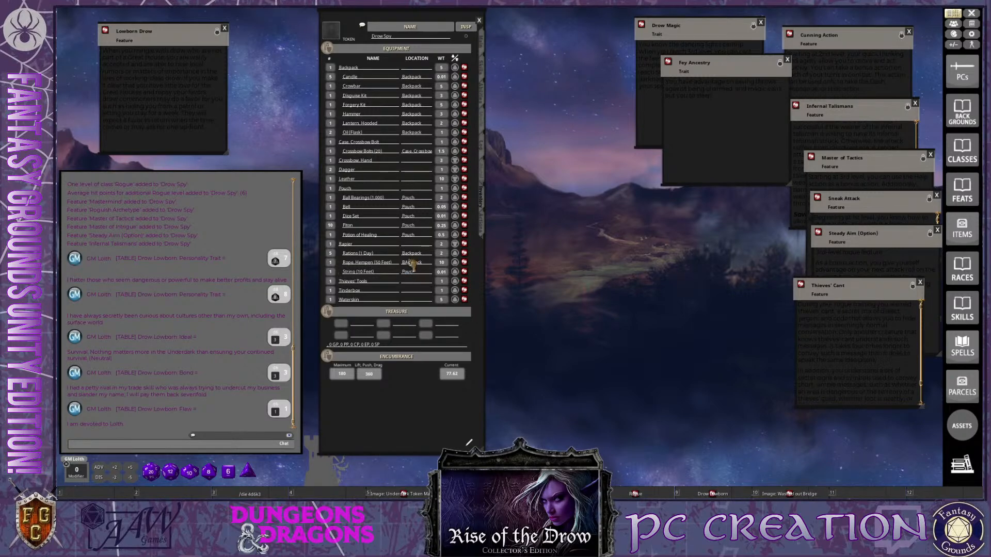
type("P")
Set the location of the Tinderbox and the Waterskin to Backpack
left_click(412, 292)
type("B")
key("Return")
type("B")
key("Return")
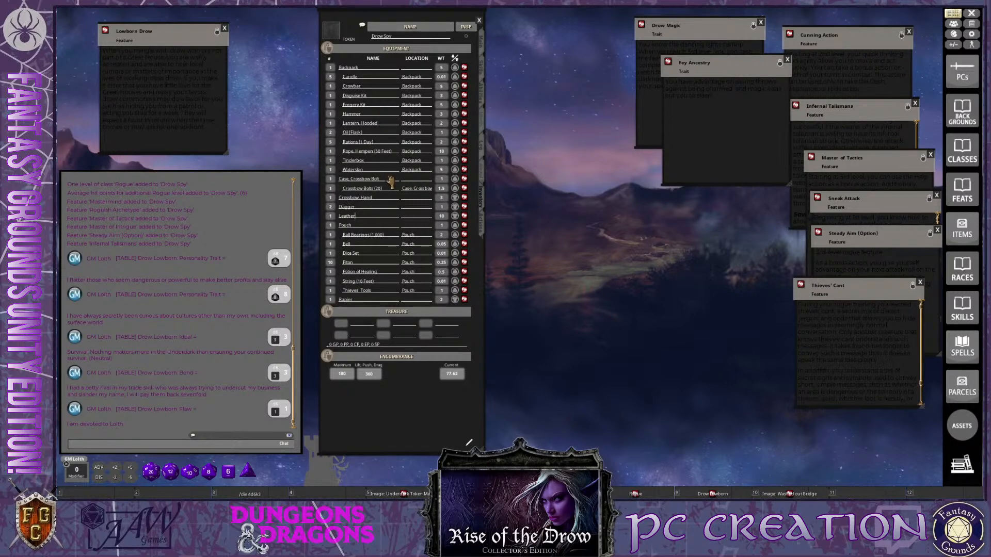
key("ctrl")
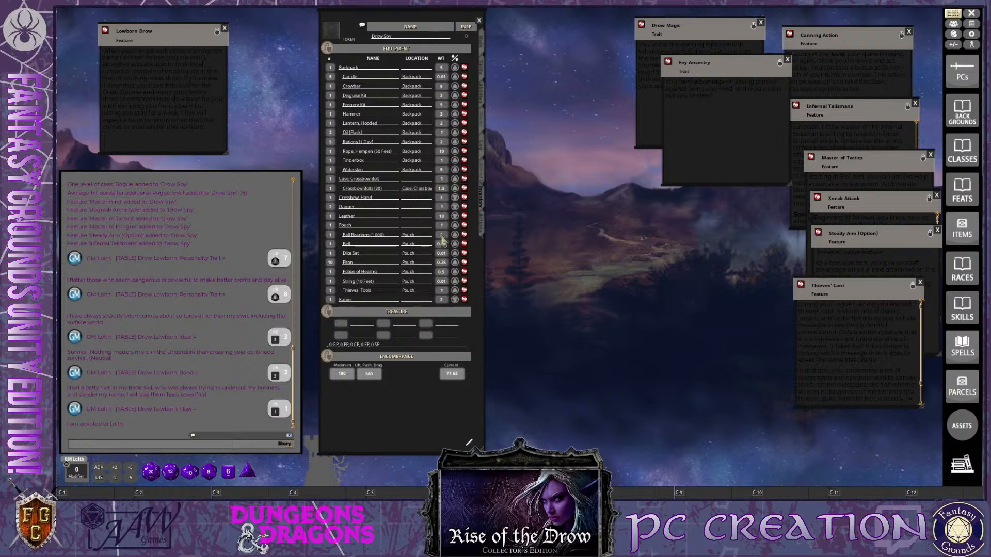
Try switching the carried status of the Backpack and of several items stored in it
key("ctrl")
left_click(455, 68)
left_click(455, 69)
left_click(455, 76)
left_click(455, 85)
left_click(456, 77)
left_click(455, 95)
Enter 5 gp in the first treasure slot of the character's inventory
scroll(427, 325, "down", 1)
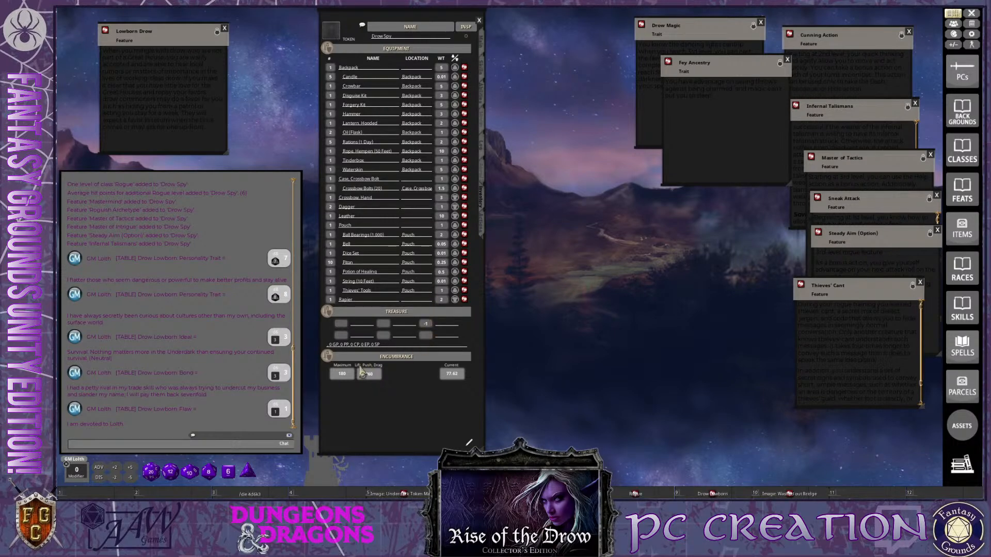
key("ctrl")
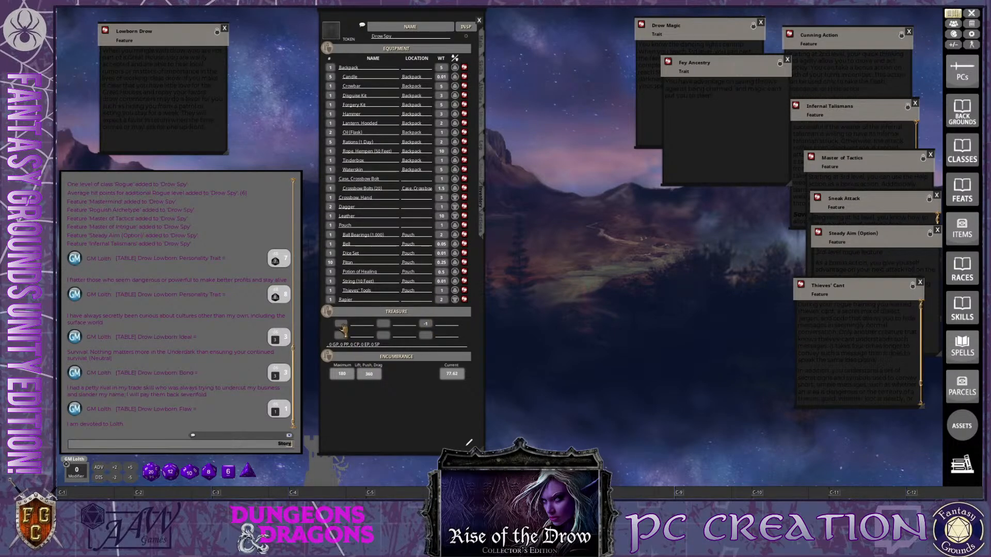
scroll(341, 326, "up", 5)
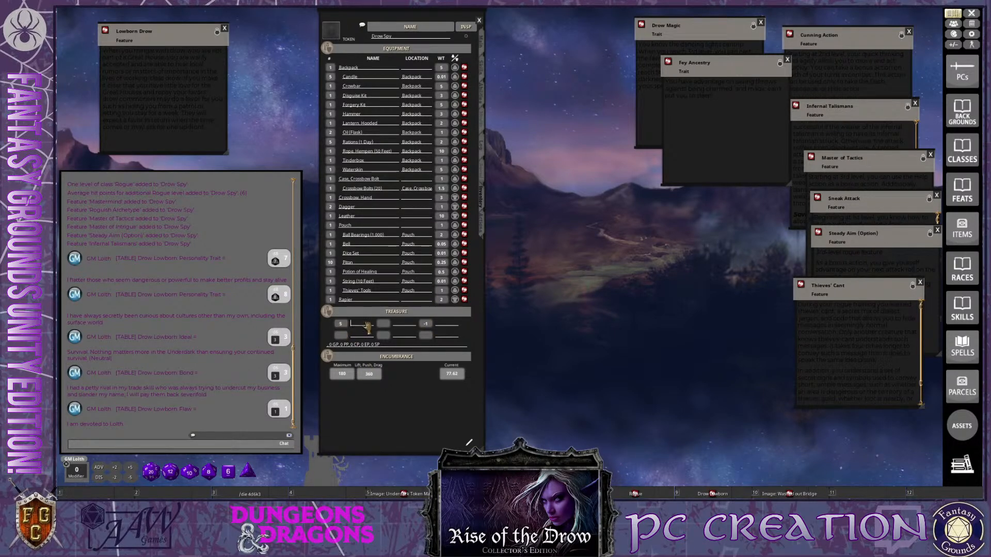
key("ctrl")
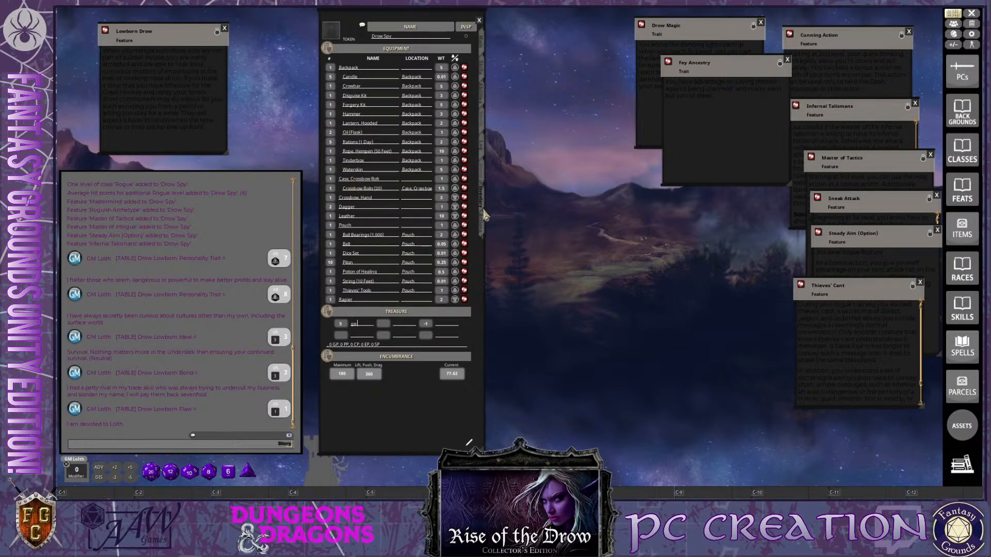
Set the ammo of the Crossbow, Hand to 20 and of the thrown Dagger to 2 among the weapons
left_click(482, 230)
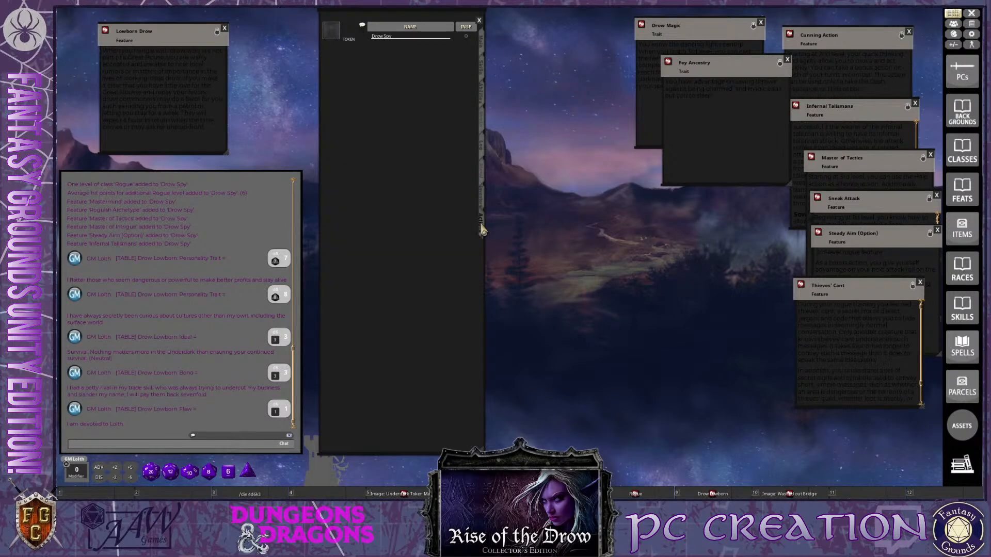
key("ctrl")
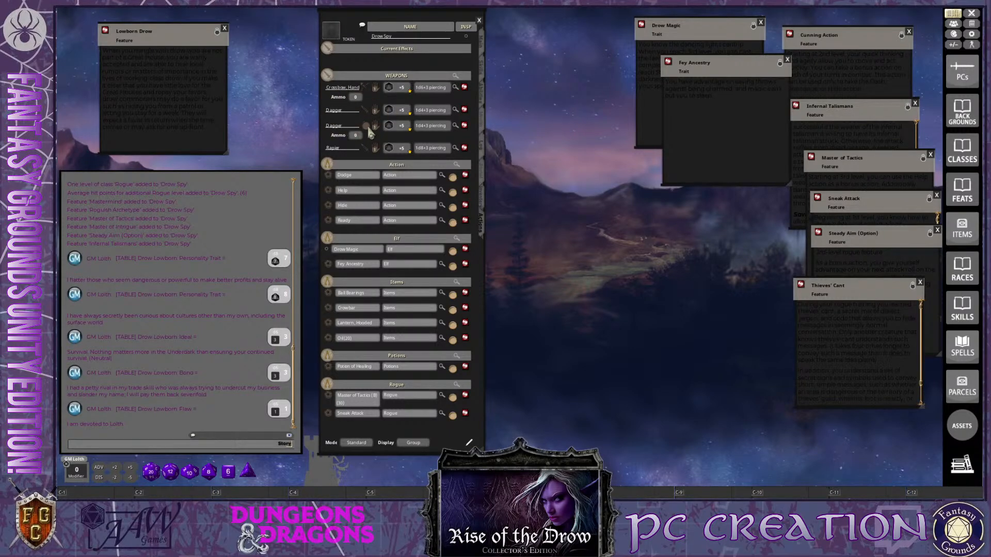
left_click(356, 97)
type("20")
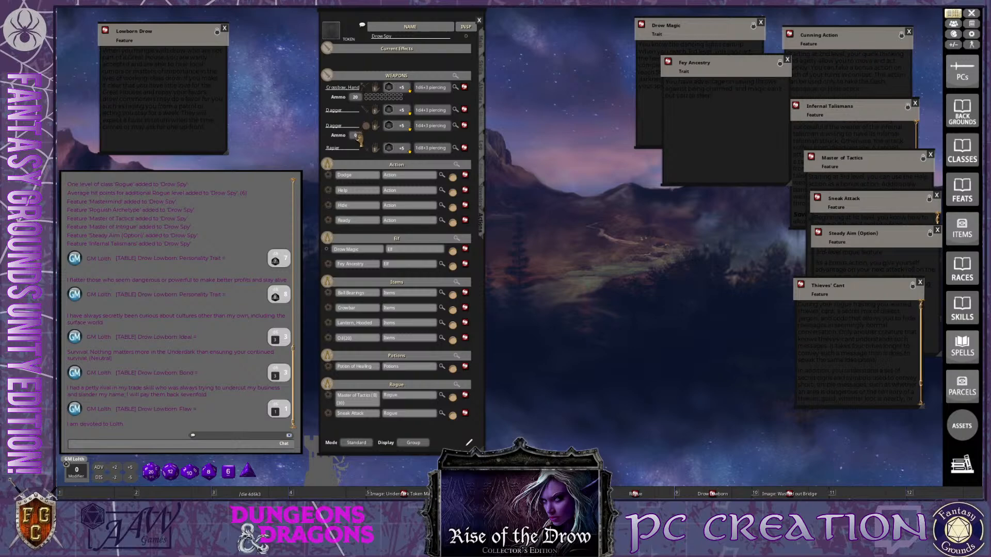
scroll(355, 135, "up", 2)
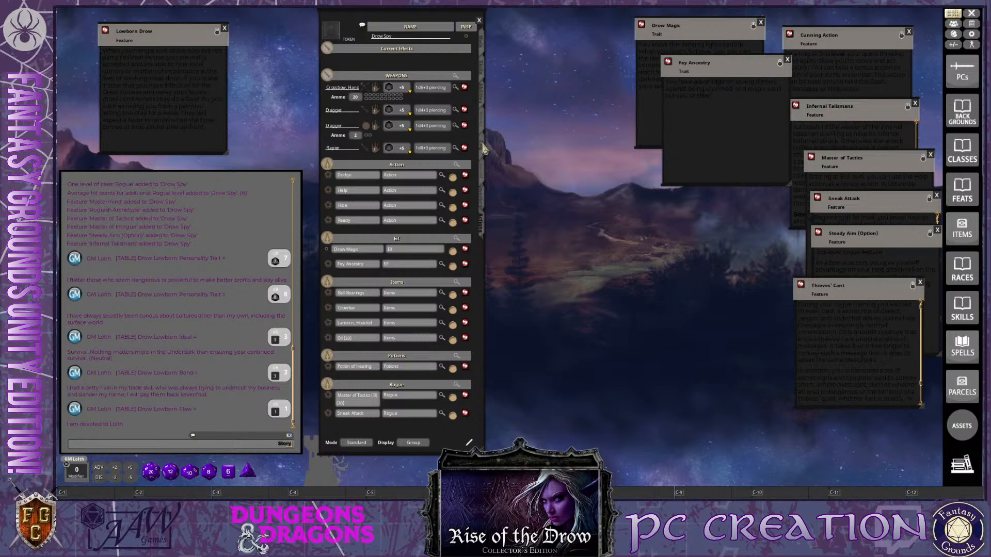
Review the character's notes and main statistics, including the combat calculation behind initiative, speed and armor class
left_click(483, 119)
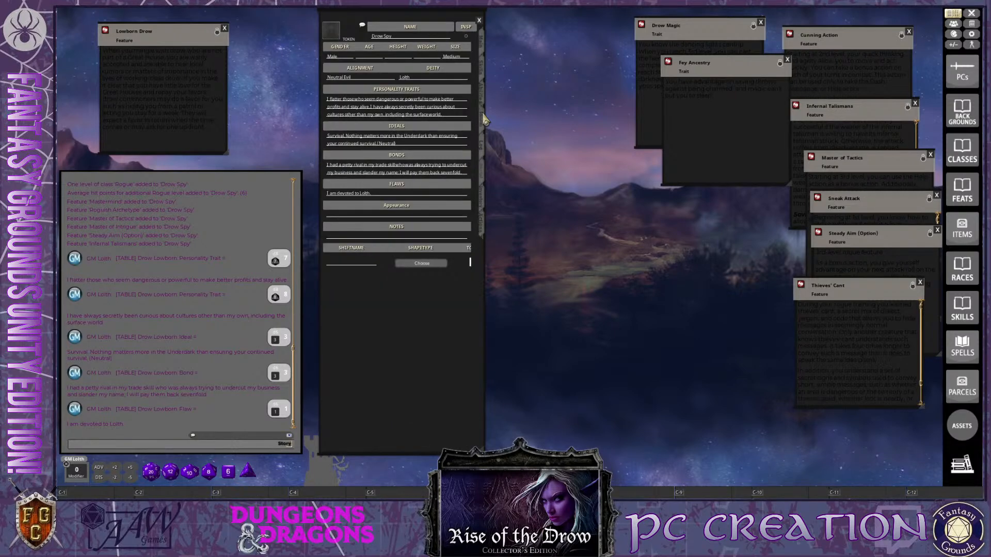
left_click(484, 49)
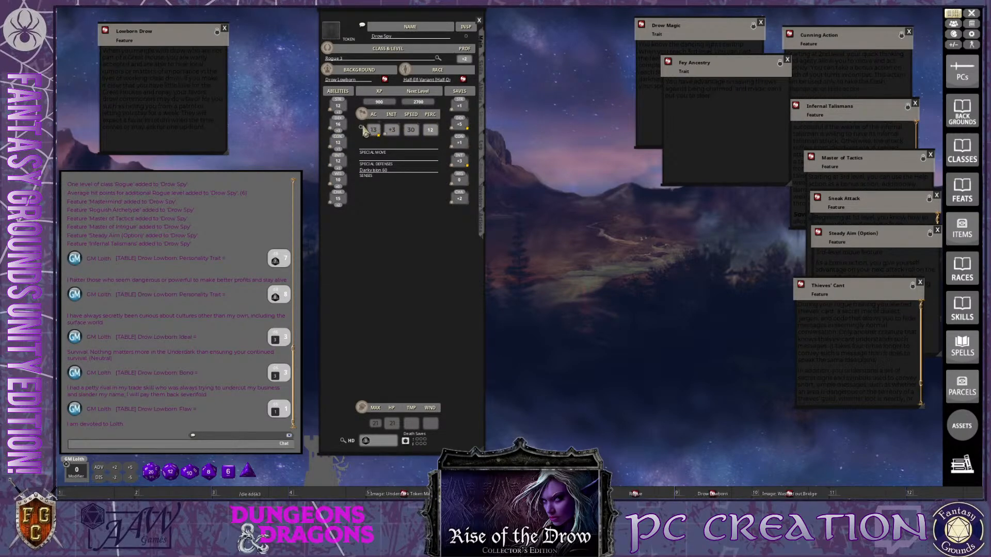
left_click(361, 129)
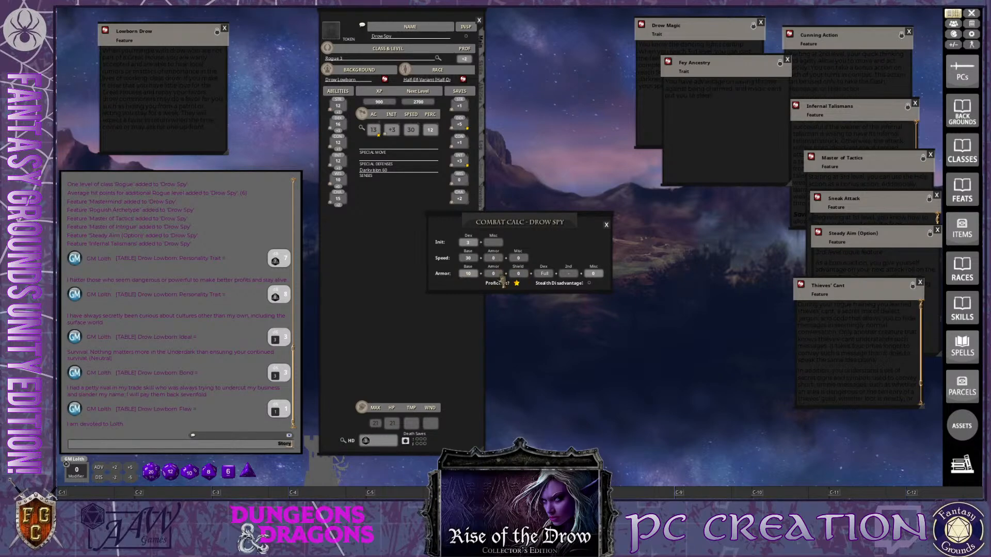
left_click(606, 225)
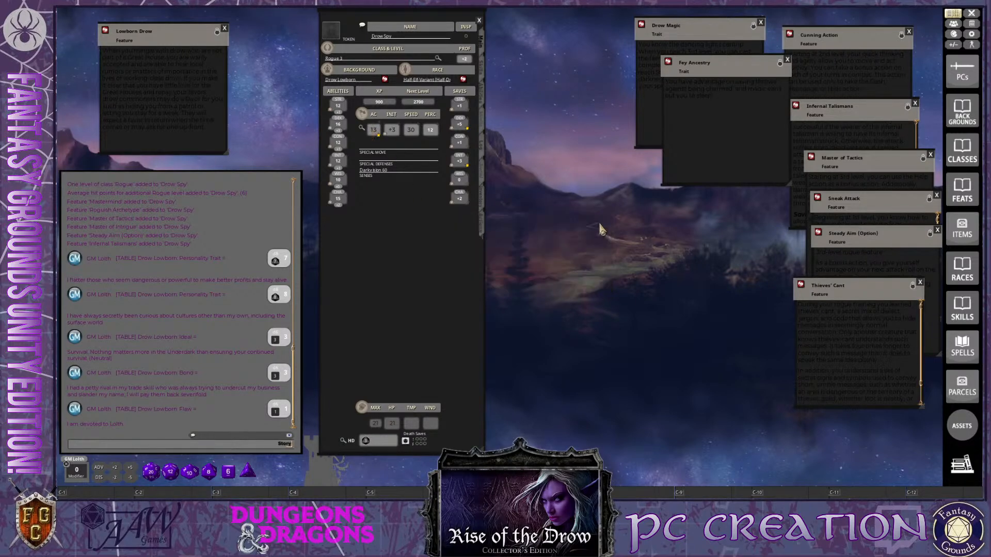
Delete the Leather armor from the character's equipment list
left_click(482, 220)
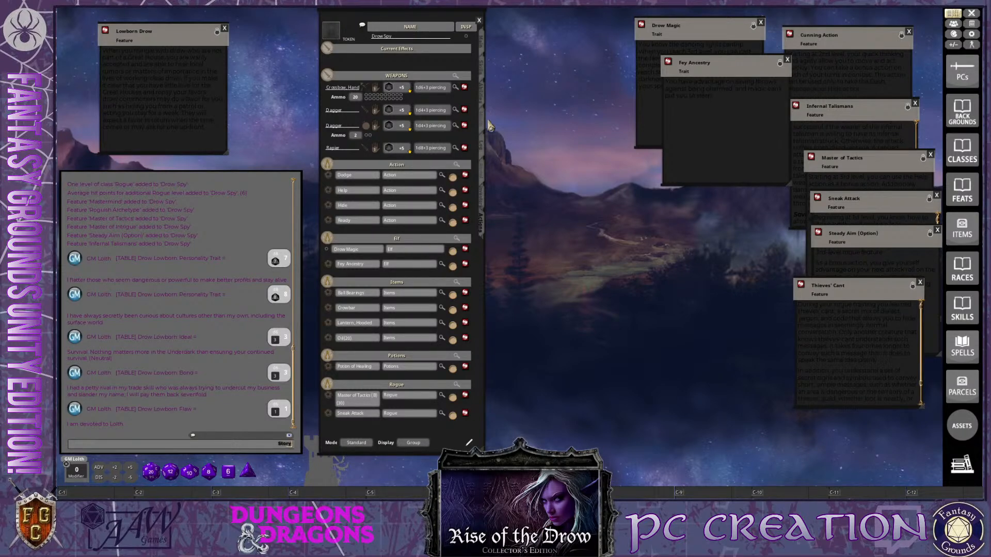
left_click(485, 206)
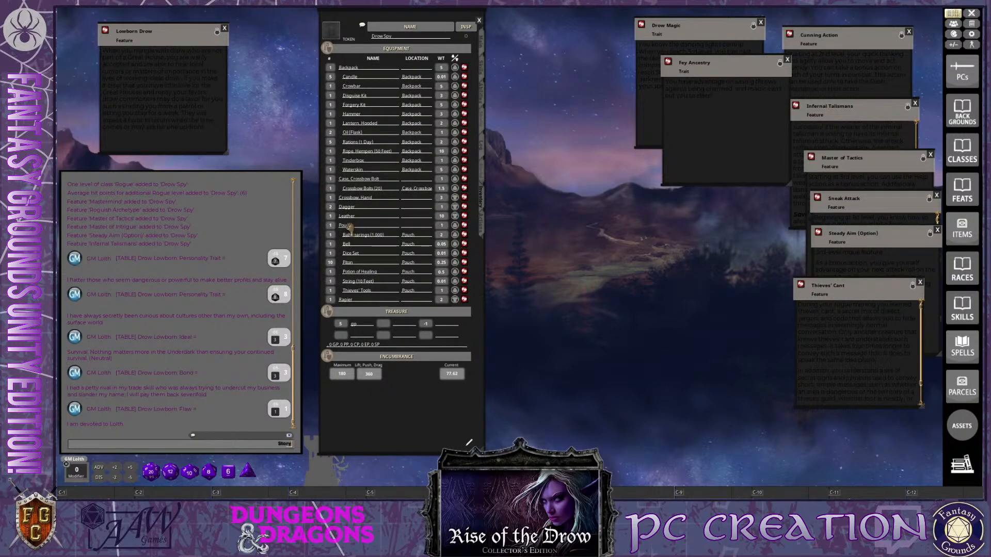
left_click(456, 217, "ctrl")
right_click(464, 217)
left_click(440, 238)
left_click(411, 238)
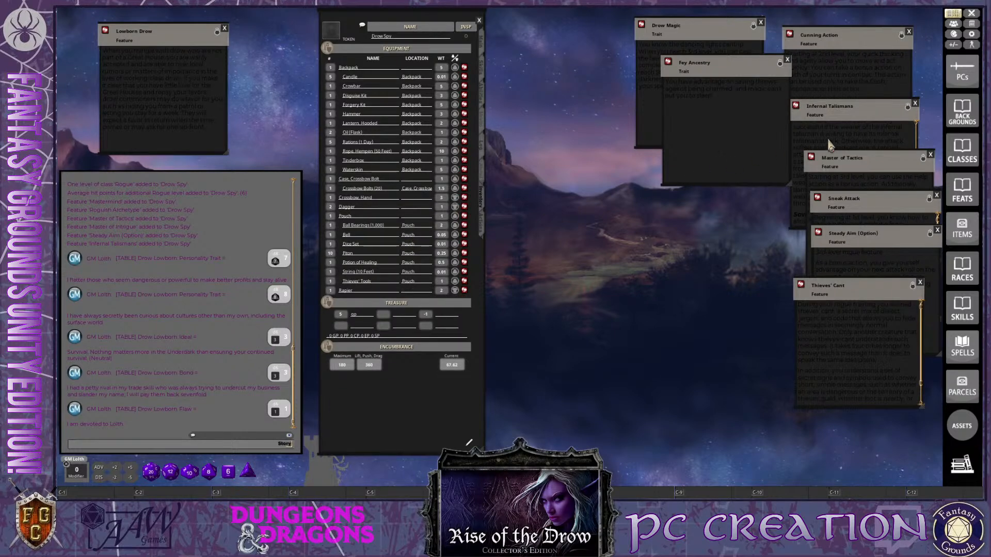
Search the item library for studded leather and add the D&D Player's Handbook Studded Leather to the equipment
left_click(965, 231)
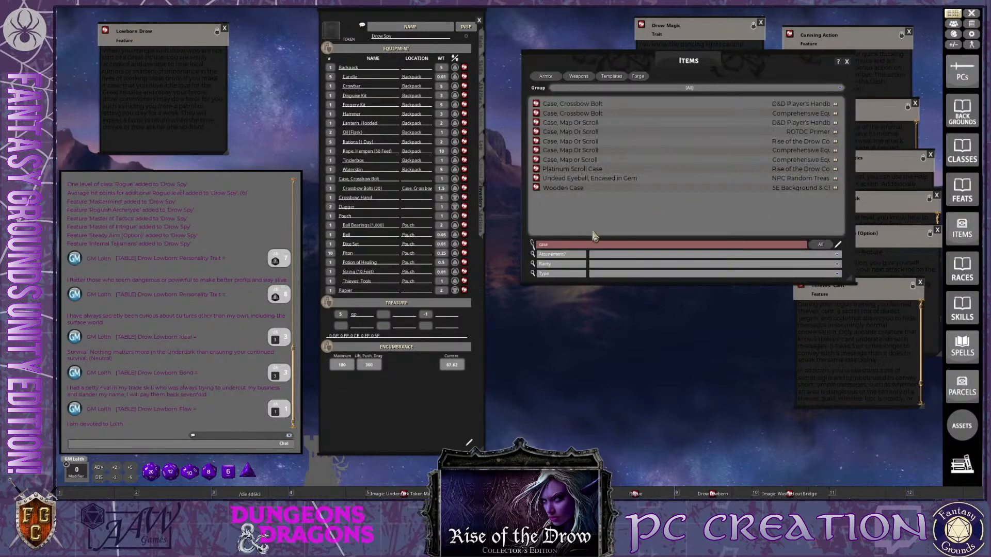
left_click(565, 245)
key("Return")
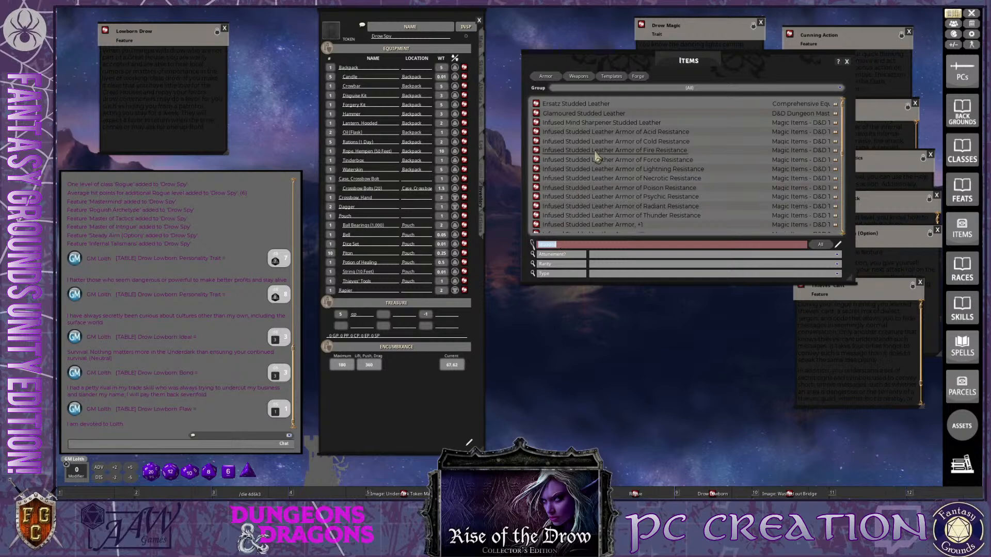
scroll(596, 157, "down", 4)
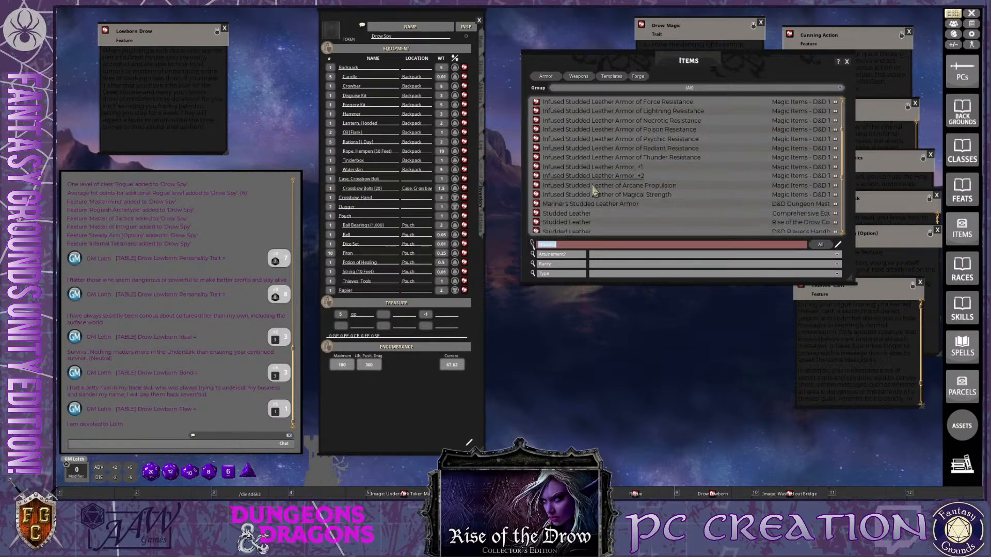
key("ctrl")
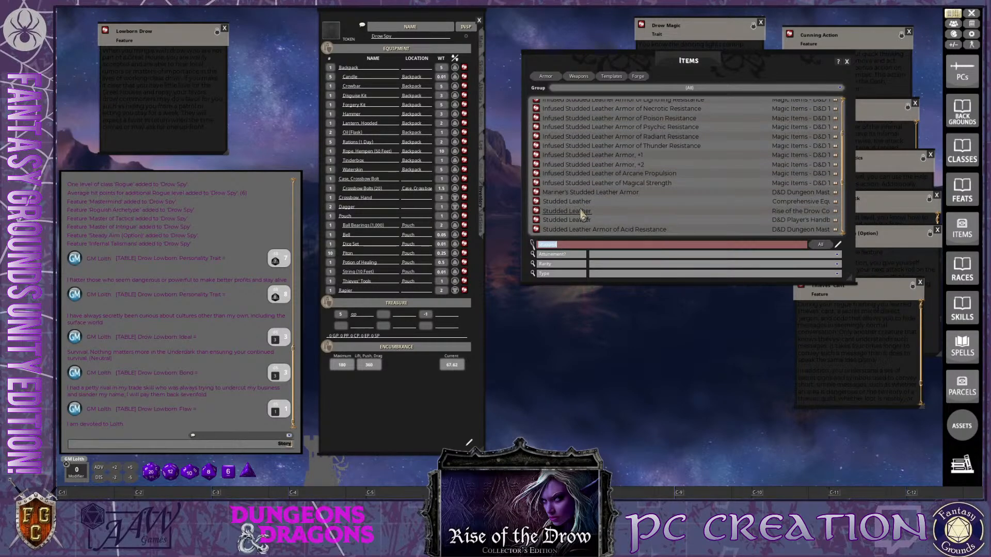
left_click_drag(535, 219, 360, 199)
key("ctrl")
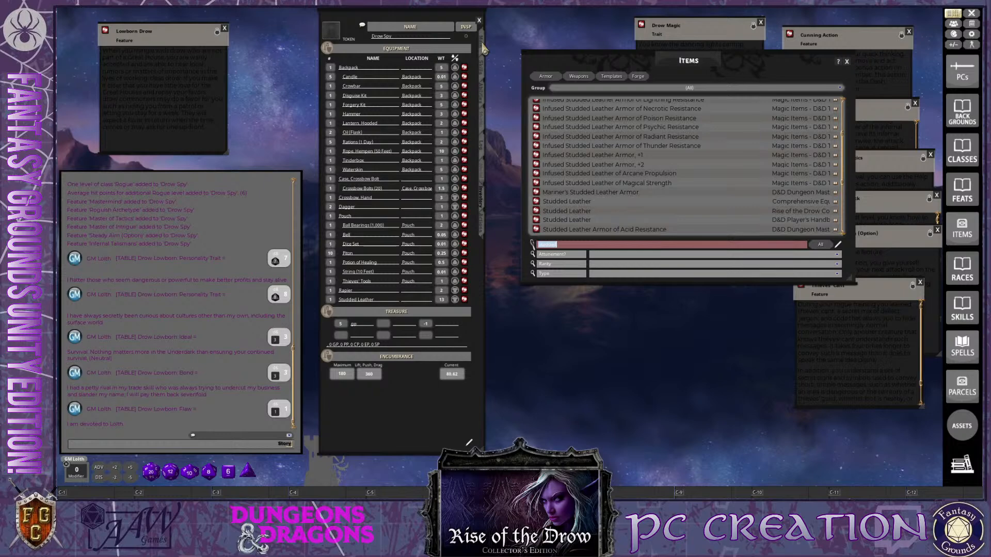
Check the combat calculation for the armor class with the new armor, and close it and the item library
left_click(483, 49)
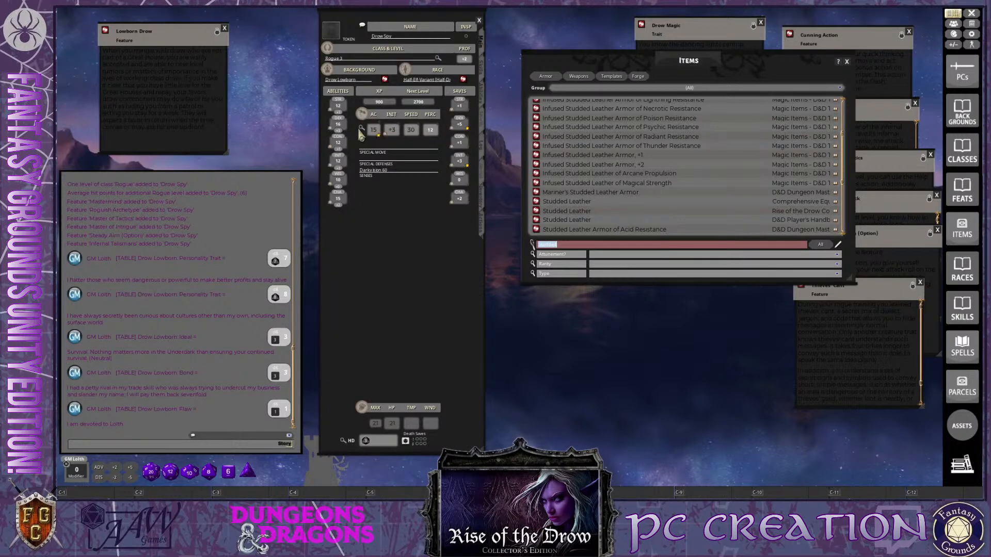
left_click(362, 128)
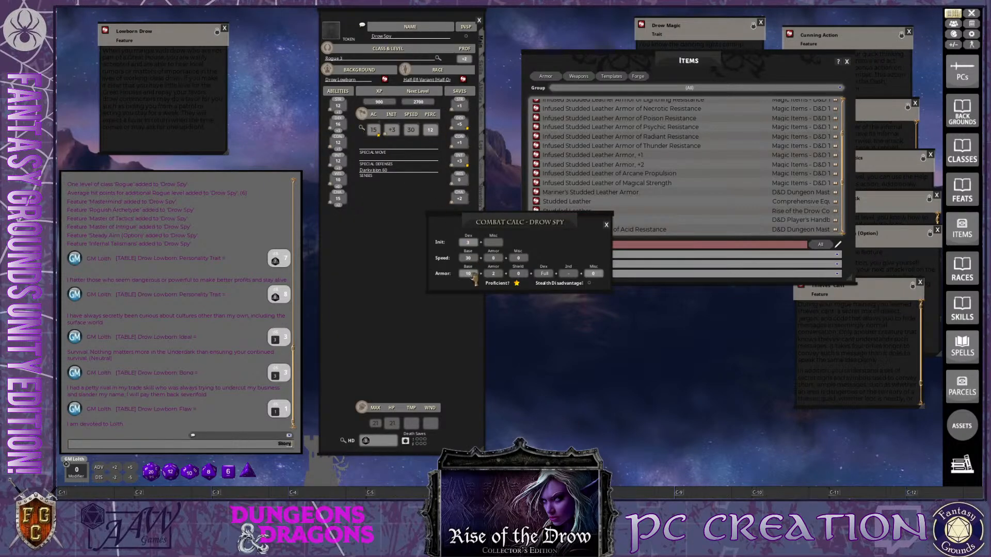
left_click(606, 224)
scroll(626, 148, "down", 5)
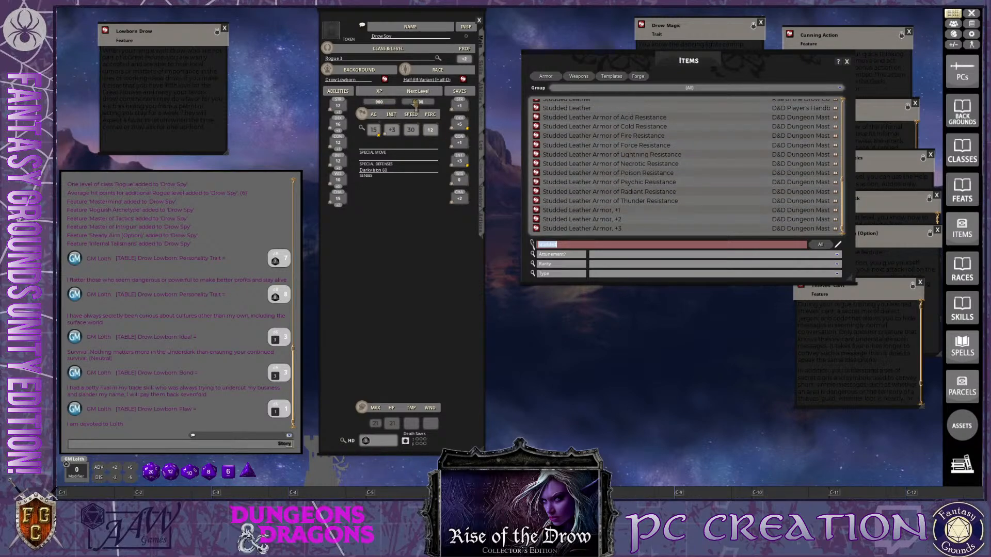
left_click(847, 64)
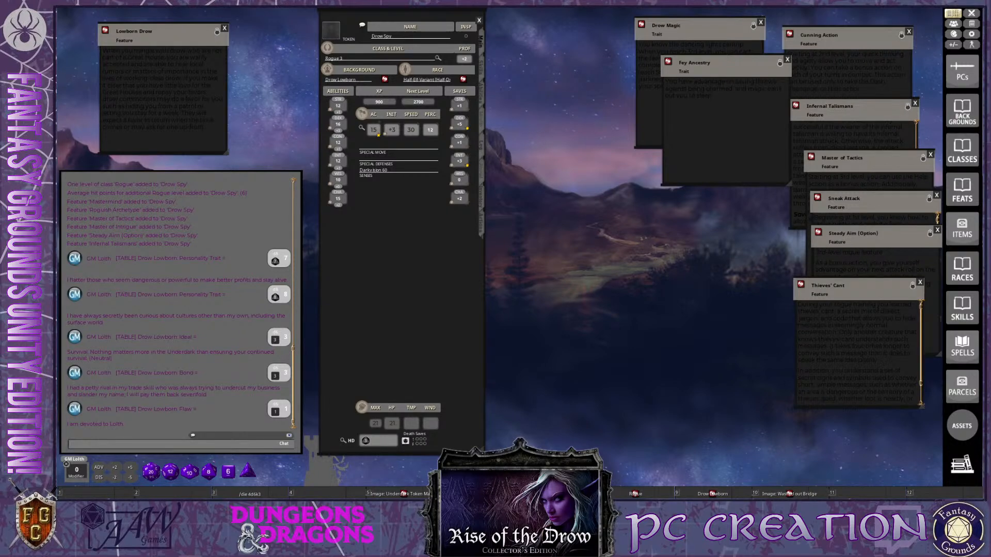
Enlarge the character sheet slightly and move it away from the chat window
key("ctrl")
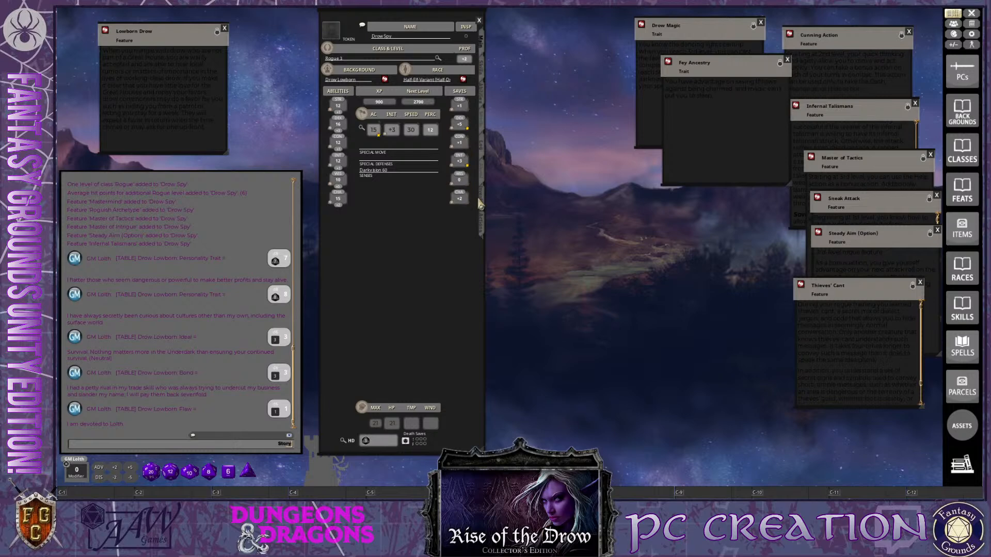
mouse_move(442, 280)
left_mouse_down()
mouse_move(434, 292)
mouse_move(427, 282)
left_mouse_up()
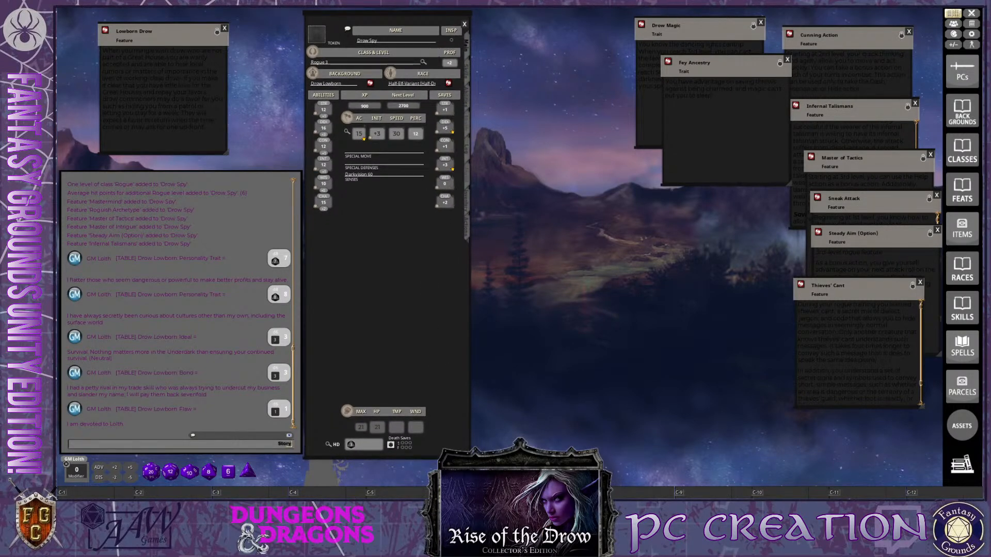
left_click_drag(468, 456, 475, 480)
left_click_drag(406, 349, 456, 349)
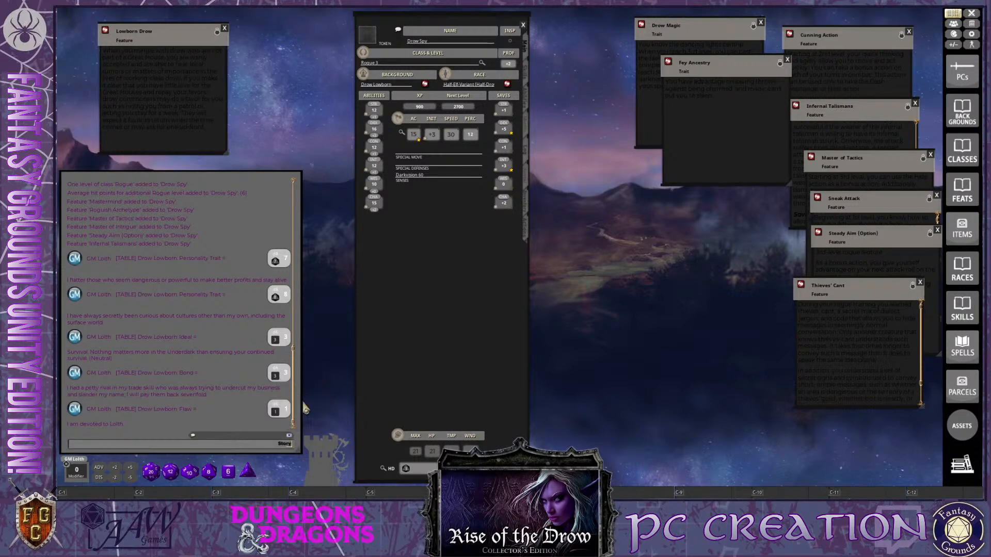
Resize the chat window slightly, toggle its position lock, and shift the character sheet a little
left_click_drag(295, 404, 302, 405)
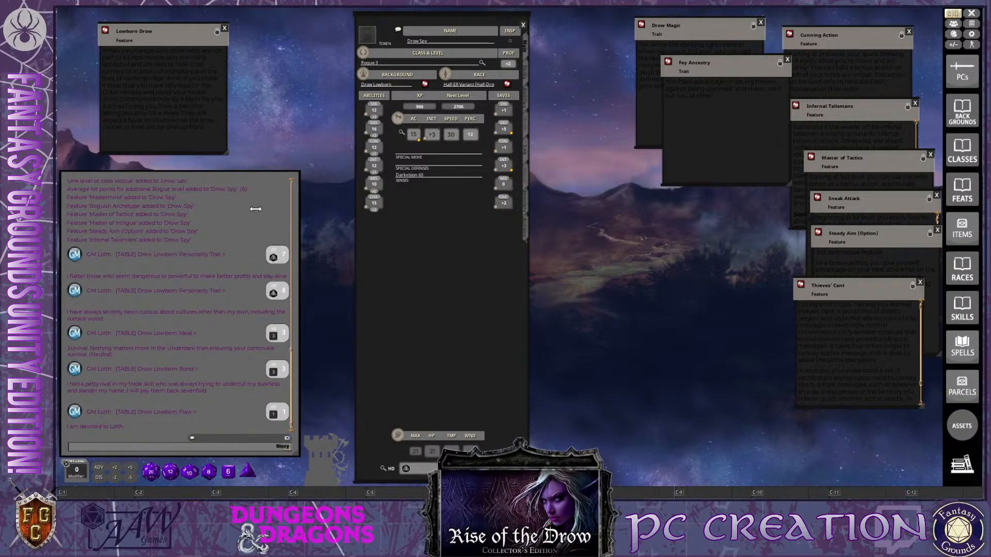
left_click_drag(300, 227, 300, 231)
right_click(300, 231)
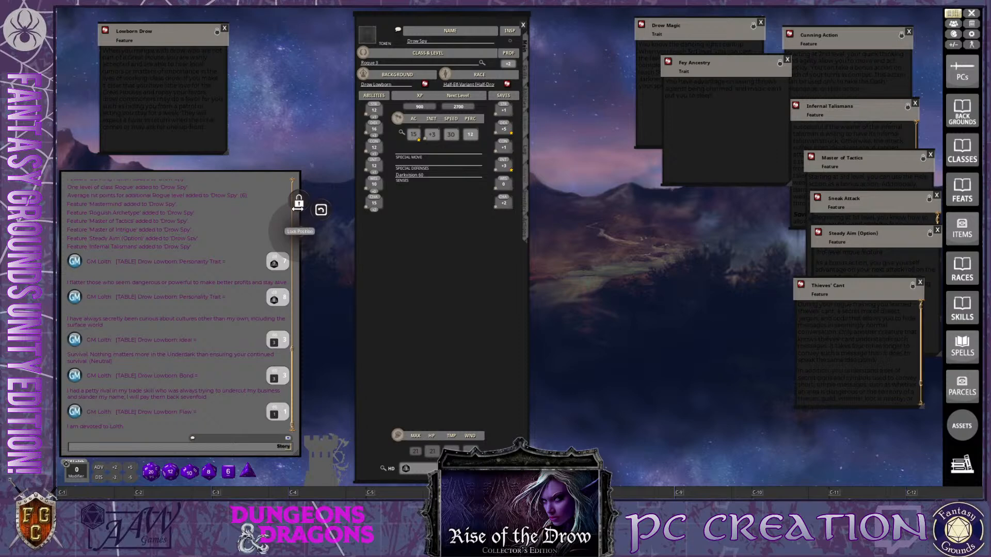
left_click(298, 209)
mouse_move(431, 243)
left_mouse_down()
mouse_move(385, 257)
mouse_move(427, 258)
left_mouse_up()
key("ctrl")
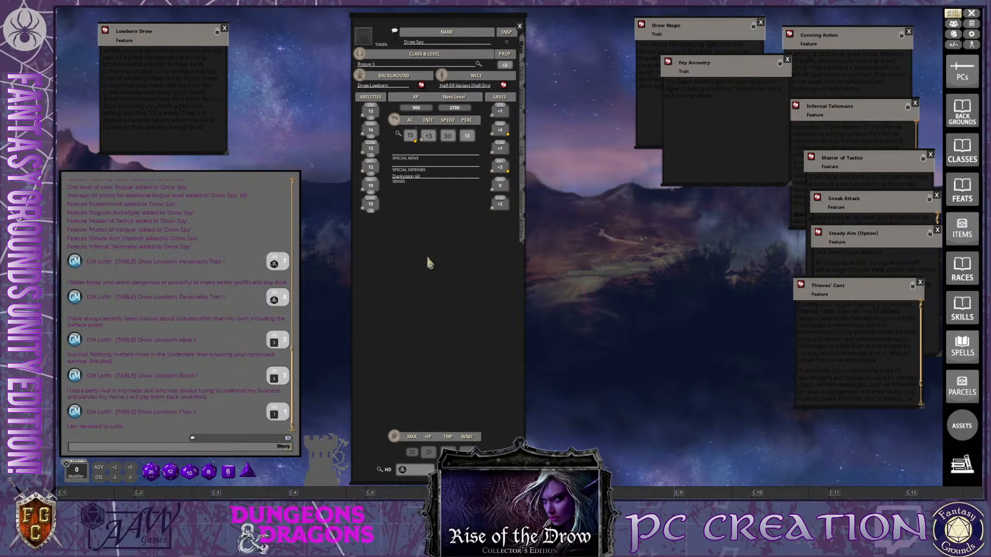
Rename the Help entry in the Action group to Help (B)
key("ctrl")
left_click(523, 233)
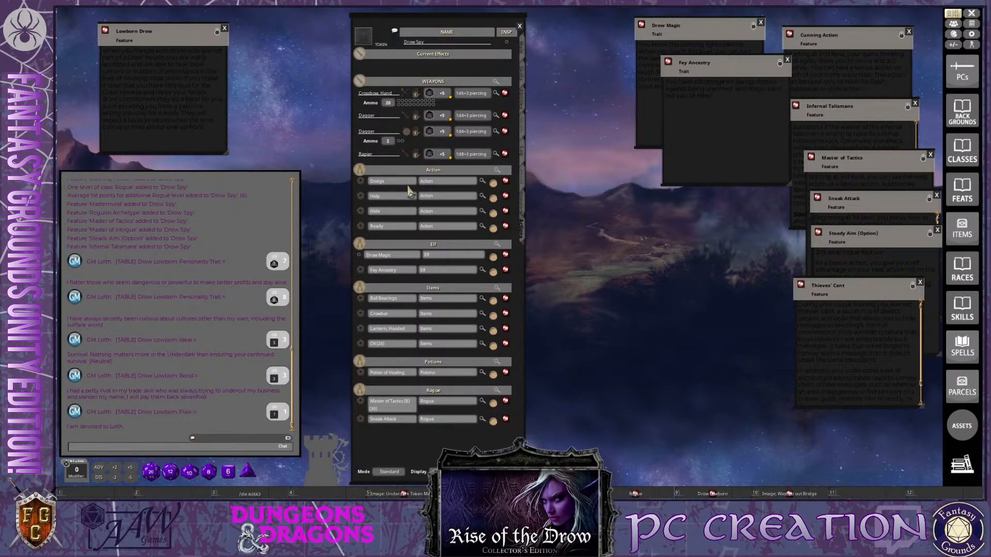
key("ctrl")
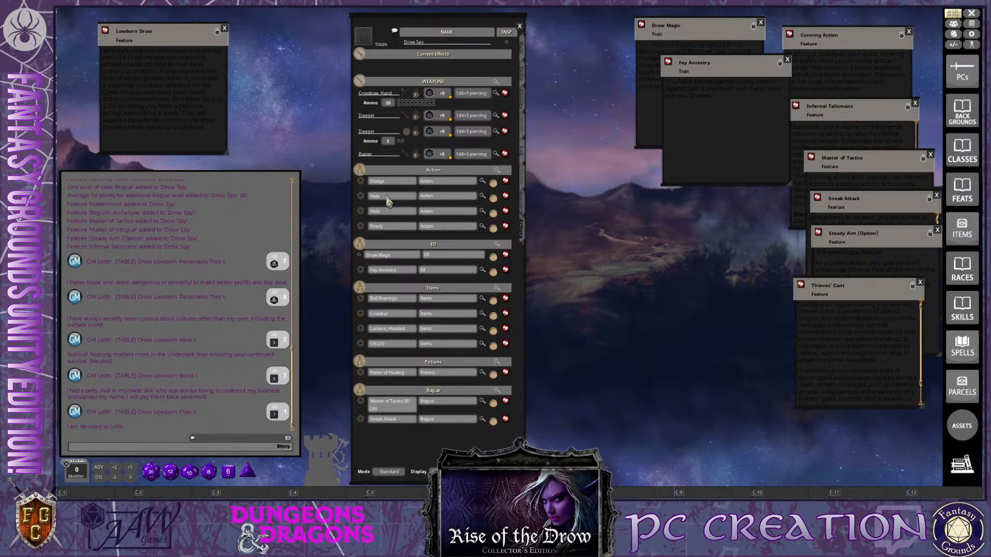
left_click(398, 198)
type("(B)")
key("ctrl")
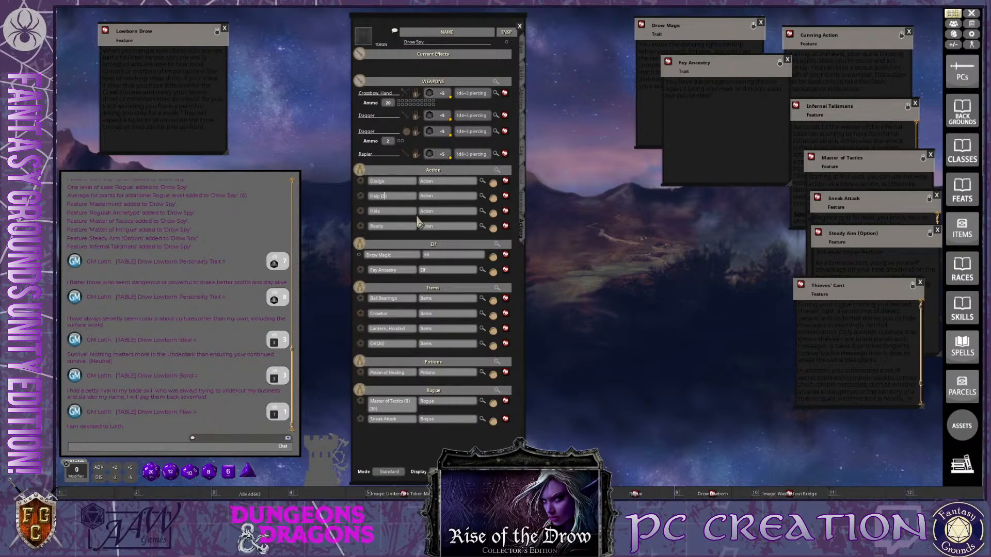
Expand the Potion of Healing entry to show its heal effect
key("ctrl")
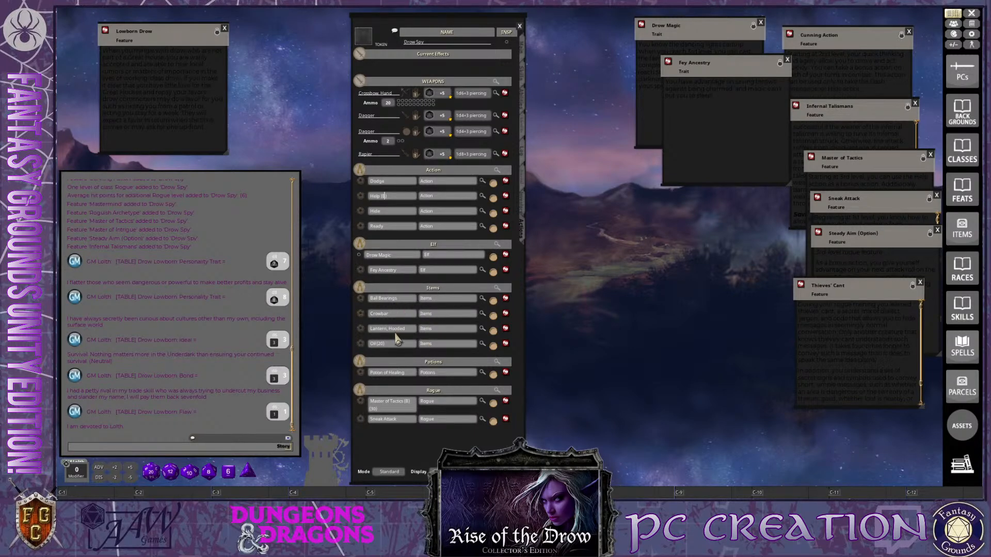
left_click(482, 372)
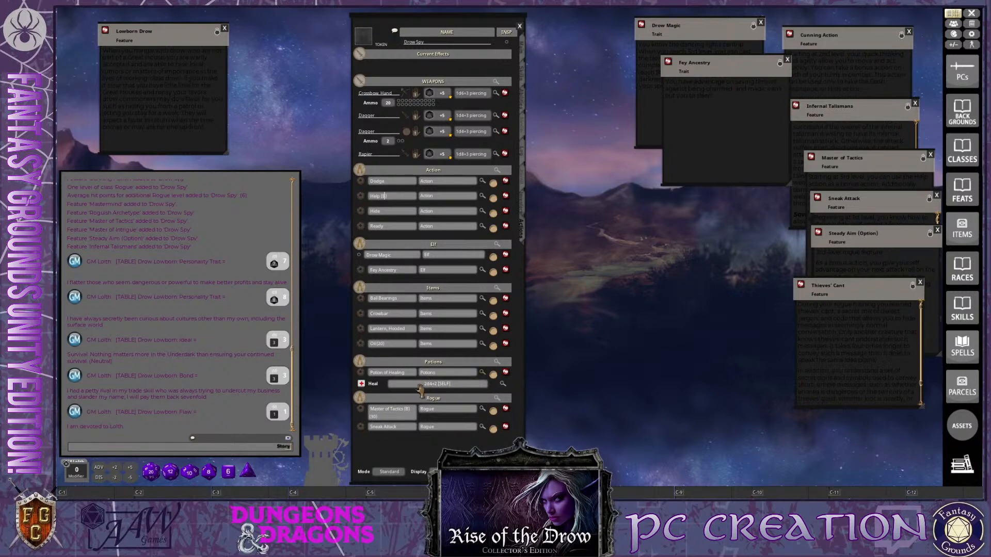
Collapse the Potion of Healing entry, then open the Spells list and place it beside the character sheet
left_click(482, 374)
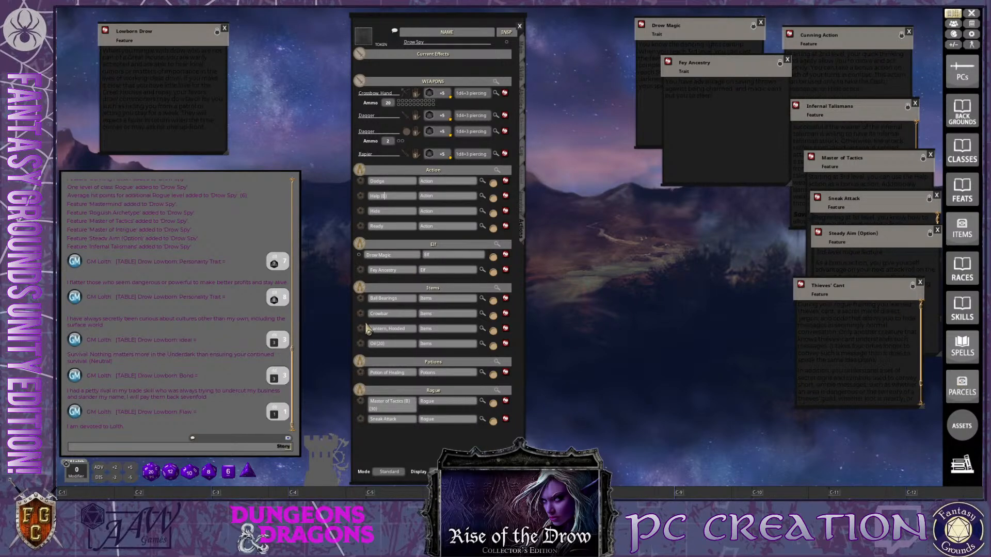
left_click(967, 354)
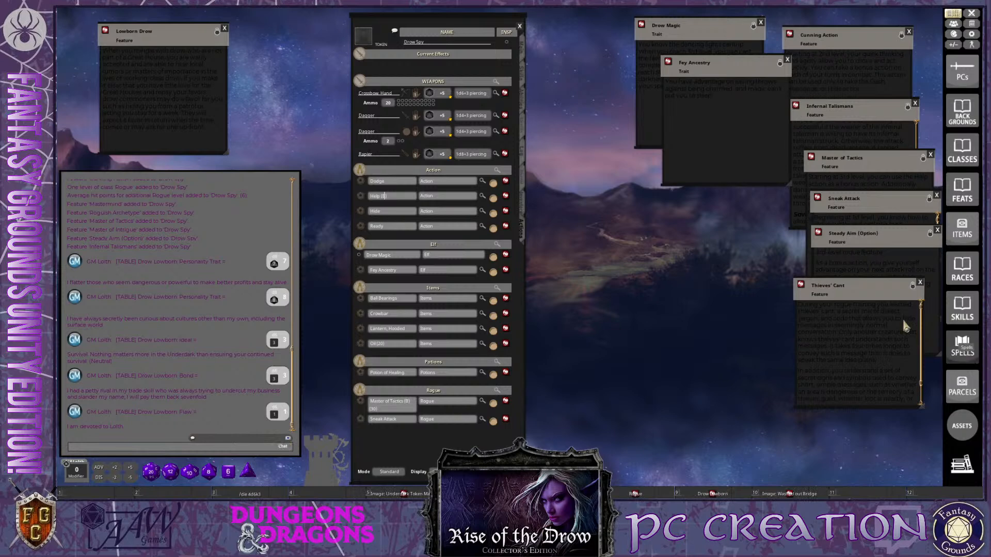
left_click(979, 361)
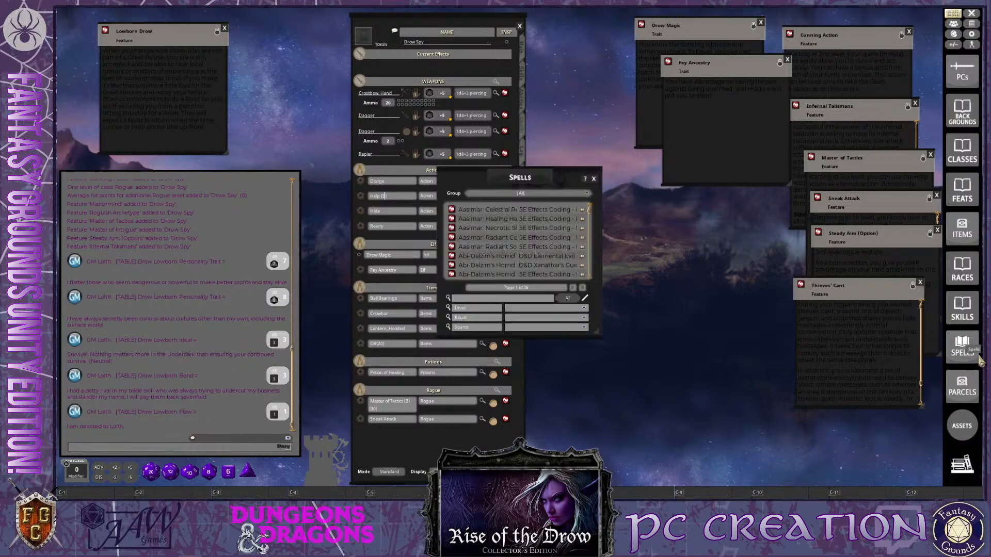
left_click_drag(519, 176, 691, 99)
key("ctrl")
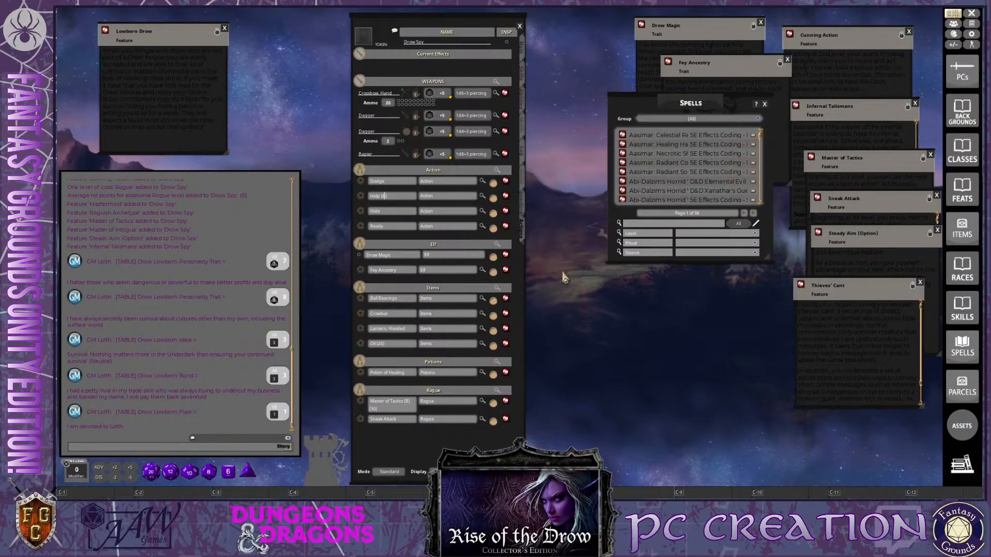
left_click_drag(760, 139, 742, 105)
key("ctrl")
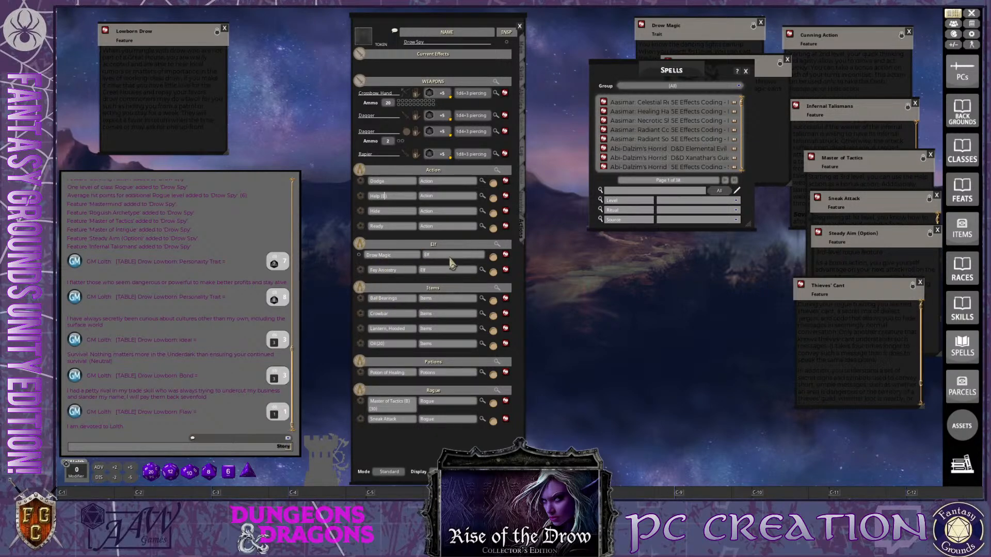
Open the Drow Magic entry of the Elf group and place its description below the Spells list
left_click(506, 256)
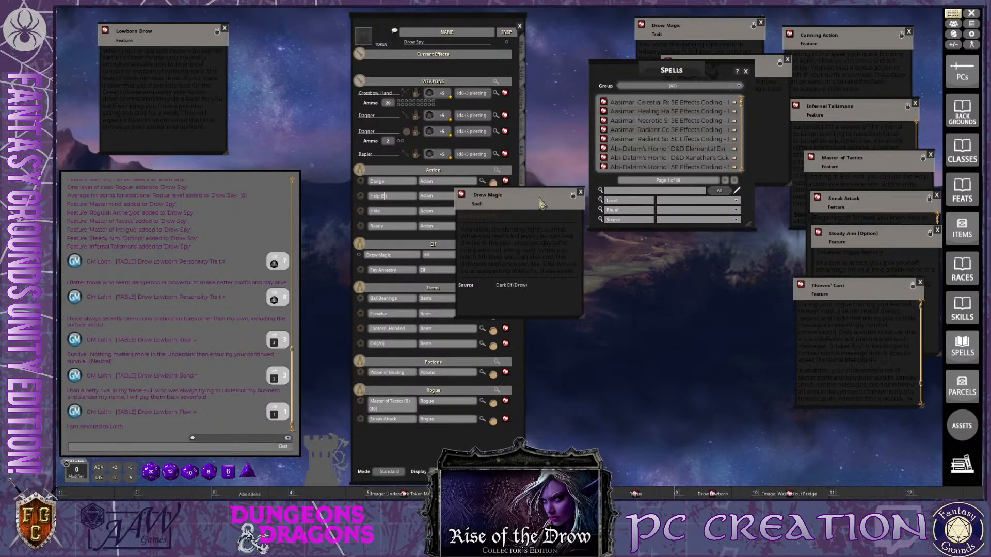
left_click_drag(542, 205, 707, 301)
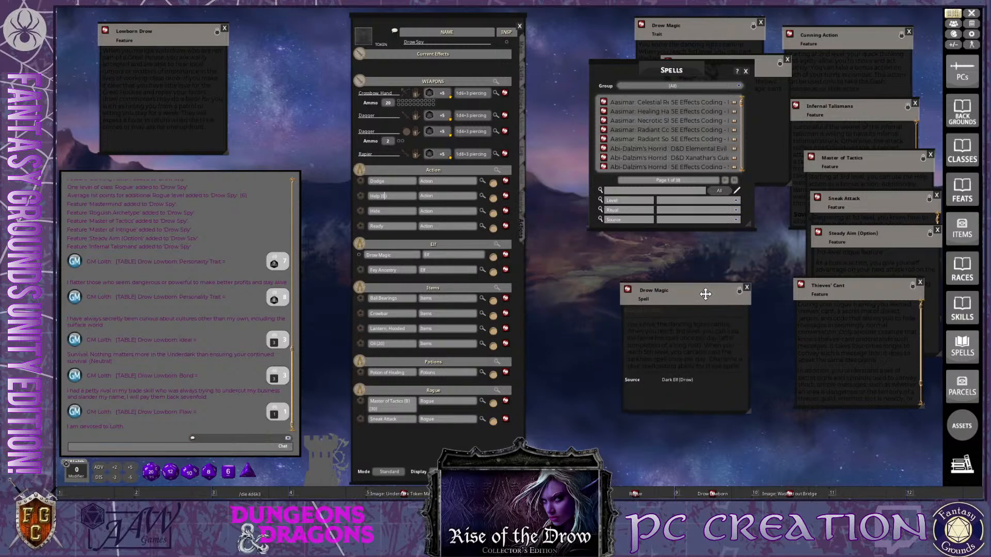
In Preparation mode, set the uses to 1 Once for Ball Bearings, 2 Once for Oil and 1 Once for Potion of Healing
left_click(395, 474)
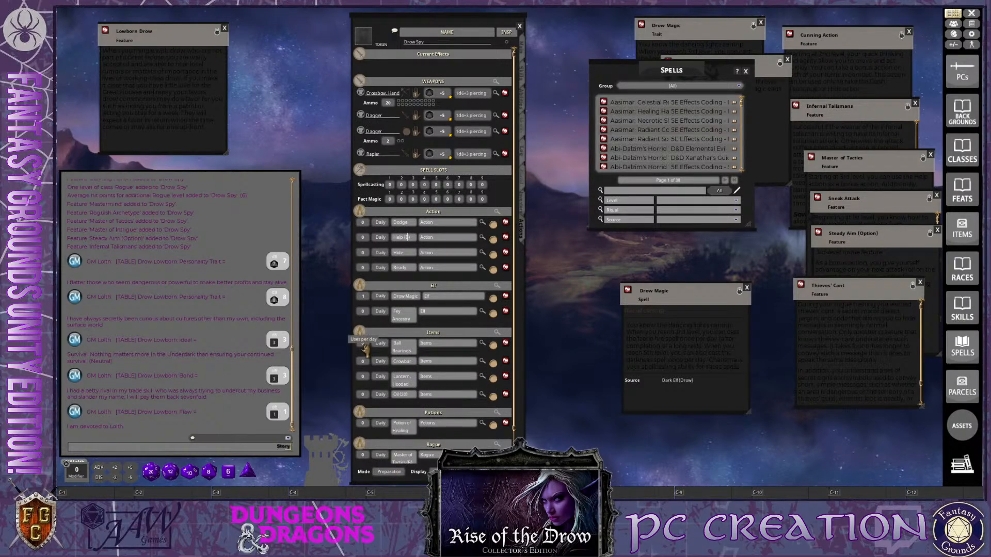
type("1")
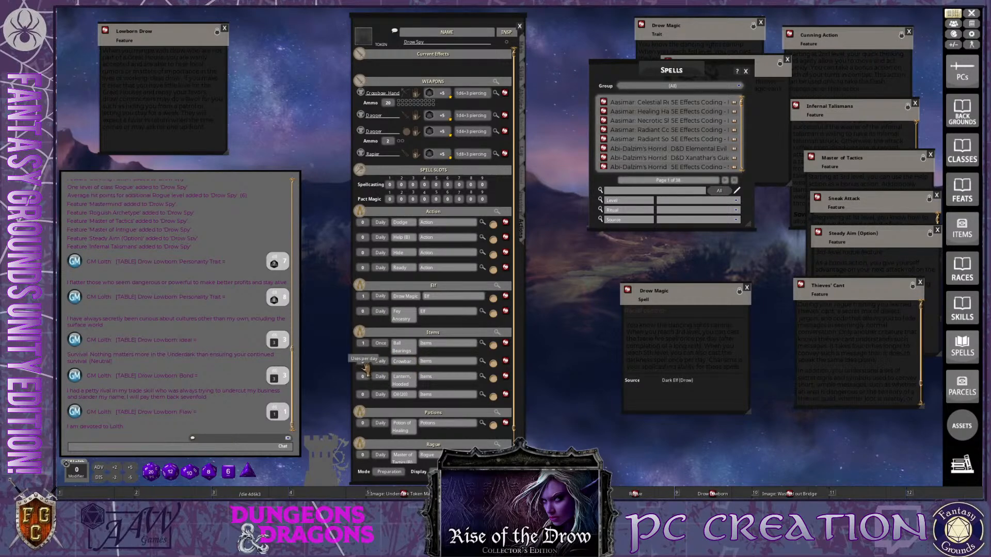
key("ctrl")
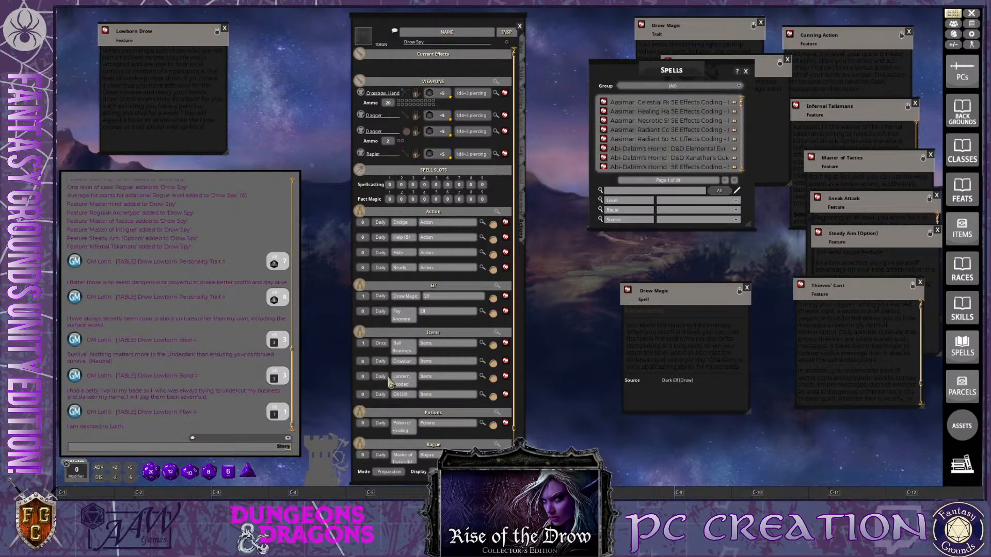
key("ctrl")
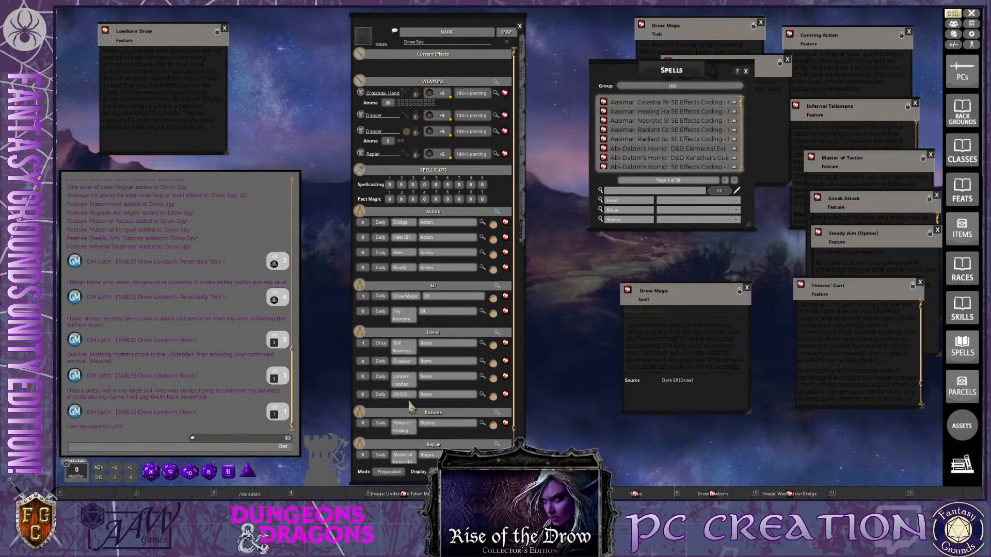
type("2")
key("ctrl")
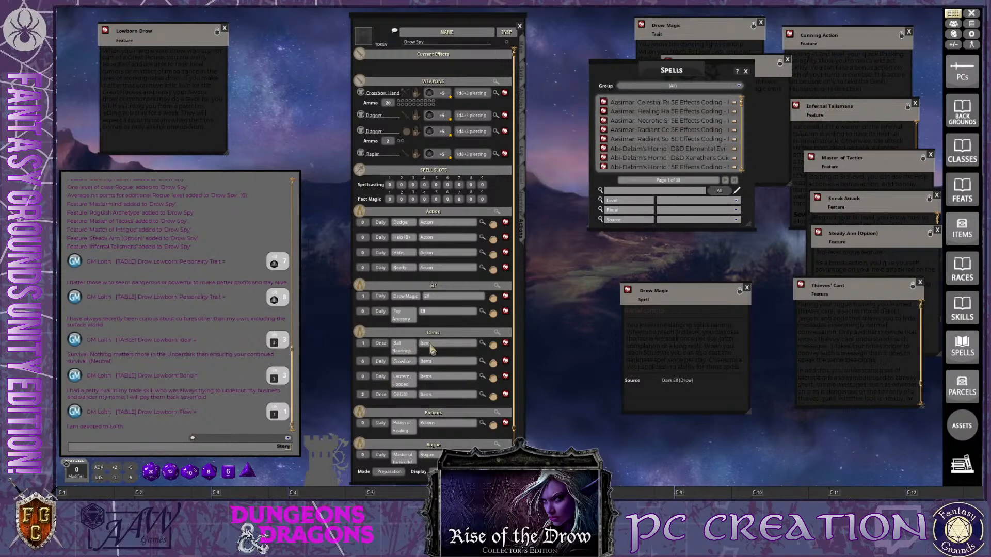
scroll(415, 422, "down", 1)
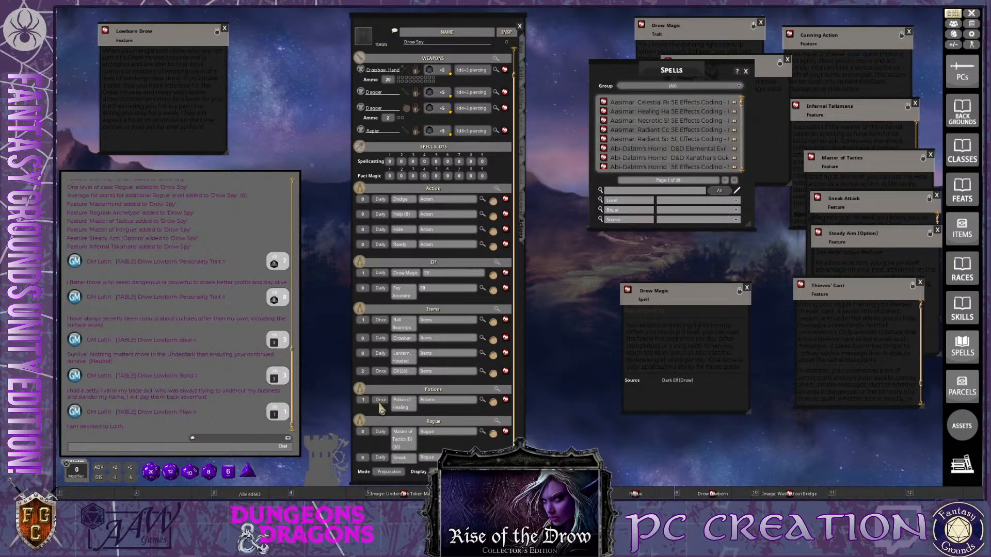
key("ctrl")
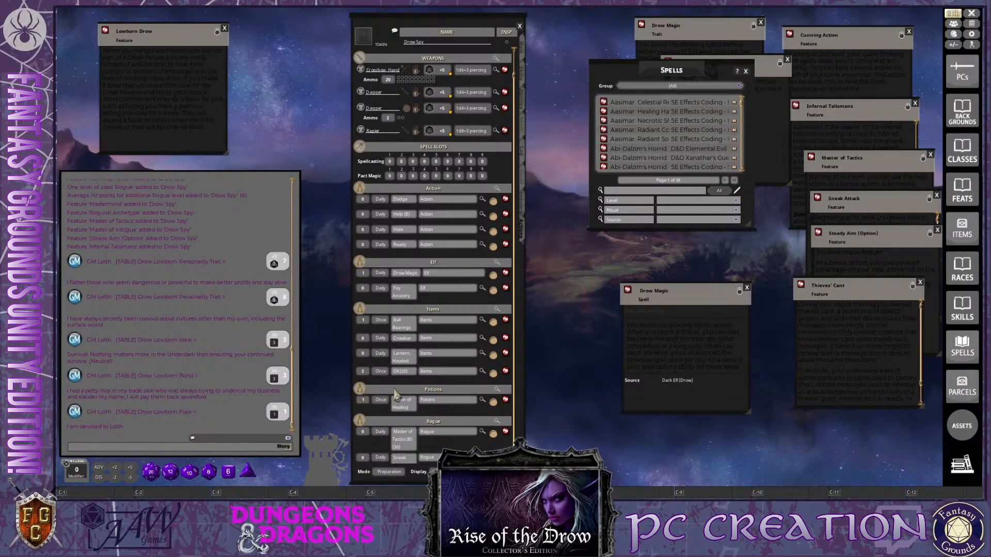
scroll(395, 395, "up", 1)
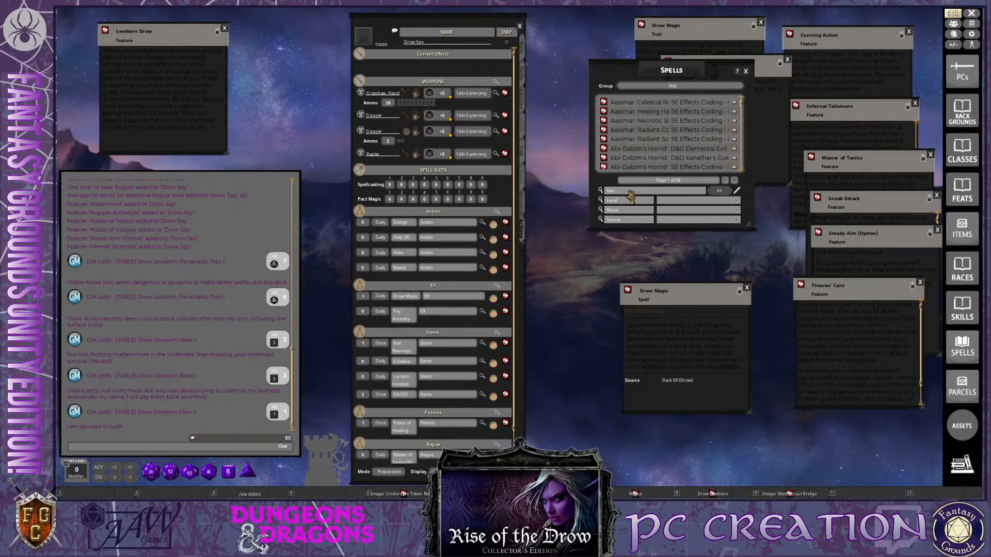
Find and add the 5E Effects Coding version of Faerie Fire (60) (C) to the Elf group, and review its attack and save settings
left_click(630, 190)
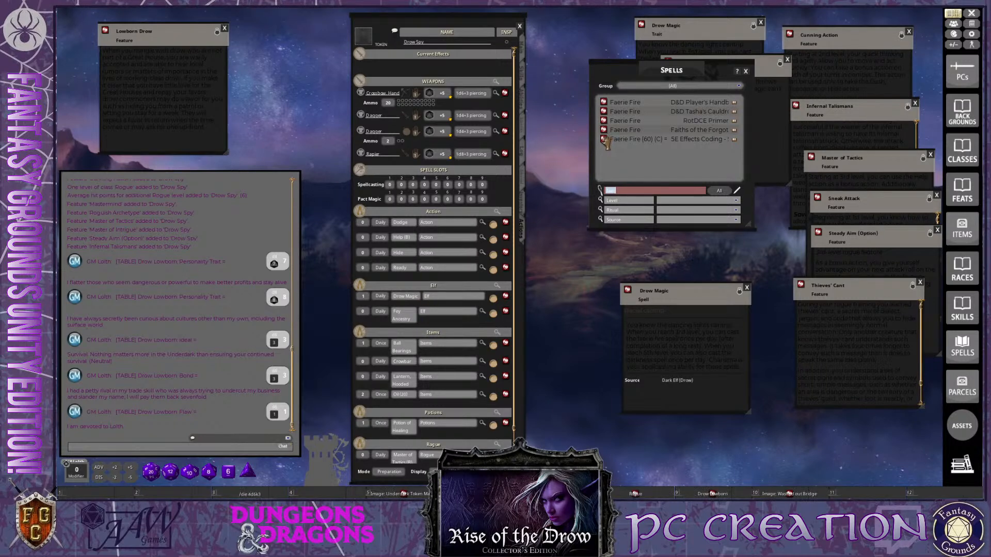
left_click_drag(428, 329, 428, 331)
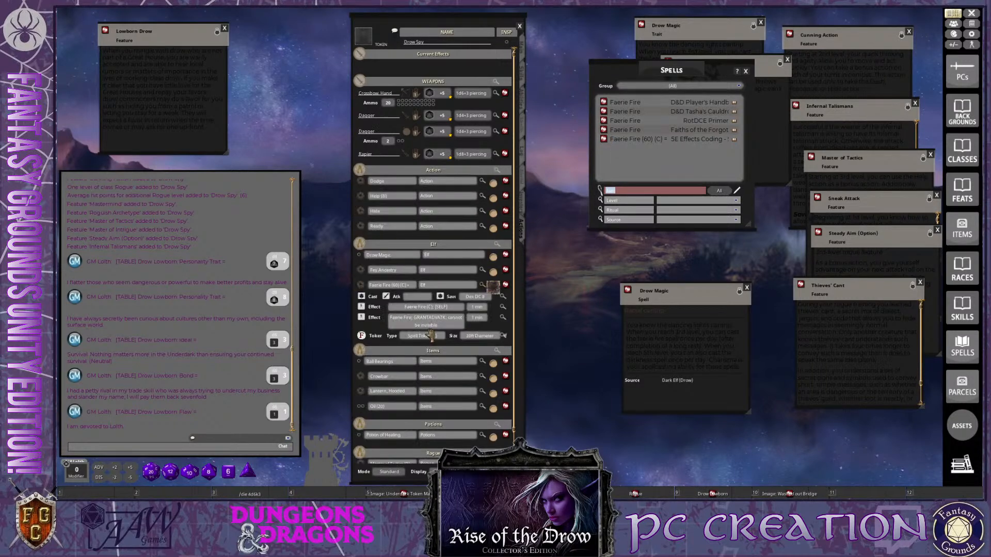
left_click(497, 15)
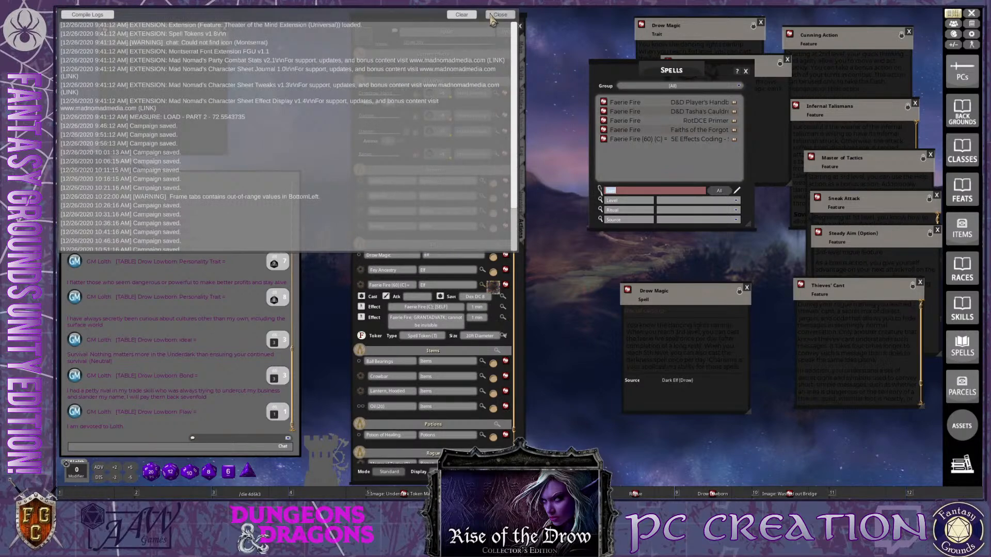
left_click(503, 298)
left_click(582, 200)
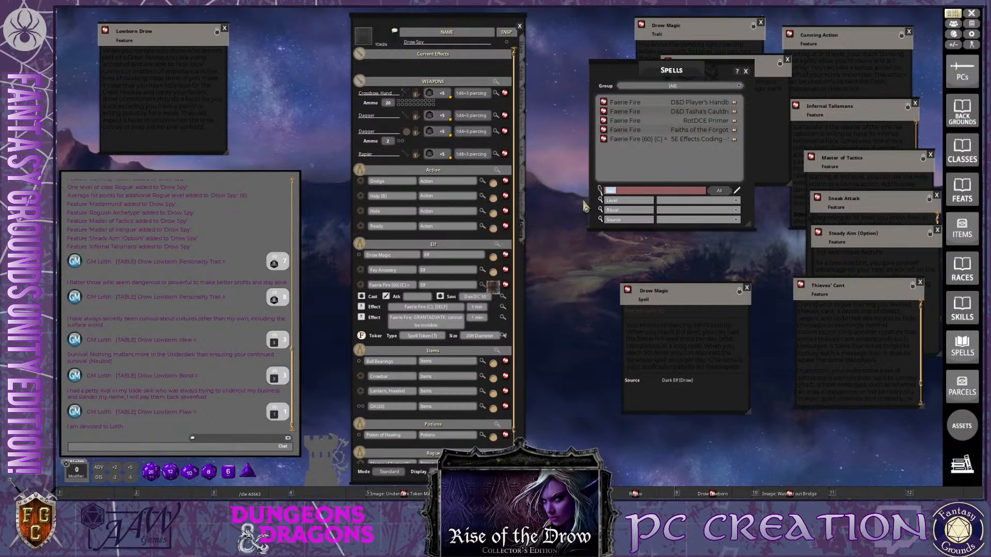
left_click(502, 298)
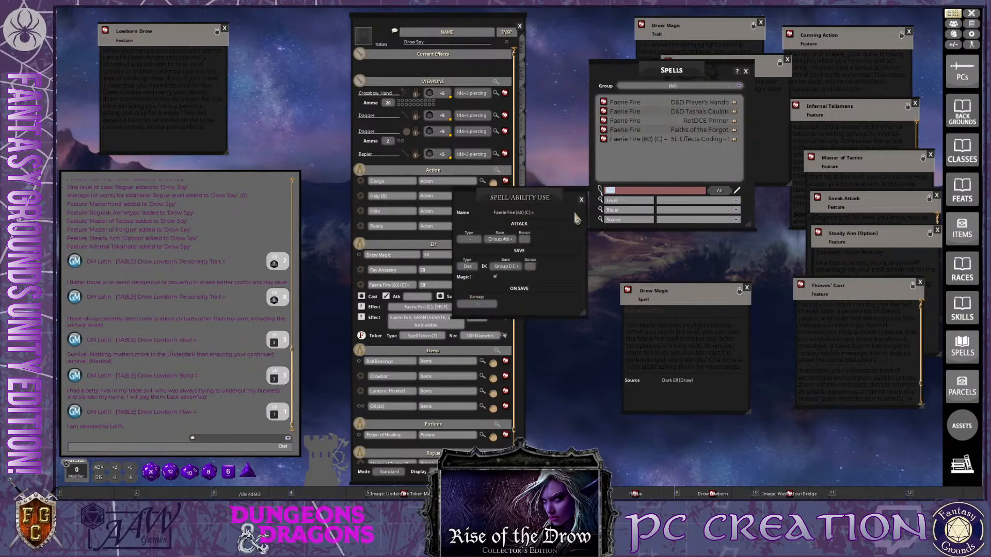
left_click(582, 201)
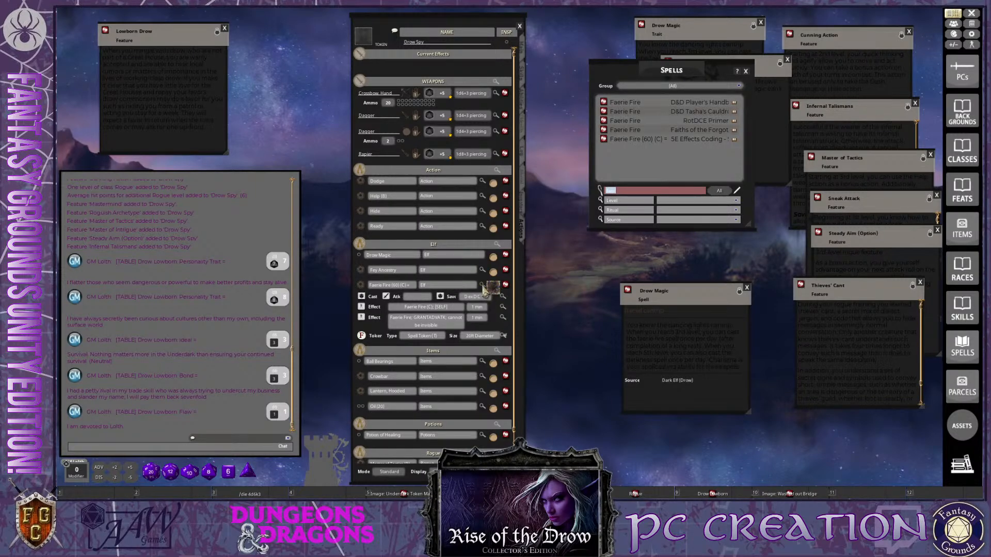
left_click(485, 289)
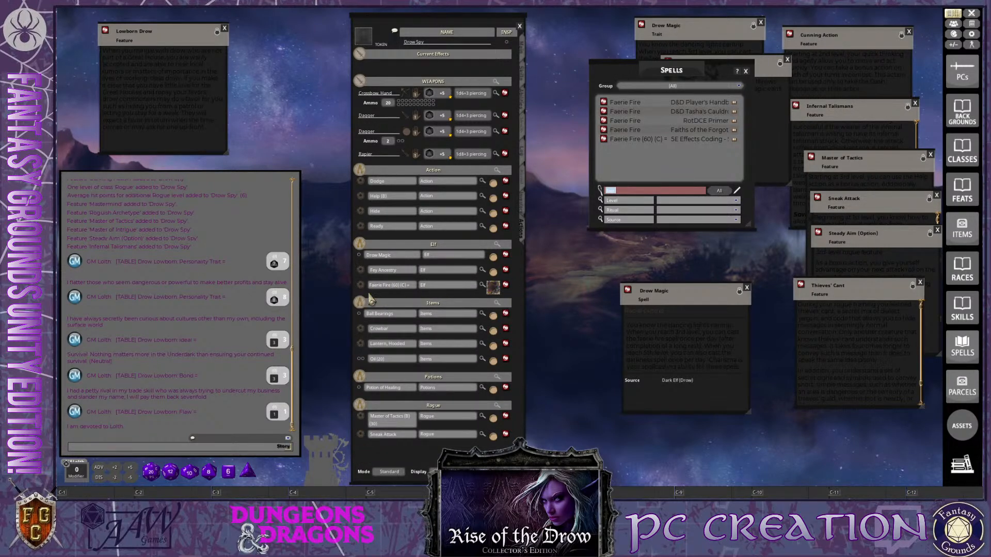
Set the uses of the Elf power group to 1 Daily
left_click(497, 244)
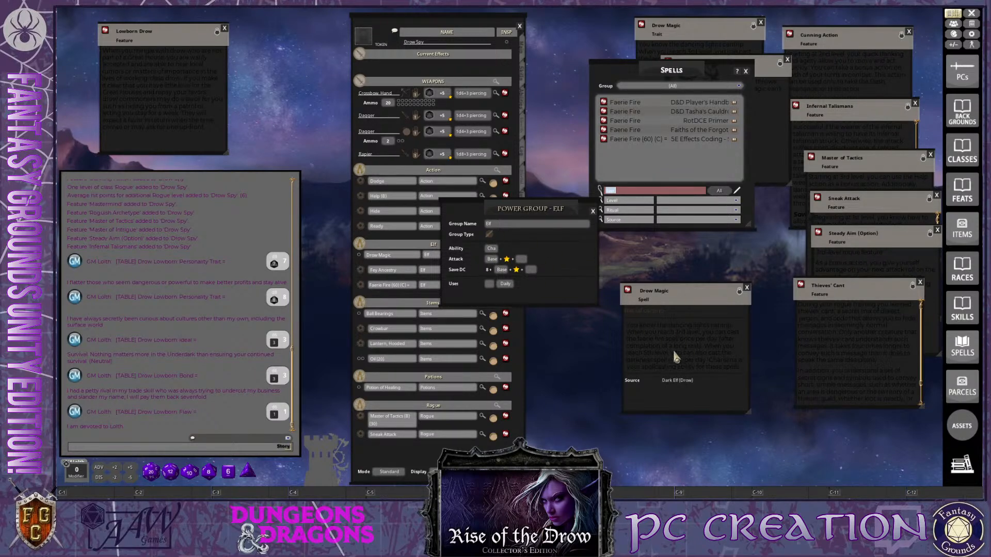
left_click(490, 285)
type("1")
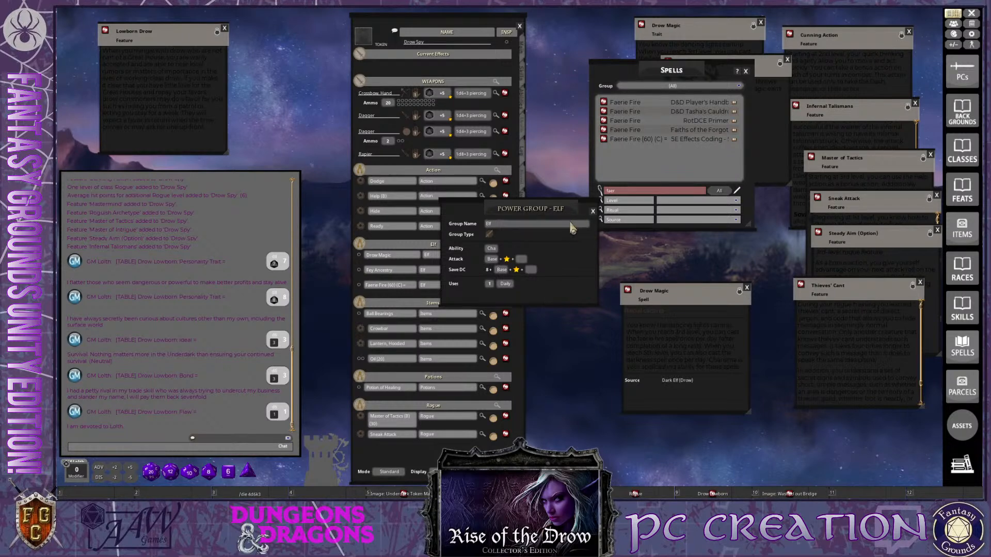
key("ctrl")
key("ctrl")
left_click(594, 213)
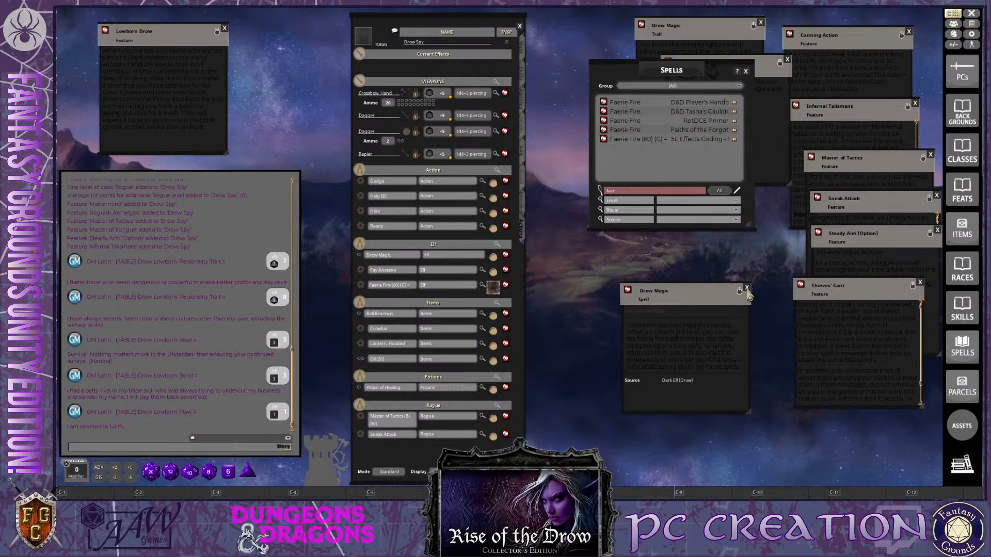
Close the Drow Magic description and add the 5E Effects Coding version of Dancing Lights (120) to the Elf group
left_click(747, 288)
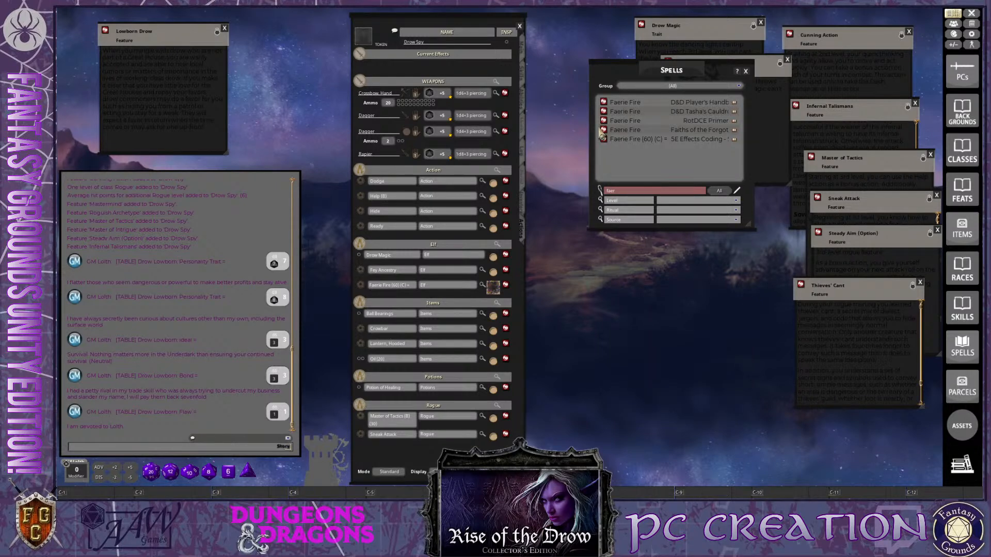
key("BackSpace")
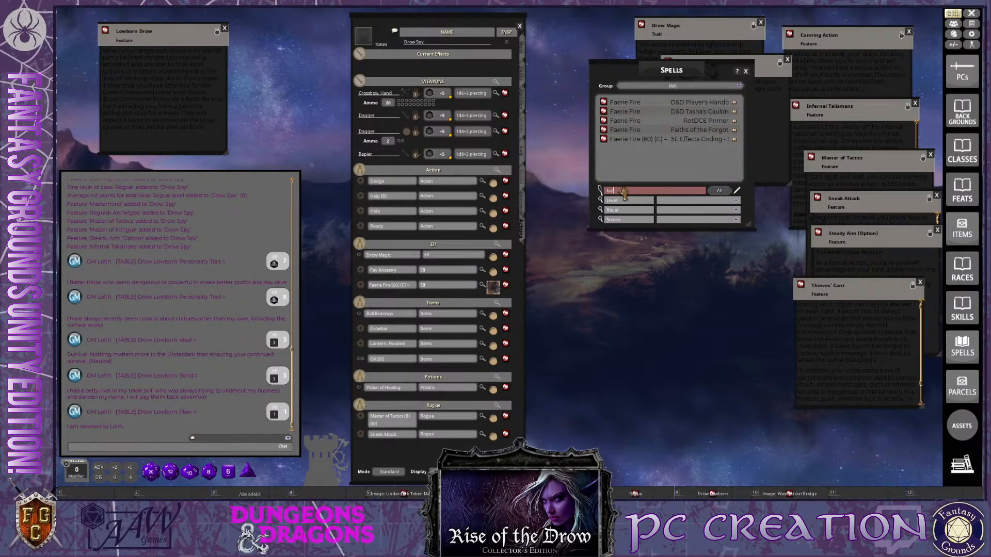
key("ctrl")
type("danci")
key("Return")
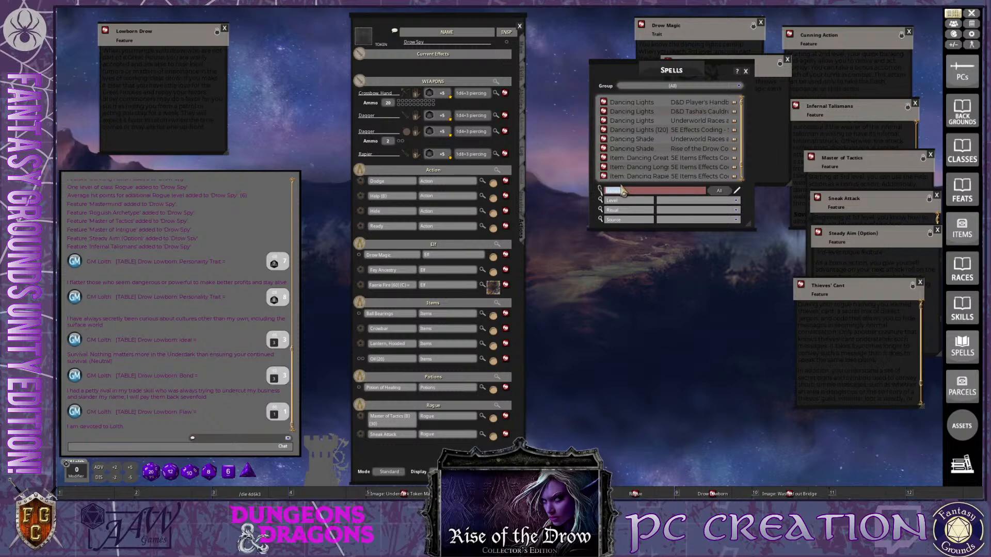
key("ctrl")
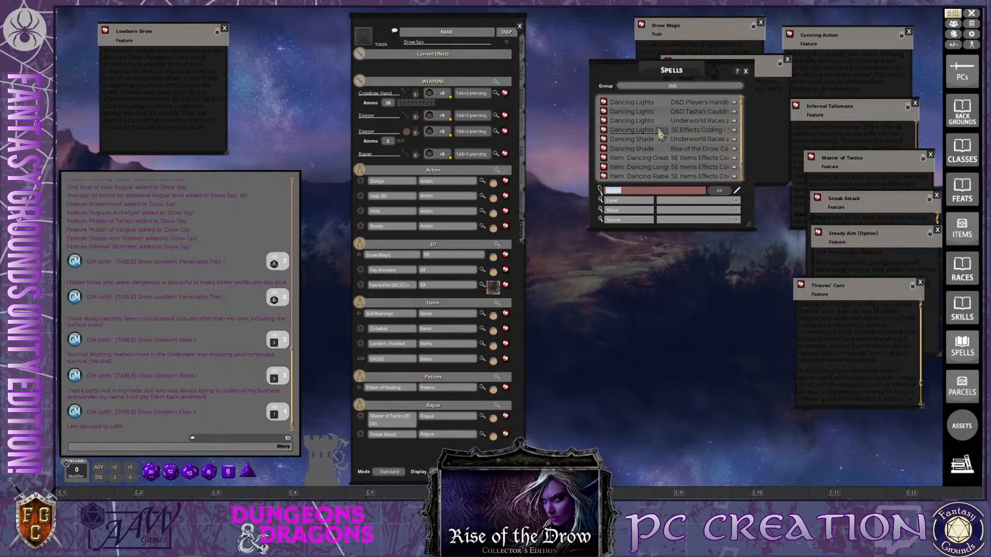
left_click_drag(603, 130, 442, 260)
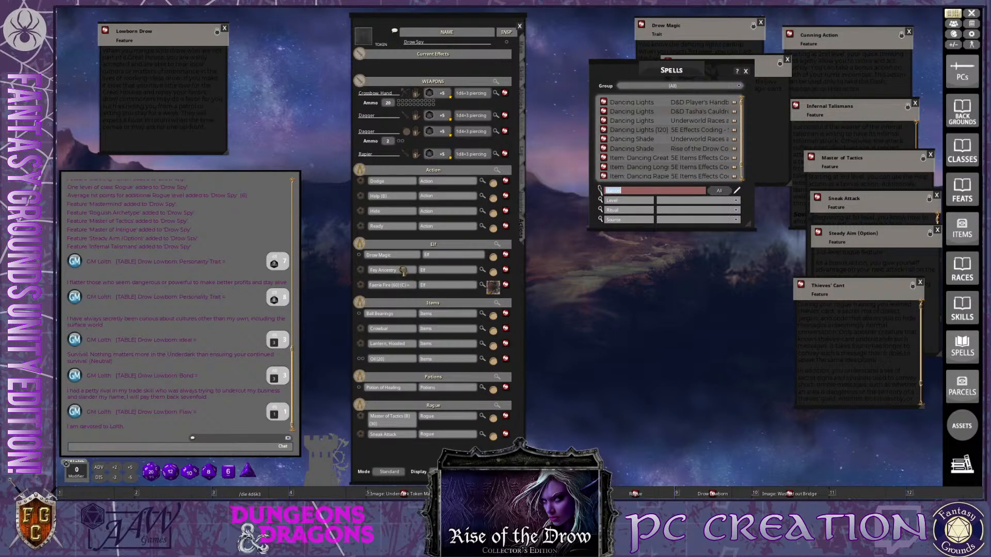
key("ctrl")
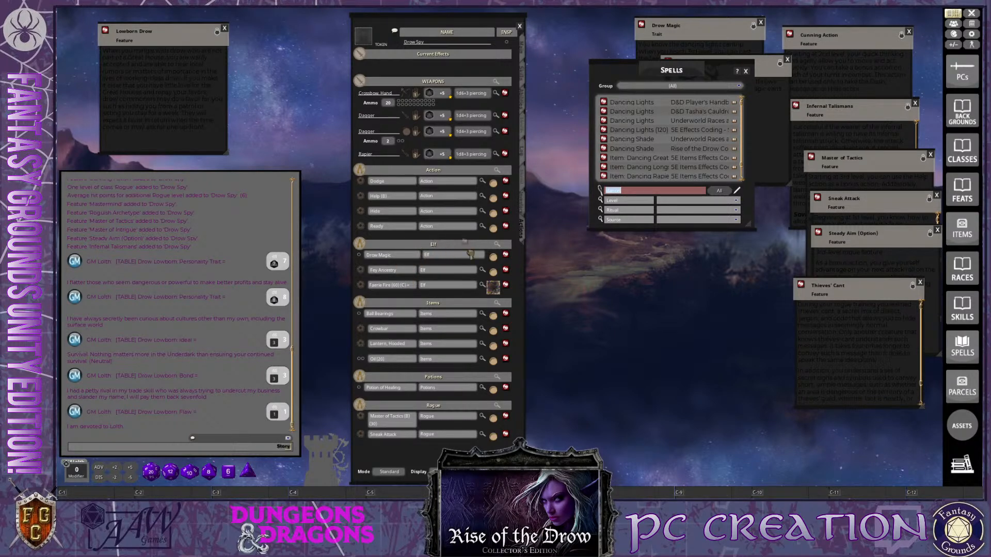
left_click_drag(404, 272, 443, 290)
key("ctrl")
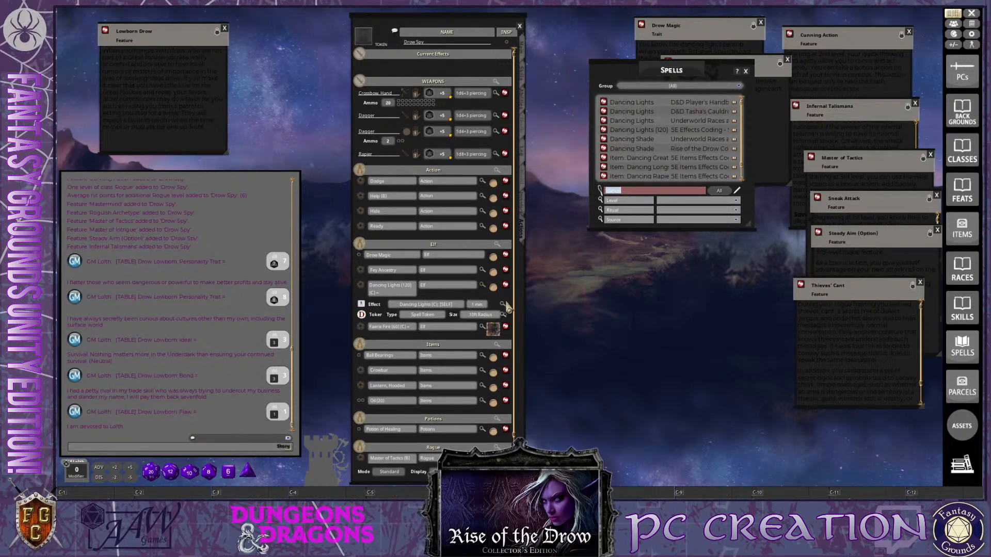
Review the effect settings of Dancing Lights and collapse its entry in the Elf group
left_click(503, 305)
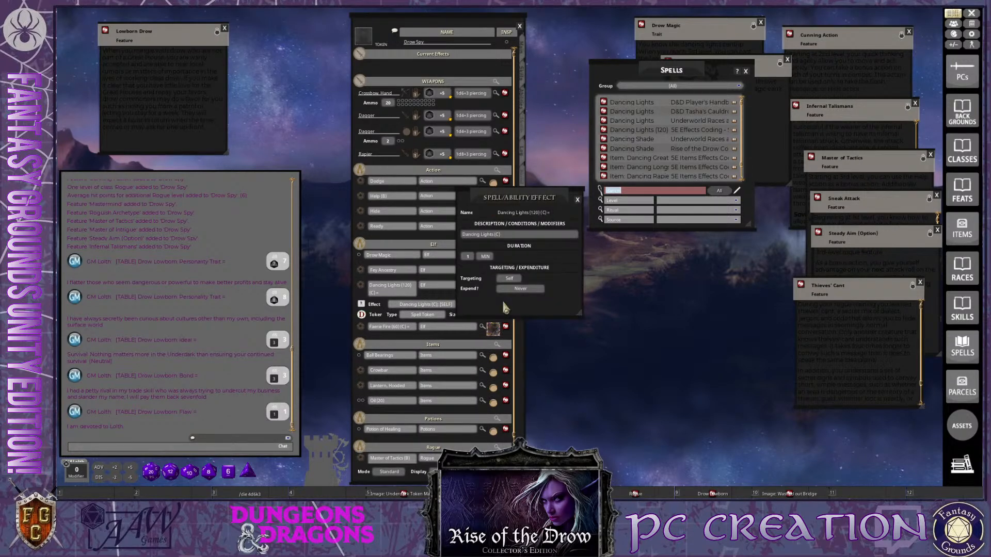
left_click(577, 201)
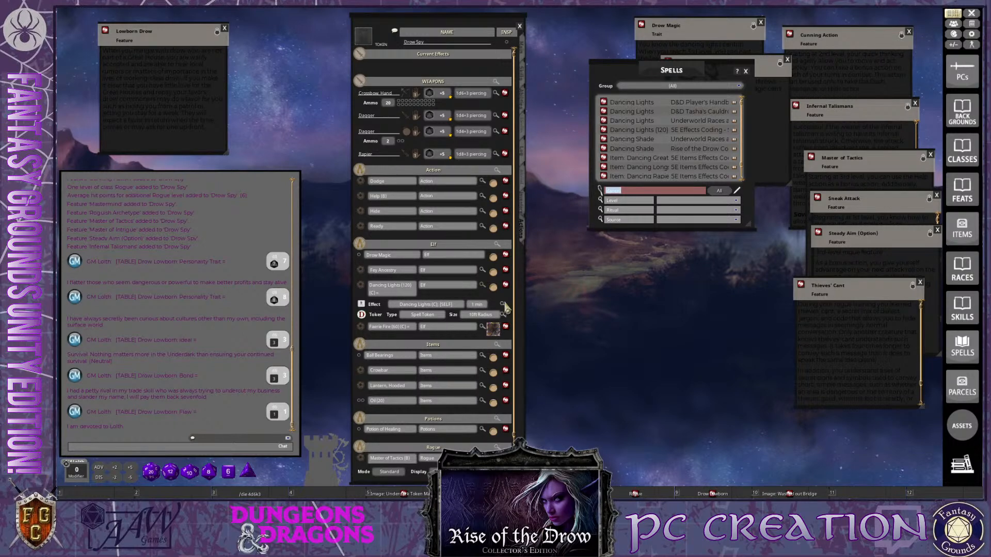
left_click(482, 286)
key("ctrl")
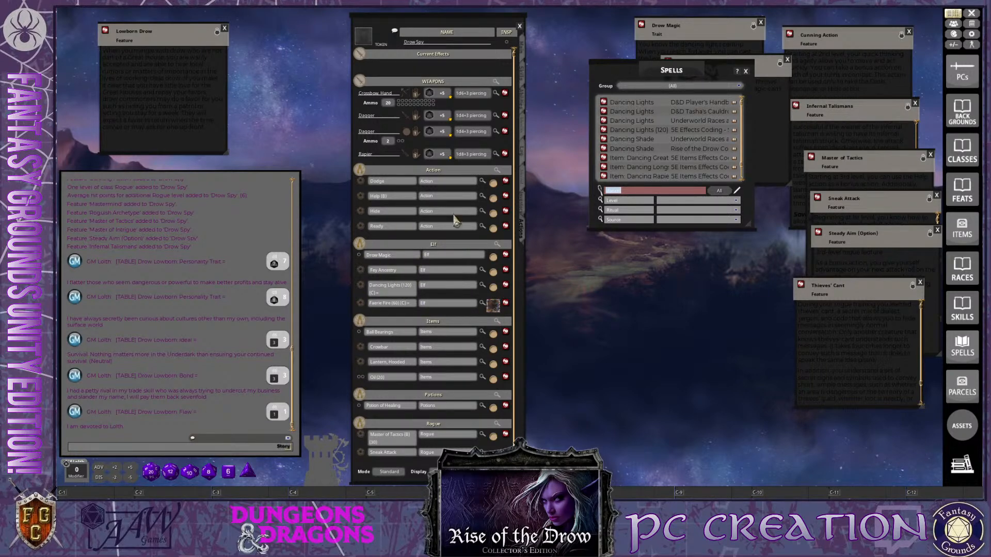
key("ctrl")
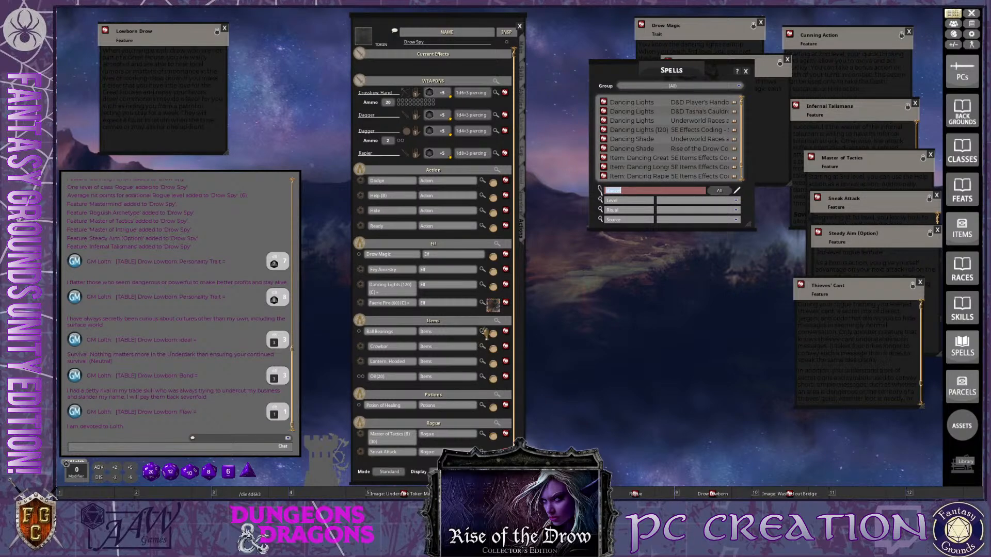
Open the Library, look through the listed modules from the 5E Effects Coding entries to the Supplements, and close it
key("ctrl")
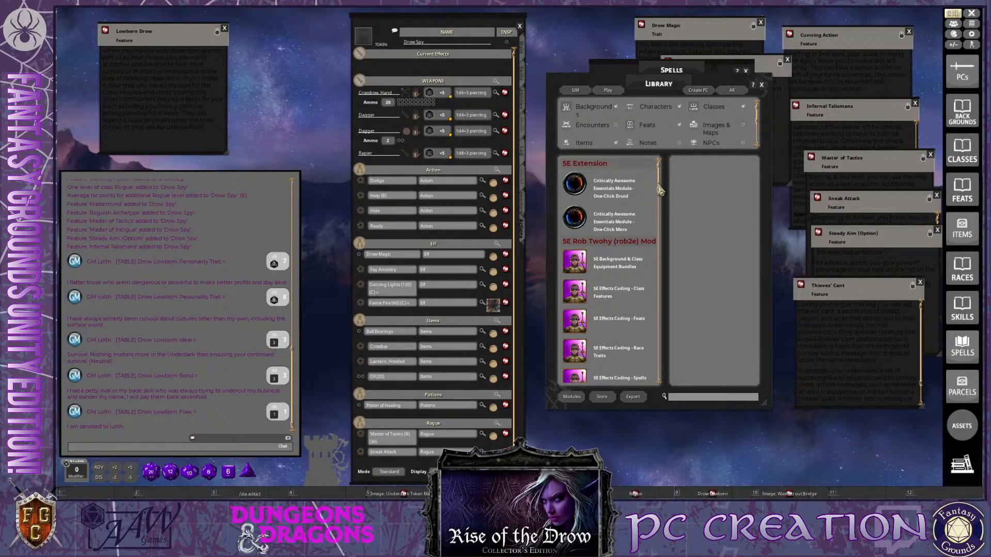
key("ctrl")
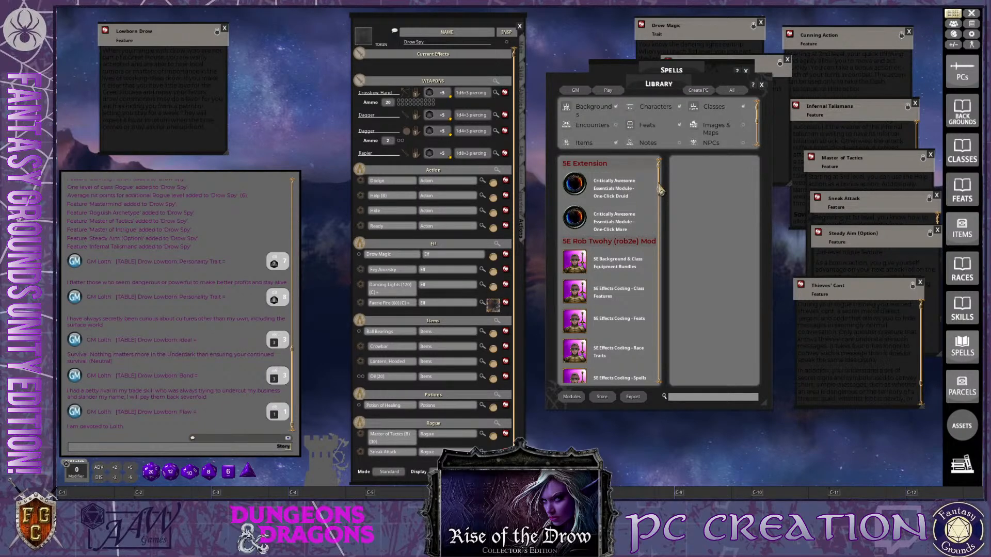
scroll(661, 206, "down", 3)
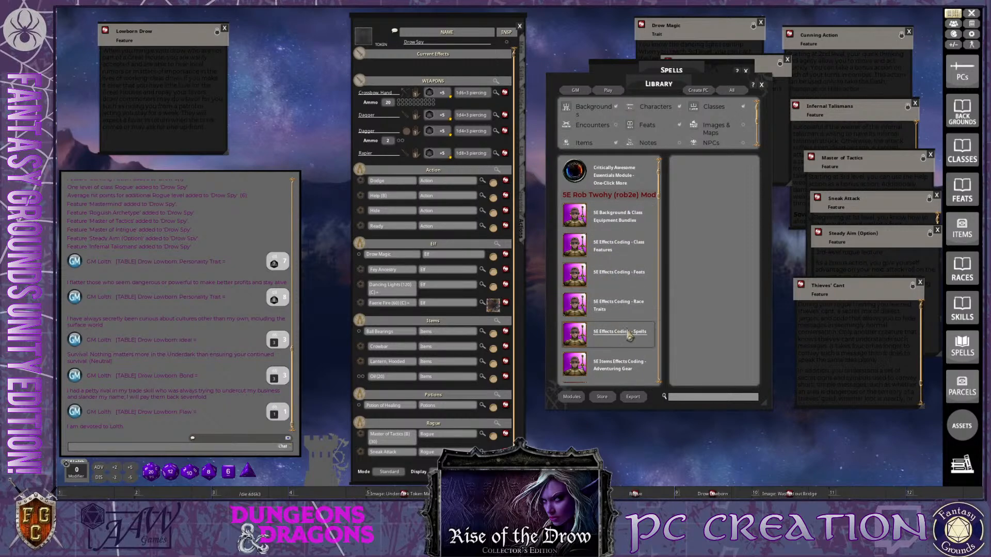
scroll(628, 333, "down", 2)
scroll(629, 333, "down", 5)
key("ctrl")
scroll(606, 216, "up", 5)
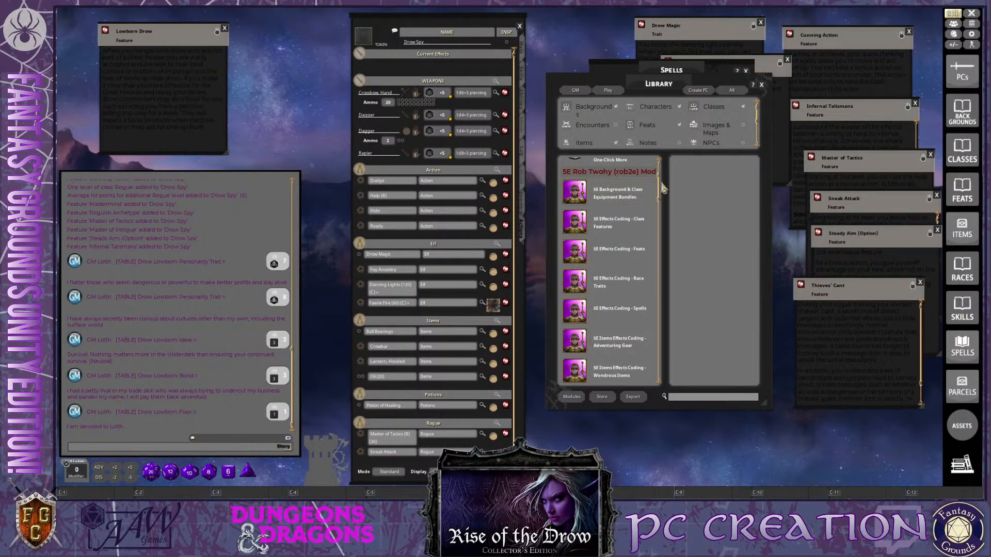
scroll(662, 184, "down", 5)
key("ctrl")
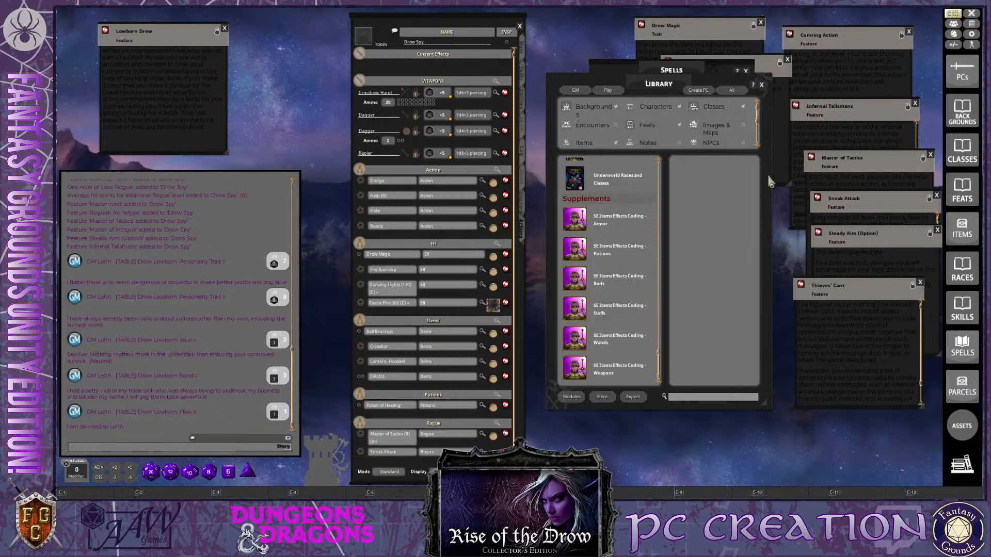
left_click(761, 84)
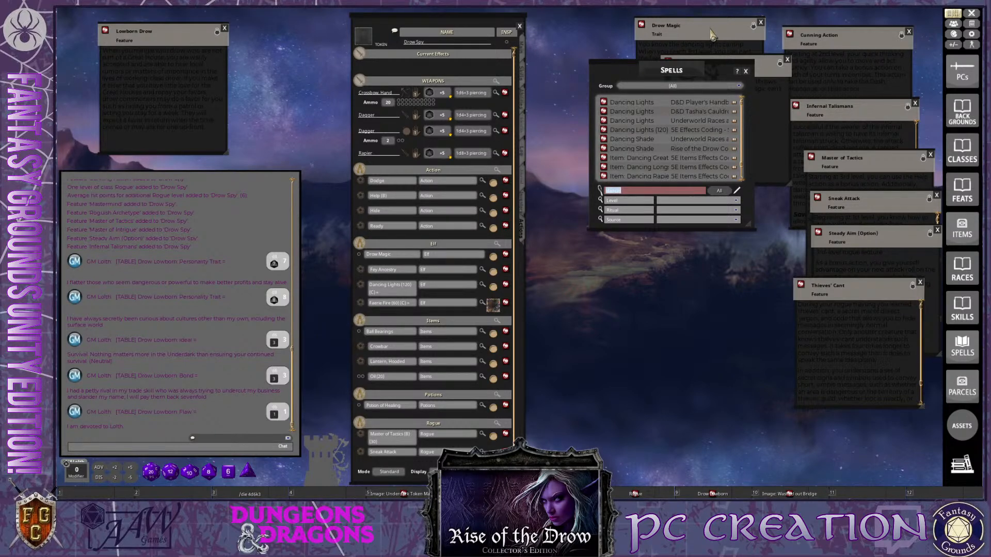
Move the spell list aside and open the FG Fantasy folder of the portrait selection for Drow Spy
left_click_drag(678, 76, 626, 144)
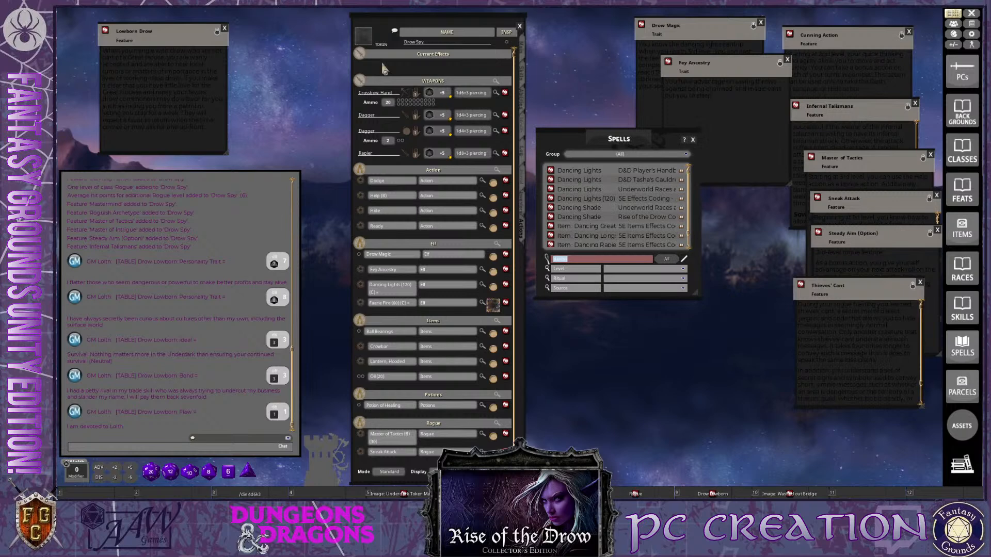
key("ctrl")
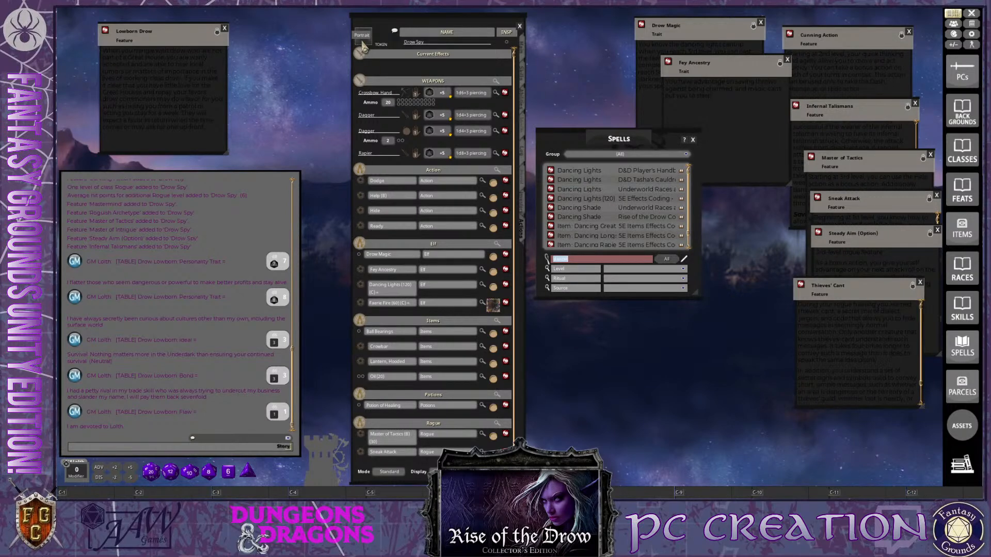
left_click(363, 45)
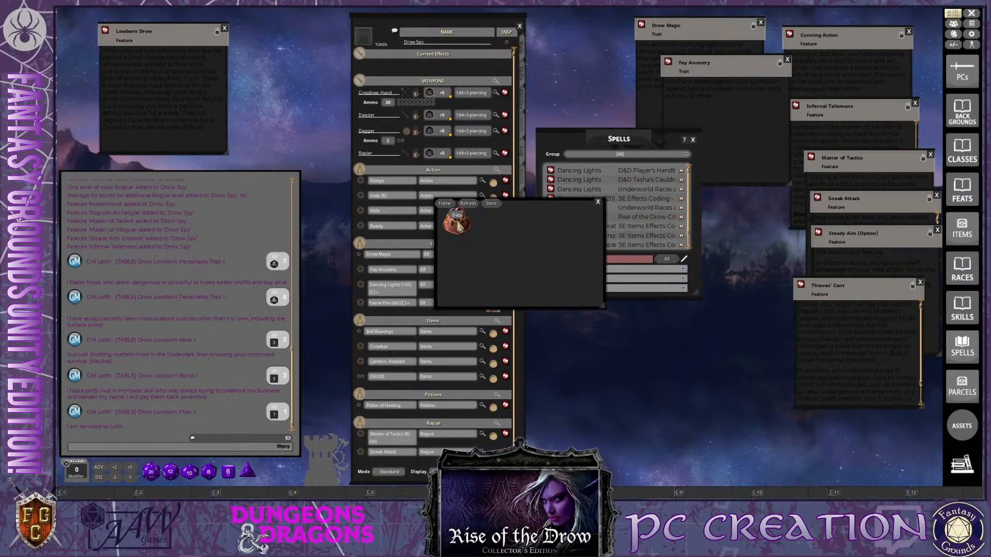
left_click(459, 225)
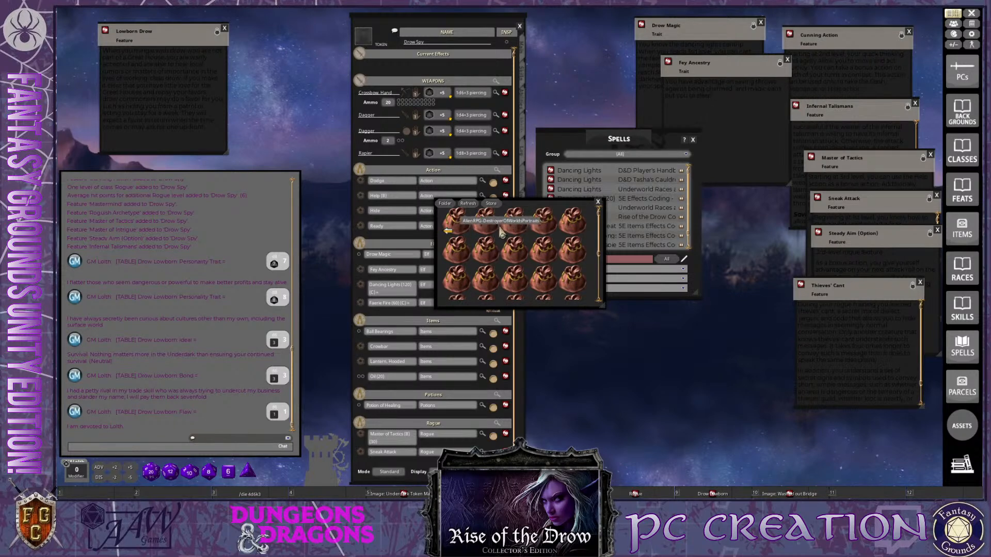
key("ctrl")
scroll(513, 248, "down", 1)
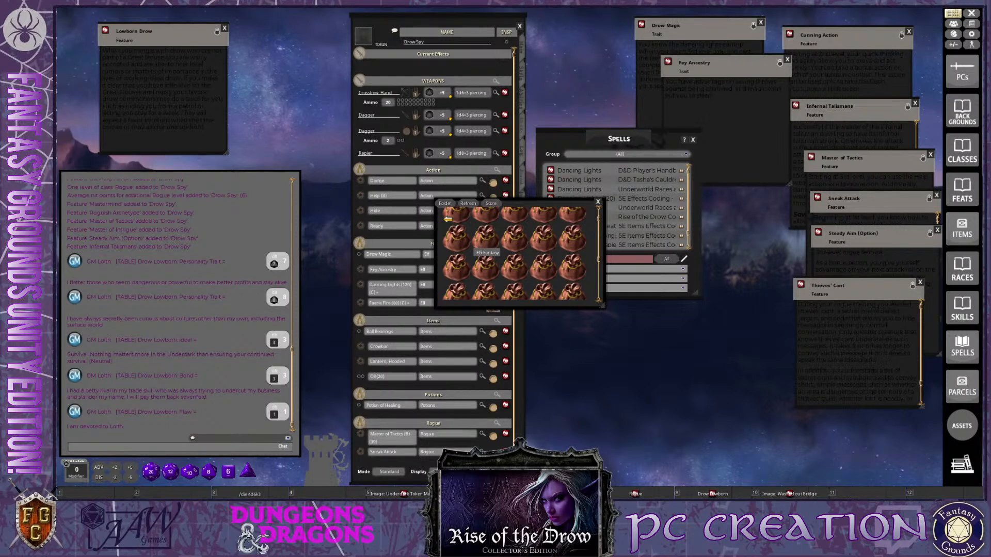
left_click(484, 241)
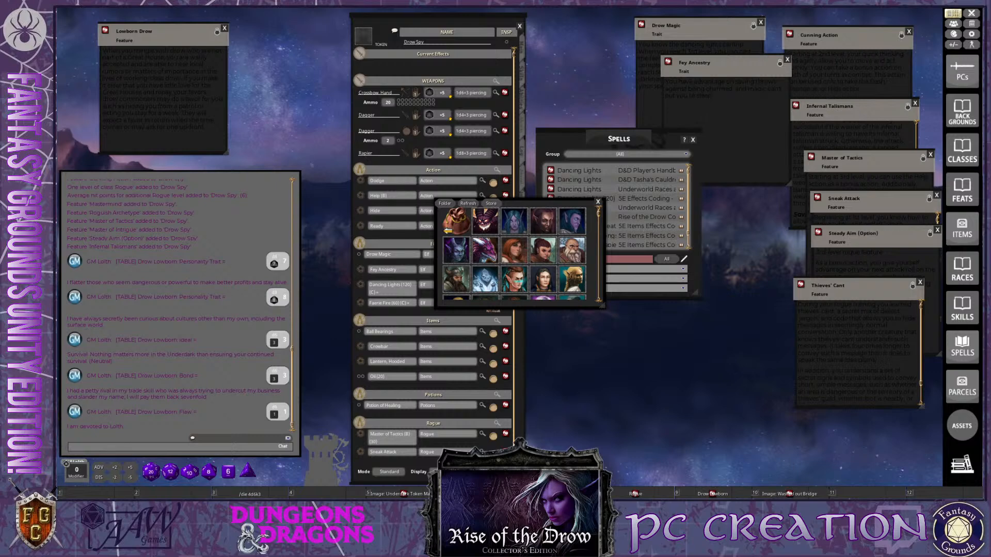
Enlarge the portrait selection and assign the elf_female_purple_hair_fantasy image as the Drow Spy portrait
key("ctrl")
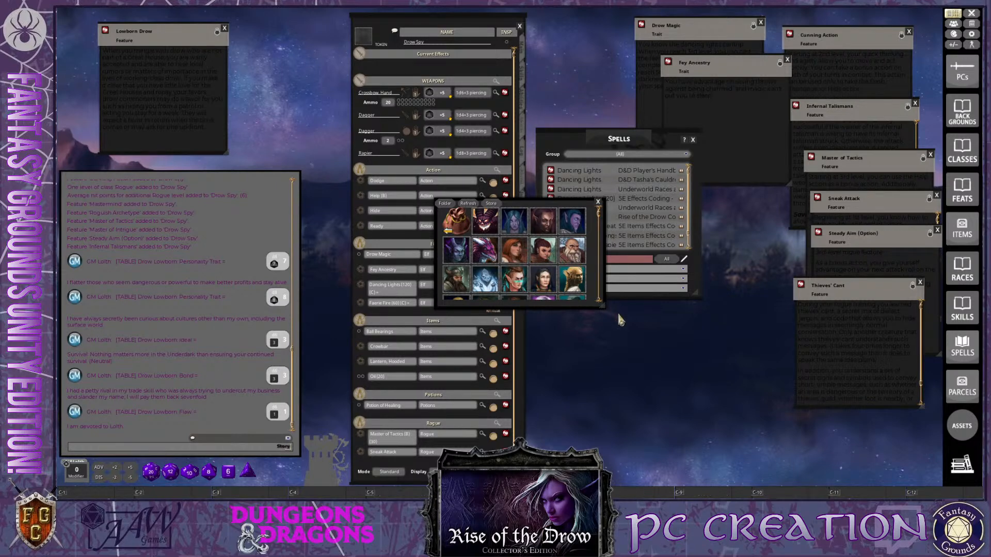
left_click_drag(599, 306, 768, 442)
key("ctrl")
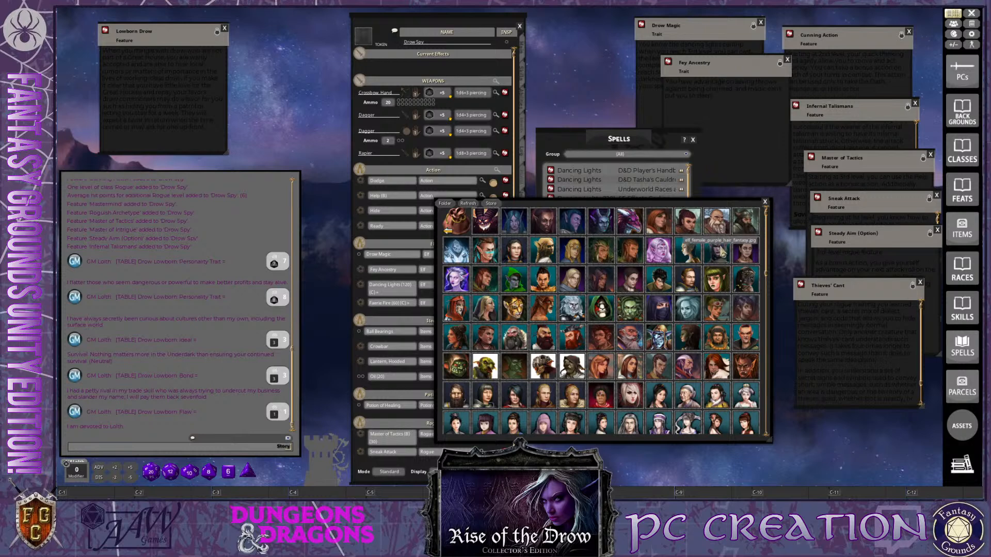
left_click_drag(720, 250, 364, 37)
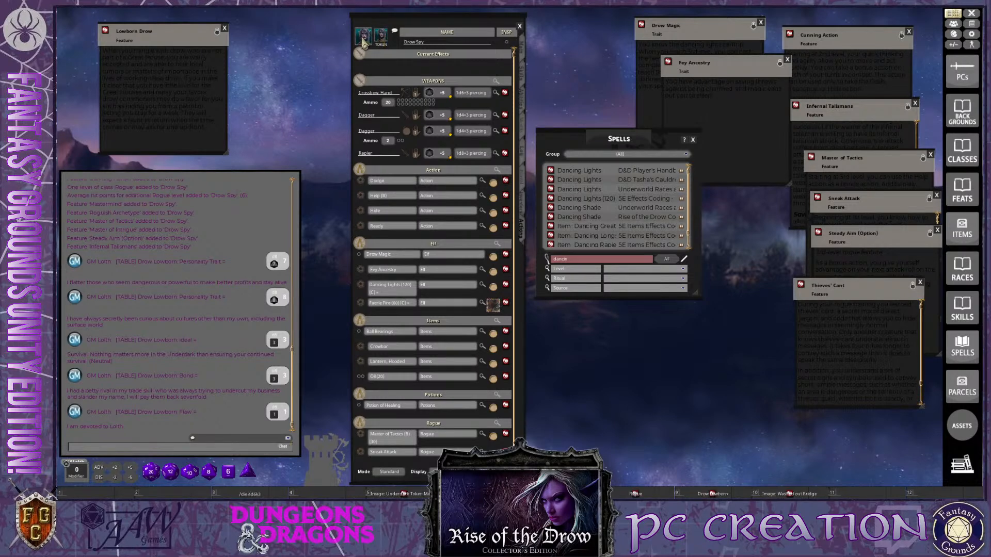
Close the spell list, open the Assets browser on its tokens and place it beside the character sheet
left_click(693, 140)
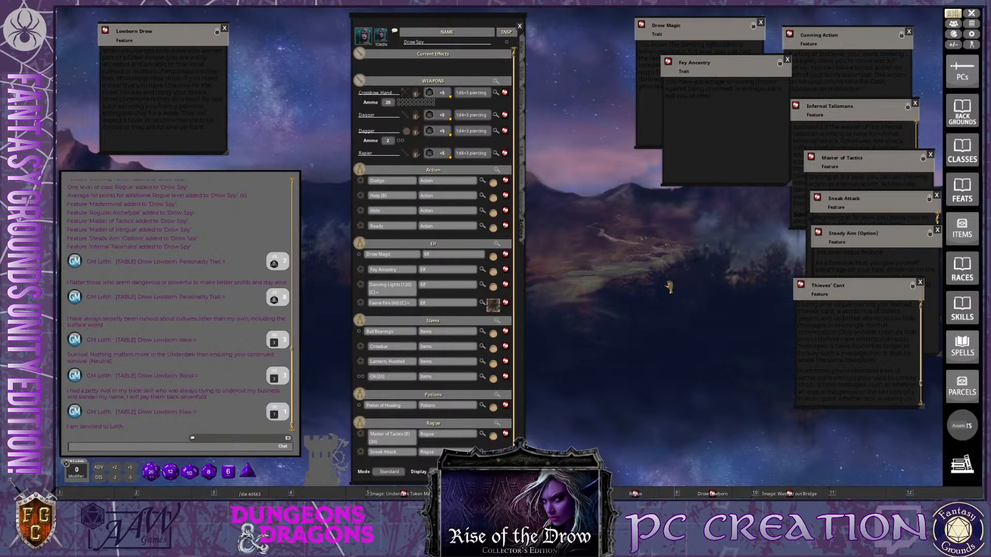
left_click_drag(588, 162, 684, 126)
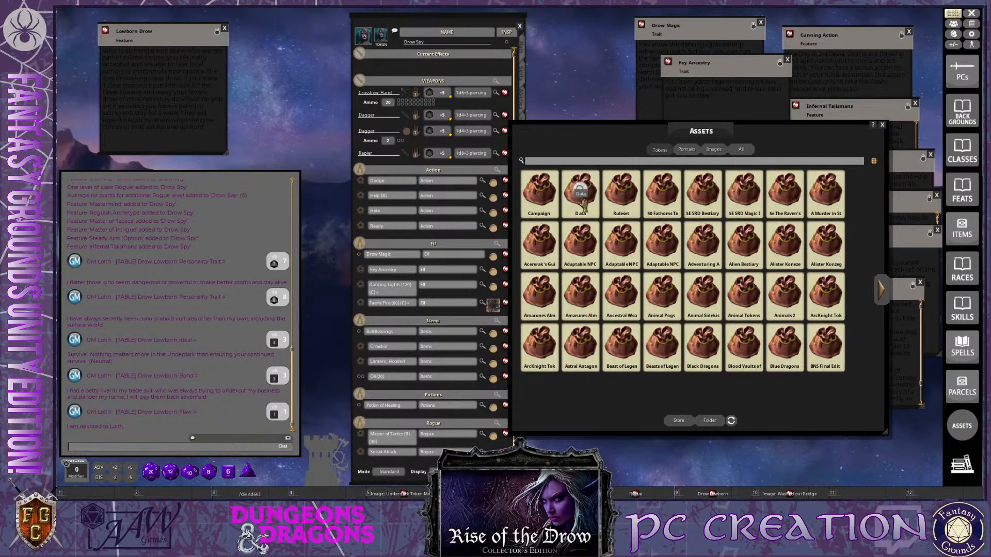
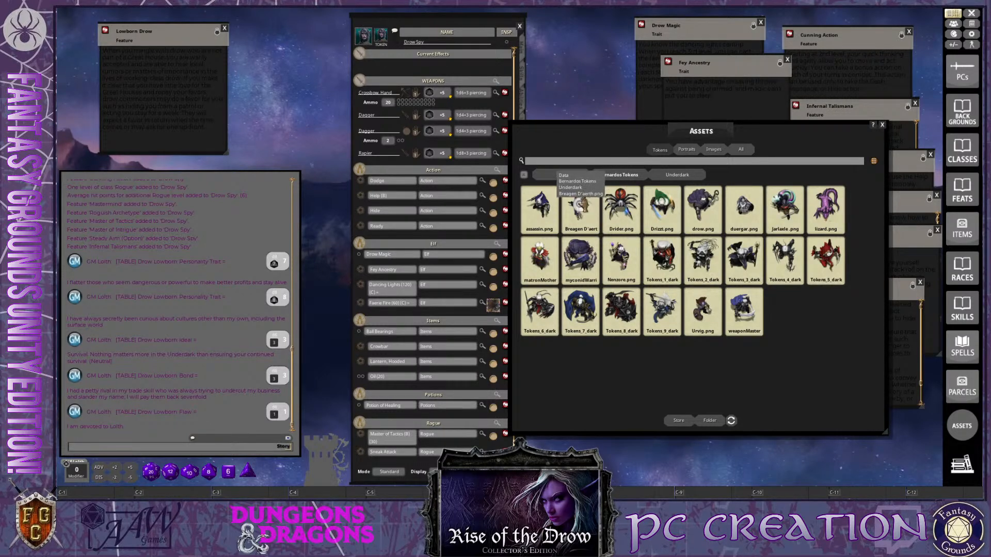
Use the portrait image as Drow Spy's token and close the Assets browser
left_click_drag(415, 56, 382, 37)
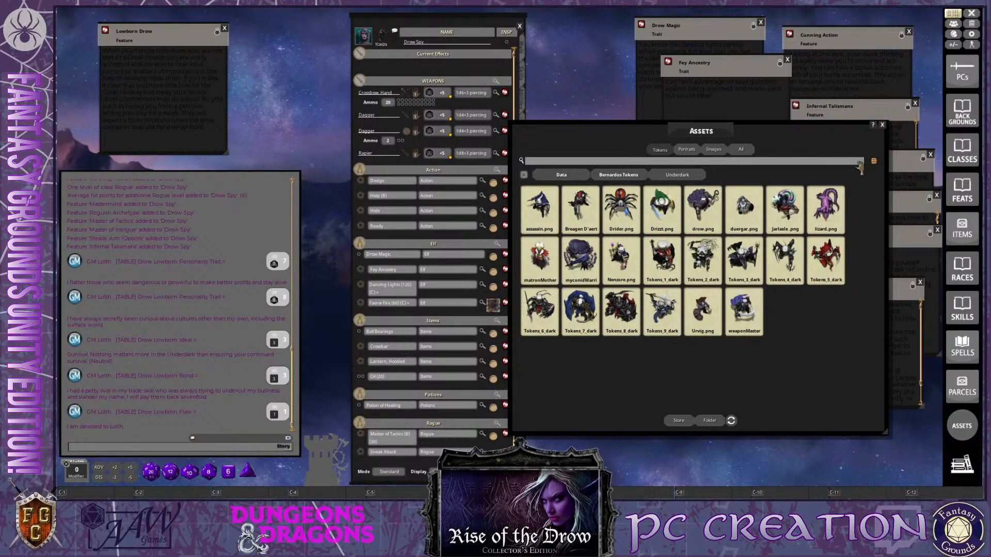
left_click(882, 125)
key("ctrl")
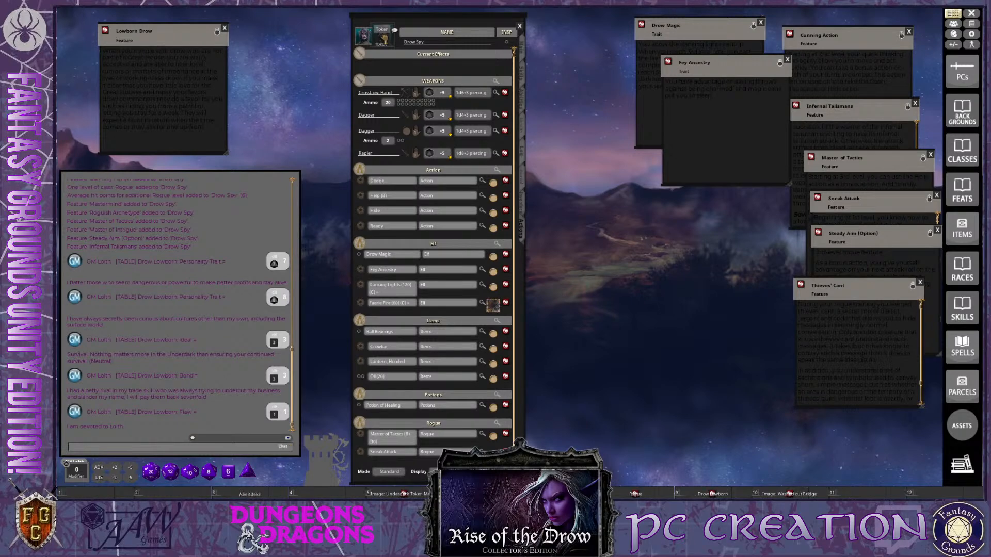
key("ctrl")
key("ctrl")
Move the Lowborn Drow feature window aside and close the Thieves' Cant, Lowborn Drow and Sneak Attack windows
left_click_drag(187, 35, 739, 185)
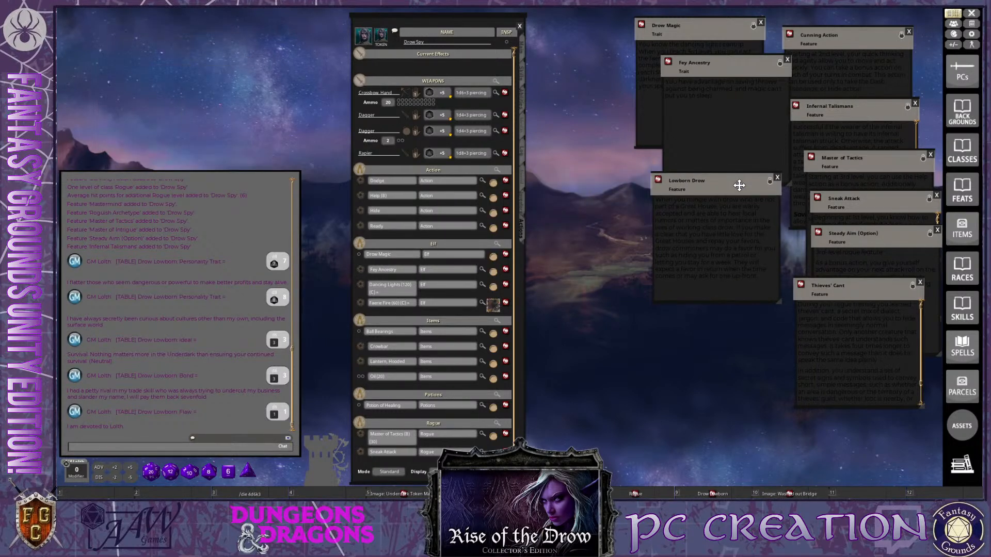
left_click(920, 283, "ctrl")
left_click(777, 178, "ctrl")
left_click(937, 196, "ctrl")
left_click(925, 157, "ctrl")
left_click(909, 108, "ctrl")
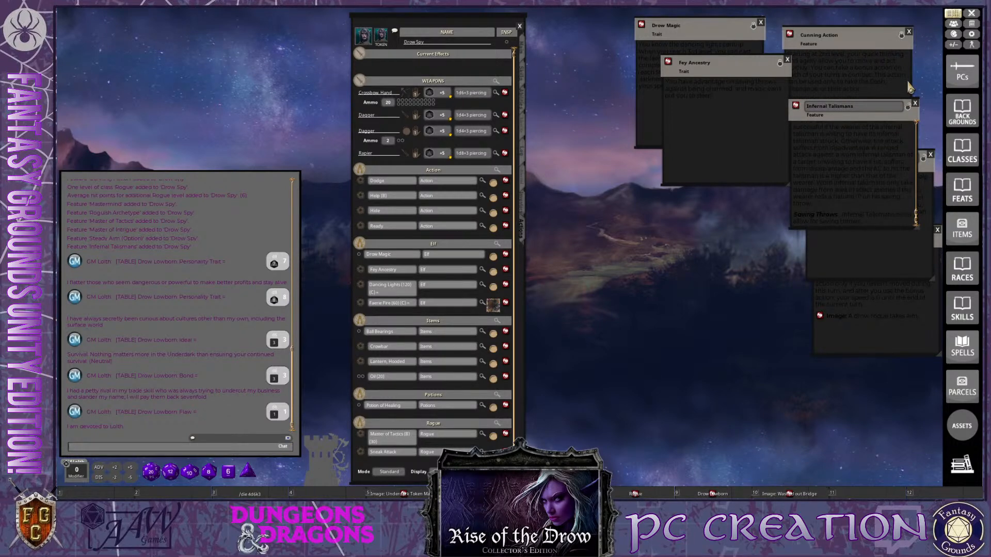
key("ctrl")
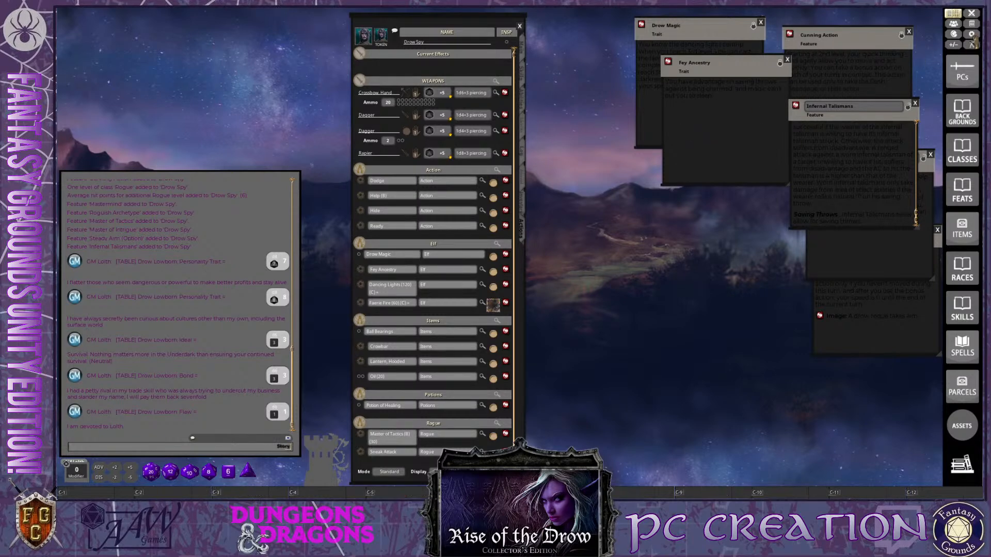
Add Drow Spy to the Combat Tracker and place the slightly narrowed character sheet beside the tracker
left_click(969, 21)
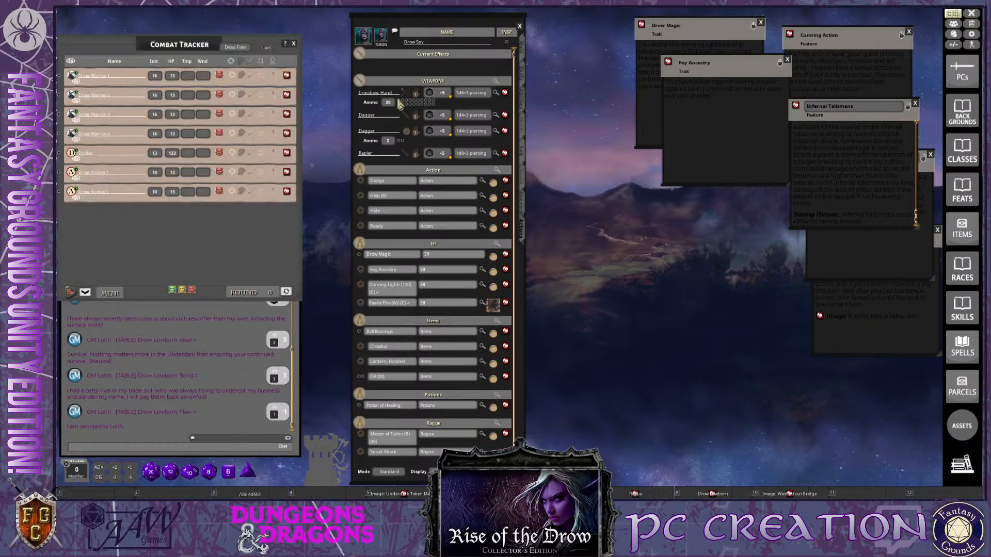
key("ctrl")
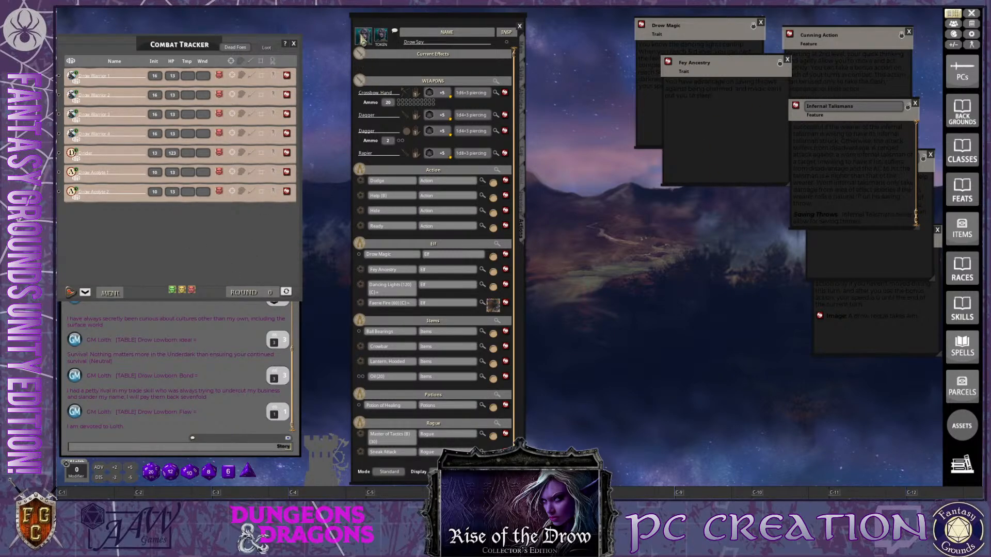
left_click_drag(363, 40, 120, 243)
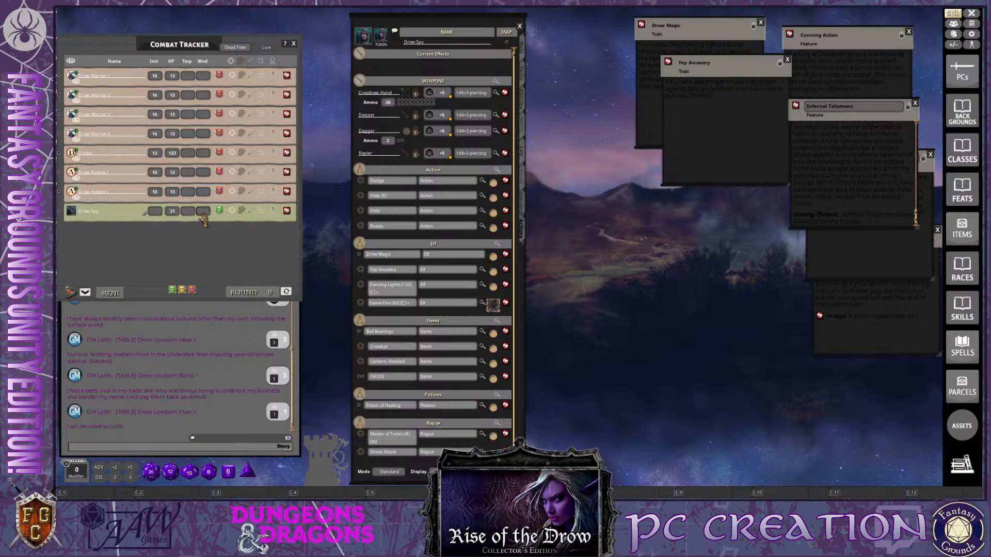
left_click_drag(485, 25, 442, 23)
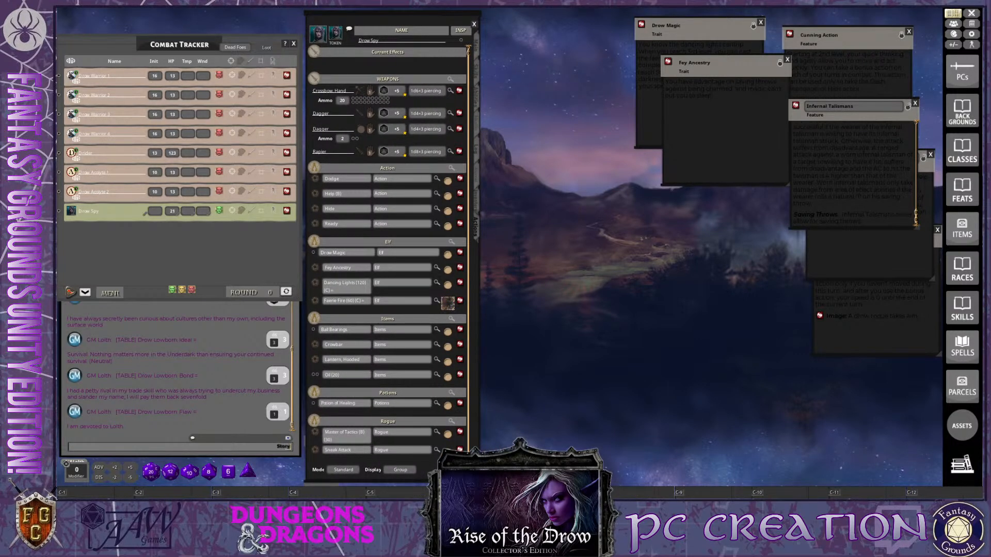
left_click_drag(478, 480, 470, 483)
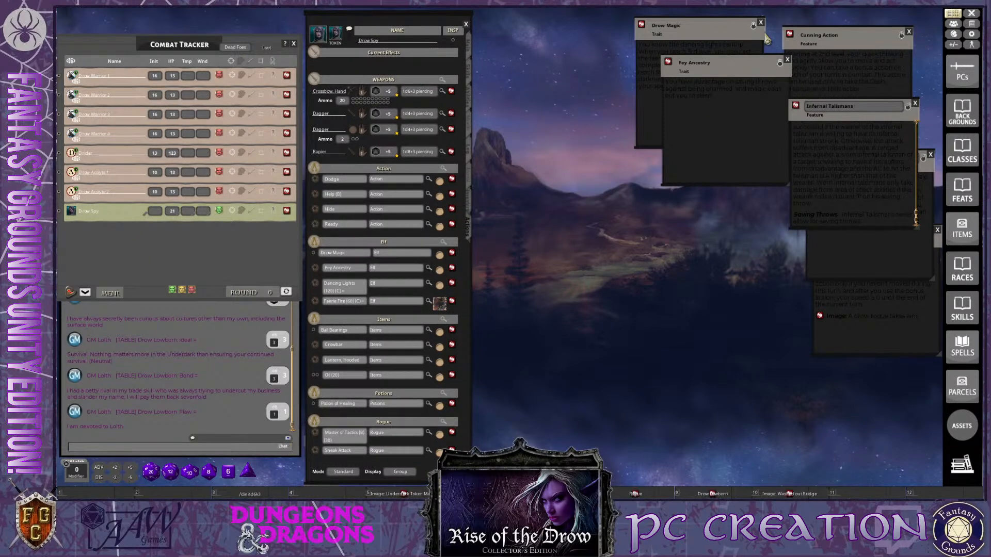
Close the remaining trait and feature windows, from Drow Magic and Fey Ancestry through Steady Aim
left_click(761, 22)
left_click(787, 60)
left_click(909, 32)
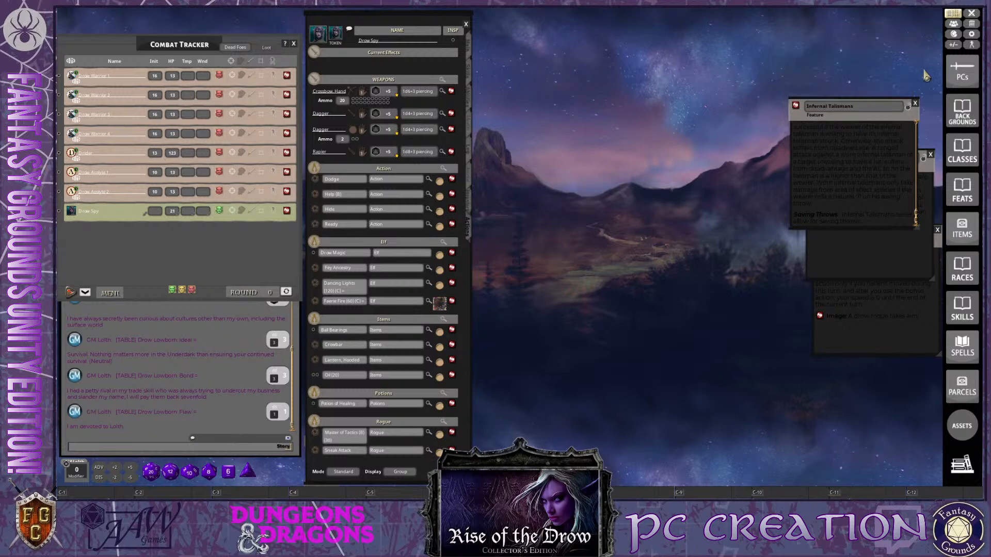
left_click(915, 103)
left_click(931, 154)
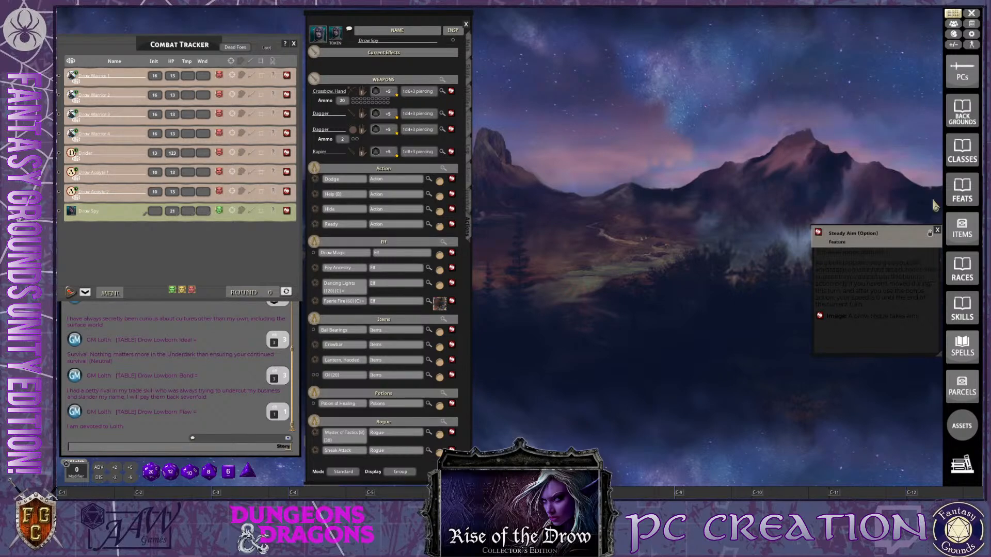
left_click(937, 231)
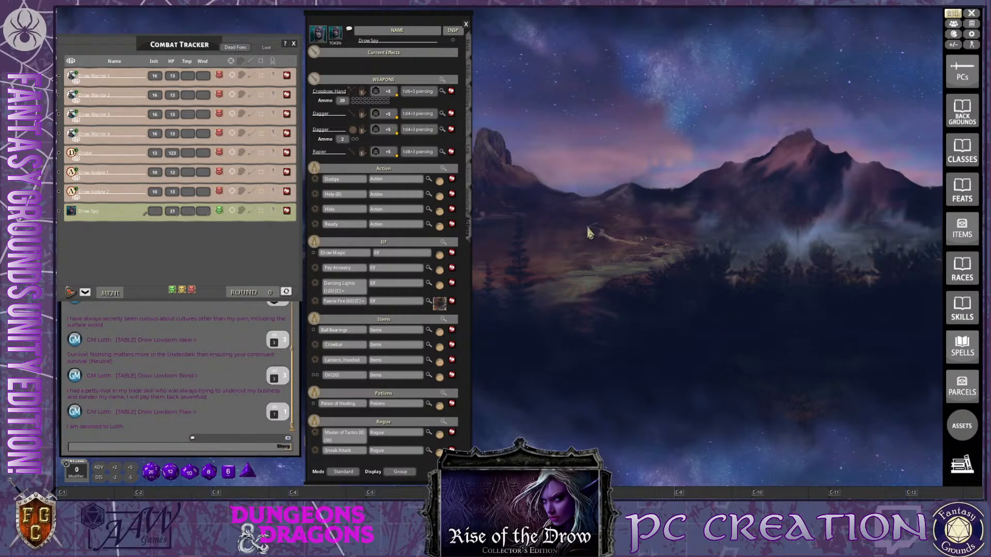
Switch Drow Spy's actions list to Combat mode and set its display to Actions
key("ctrl")
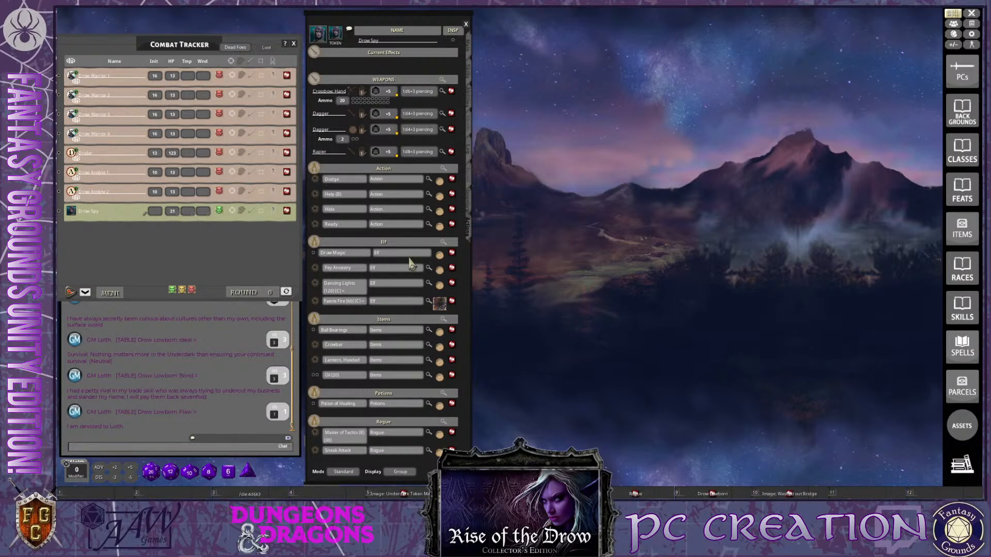
key("ctrl")
left_click(353, 474)
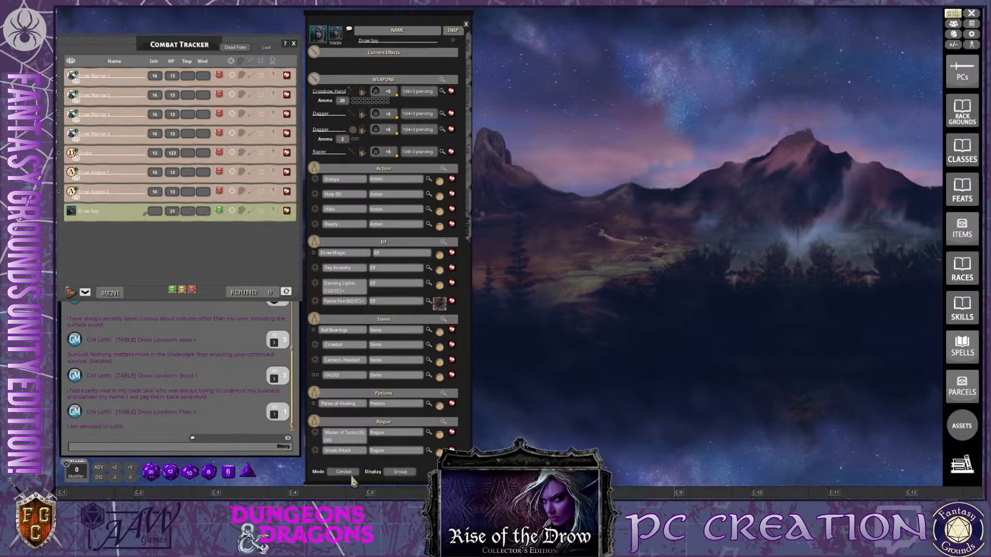
left_click(398, 475)
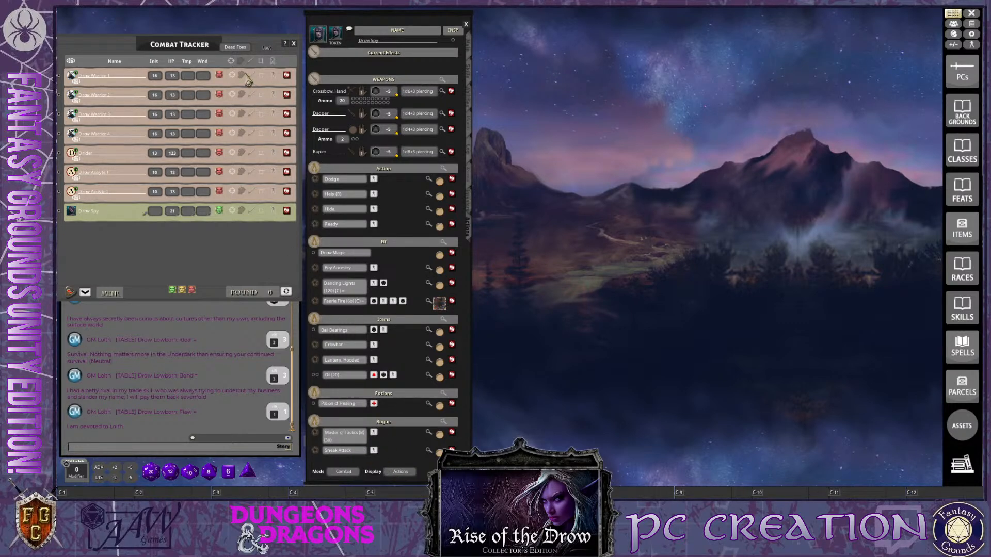
Look over Drow Spy's main statistics, features, traits, languages and skills on the character sheet
left_click(469, 50)
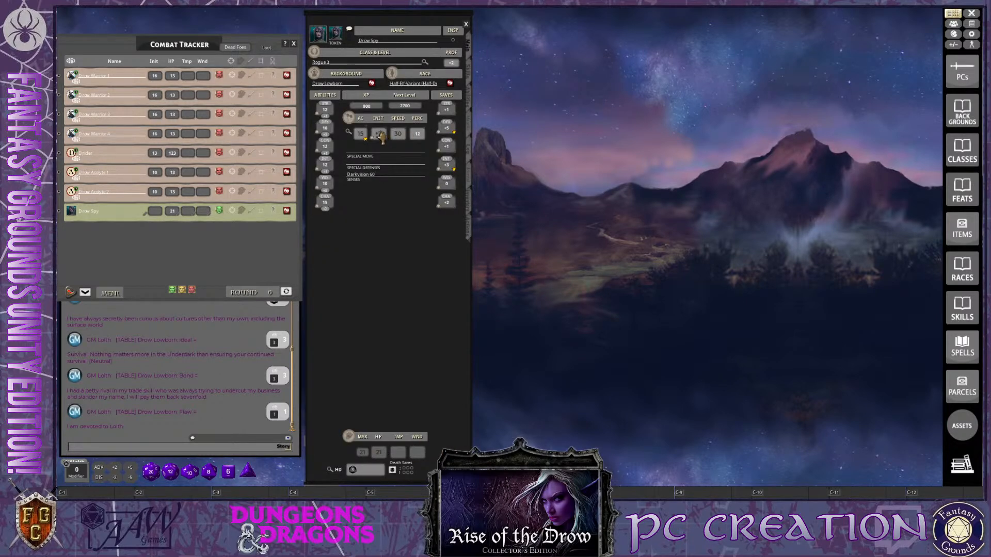
left_click_drag(380, 136, 334, 496)
key("ctrl")
left_click(469, 98)
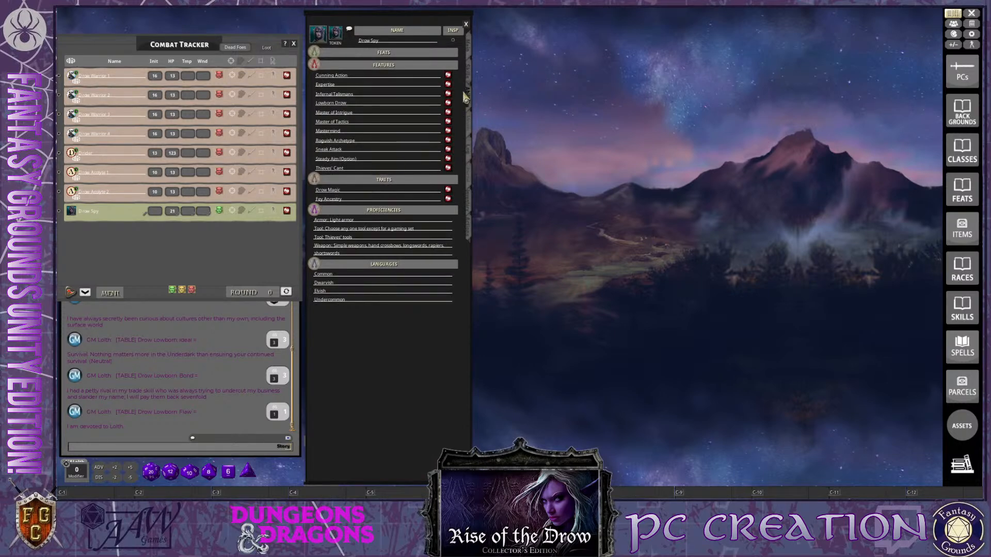
left_click(469, 77)
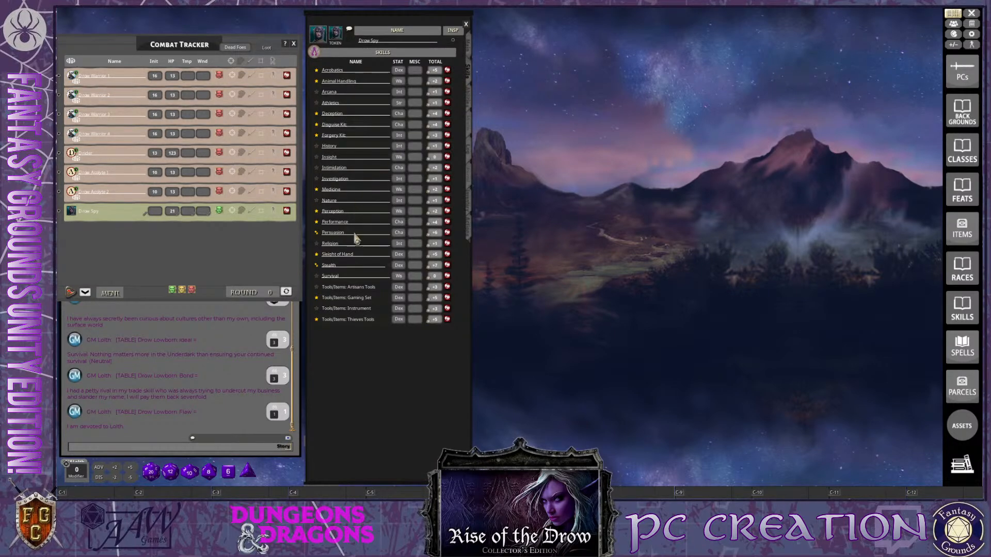
left_click_drag(400, 258, 516, 465)
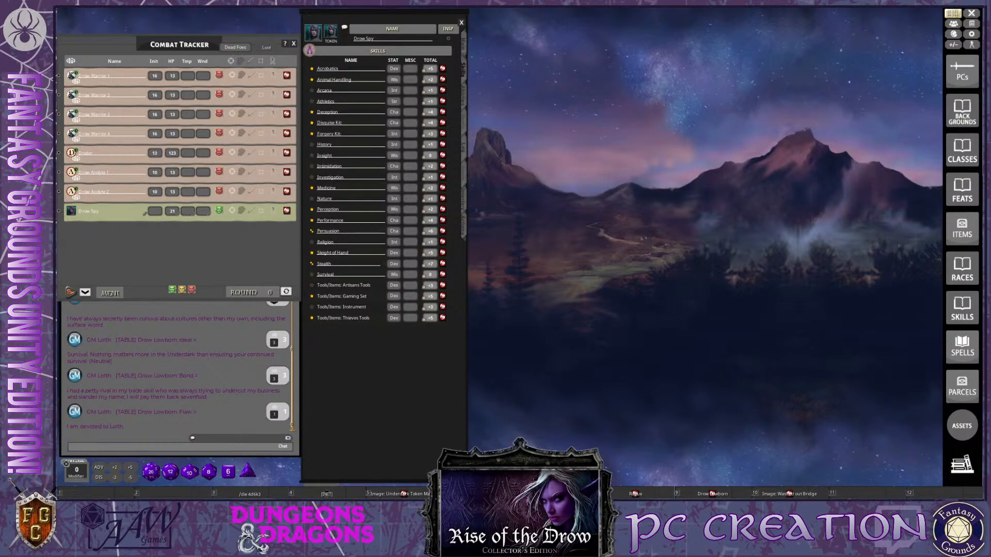
key("ctrl")
key("ctrl")
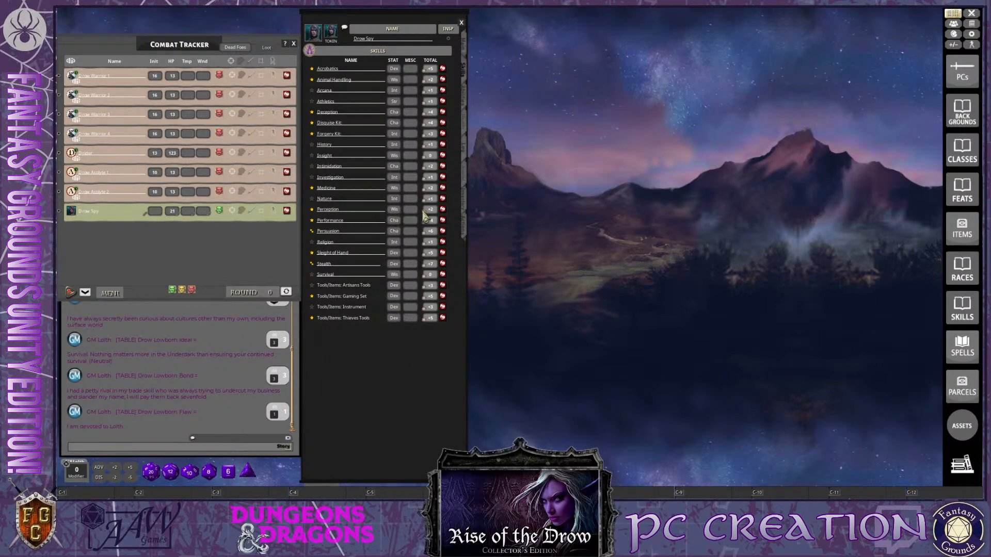
left_click_drag(424, 212, 536, 445)
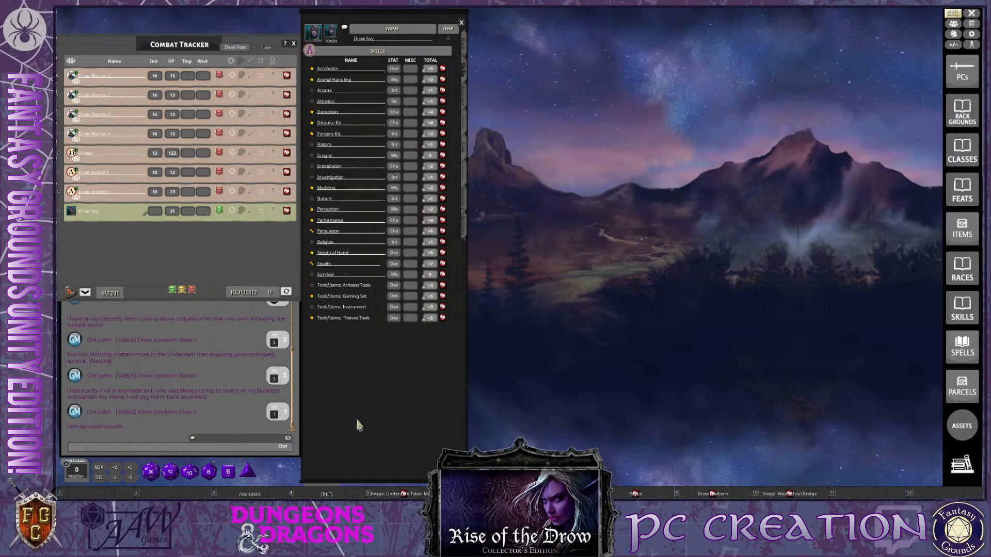
key("ctrl")
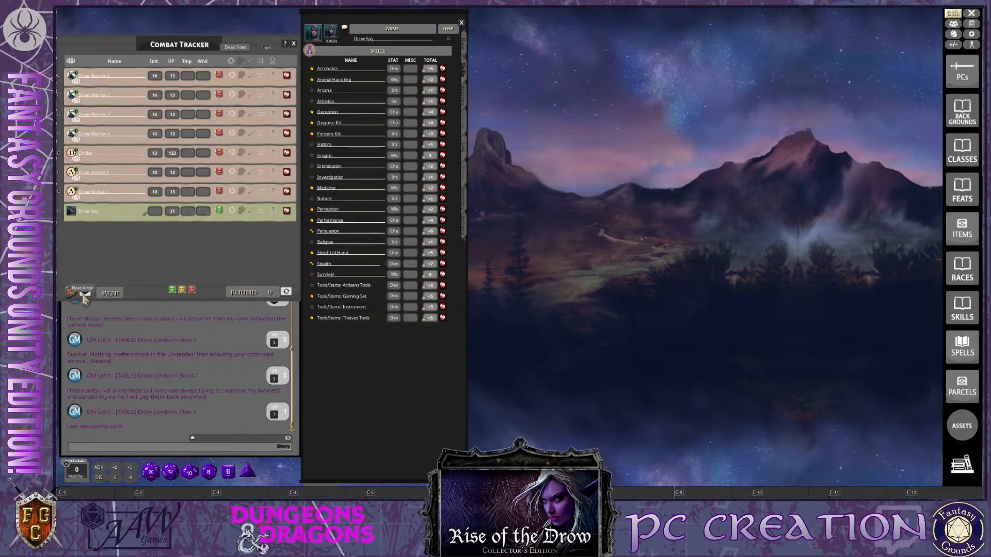
key("ctrl")
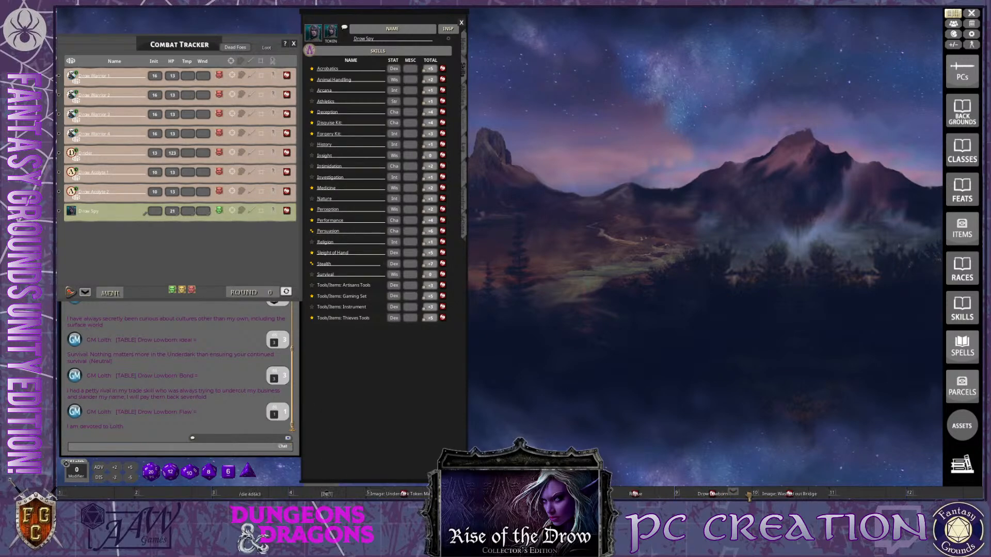
Open the Washed out Bridge map and move it beside the character sheet
left_click_drag(791, 494, 867, 495)
left_click(800, 495)
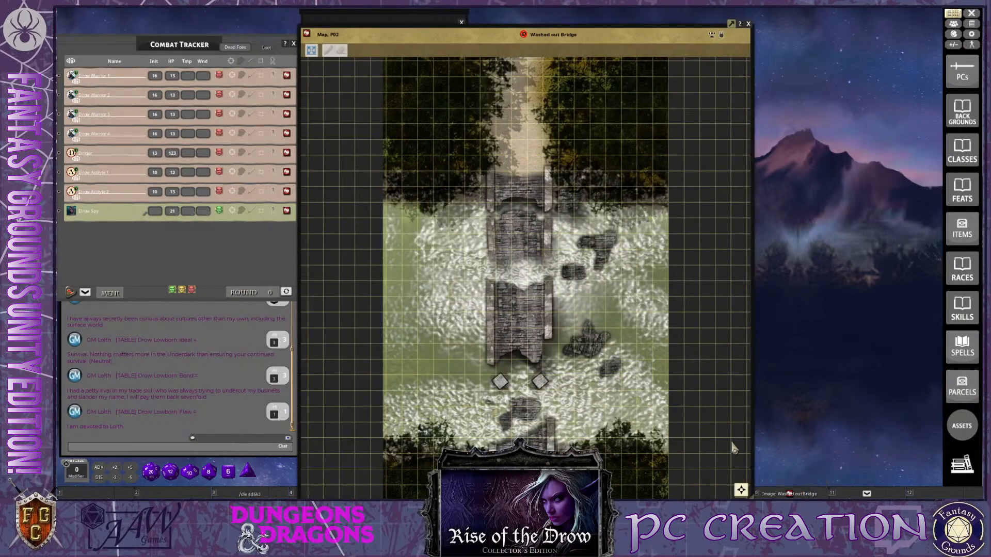
scroll(600, 320, "up", 1)
left_click_drag(524, 43, 675, 20)
scroll(649, 318, "up", 2)
key("ctrl")
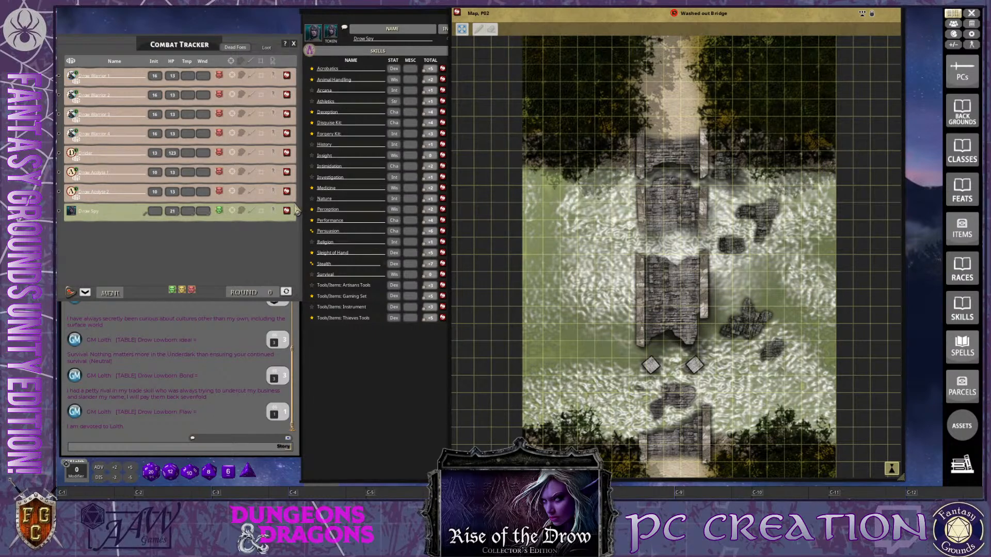
Delete the three enemies listed below the Drow Warriors from the Combat Tracker
right_click(285, 152)
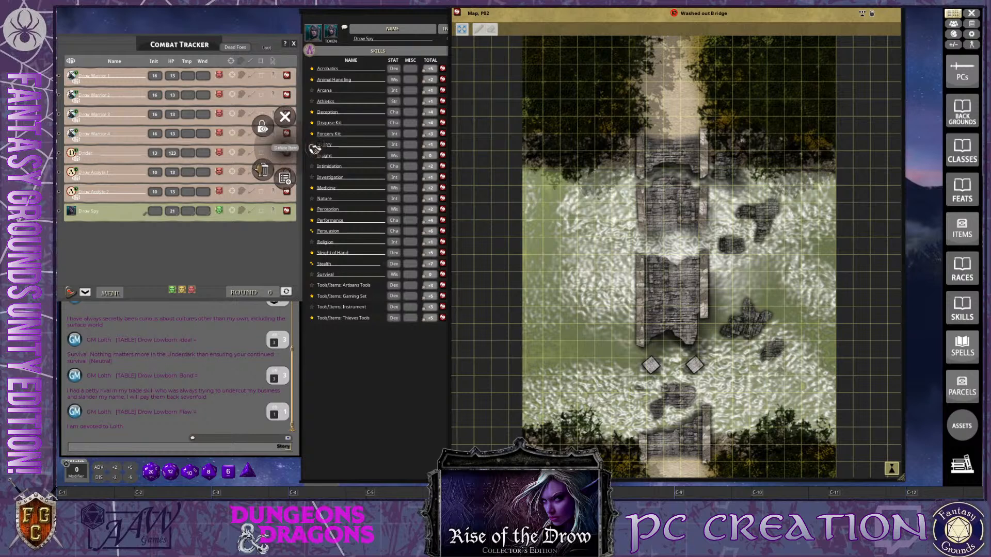
left_click(257, 169)
left_click(220, 170)
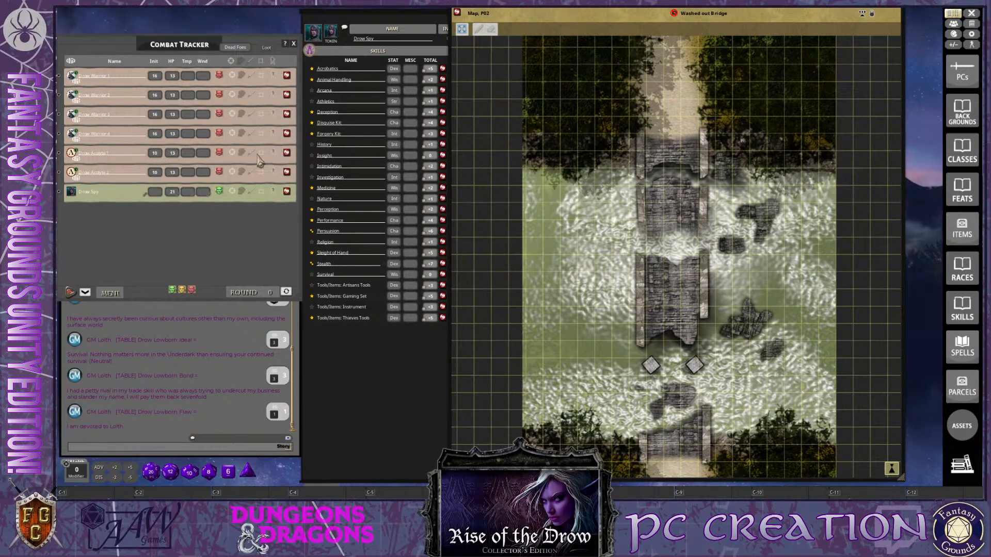
right_click(288, 174)
left_click(267, 196)
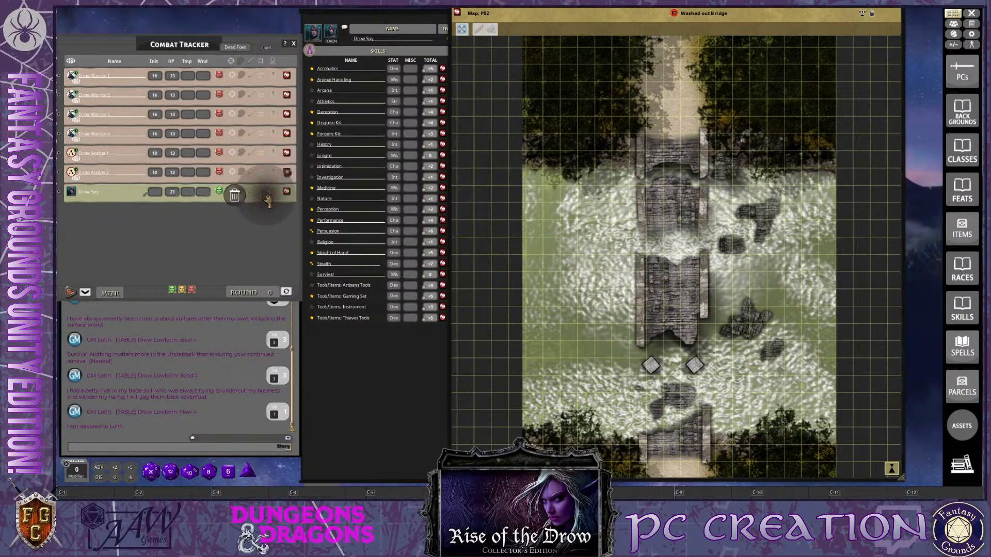
left_click(235, 196)
right_click(287, 154)
left_click(266, 177)
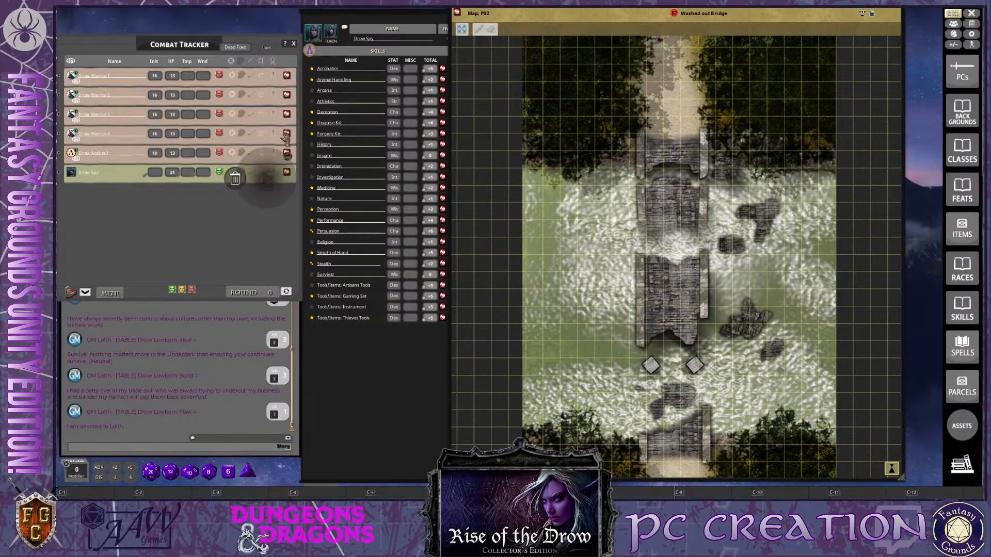
left_click(237, 178)
Delete Drow Warrior 4 and Drow Warrior 3 from the Combat Tracker
right_click(287, 134)
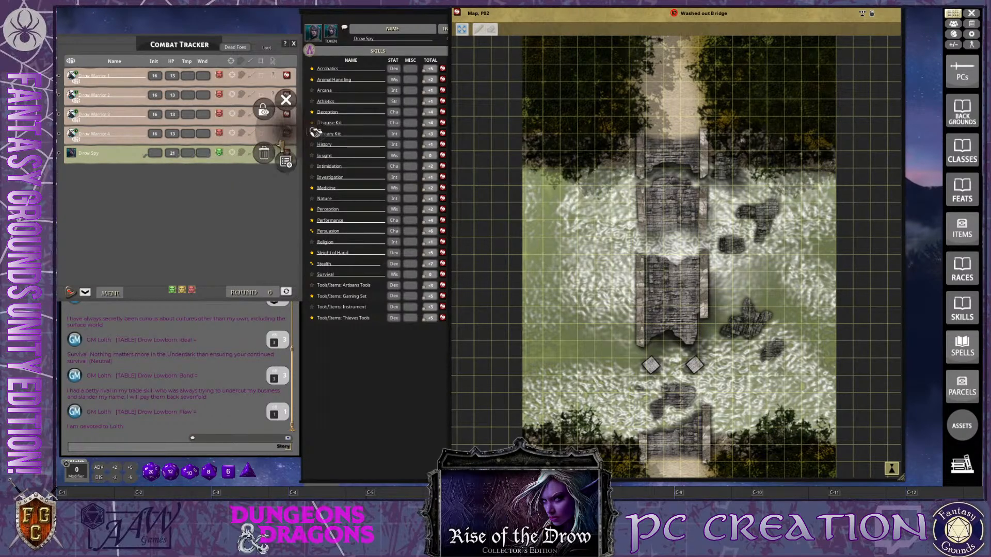
left_click(267, 158)
left_click(237, 159)
right_click(286, 114)
left_click(265, 140)
left_click(230, 144)
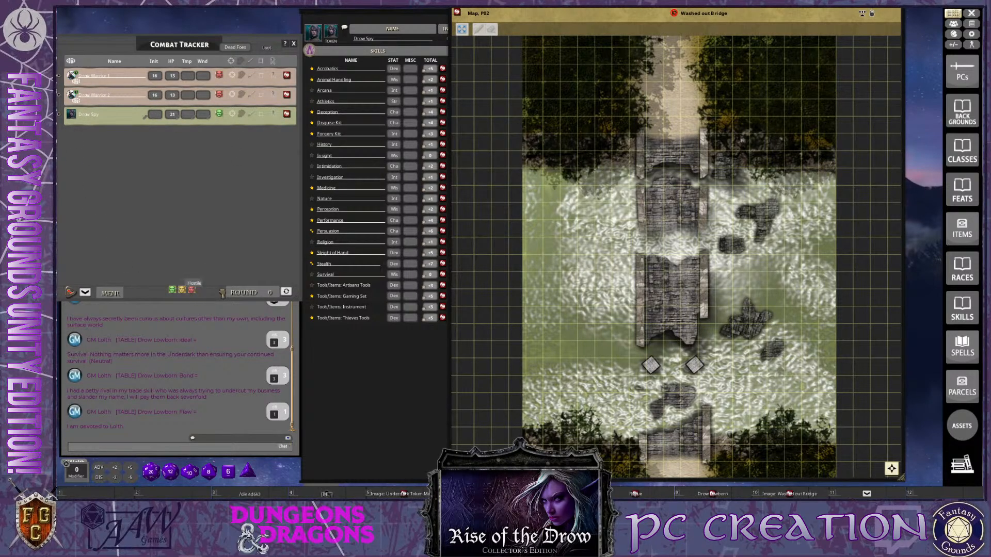
Place both Drow Warriors at the bridge's north end and Drow Spy at its south end, and bring the character sheet forward
left_click_drag(673, 145, 657, 126)
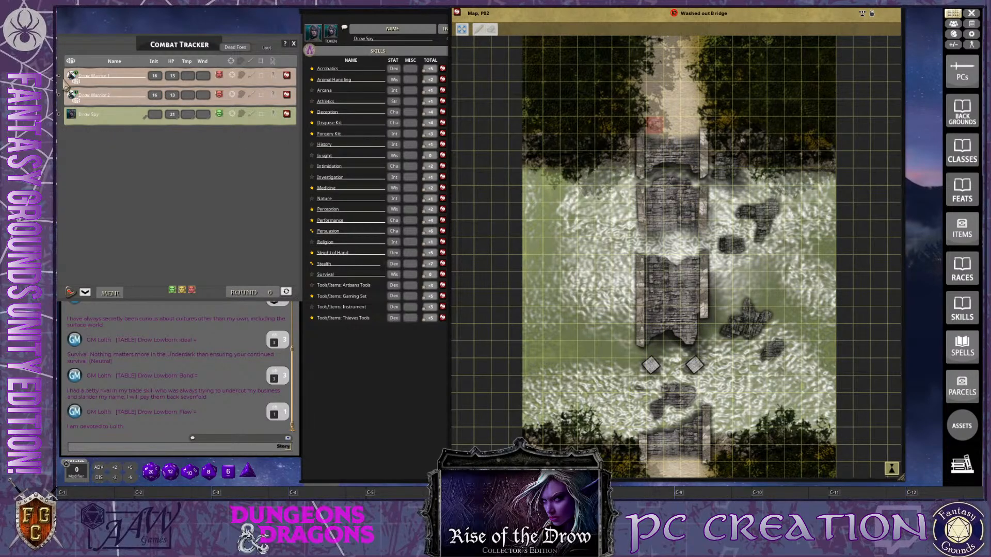
left_click(76, 100)
left_click_drag(693, 457, 691, 438)
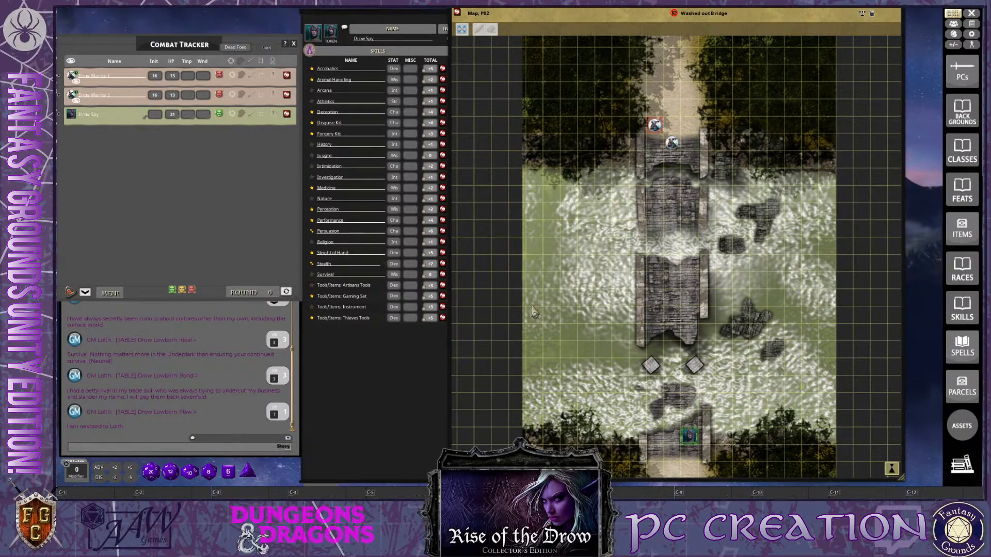
left_click(384, 49)
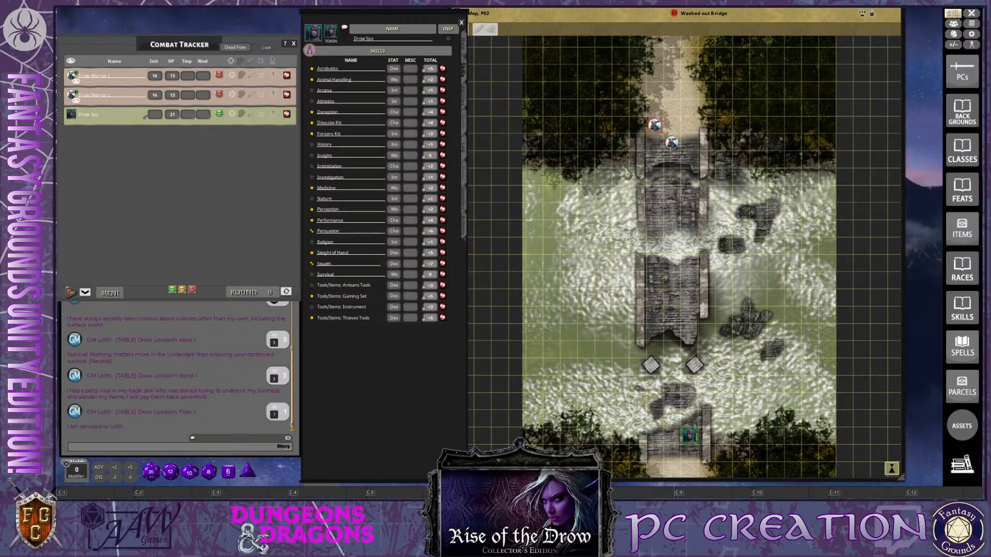
Move the Washed out Bridge map farther from the character sheet and zoom it to fit its window
left_click_drag(651, 12, 684, 11)
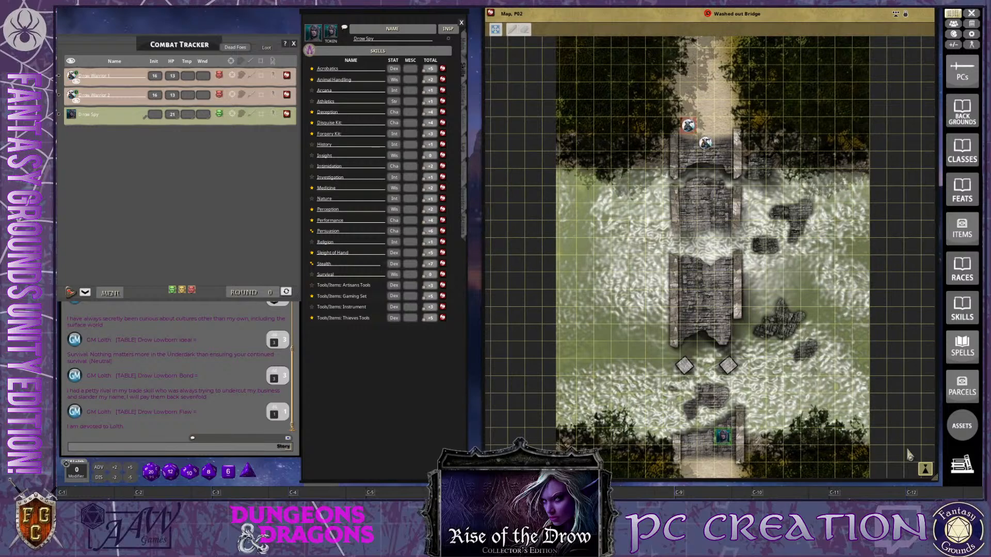
left_click_drag(935, 479, 935, 480)
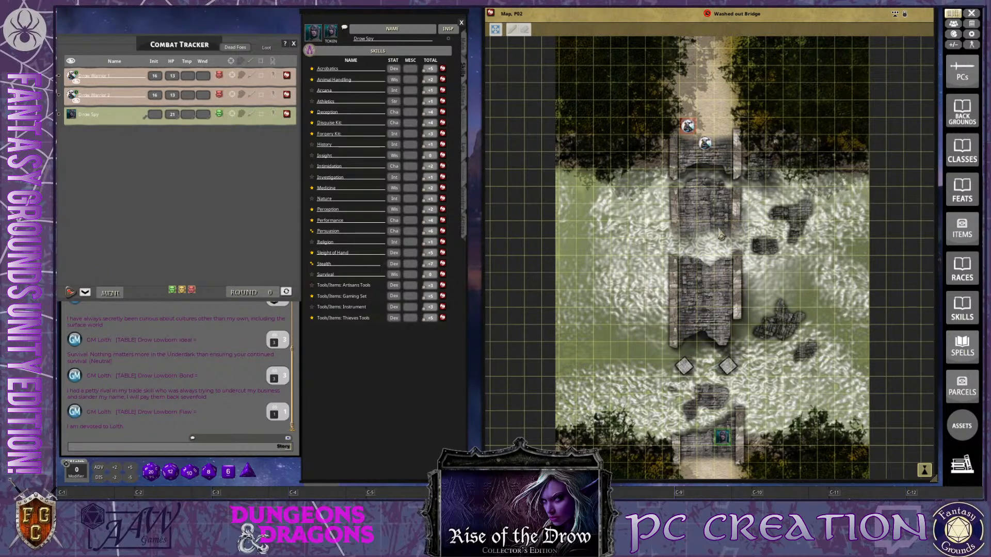
left_click(498, 32)
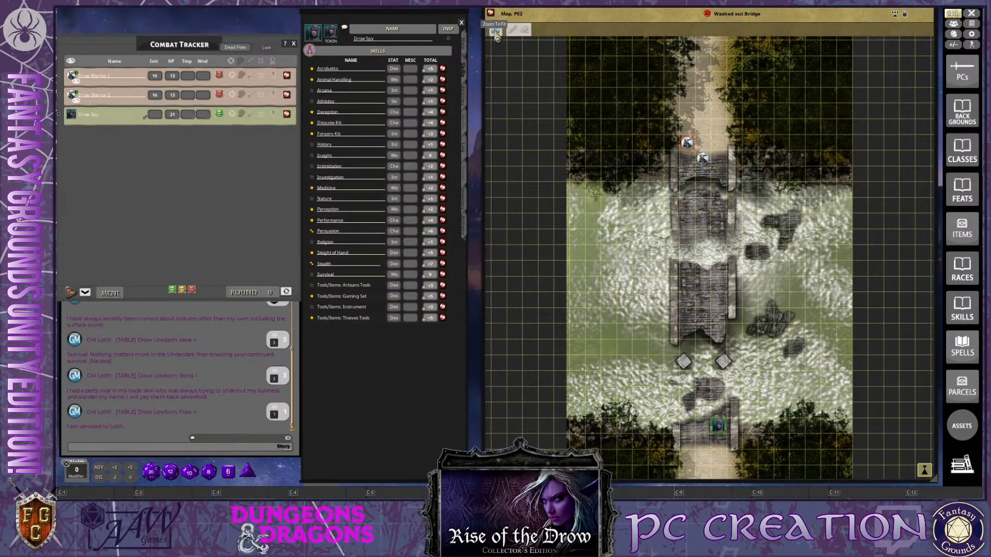
Move Drow Warrior 2 from the bridge's north end to the square directly west of Drow Spy at the south end
scroll(716, 324, "up", 1)
scroll(716, 324, "up", 2)
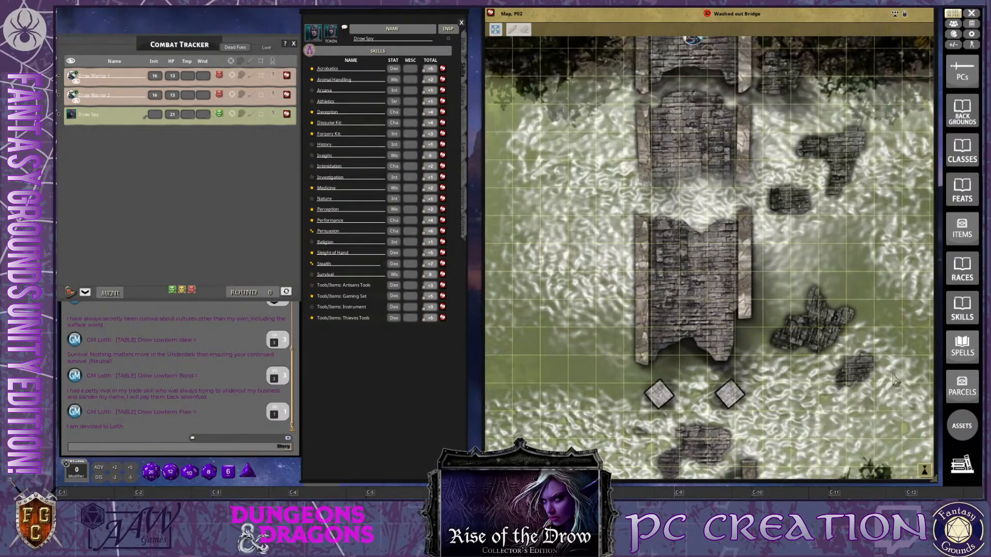
left_click_drag(927, 472, 894, 271)
scroll(721, 369, "up", 1)
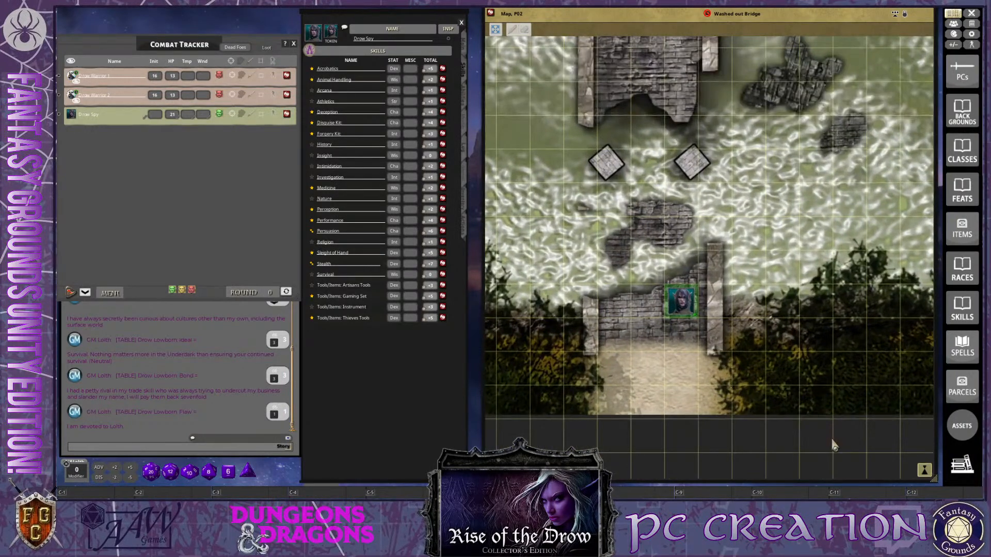
scroll(832, 443, "up", 2)
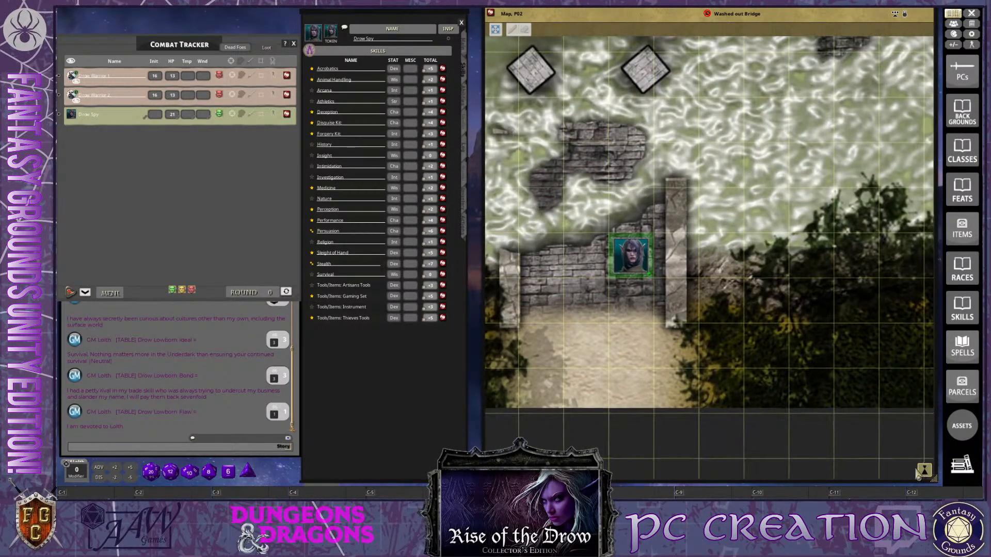
scroll(668, 348, "down", 3)
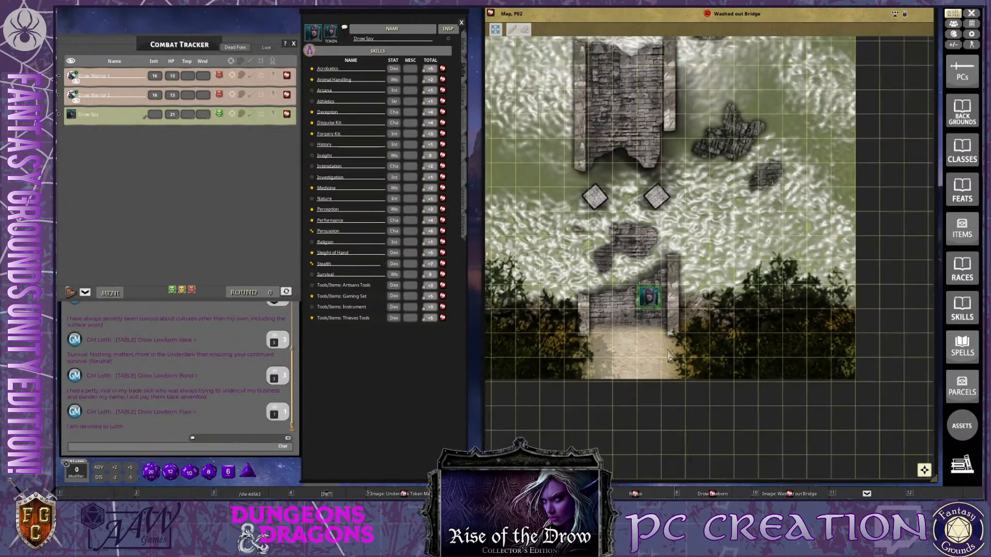
scroll(669, 356, "down", 2)
left_click_drag(635, 135, 631, 326)
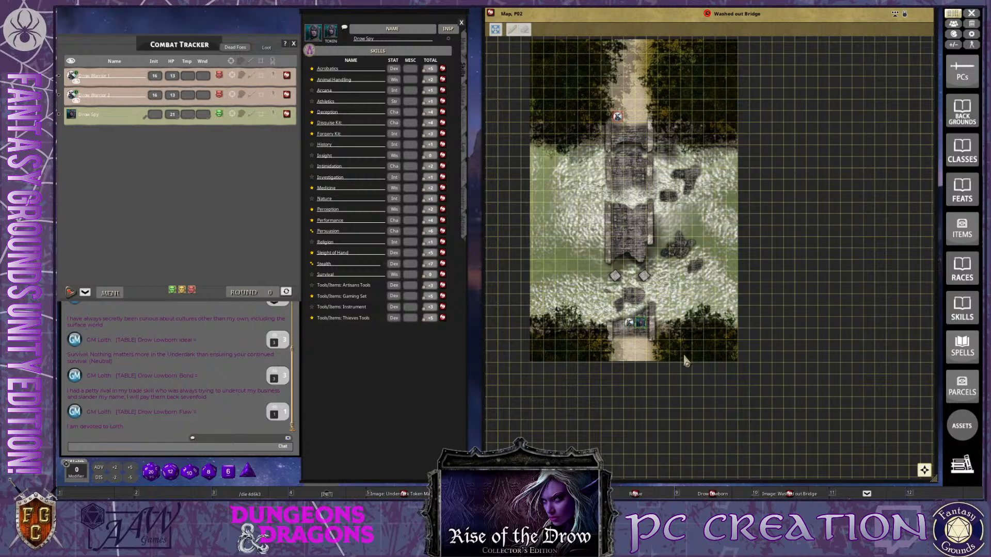
scroll(645, 346, "up", 8)
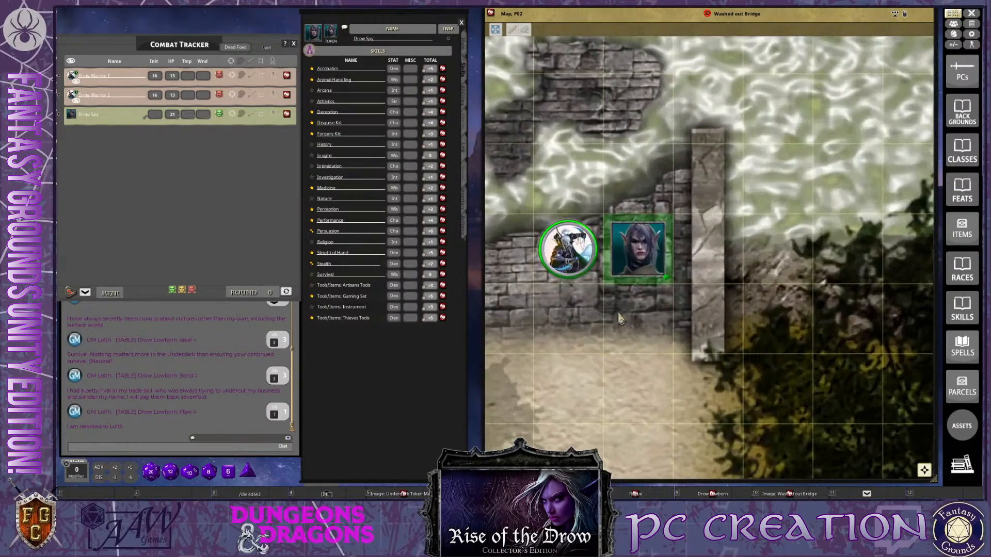
key("ctrl")
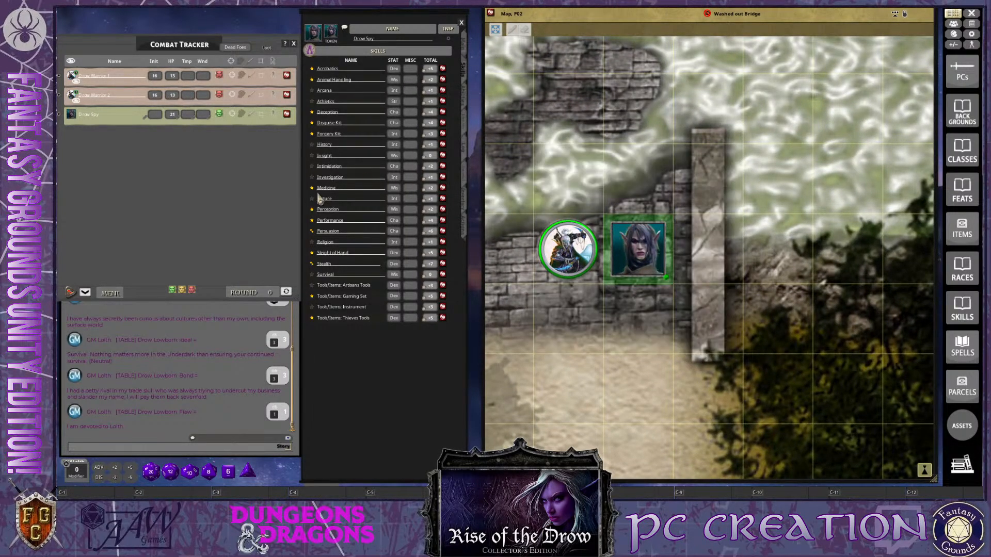
Give Drow Warrior 1 the active turn and advance the Combat Tracker to Drow Warrior 2's turn in round 1
left_click(61, 78)
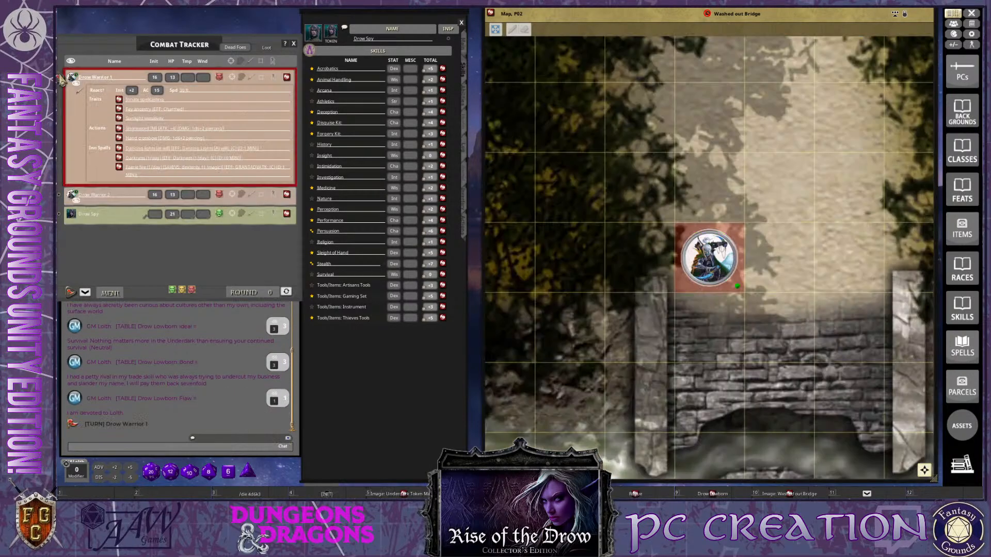
key("ctrl")
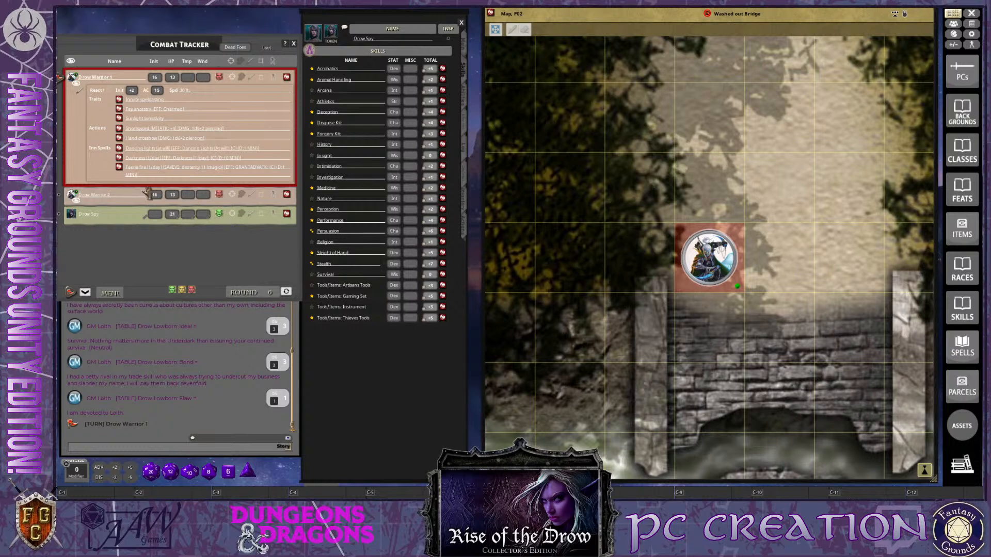
double_click(85, 294)
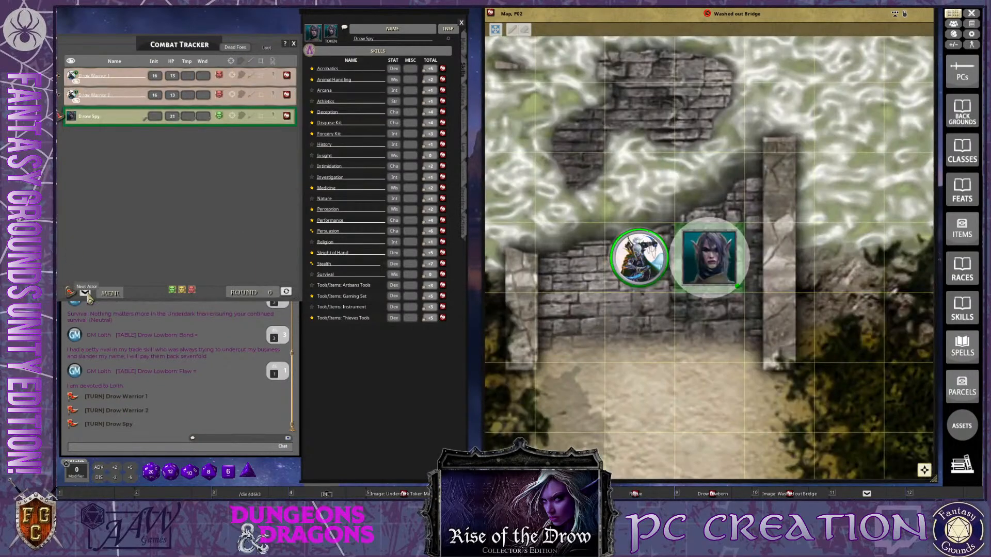
left_click(85, 293)
left_click(85, 293)
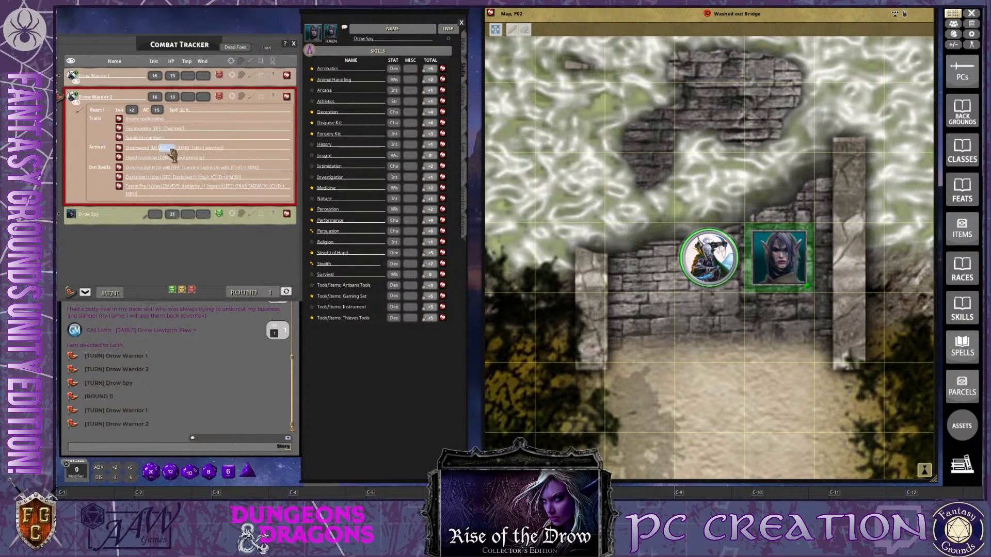
Attack Drow Spy with Drow Warrior 2's shortsword
left_click_drag(172, 153, 780, 263)
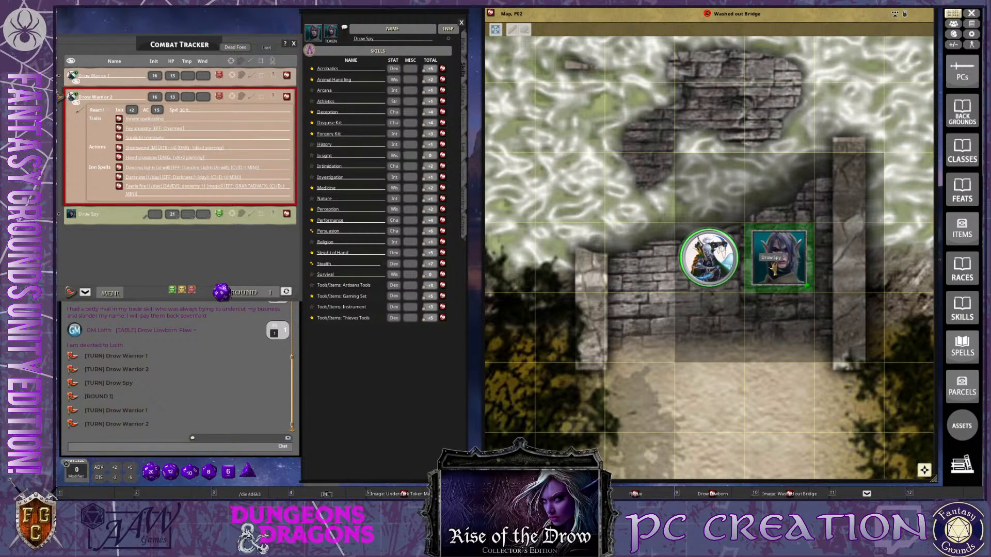
key("ctrl")
key("ctrl")
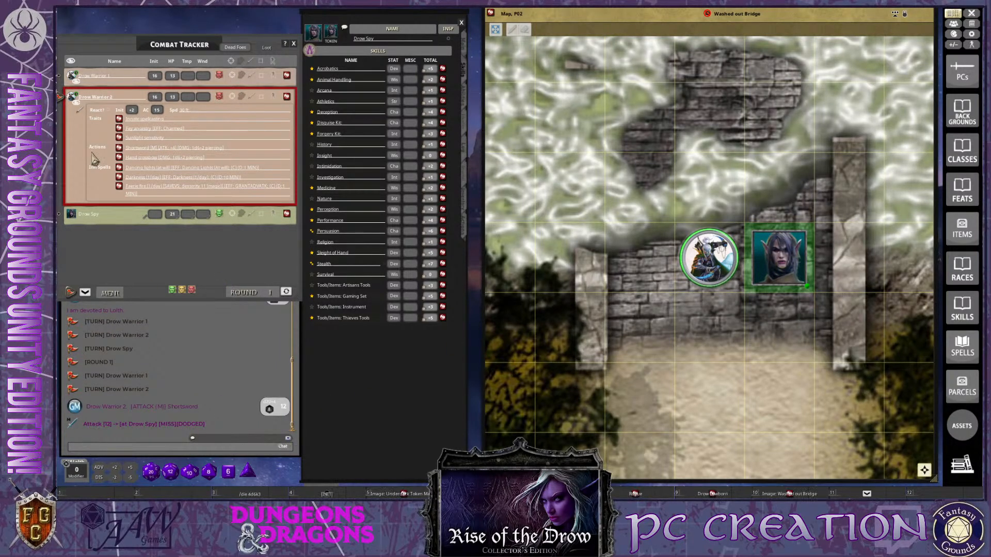
Advance to Drow Spy's turn and apply the Fey Ancestry effect from the character's actions
left_click(71, 292)
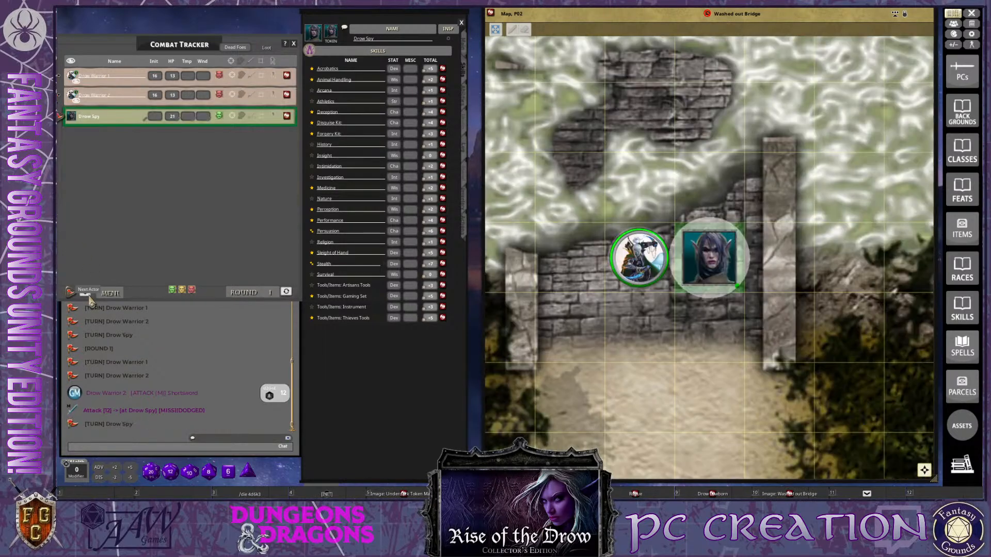
key("ctrl")
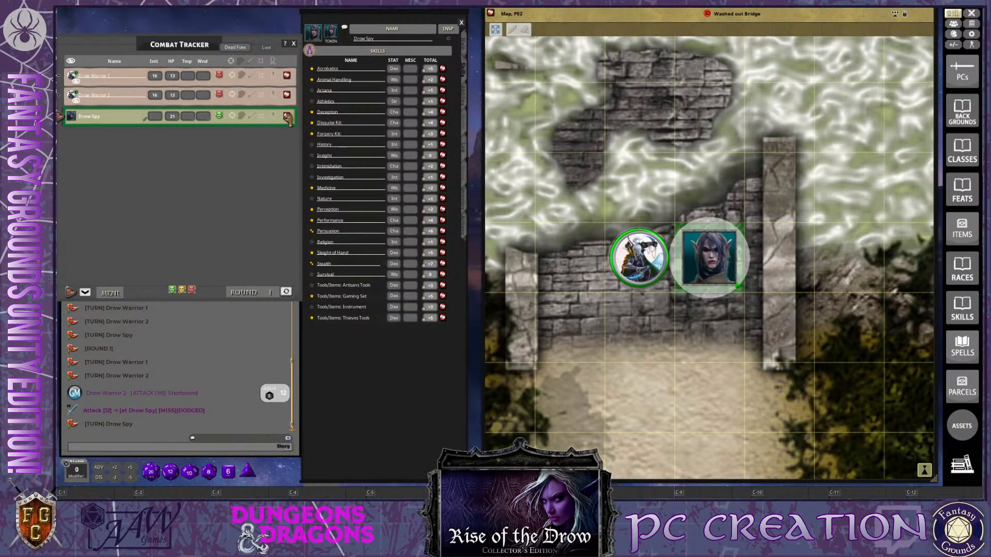
left_click(467, 232)
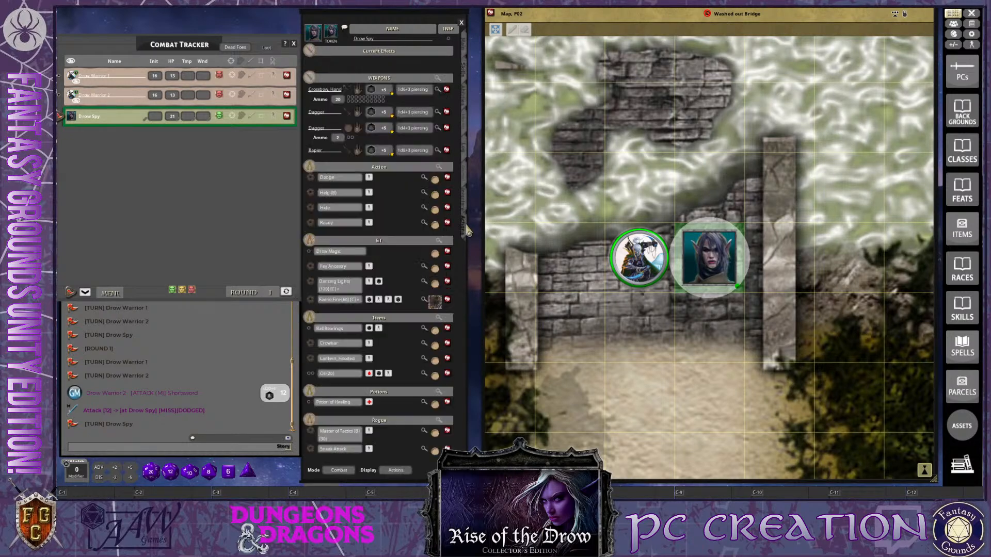
left_click(369, 266)
key("ctrl")
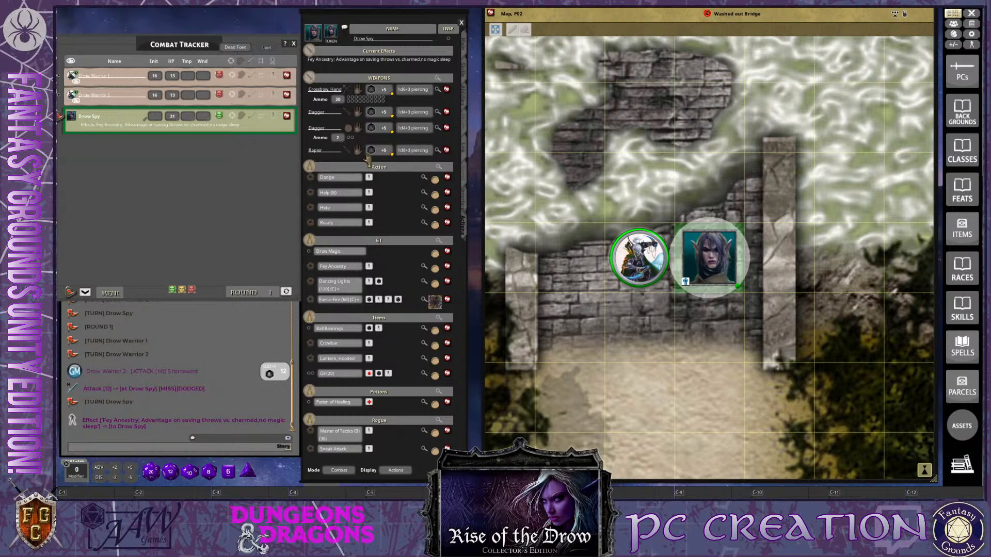
Attack Drow Warrior 2 with Drow Spy's rapier
double_click(383, 151)
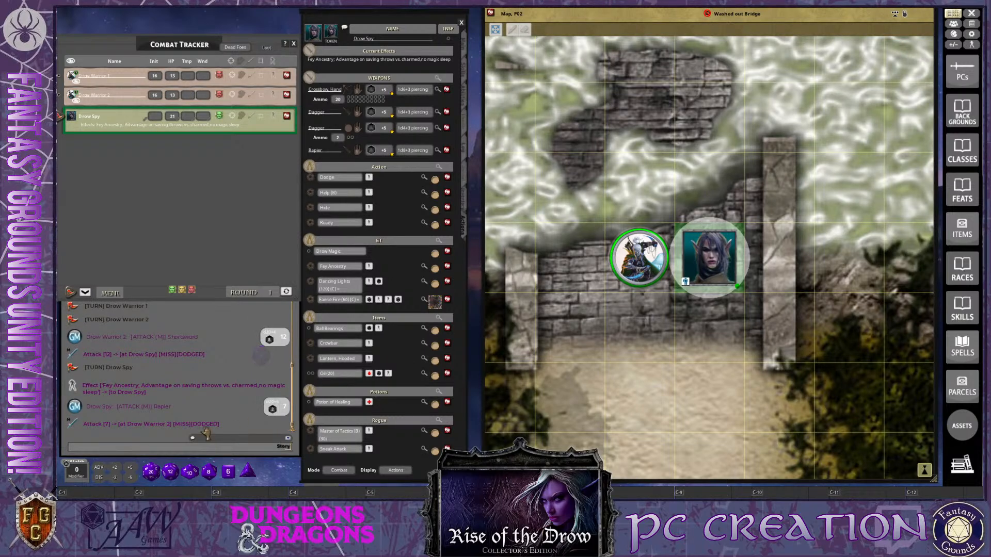
scroll(629, 338, "down", 2)
scroll(629, 338, "down", 1)
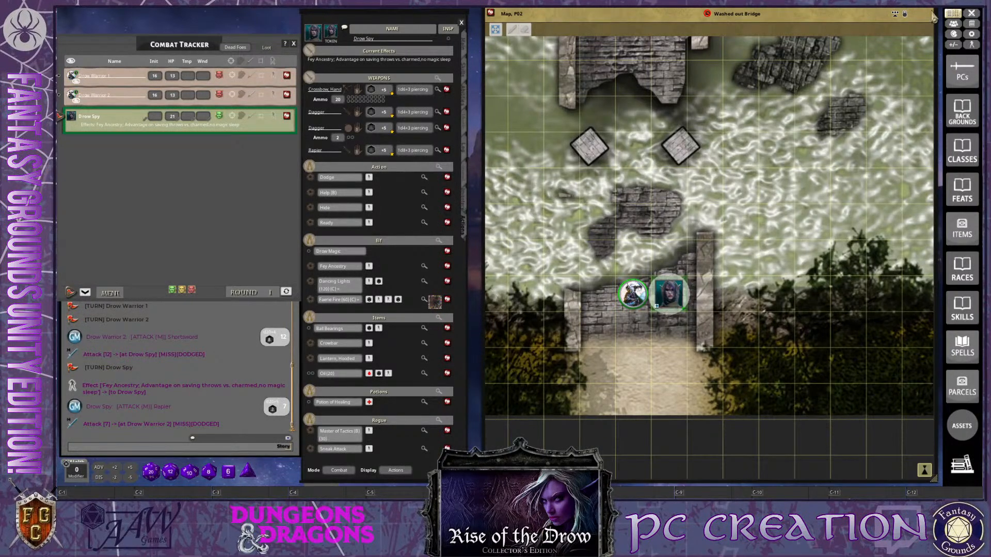
Shift the Washed out Bridge map window slightly downward, keeping both tokens at the bridge's south end in view
left_click_drag(787, 15, 782, 48)
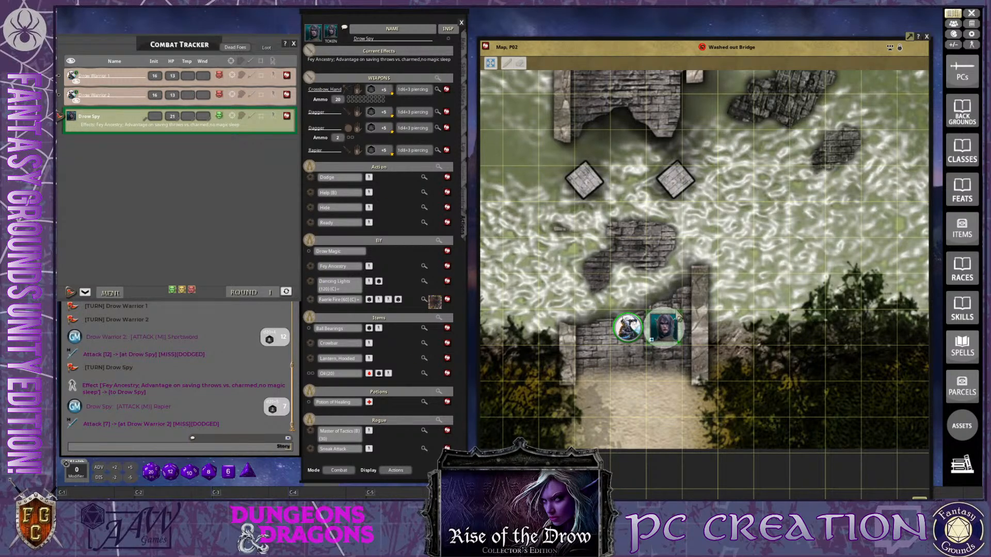
scroll(664, 302, "up", 2)
scroll(664, 301, "up", 2)
scroll(664, 301, "down", 3)
Review Drow Spy's class, race, background and abilities, and return to the character's weapons and actions
left_click(469, 50)
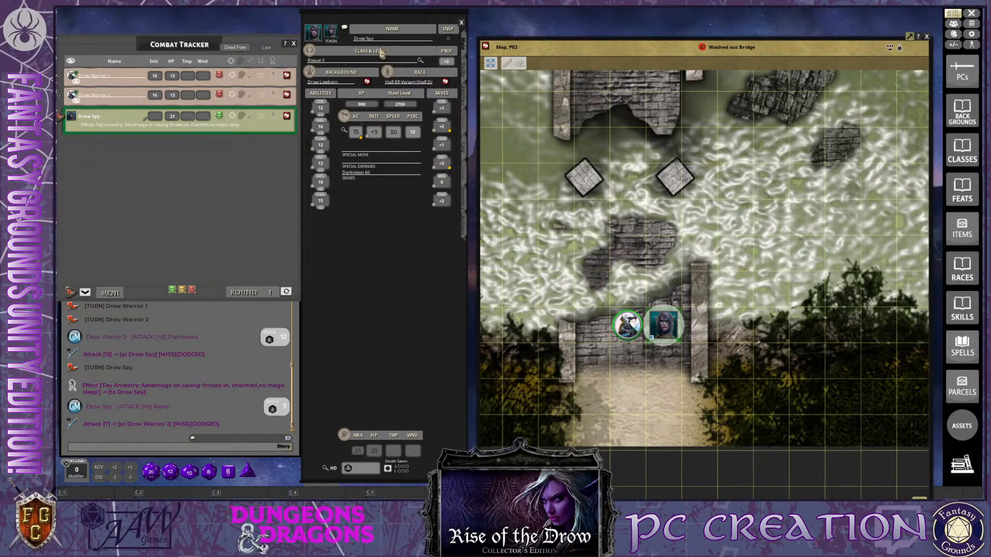
key("ctrl")
key("ctrl")
left_click(464, 227)
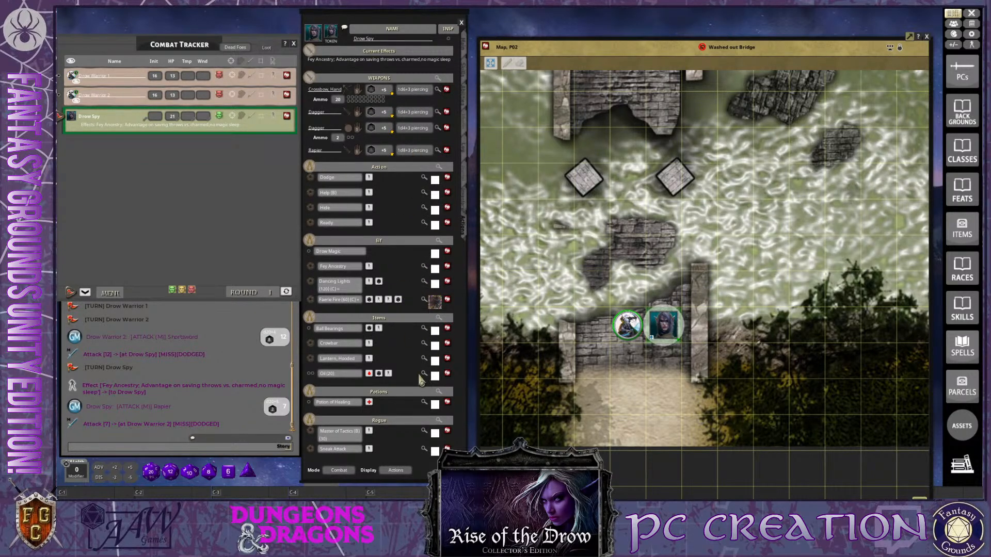
Open the Library and look through the loaded modules, from the supplements back up to the core rules
left_click(961, 427)
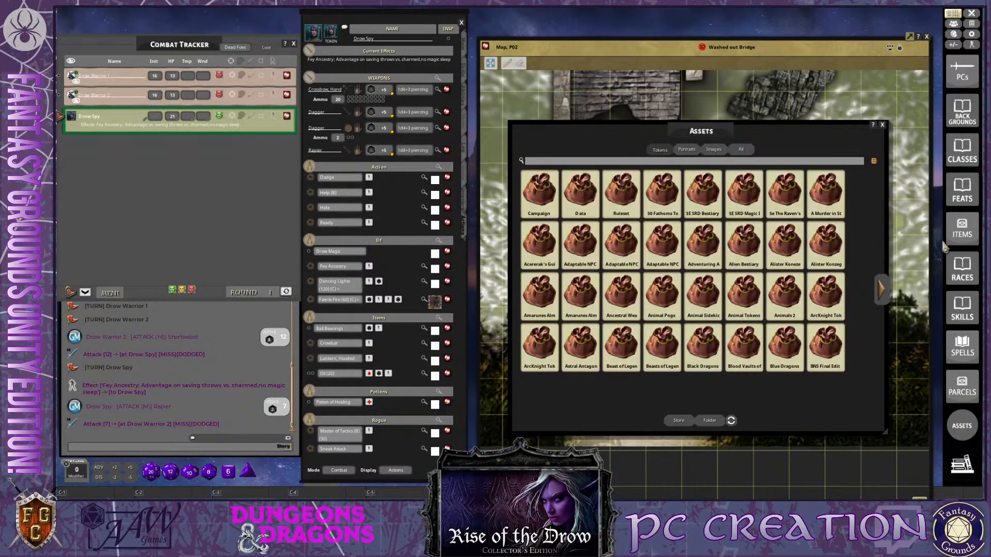
left_click(883, 125)
left_click(962, 464)
scroll(601, 289, "down", 2)
scroll(609, 258, "up", 2)
left_click_drag(660, 186, 667, 268)
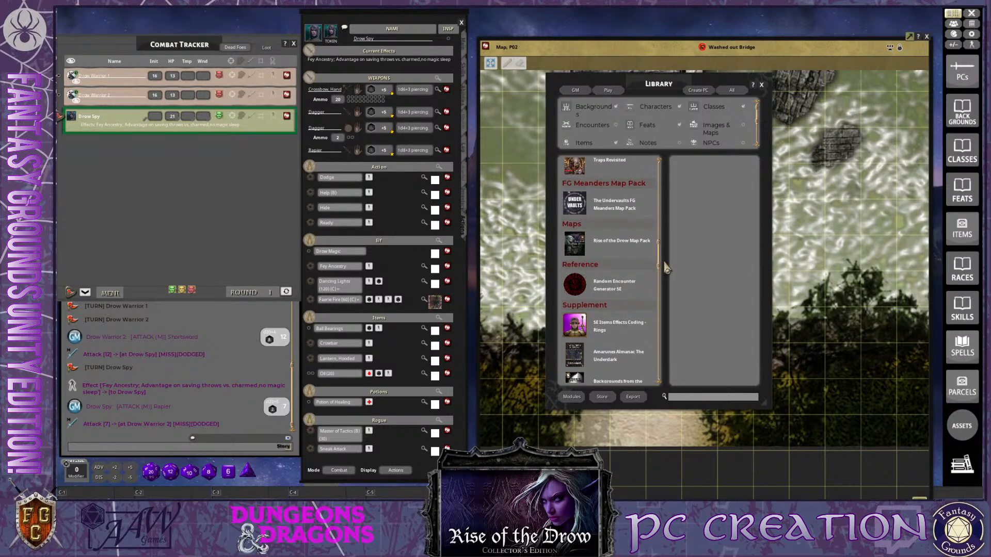
left_click_drag(667, 268, 661, 376)
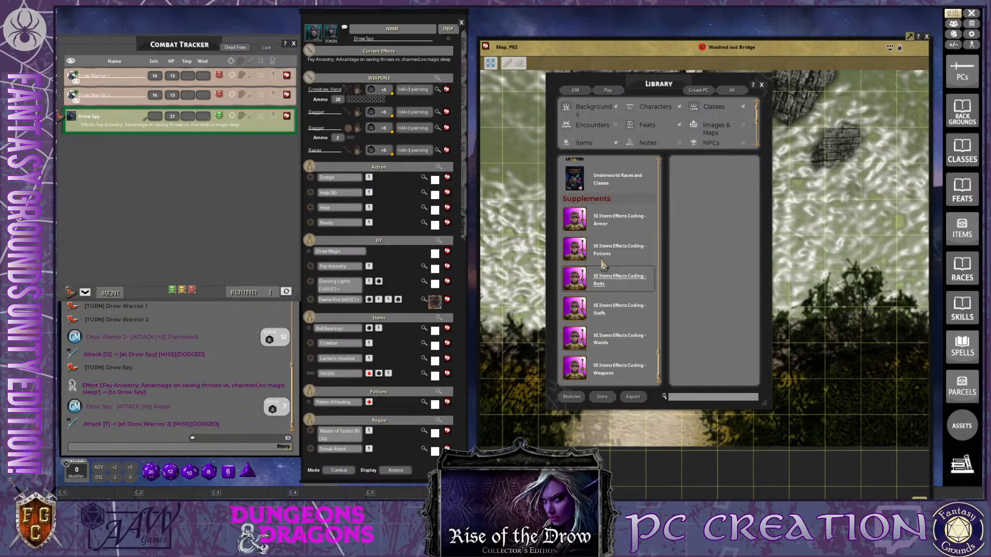
left_click_drag(659, 376, 658, 340)
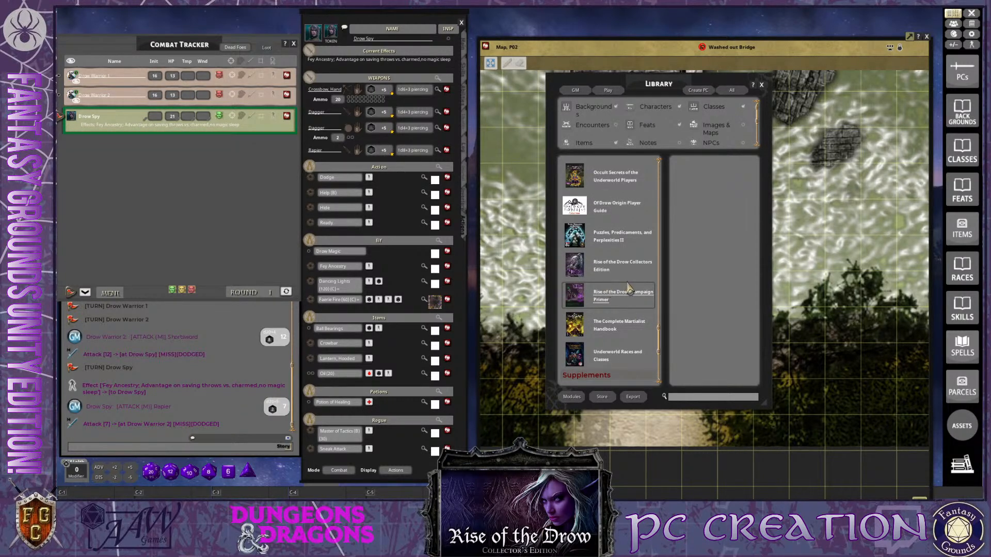
scroll(614, 294, "up", 5)
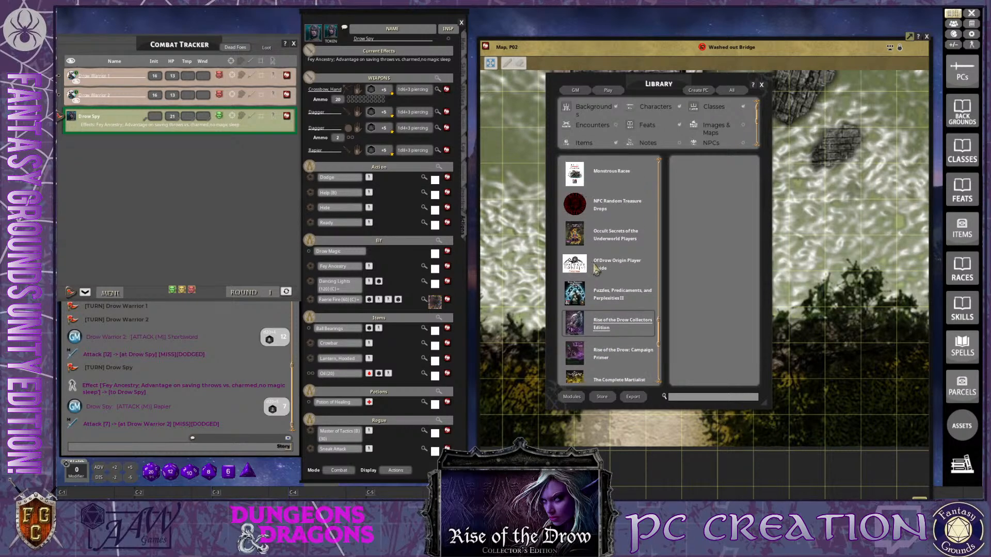
scroll(632, 304, "up", 5)
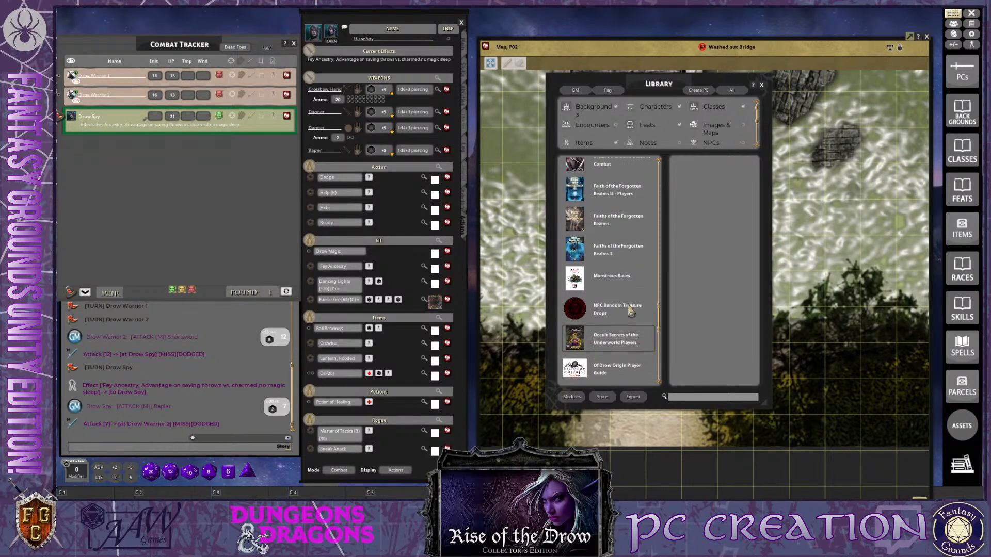
scroll(629, 306, "up", 8)
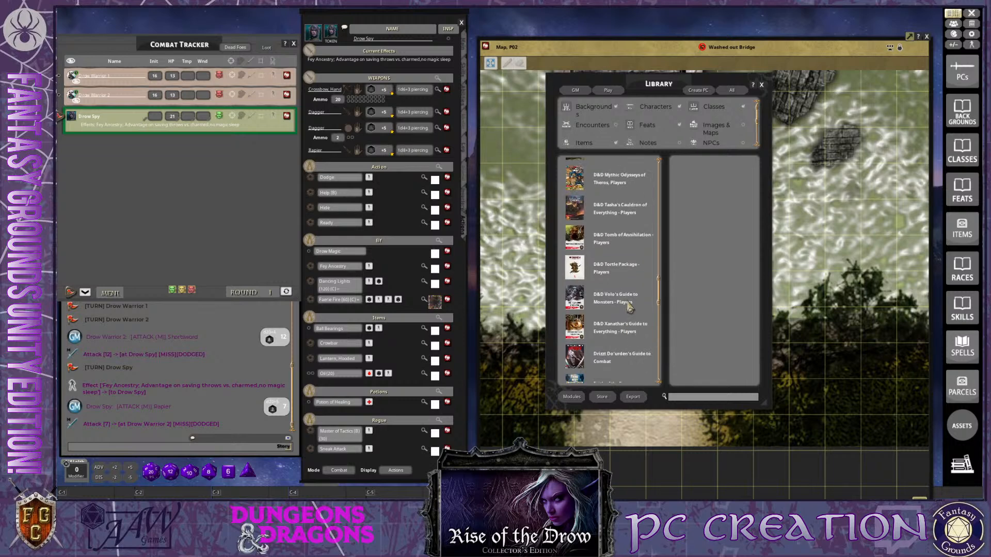
scroll(628, 306, "down", 6)
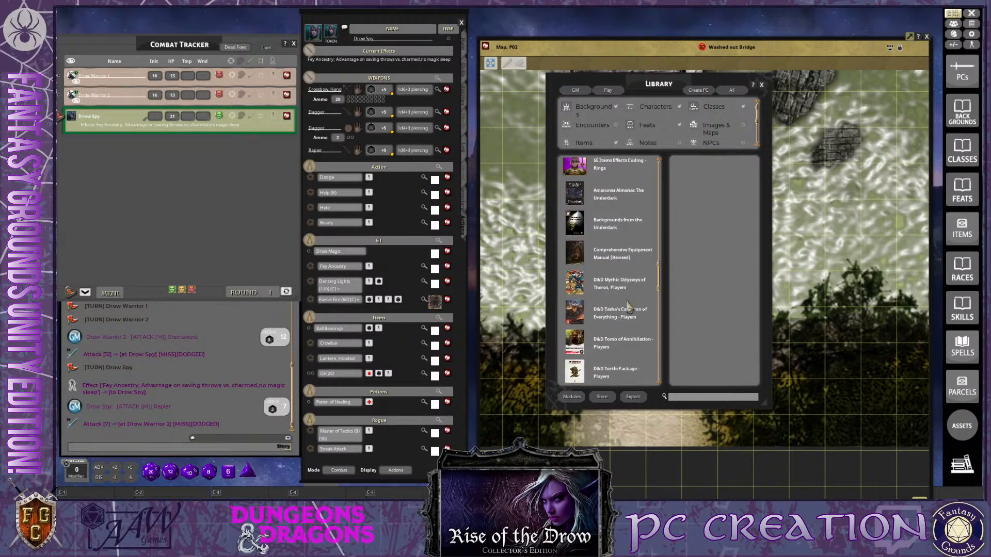
scroll(604, 305, "up", 5)
scroll(599, 305, "up", 1)
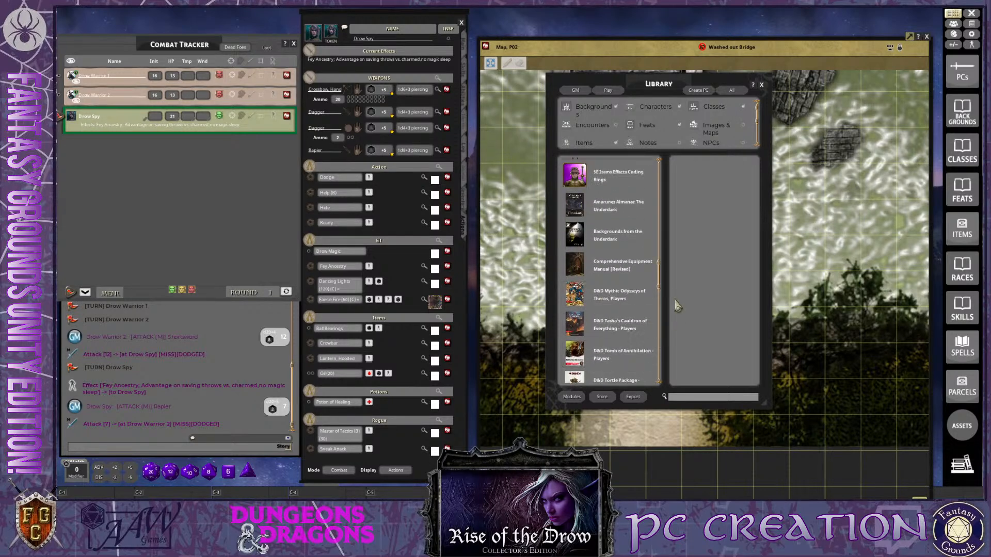
scroll(660, 278, "up", 3)
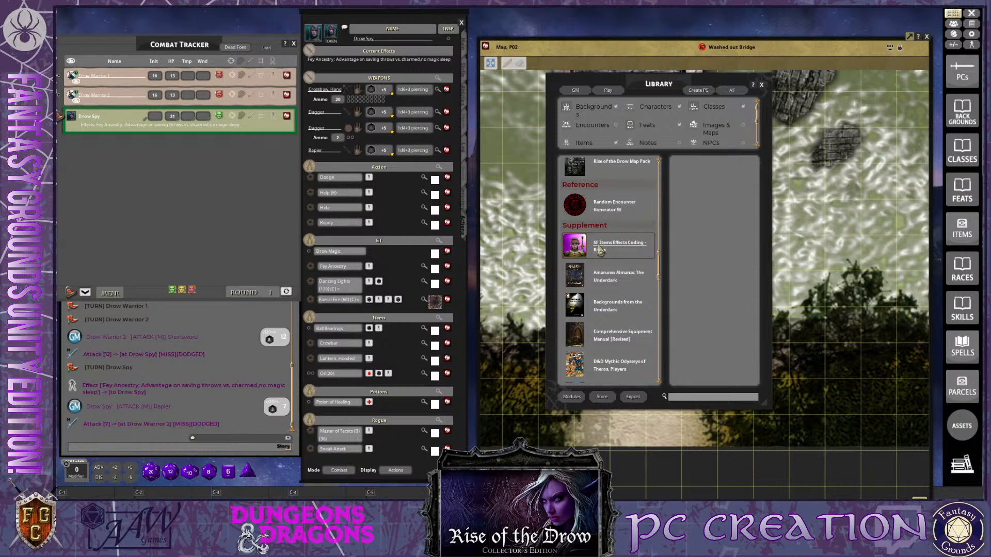
left_click_drag(661, 272, 655, 235)
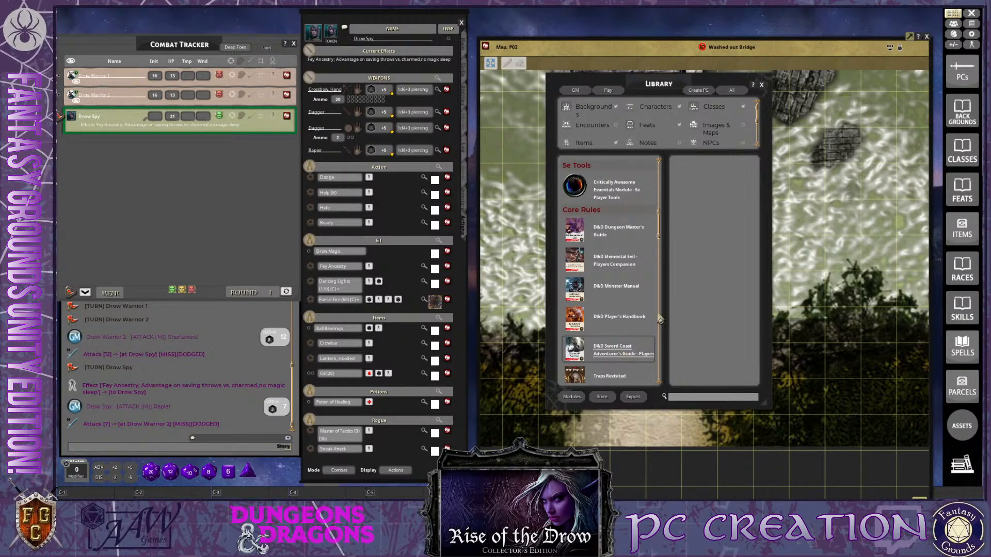
Reopen the Library, check Drow Spy's main statistics and actions against its loaded modules, and close the Library
left_click(761, 85)
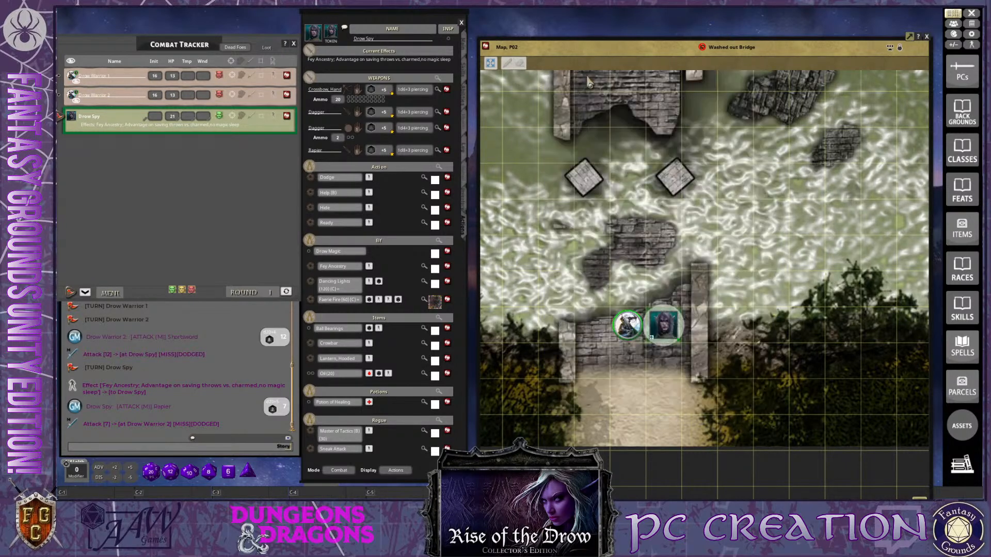
key("ctrl")
left_click(962, 465)
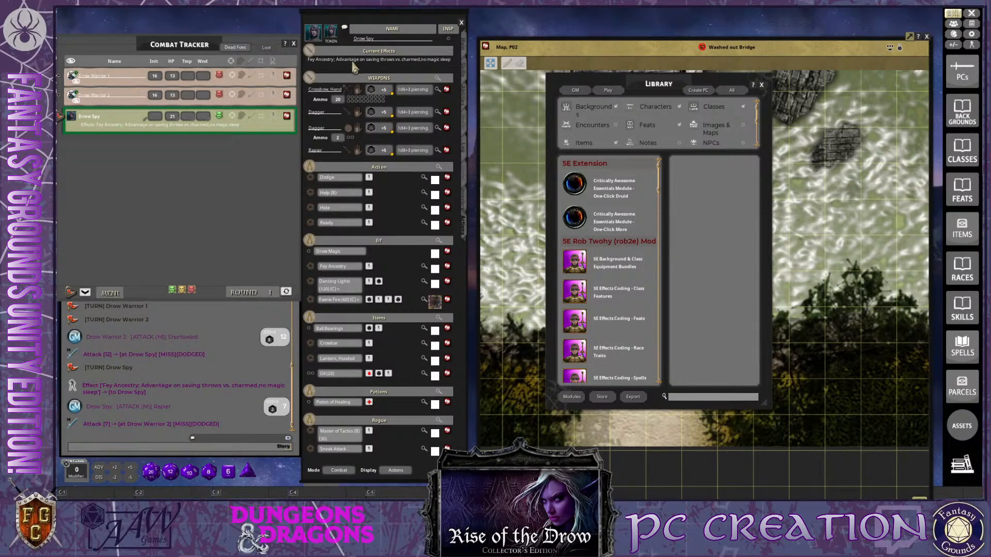
left_click(466, 48)
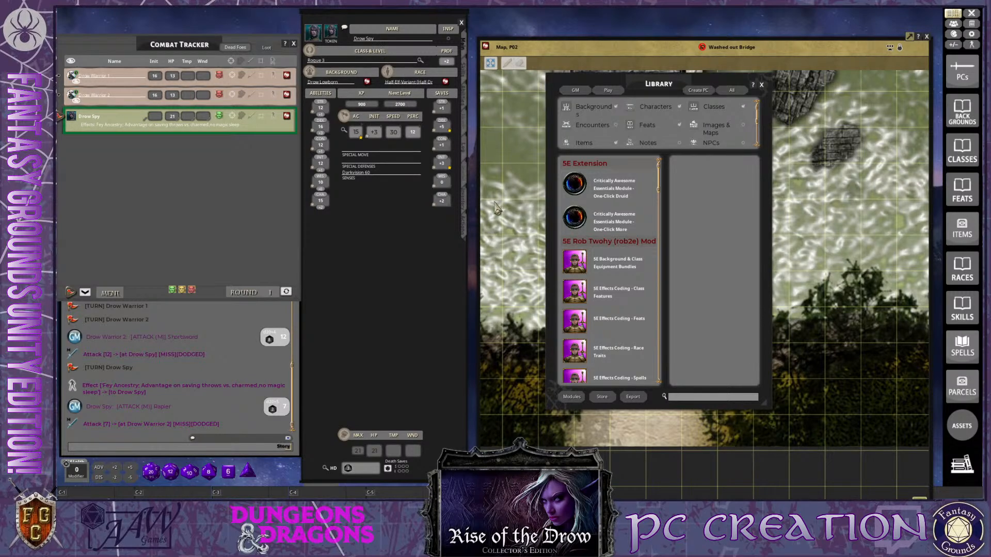
left_click(464, 227)
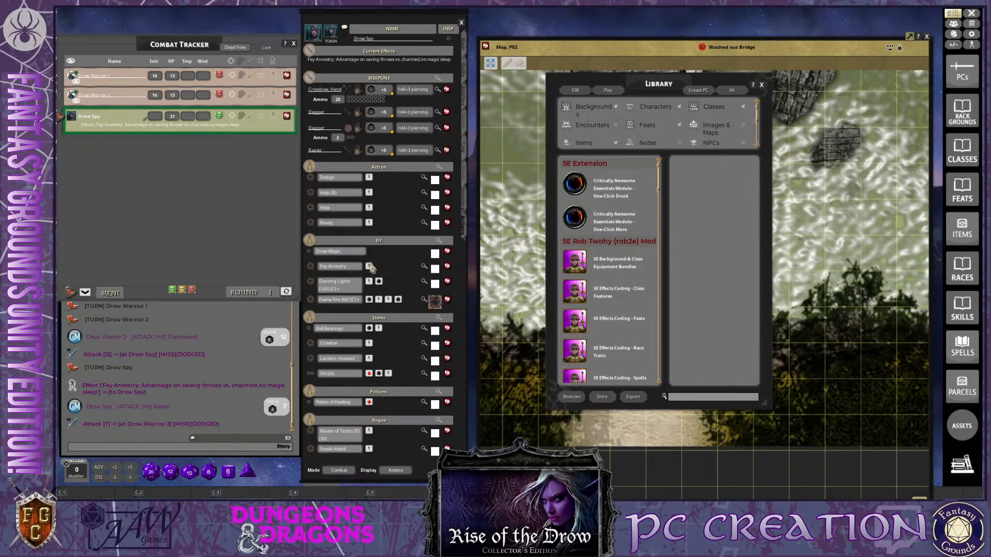
left_click(464, 51)
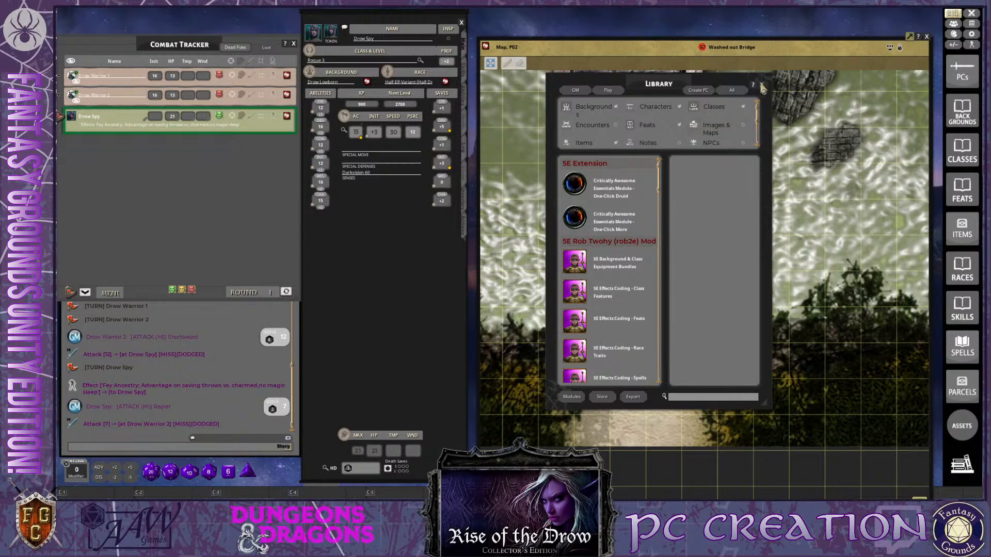
left_click(763, 86)
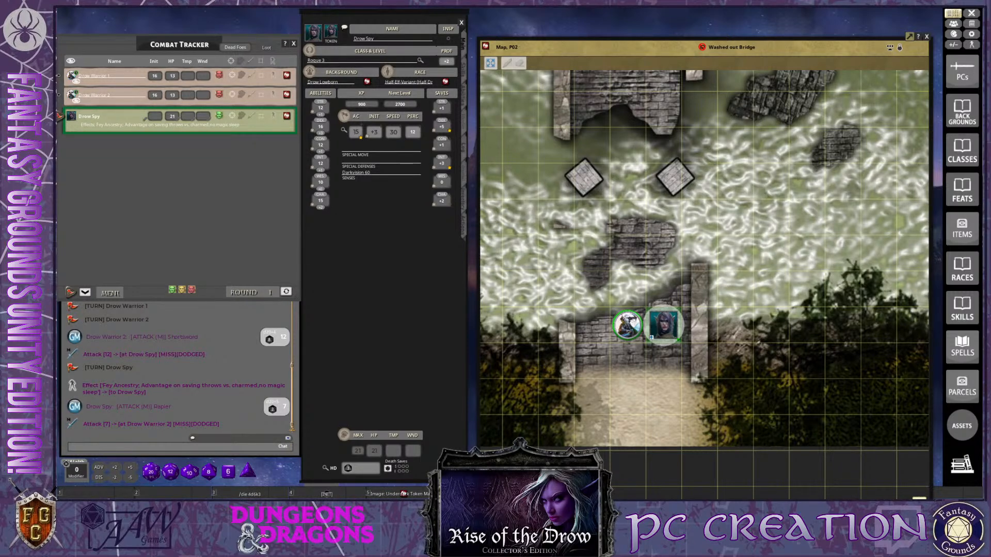
key("ctrl")
key("ctrl")
key("ctrl")
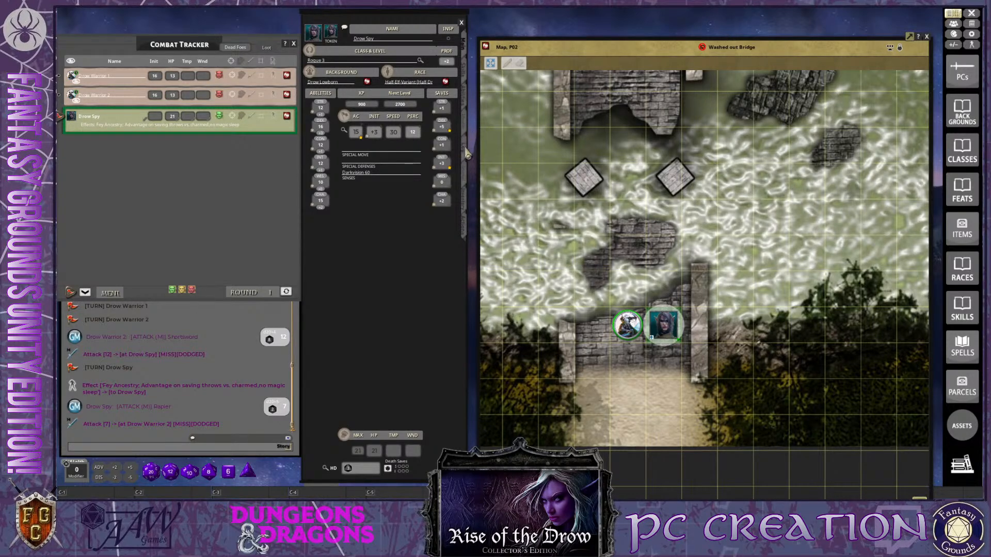
Add the label "Contact:" to the notes among Drow Spy's personality and background details
left_click(465, 154)
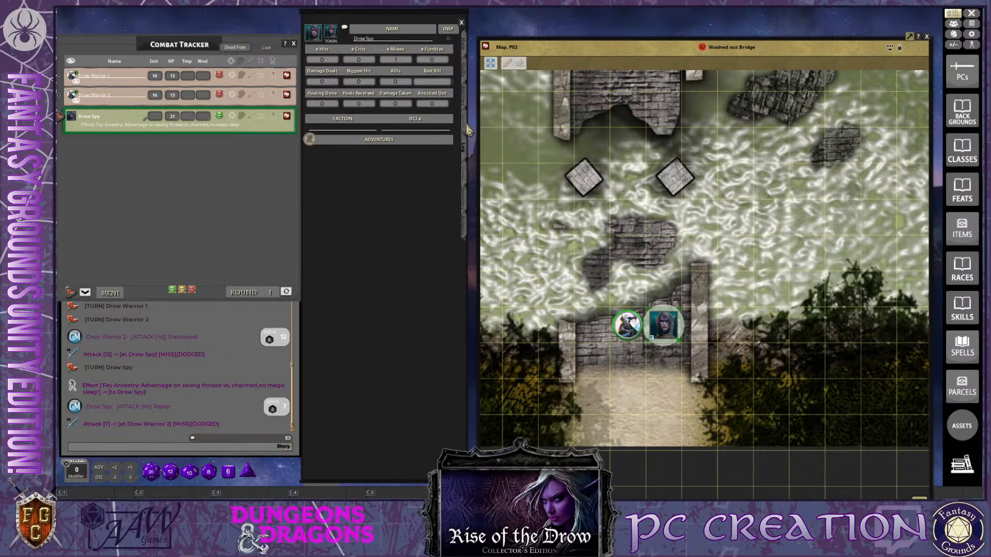
left_click(466, 131)
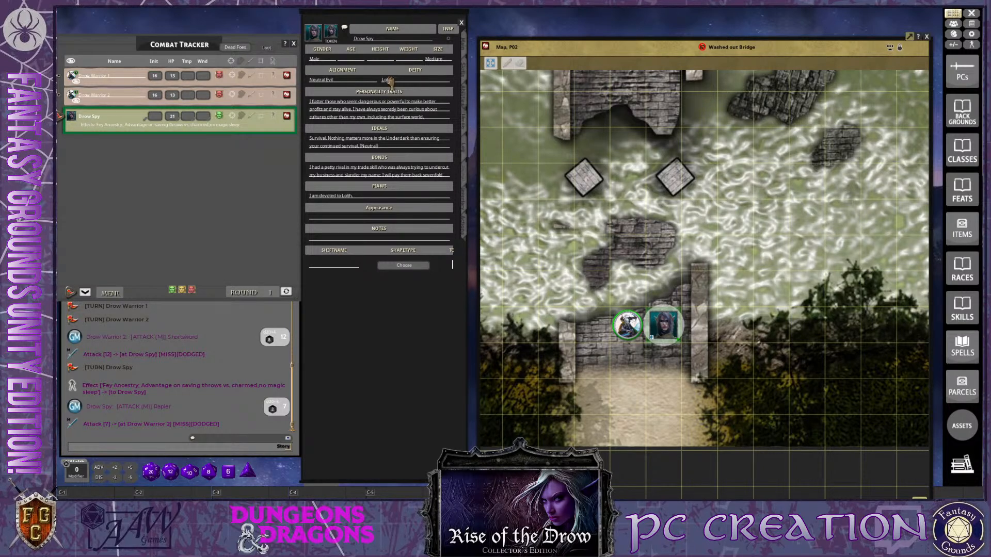
left_click(316, 241)
type("Contact:")
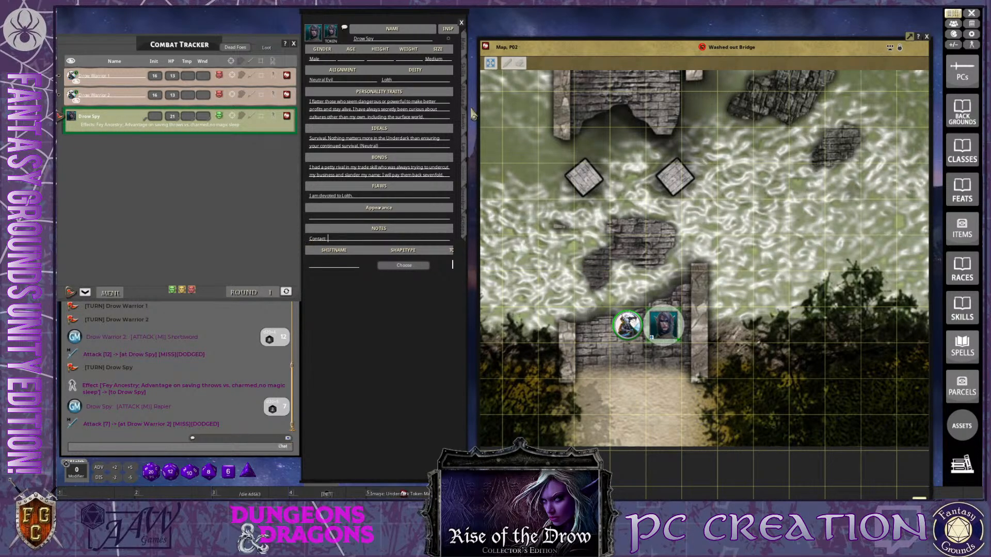
Review Drow Spy's weapons and actions, then the features, proficiencies and languages, and return to the main statistics
left_click(465, 233)
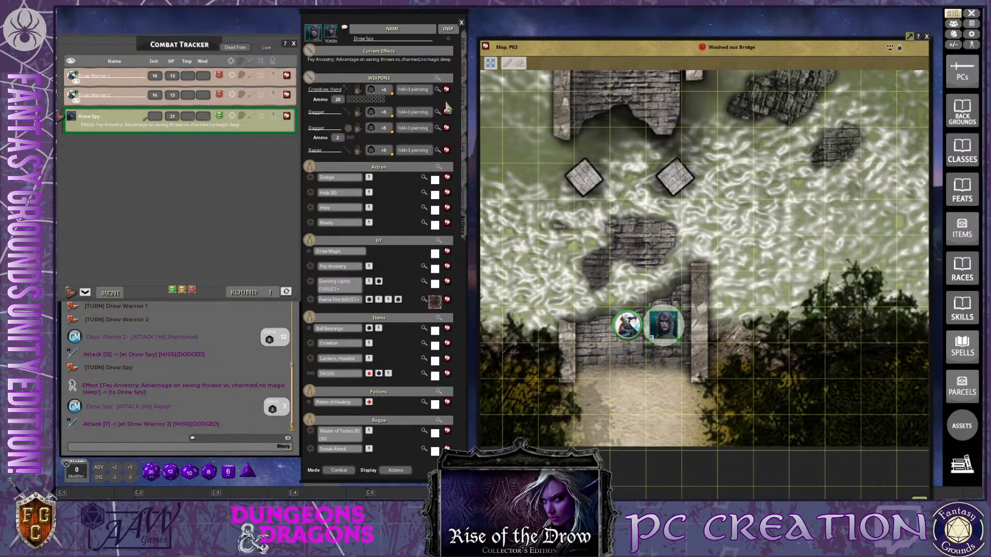
left_click(463, 104)
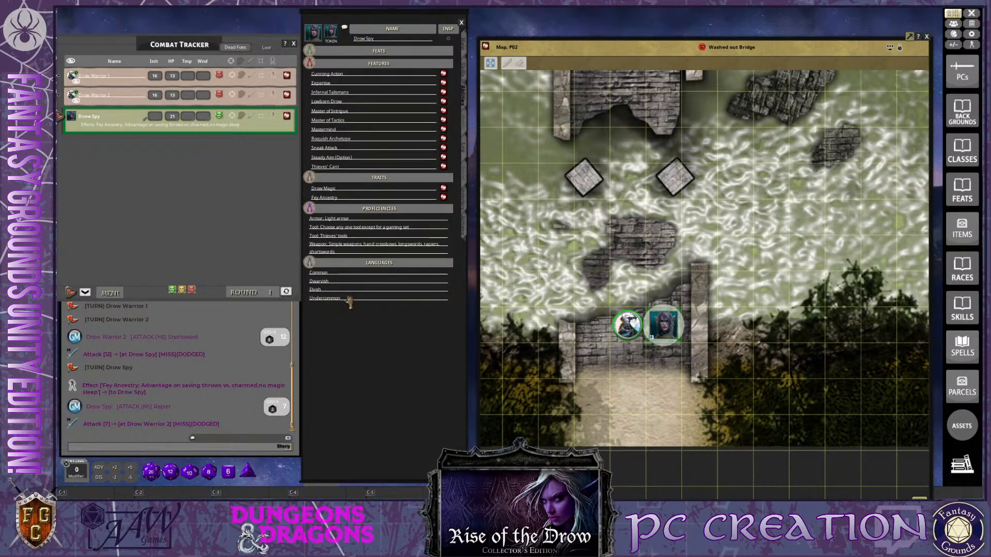
left_click(464, 232)
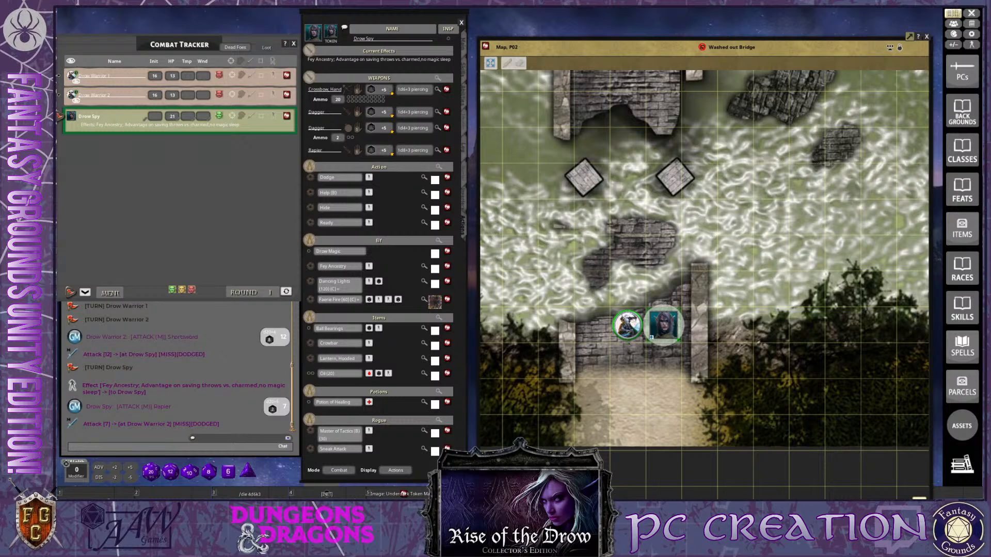
key("ctrl")
key("ctrl")
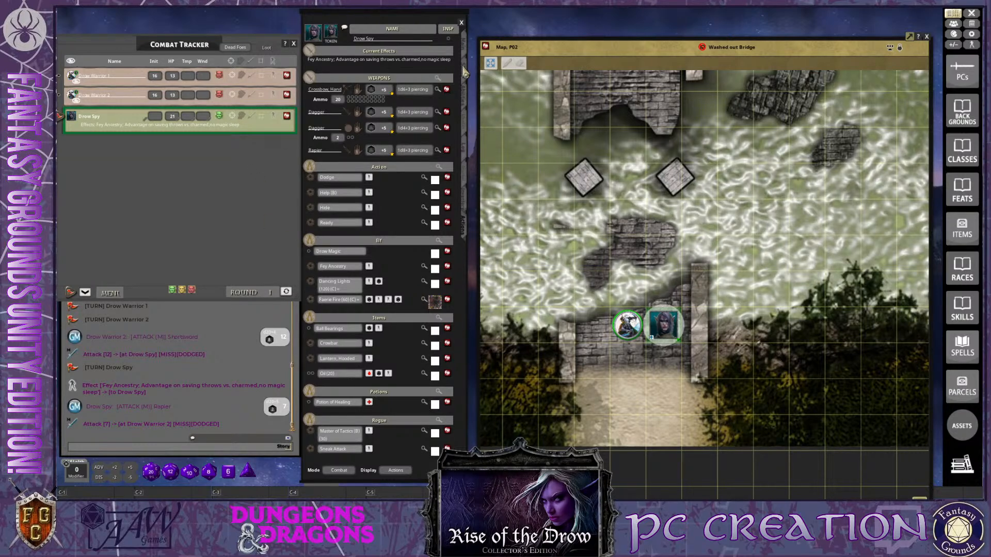
left_click(463, 52)
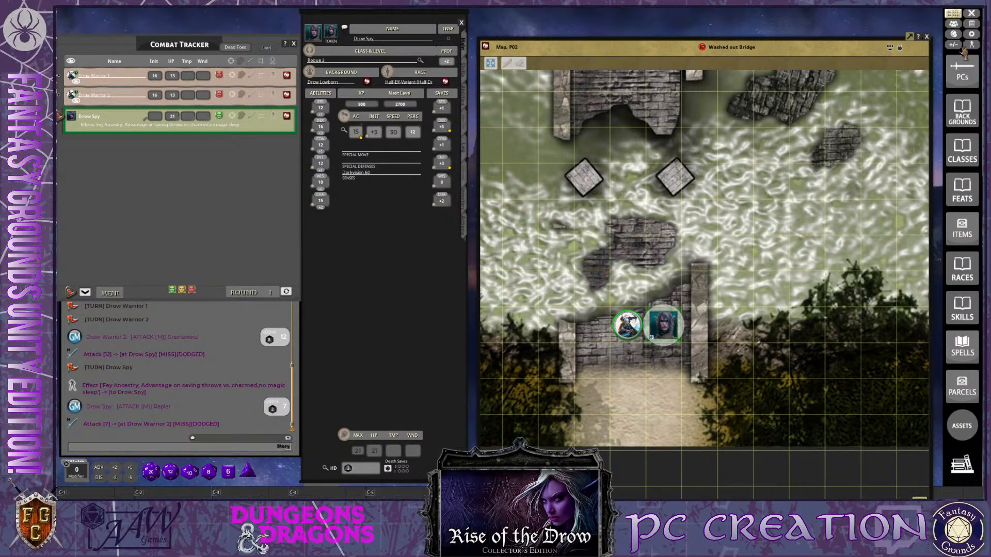
Show the list of player characters, make it editable, and place its window over the Washed out Bridge map's northern part
left_click(962, 67)
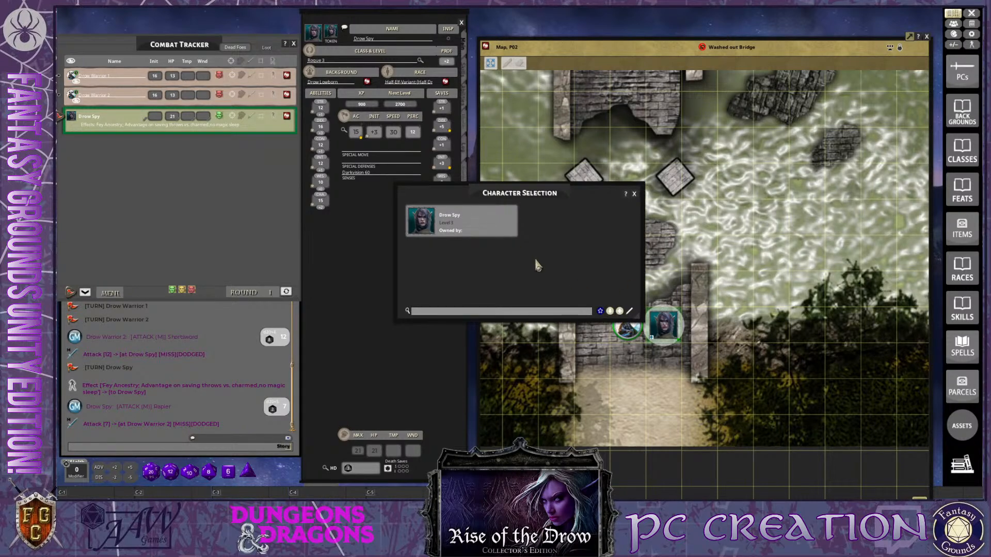
left_click(630, 312)
left_click_drag(570, 264, 645, 126)
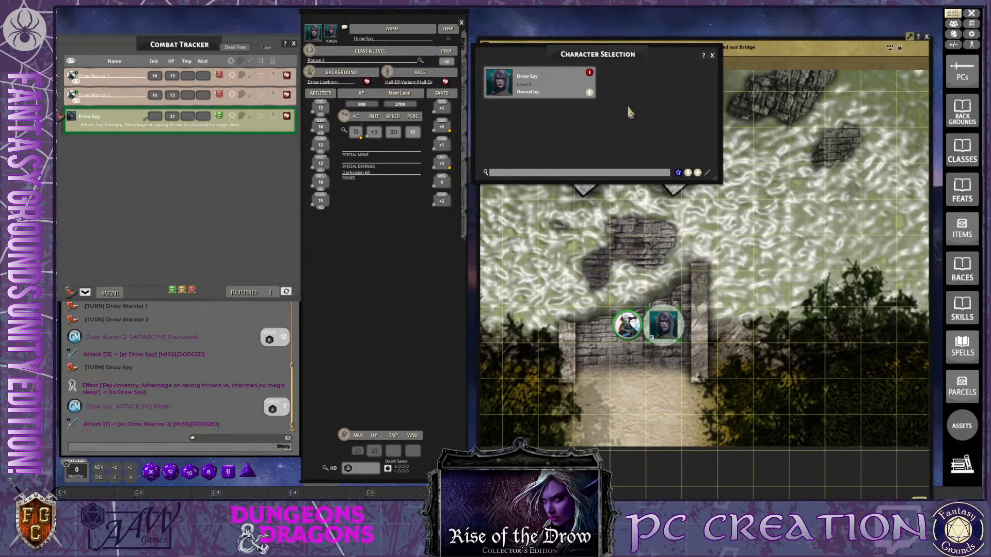
key("ctrl")
Go through Drow Spy's features, skills, main statistics and actions, ending on the skill list
left_click(466, 97)
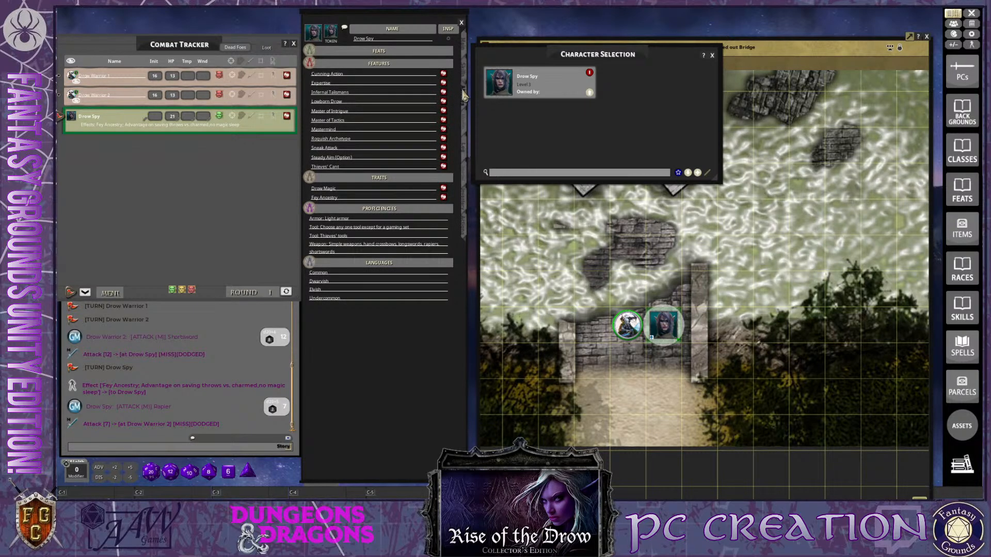
left_click(467, 72)
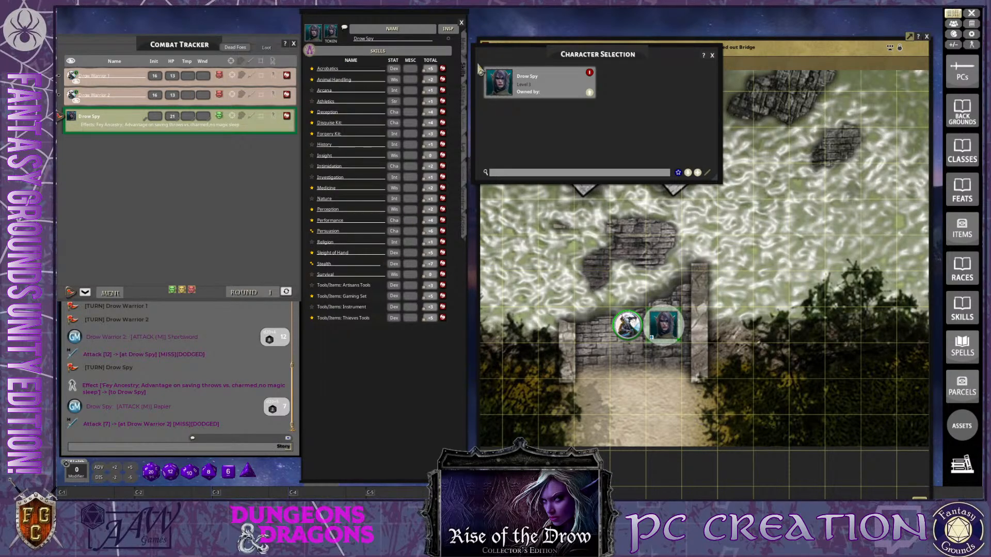
left_click(467, 48)
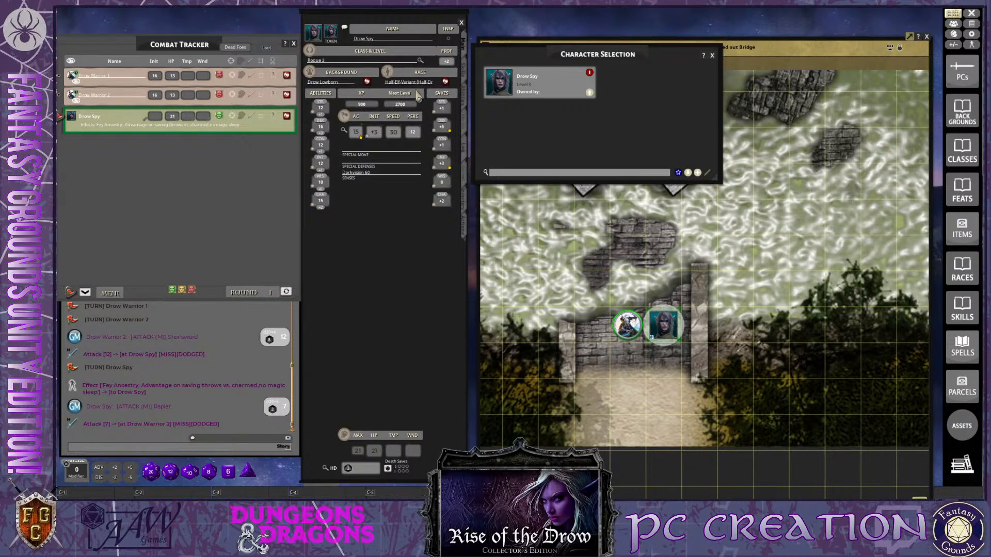
left_click(462, 229)
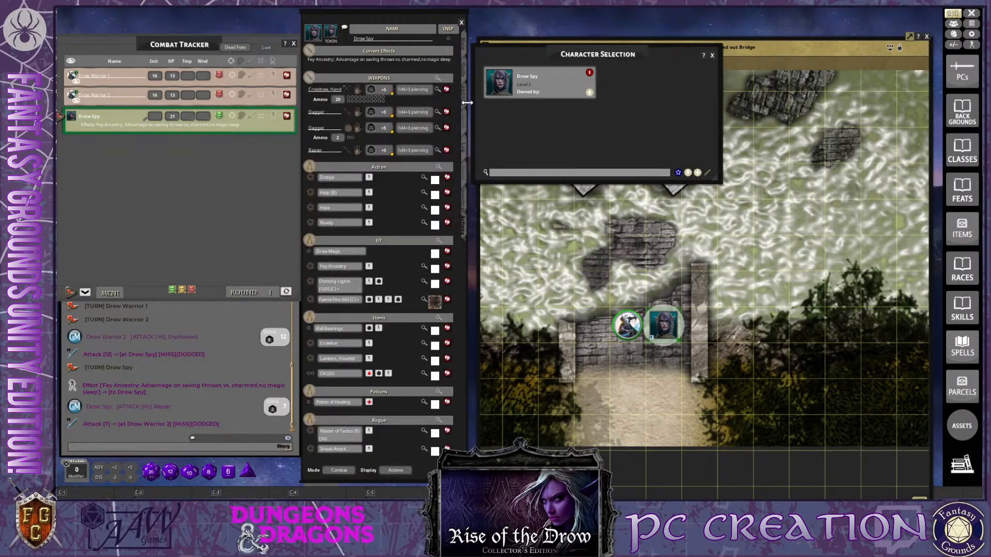
left_click(465, 99)
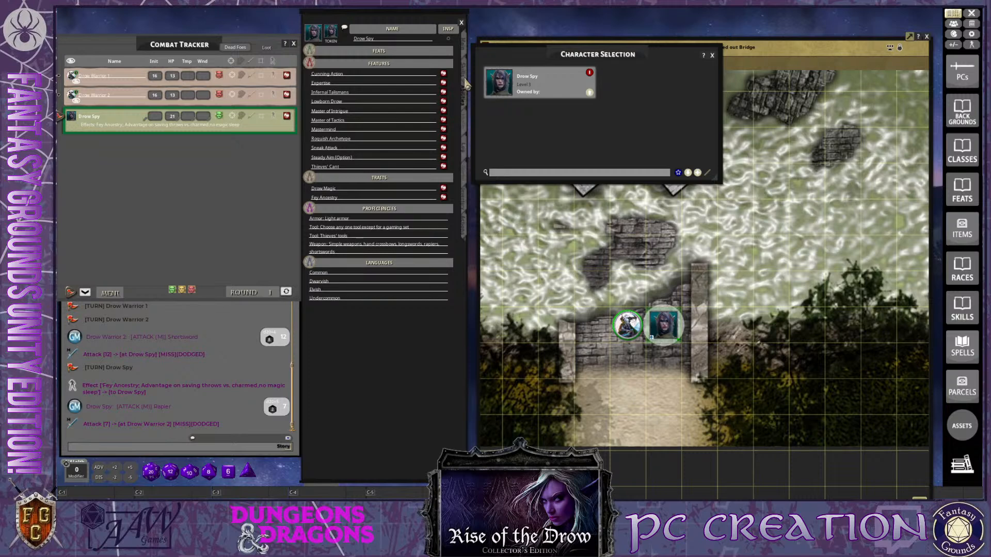
left_click(467, 80)
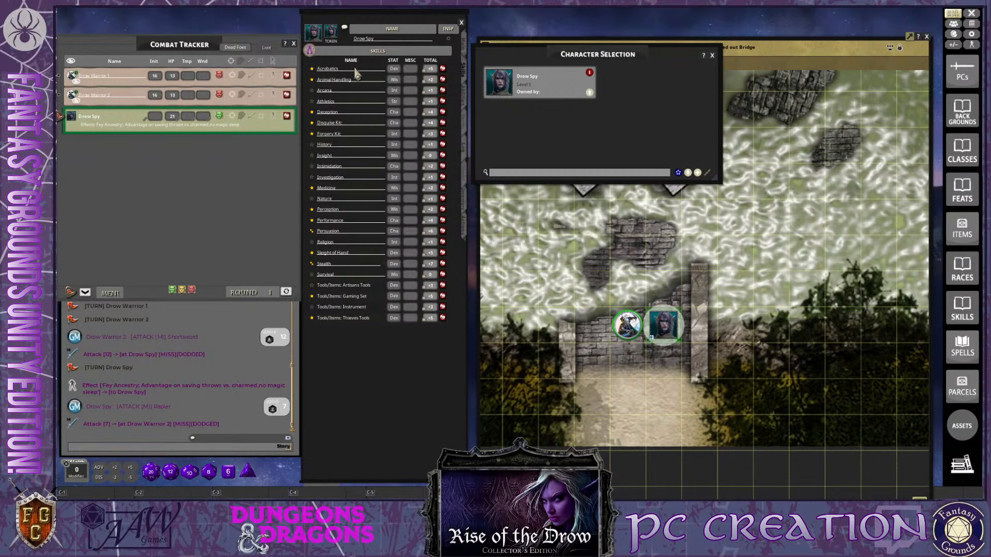